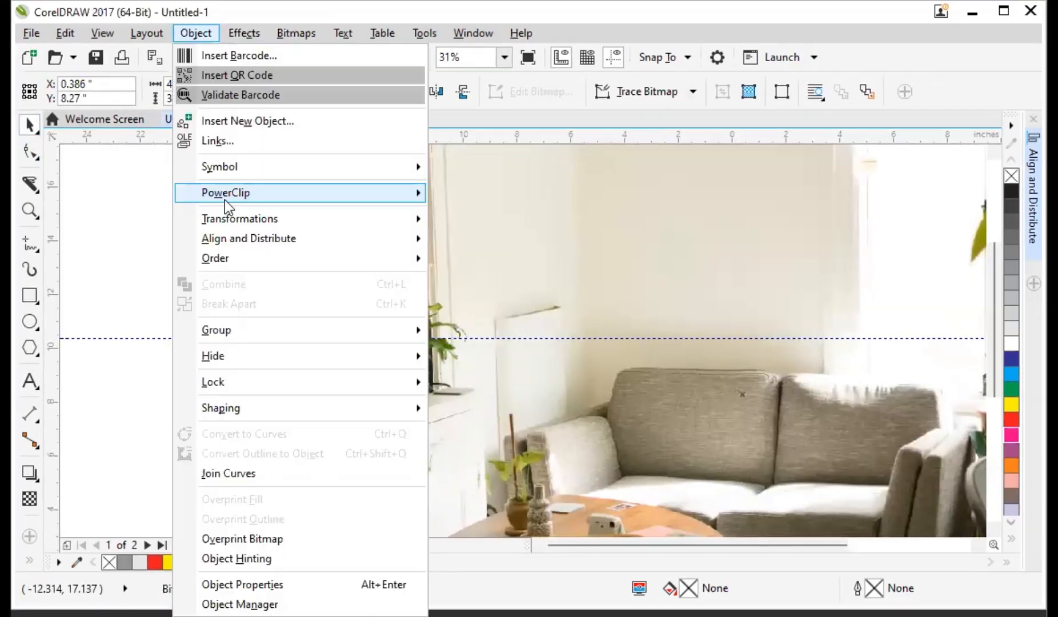
mouse_move(225, 200)
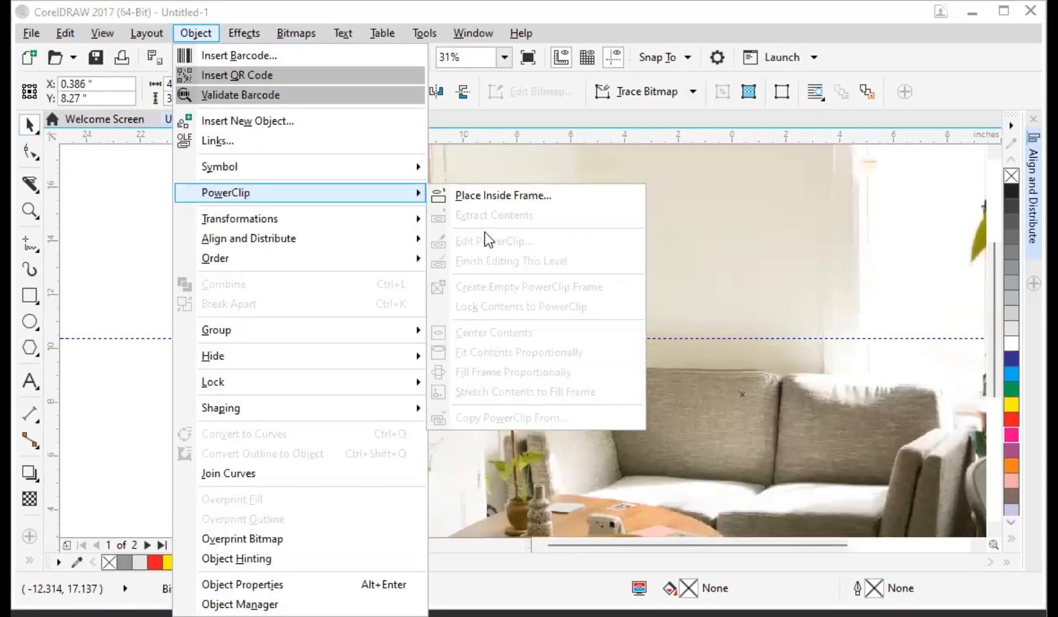
left_click(497, 193)
left_click(478, 434)
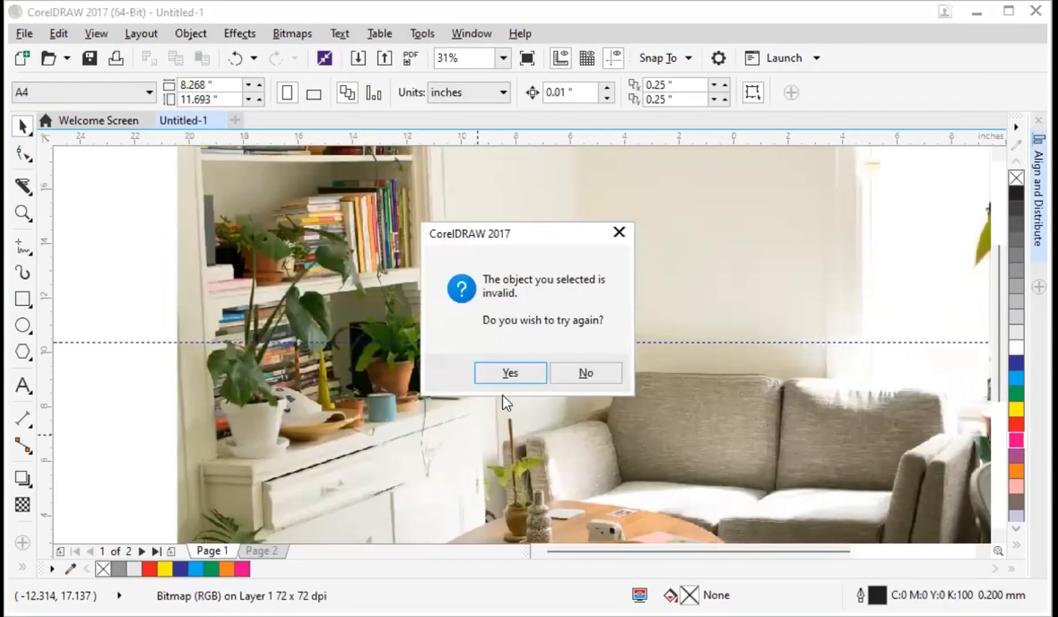
left_click(578, 381)
Step: Move the living-room photo clear of the THE LEADERS text and PowerClip the photo inside that text
scroll(490, 396, "down", 1)
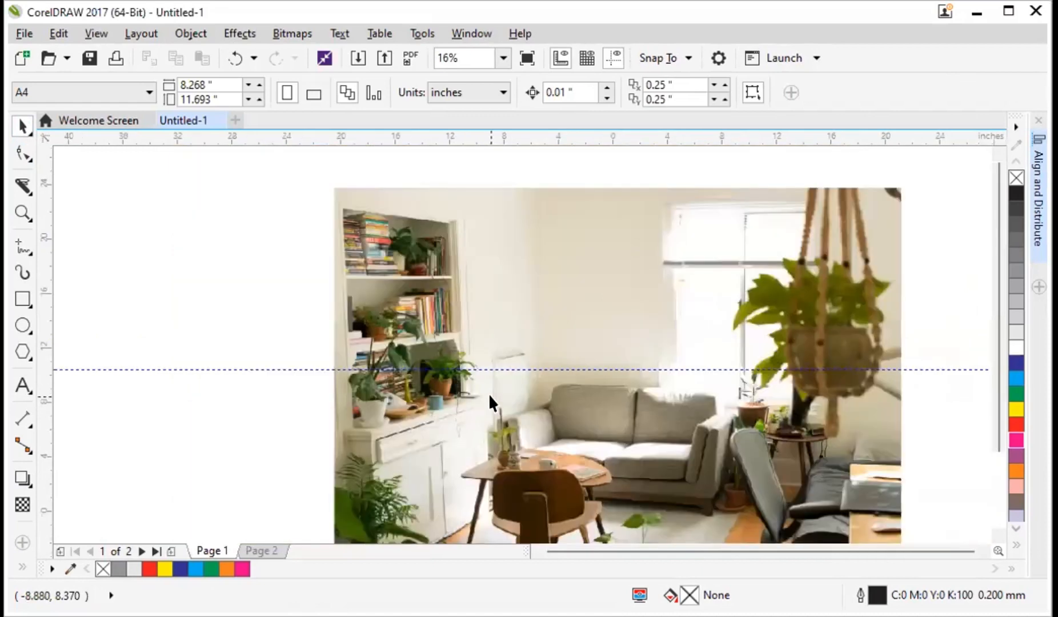
left_click_drag(489, 394, 750, 352)
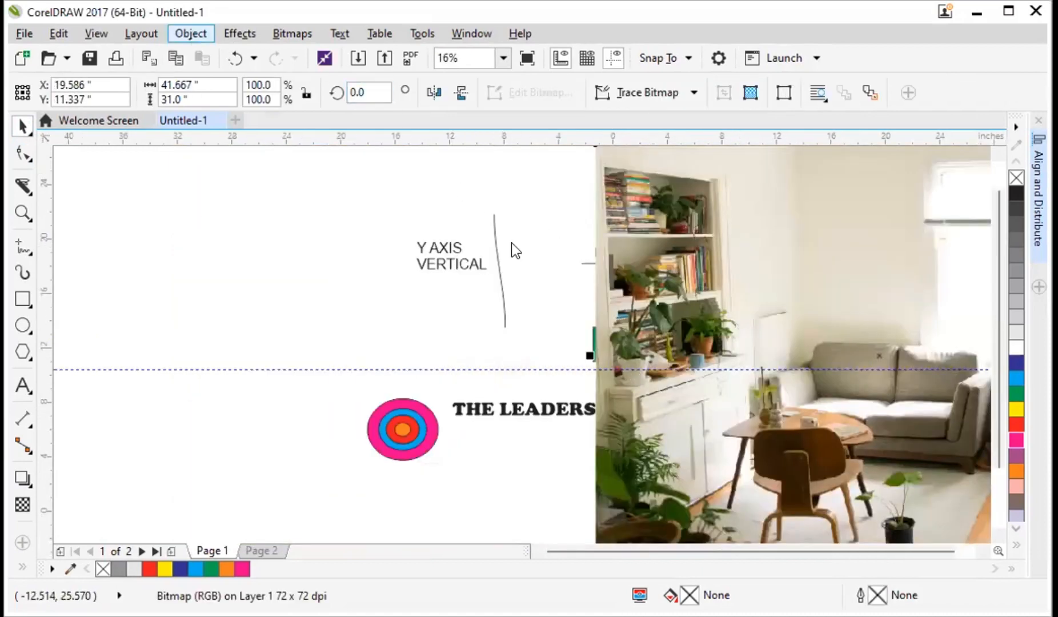
key("Escape")
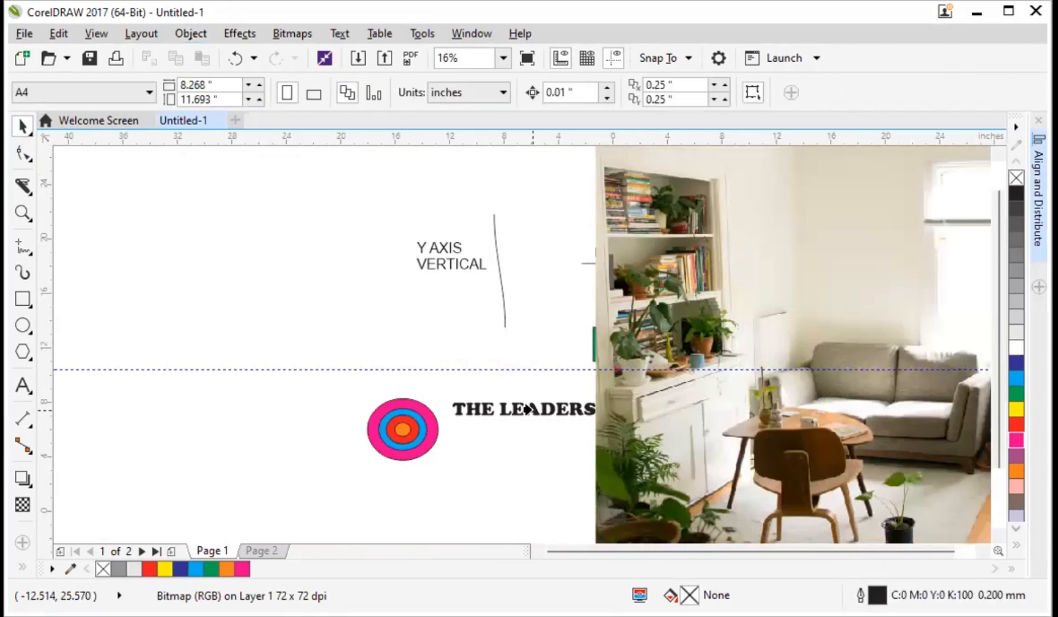
left_click(533, 409)
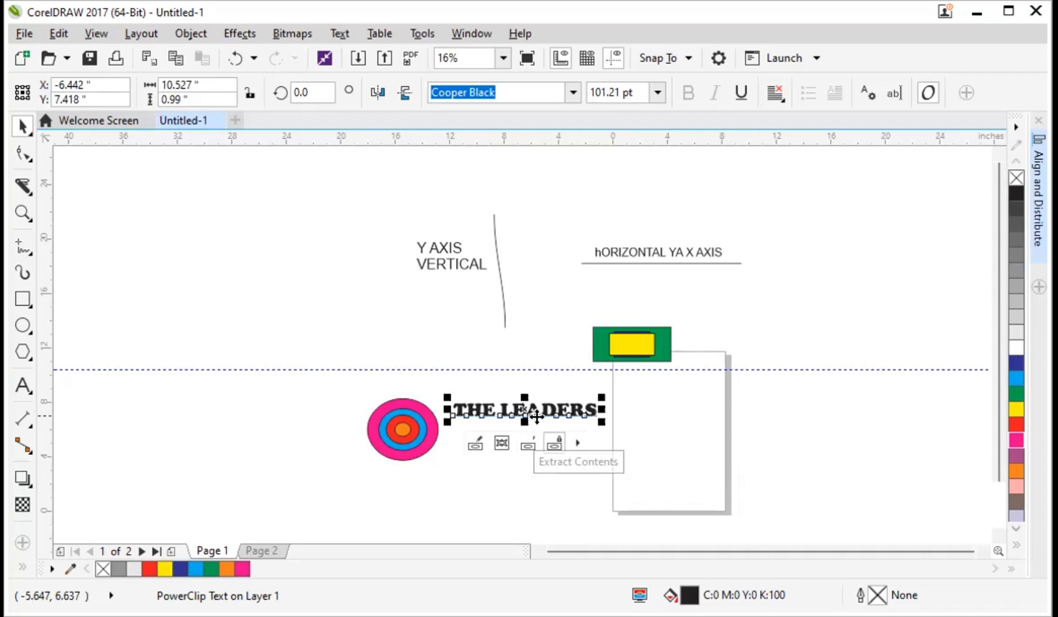
scroll(532, 415, "up", 3)
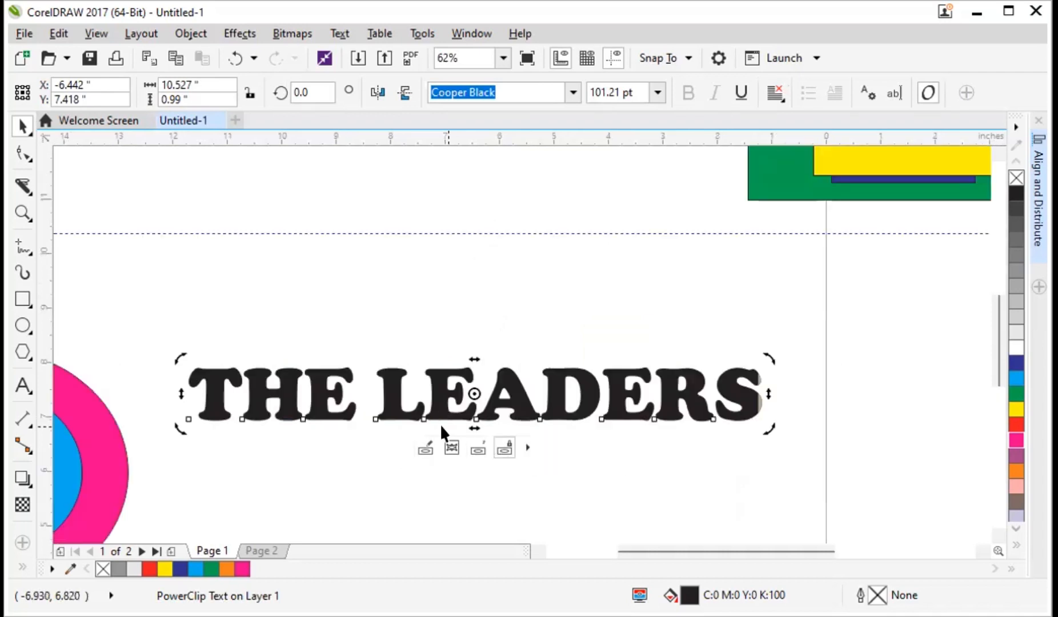
double_click(440, 416)
double_click(440, 416)
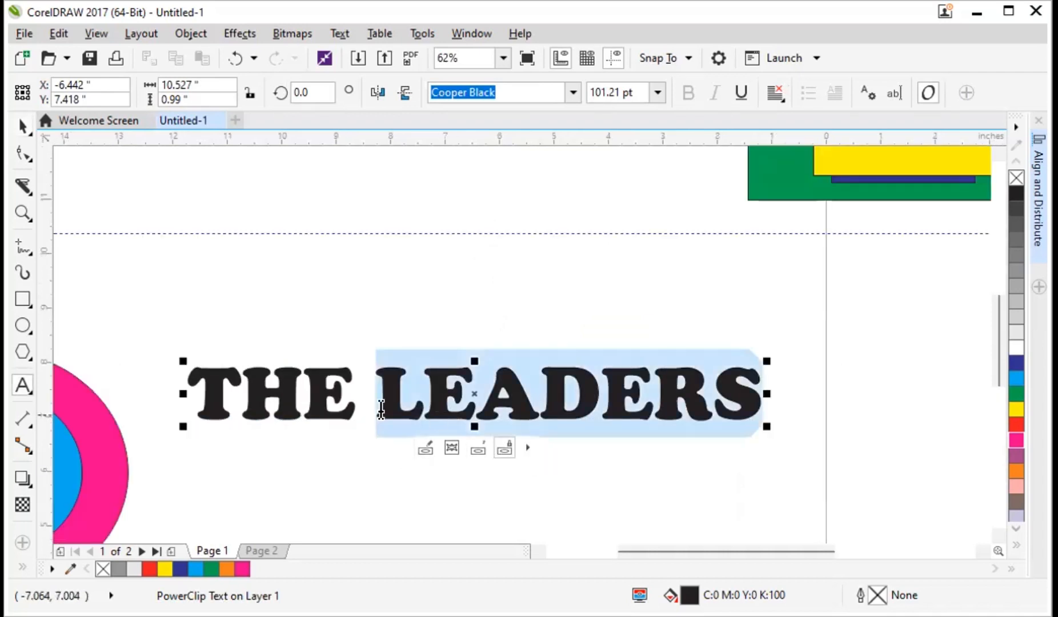
left_click(23, 126)
left_click(288, 285)
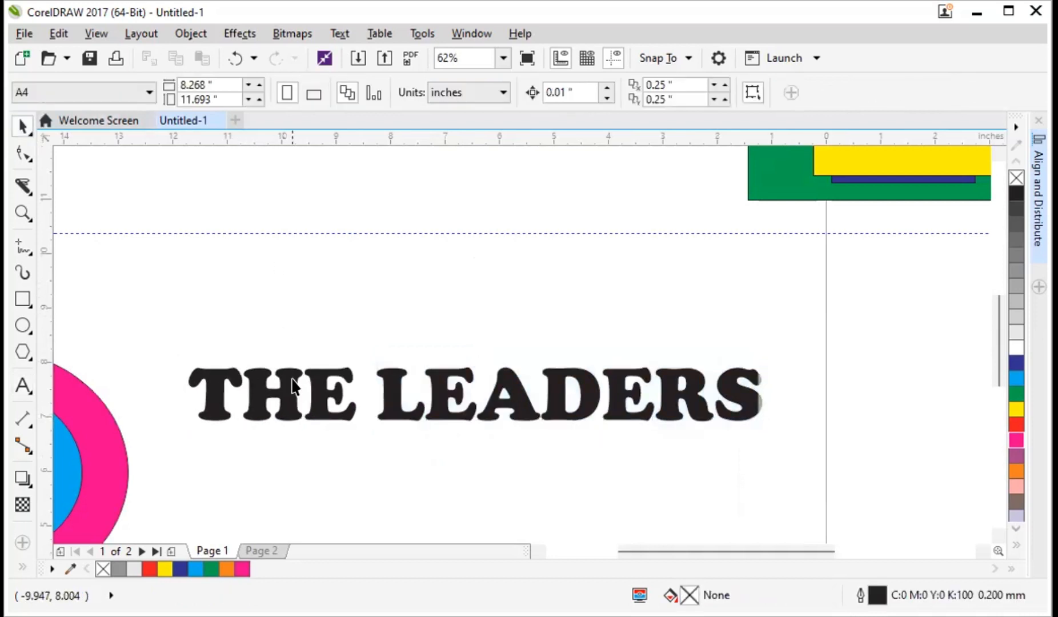
Step: Move the THE LEADERS text just to the right of the page and centre the PowerClip contents inside it
scroll(308, 388, "down", 1)
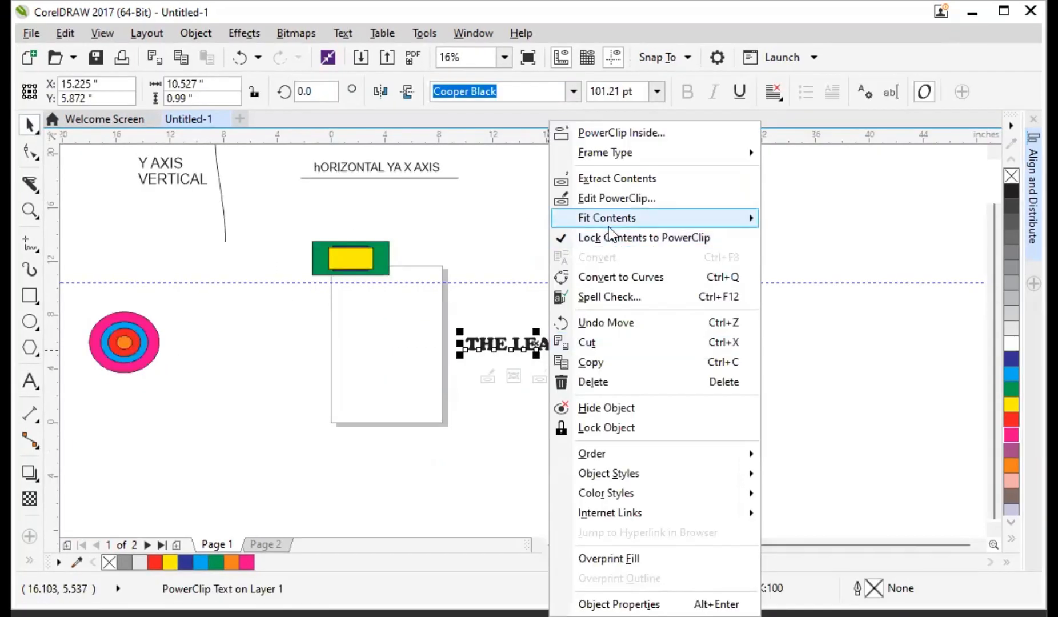
mouse_move(613, 223)
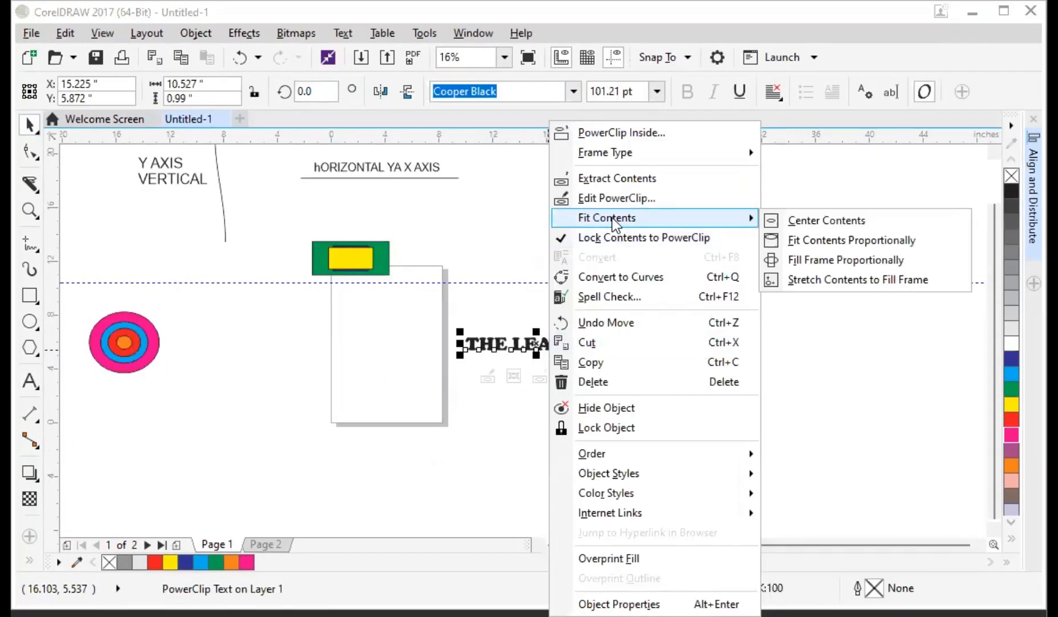
left_click(819, 222)
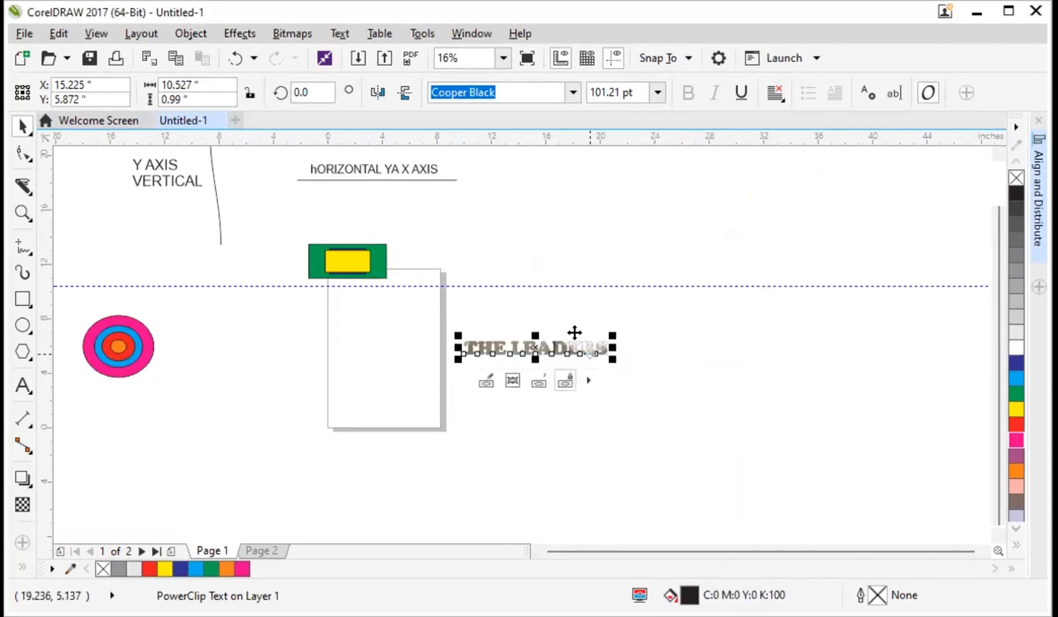
scroll(574, 334, "up", 2)
scroll(569, 337, "down", 1)
double_click(478, 339)
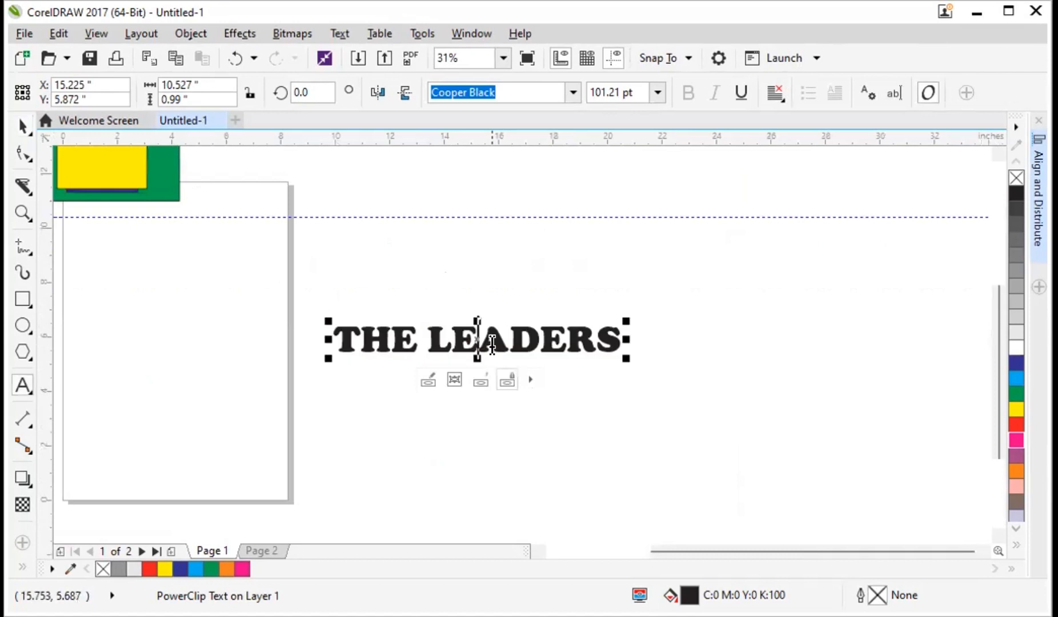
left_click(17, 123)
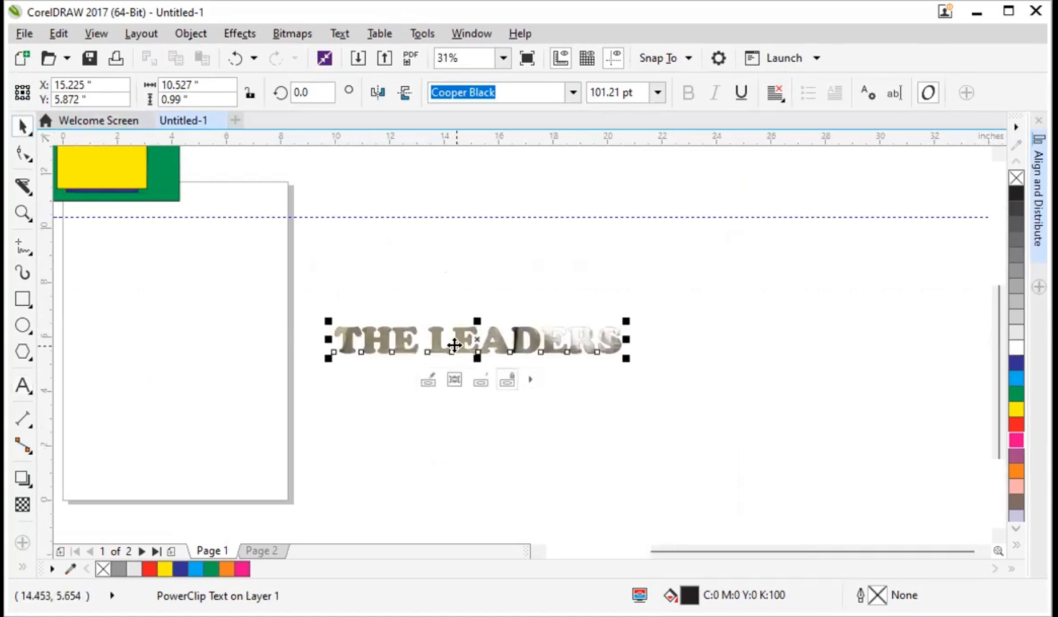
Step: Edit the THE LEADERS PowerClip, shifting the photo so the green plants fall behind the letters, and finish editing
left_click(431, 382)
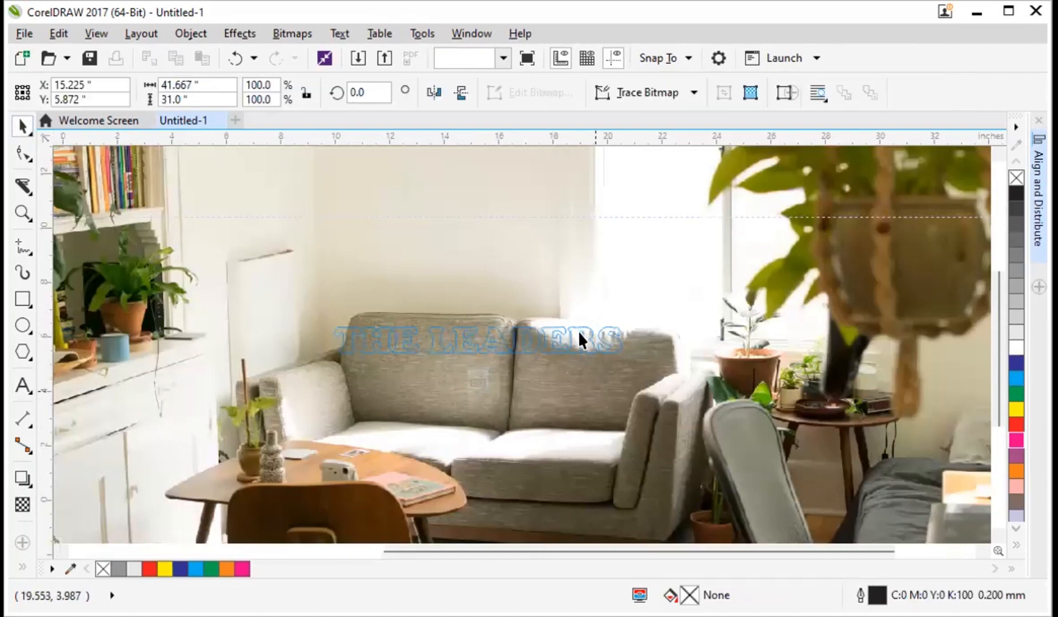
left_click_drag(579, 334, 586, 302)
left_click_drag(617, 421, 517, 421)
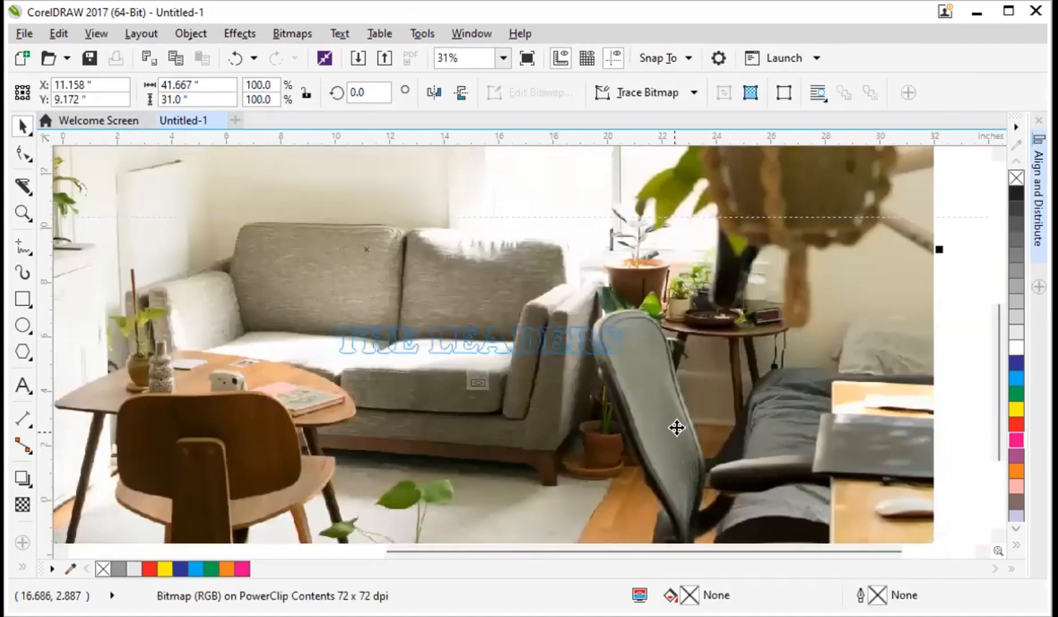
left_click_drag(677, 428, 610, 385)
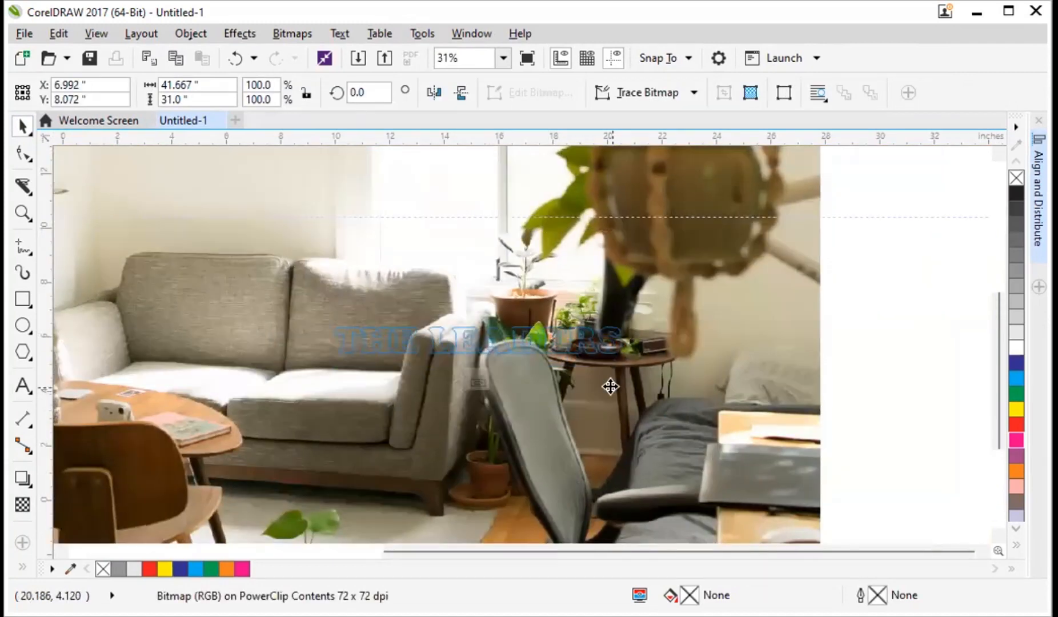
left_click(692, 225, "ctrl")
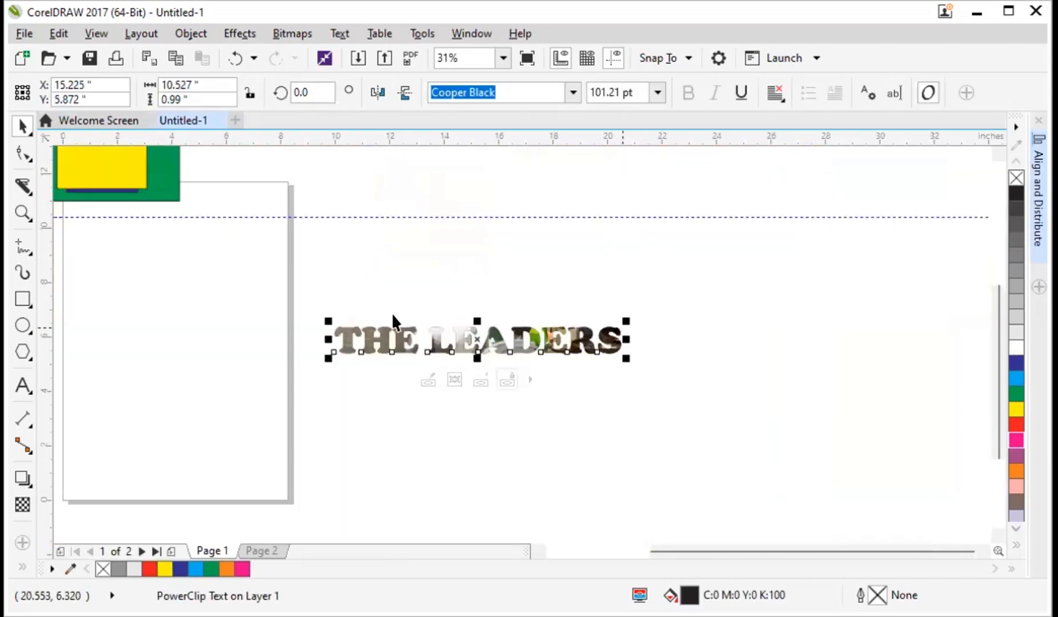
scroll(392, 314, "up", 2)
scroll(304, 410, "up", 1)
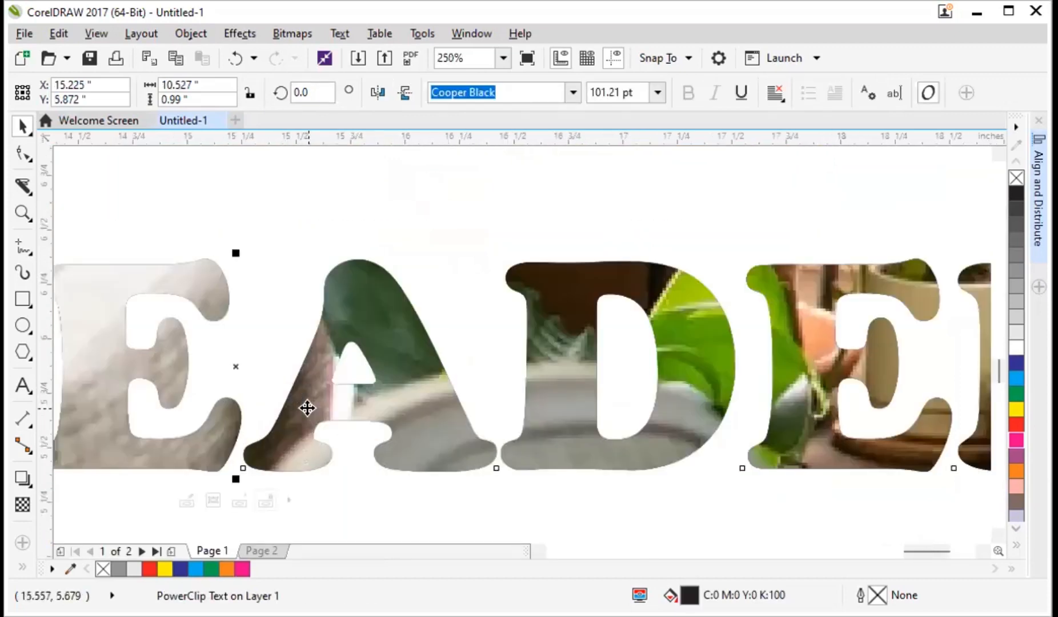
scroll(216, 415, "down", 3)
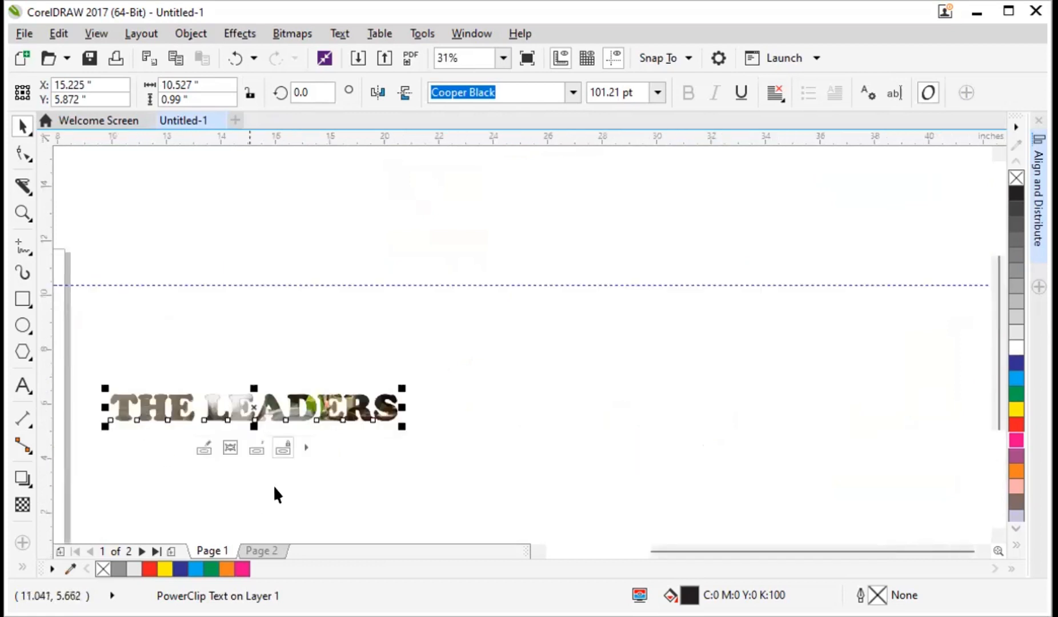
Step: Place the Silverline Custom Homes logo bitmap in the empty area below and to the right of the concentric circles
left_click(566, 552)
scroll(463, 370, "up", 1)
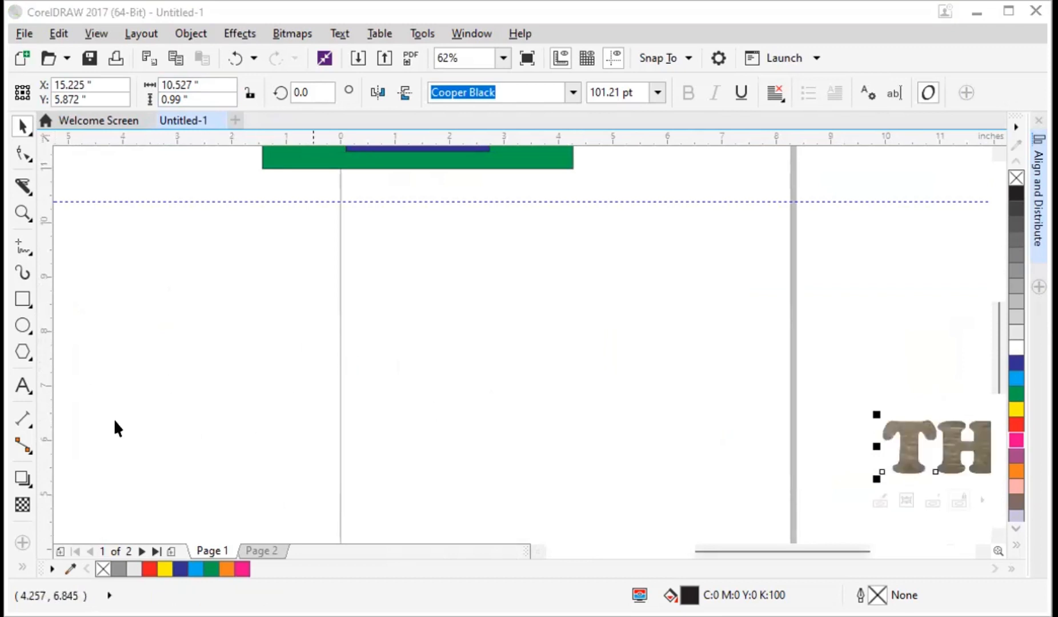
scroll(208, 429, "down", 4)
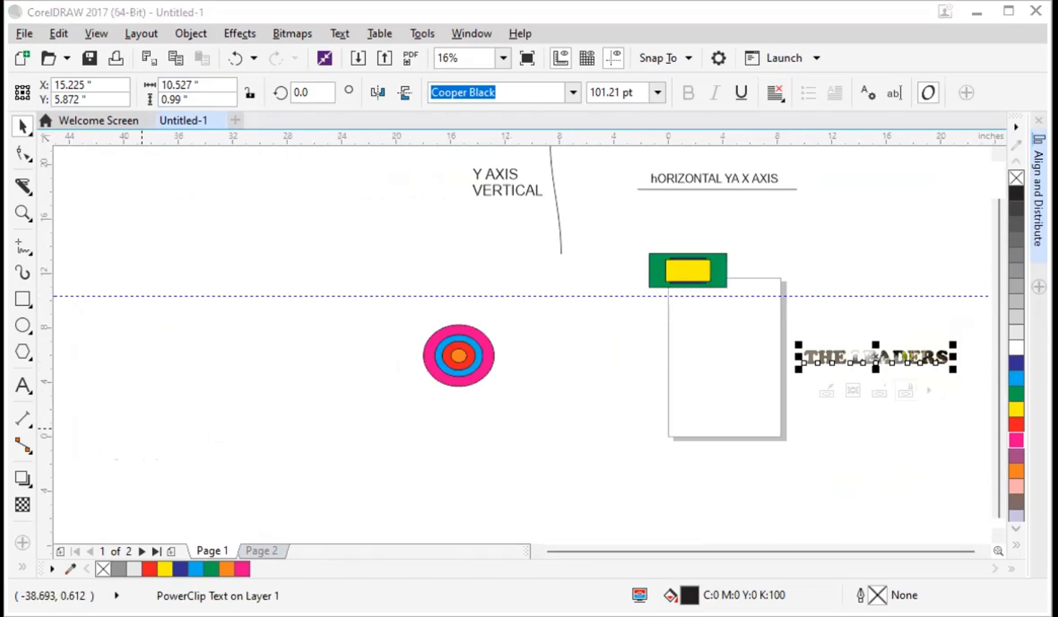
left_click(546, 444)
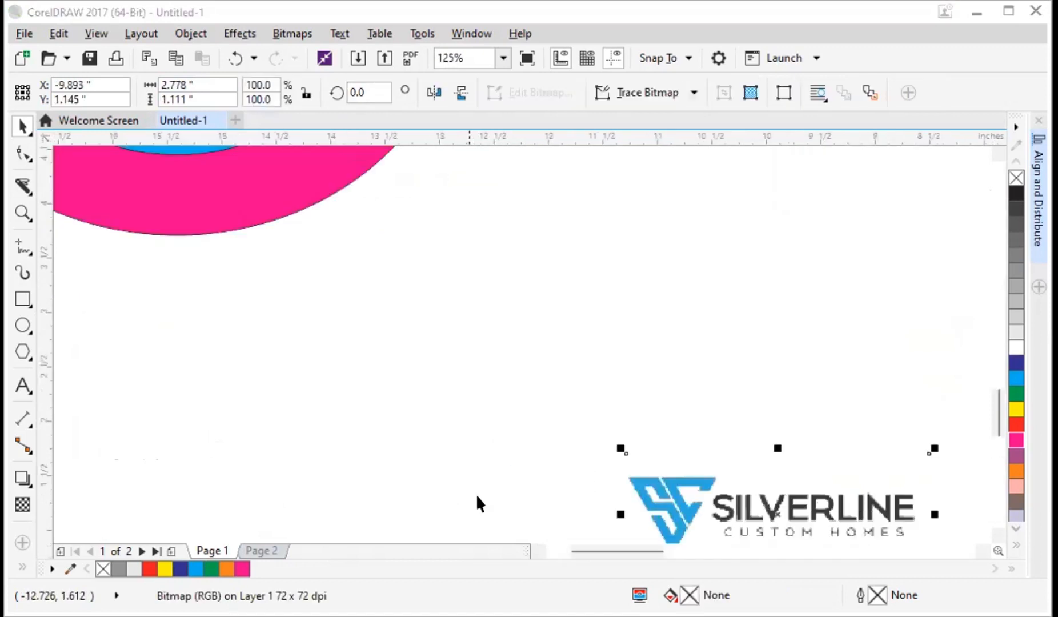
Step: Move the Silverline logo slightly up and to the left, to about X -10.2 and Y 1.57 inches
scroll(697, 503, "up", 3)
scroll(681, 515, "down", 1)
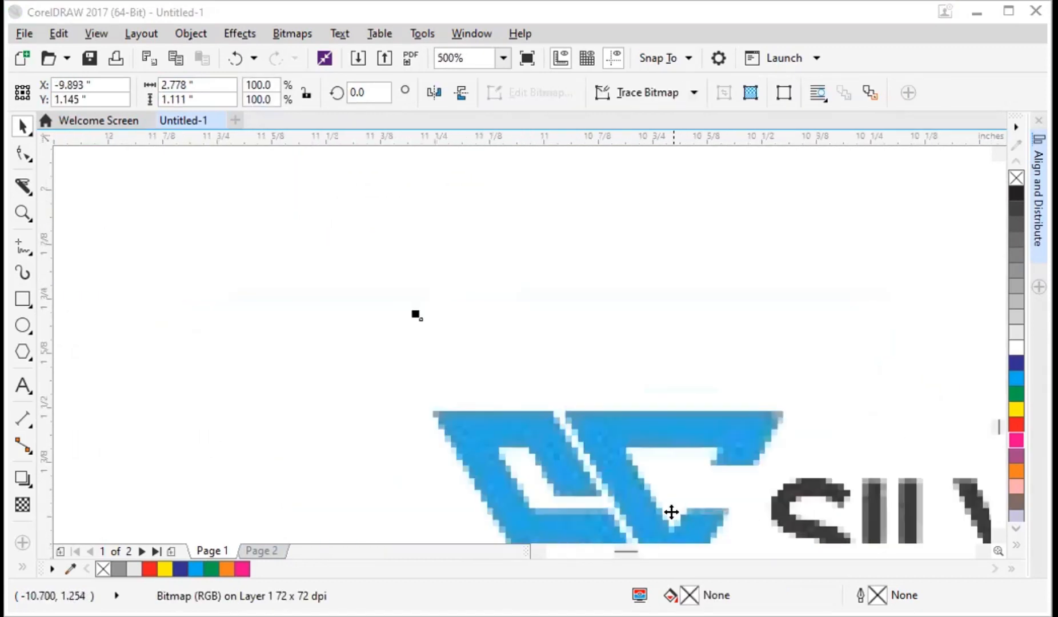
scroll(657, 371, "down", 1)
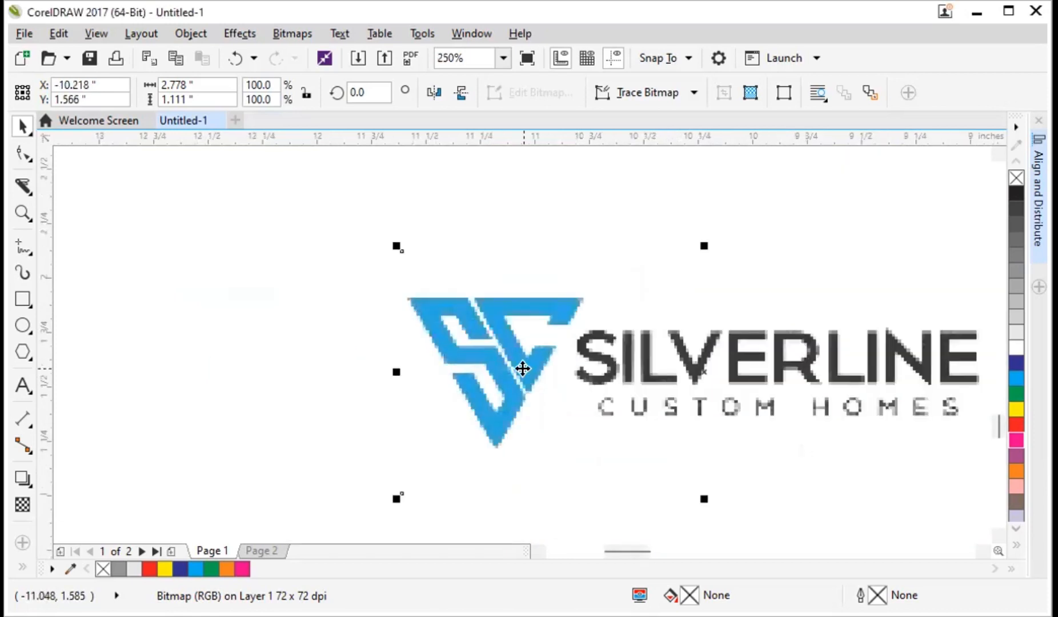
left_click(581, 364)
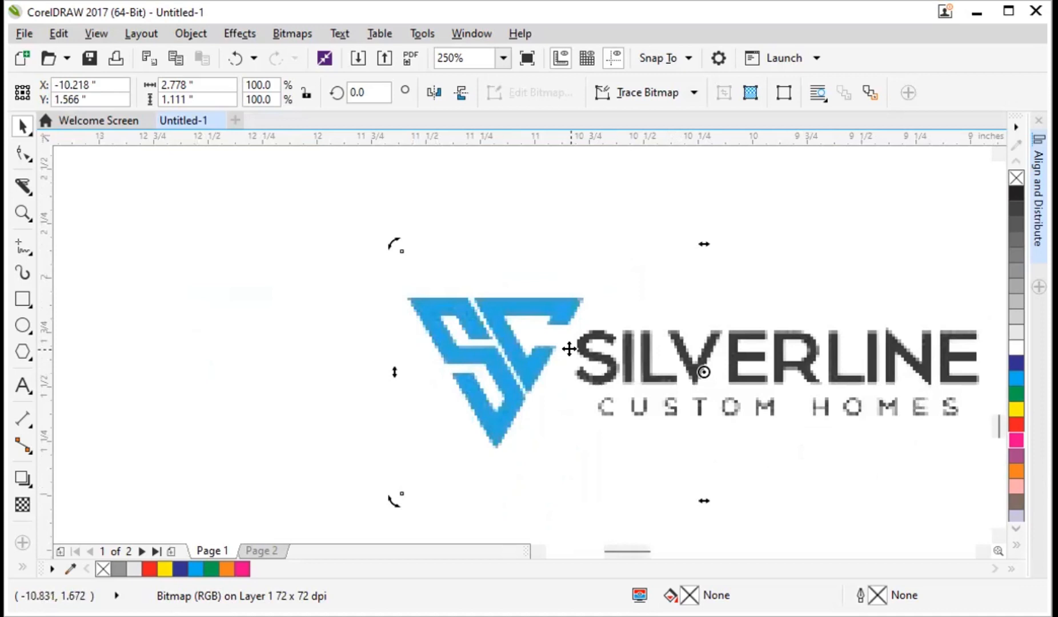
left_click_drag(653, 551, 634, 553)
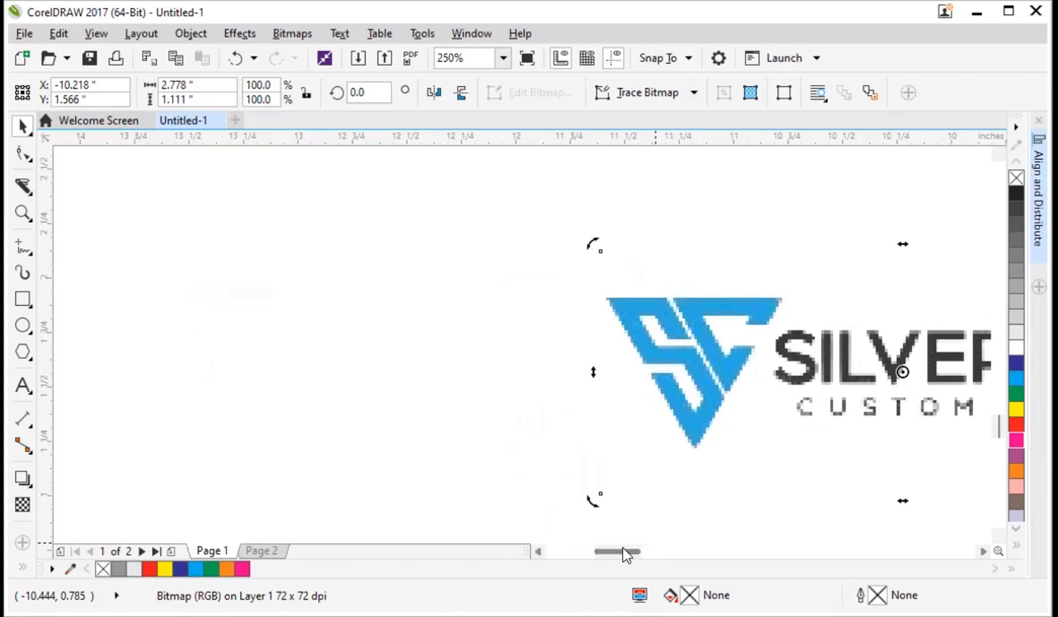
left_click_drag(623, 551, 639, 552)
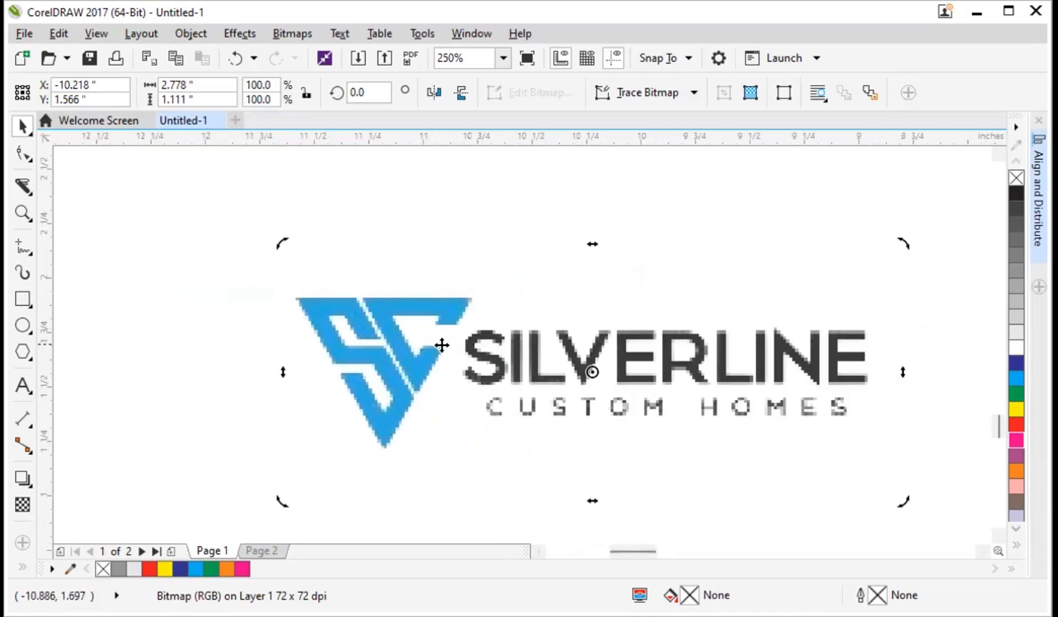
Step: Try to recolour the Silverline logo bitmap with the purple palette colour
left_click(386, 329)
left_click(253, 337)
left_click(395, 333)
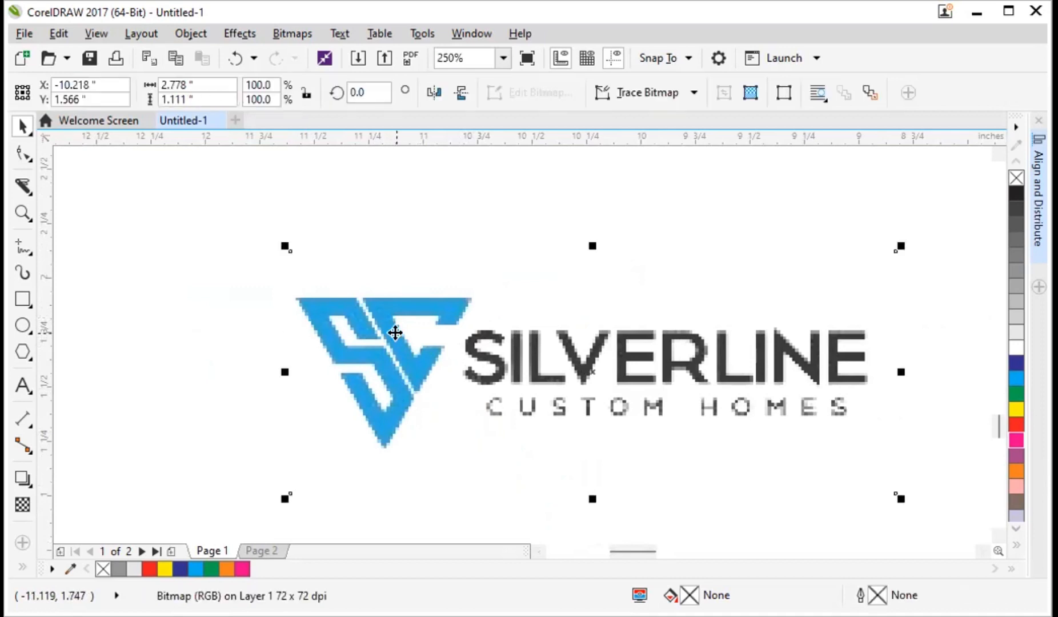
left_click(1013, 451)
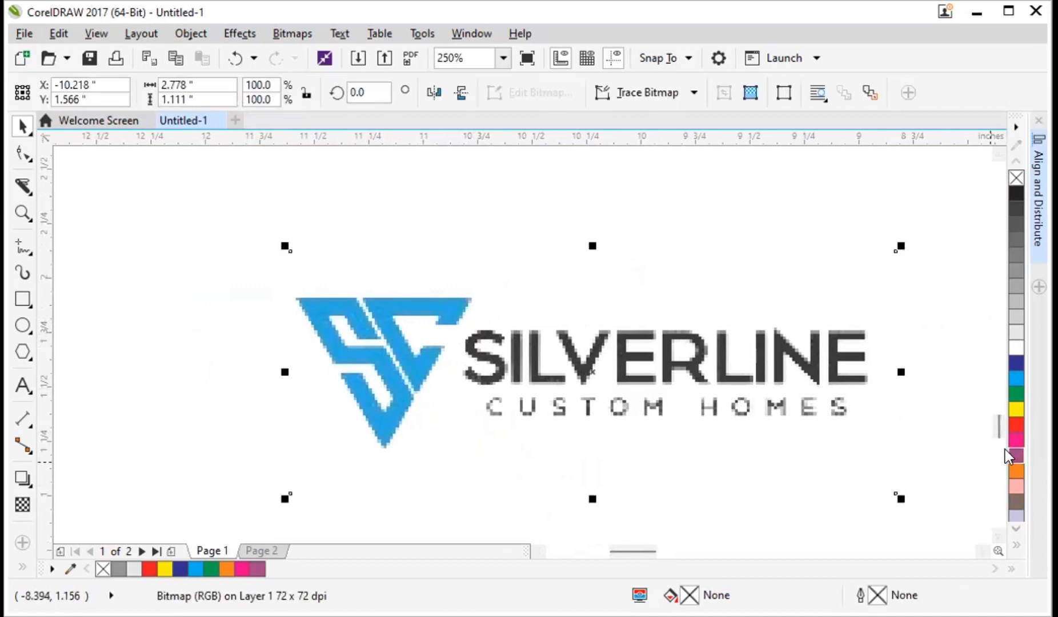
scroll(413, 399, "up", 1)
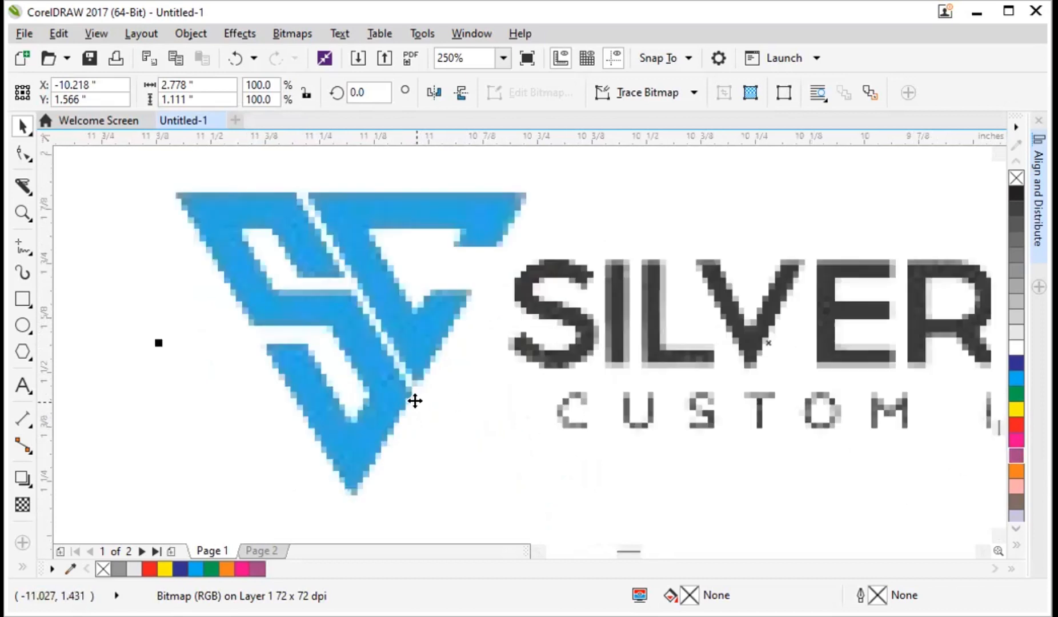
scroll(248, 349, "down", 1)
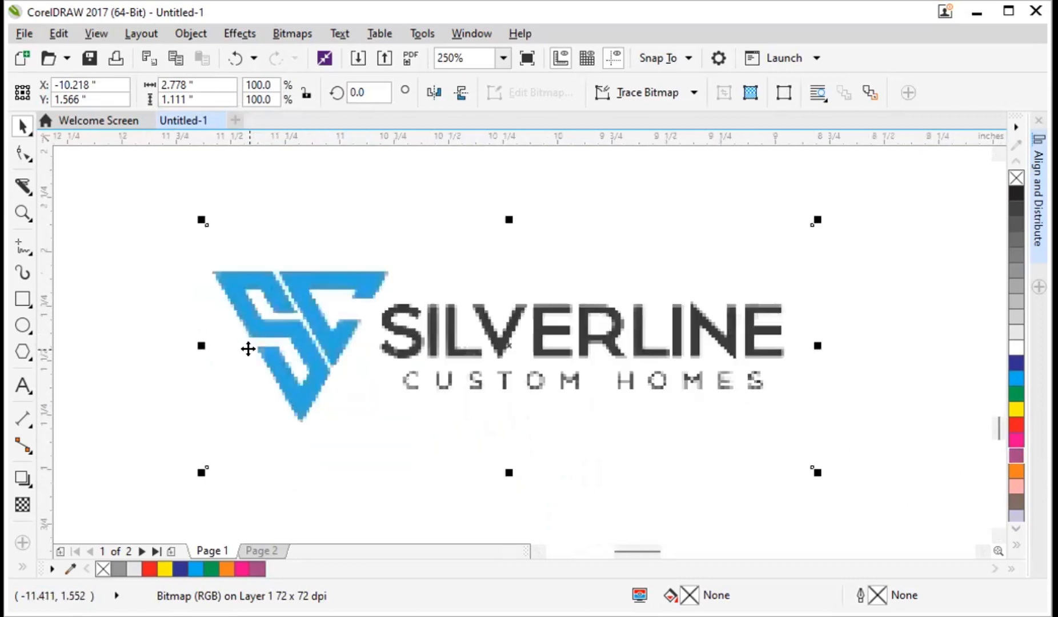
left_click(301, 315)
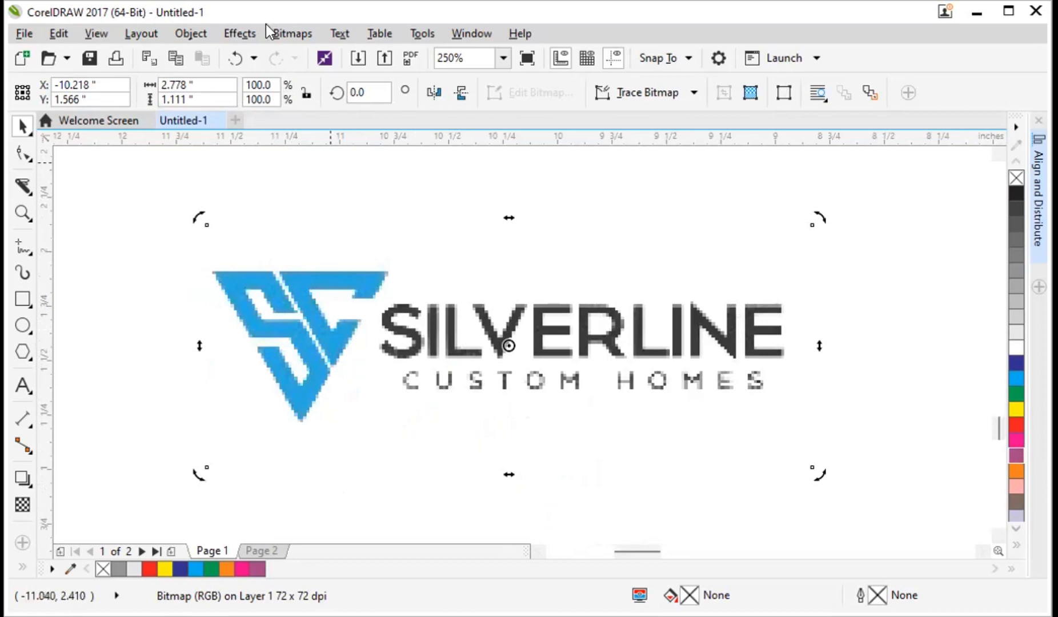
left_click(198, 33)
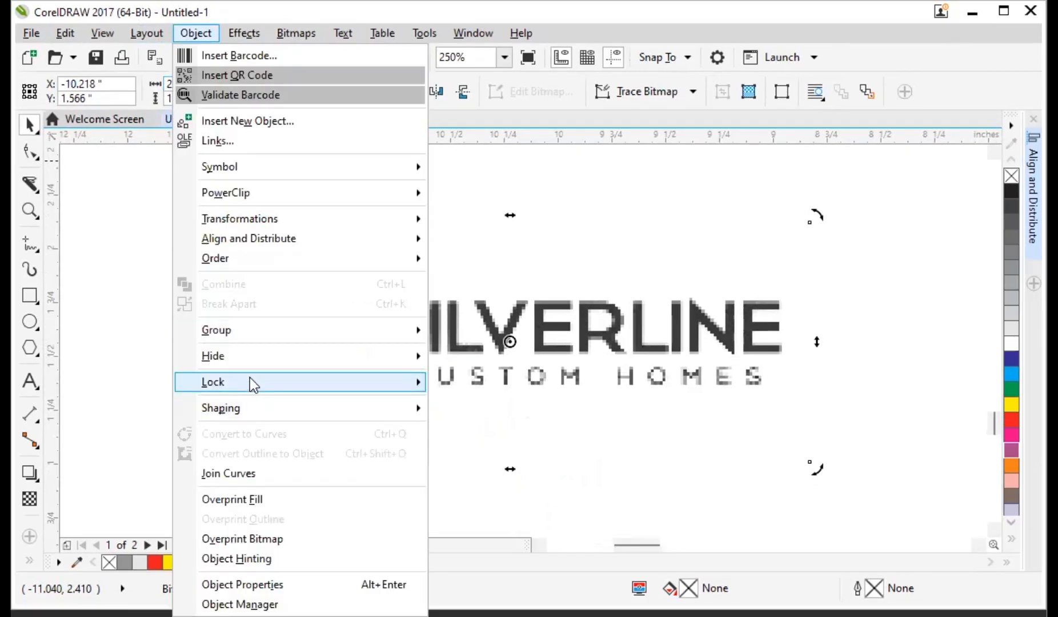
mouse_move(250, 378)
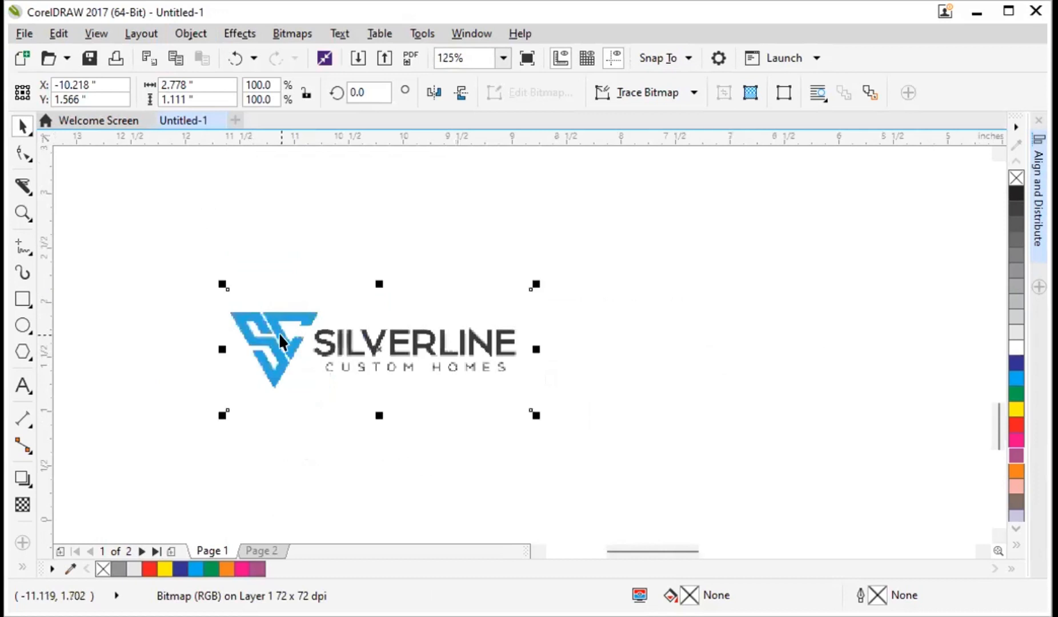
Step: Lock the Silverline Custom Homes logo bitmap in place
left_click(279, 333)
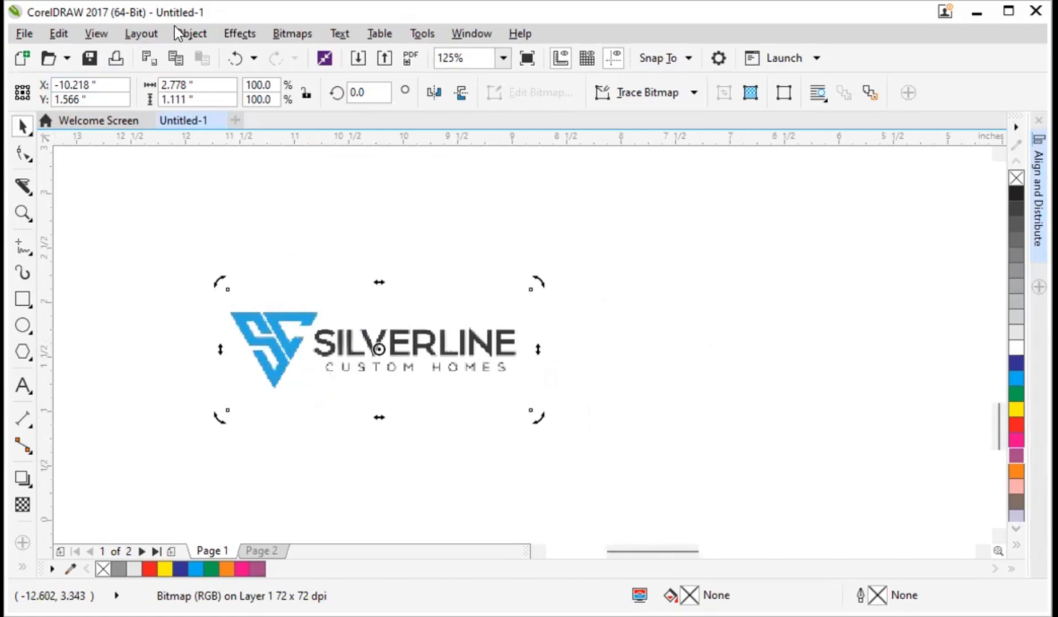
left_click(191, 34)
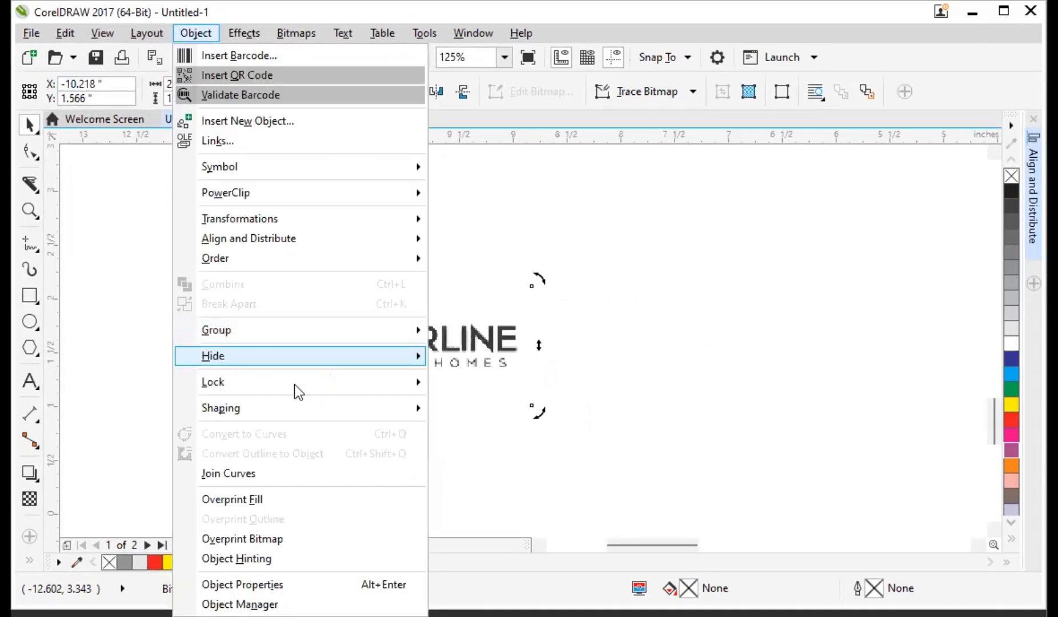
mouse_move(412, 382)
left_click(484, 382)
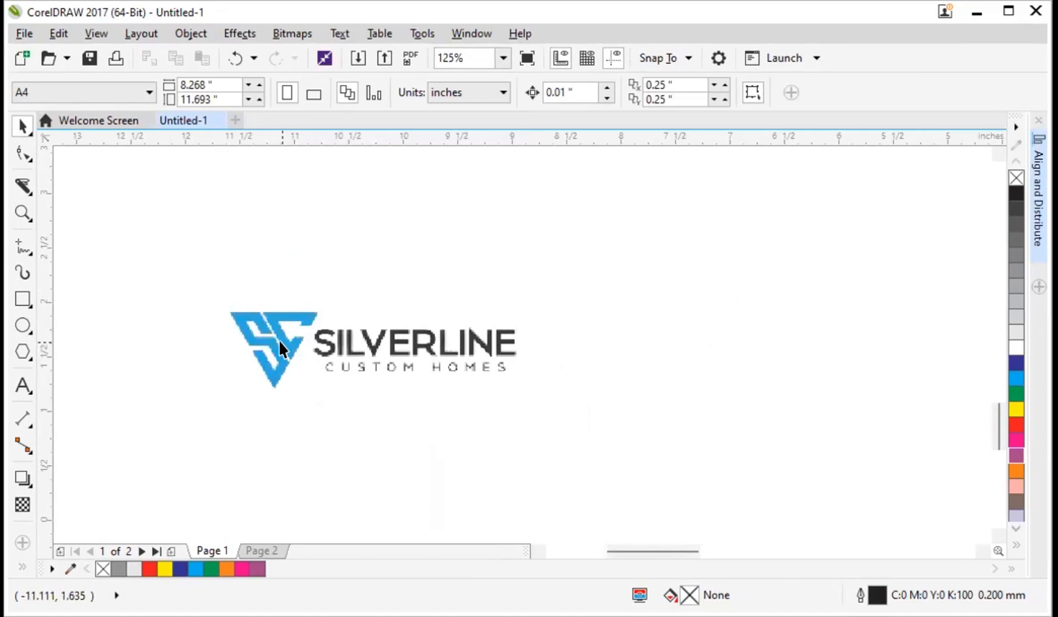
Step: Move the concentric circles to the empty area below the THE LEADERS text, to about X 20.72 and Y 1.19 inches
scroll(278, 340, "down", 5)
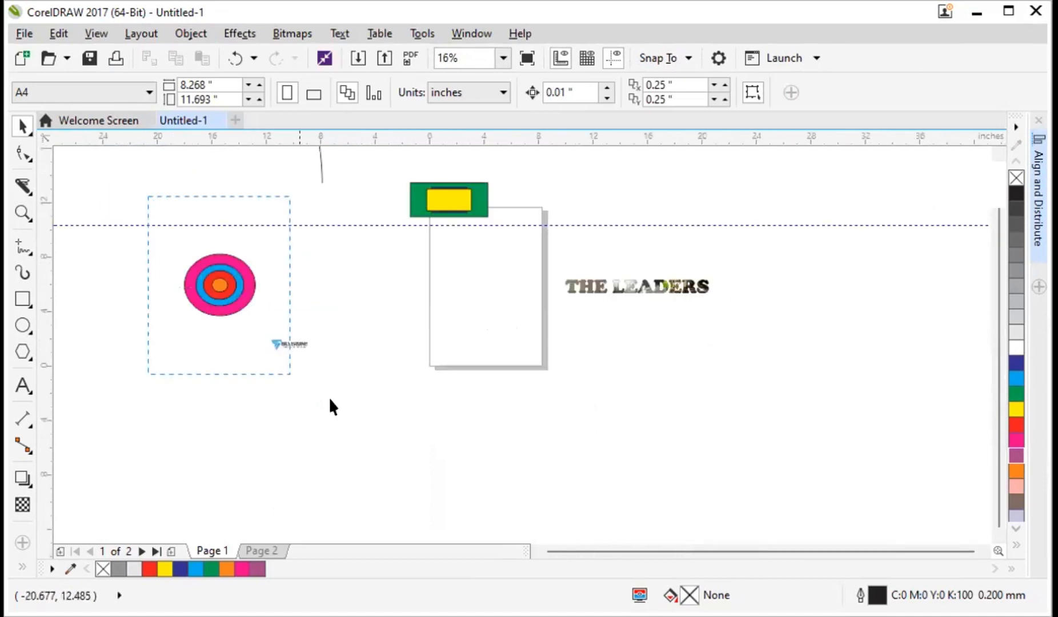
key("Tab")
left_click_drag(220, 253, 711, 340)
Step: Draw a rectangle about 0.517 by 0.429 inches over the C-shaped part of the Silverline logo symbol
scroll(262, 325, "up", 5)
scroll(203, 340, "up", 3)
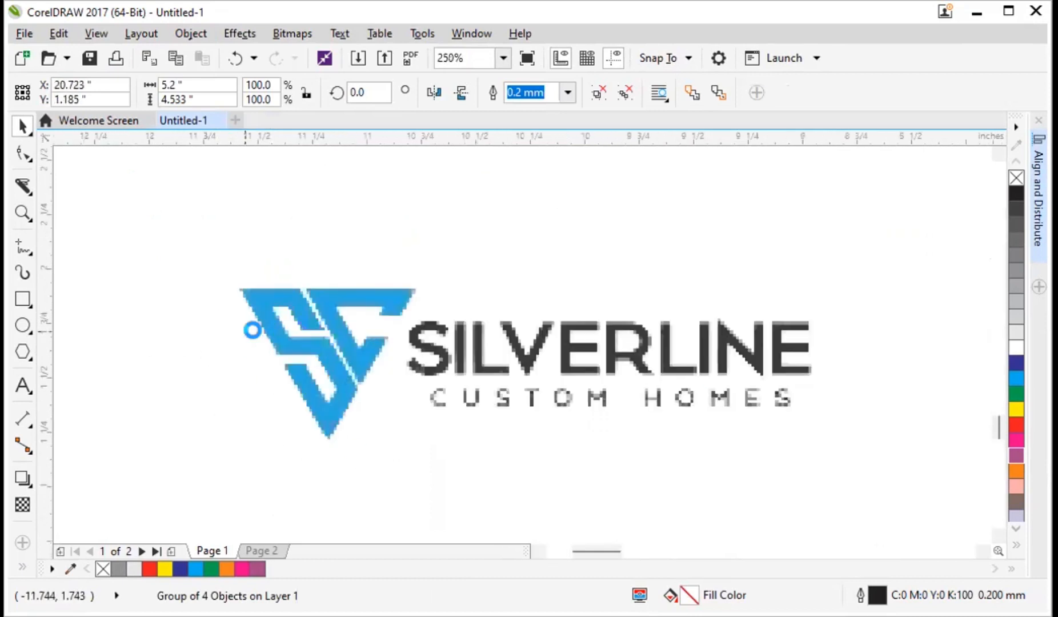
scroll(460, 388, "down", 1)
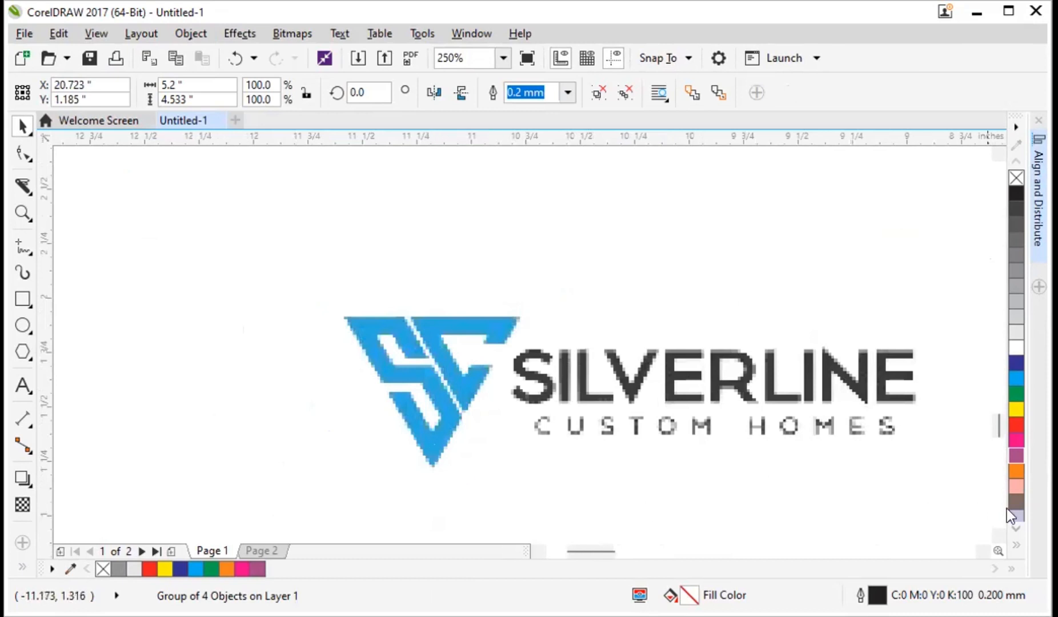
left_click(1000, 537)
left_click(1000, 538)
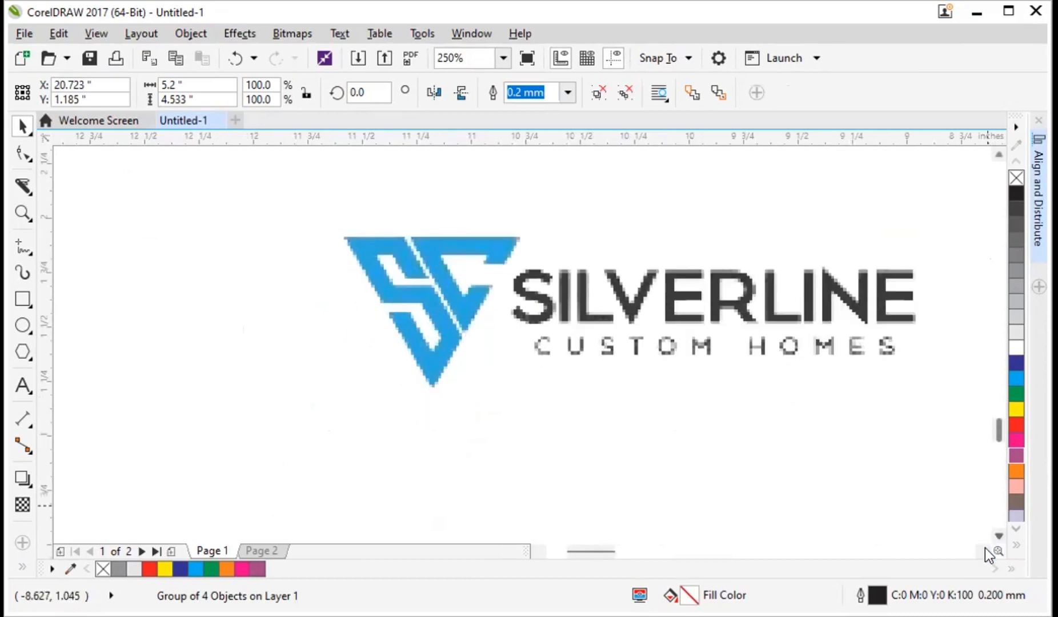
left_click(984, 549)
left_click(984, 550)
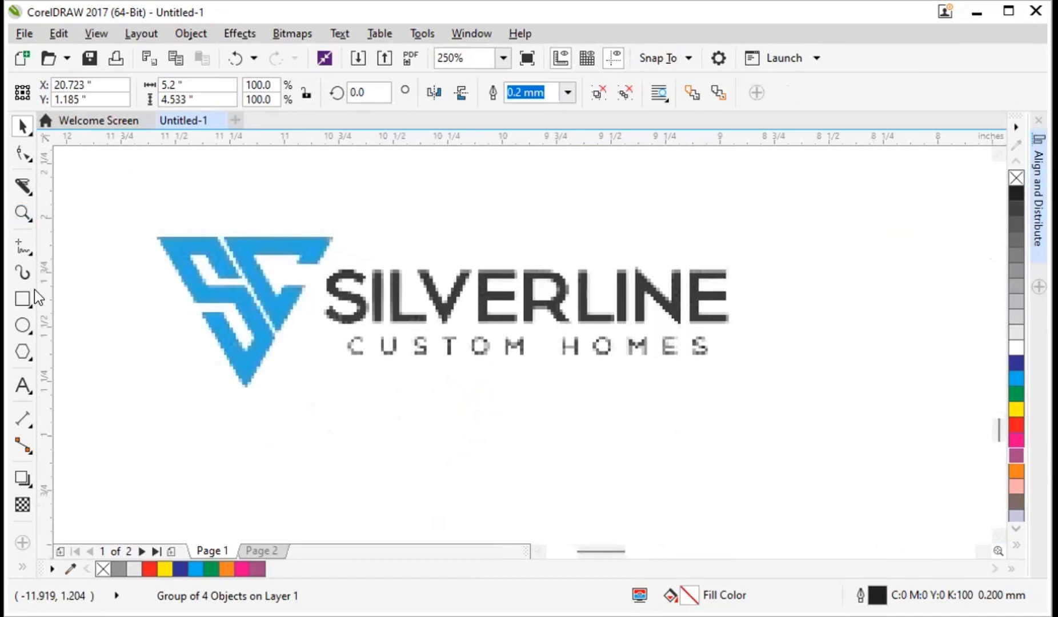
left_click(23, 299)
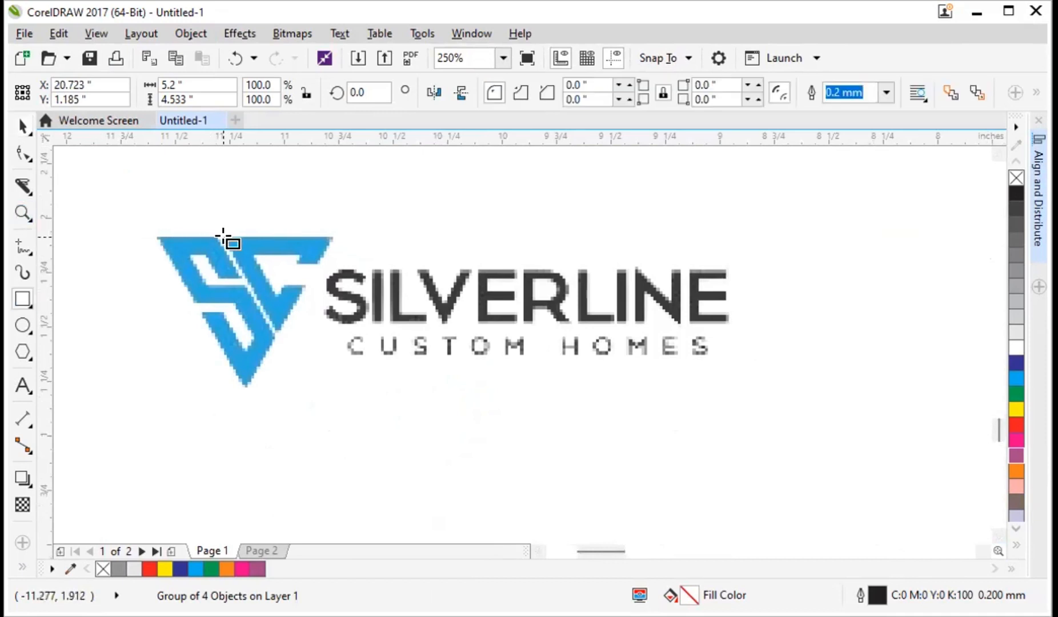
left_click_drag(224, 237, 336, 330)
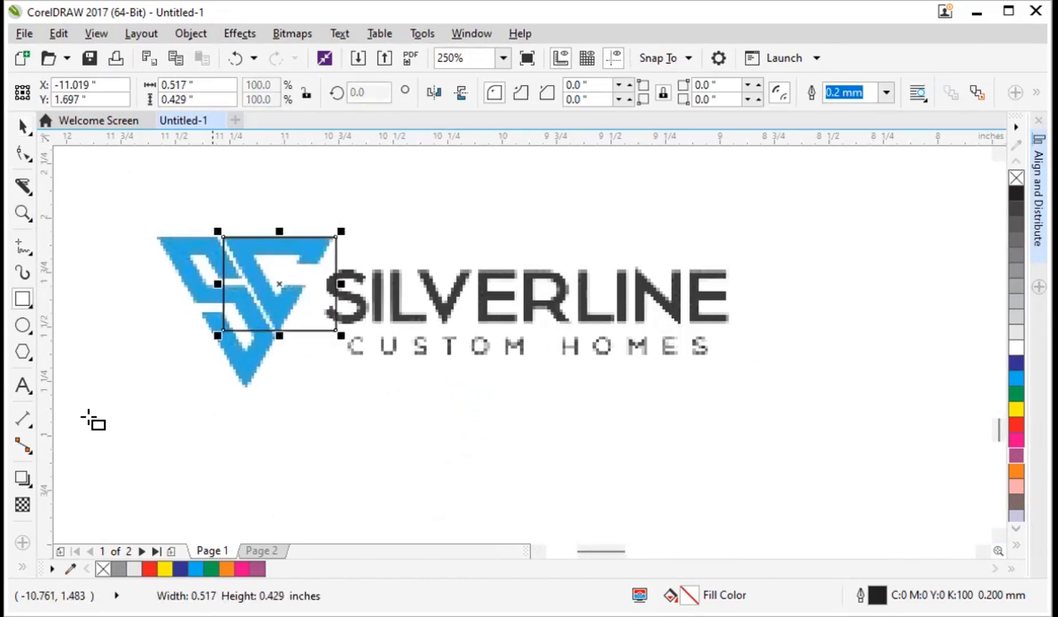
Step: Convert the rectangle to curves and move its lower-left node to the bottom tip of the C shape
key("F10")
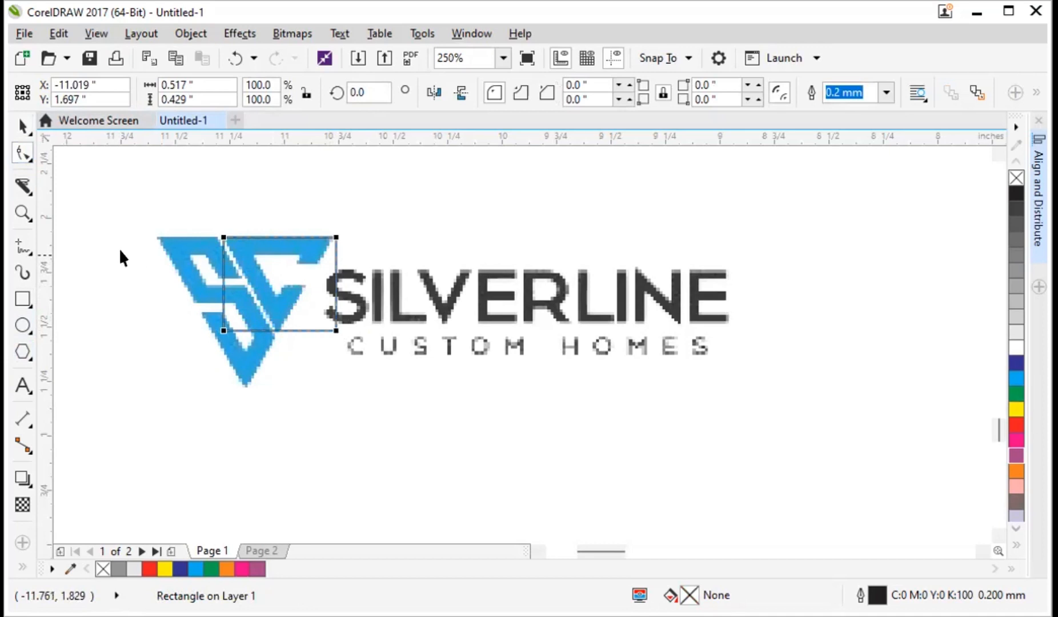
key("ctrl+q")
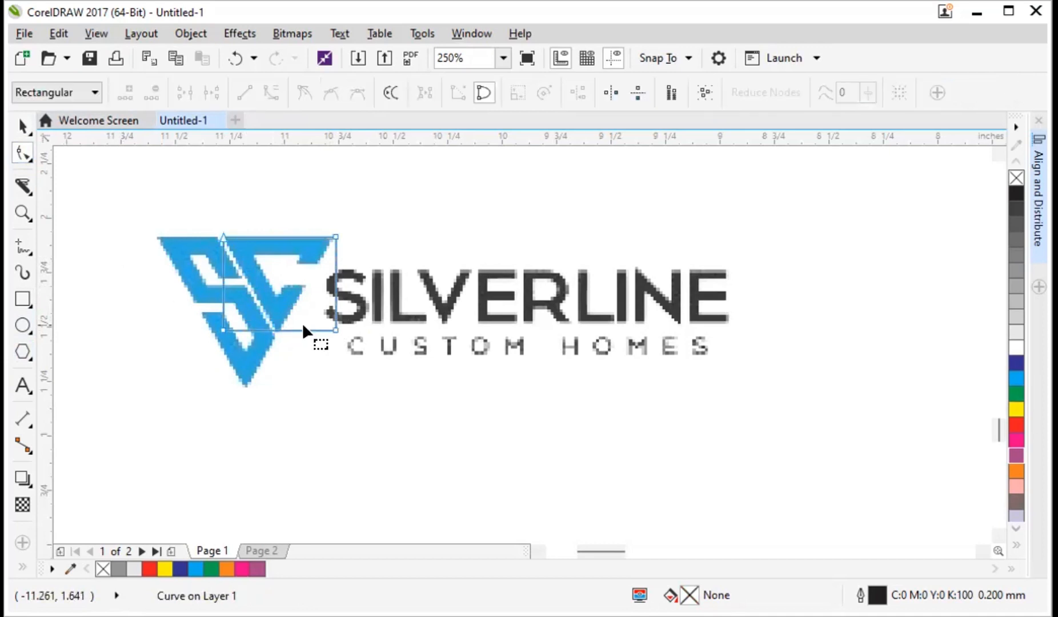
left_click_drag(222, 329, 274, 331)
Step: Move the curve's lower-right node to the outer corner of the C's lower arm
scroll(307, 203, "up", 2)
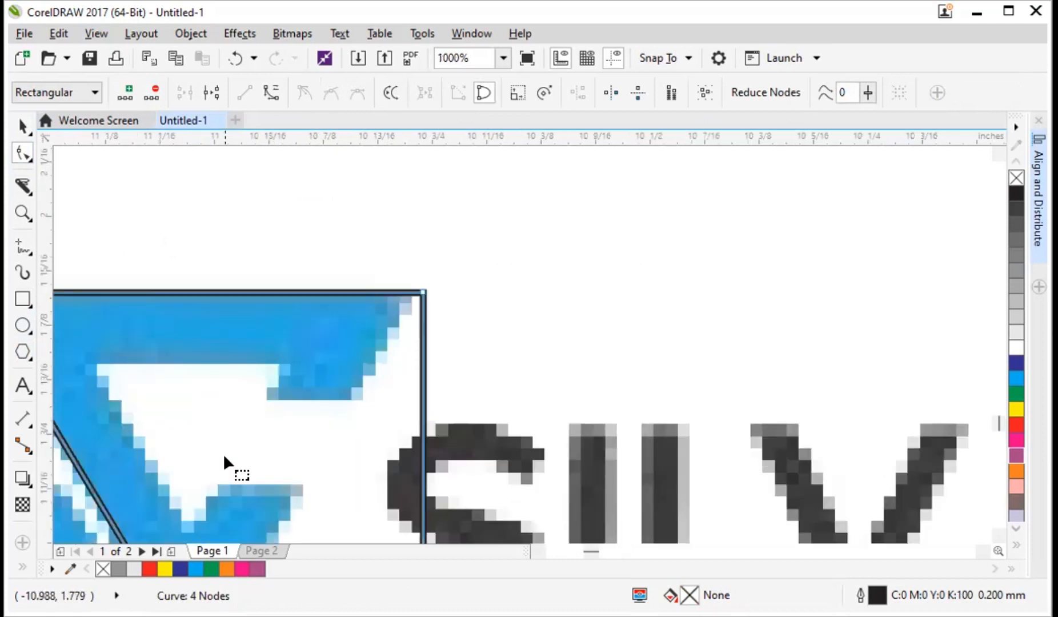
left_click(1016, 529)
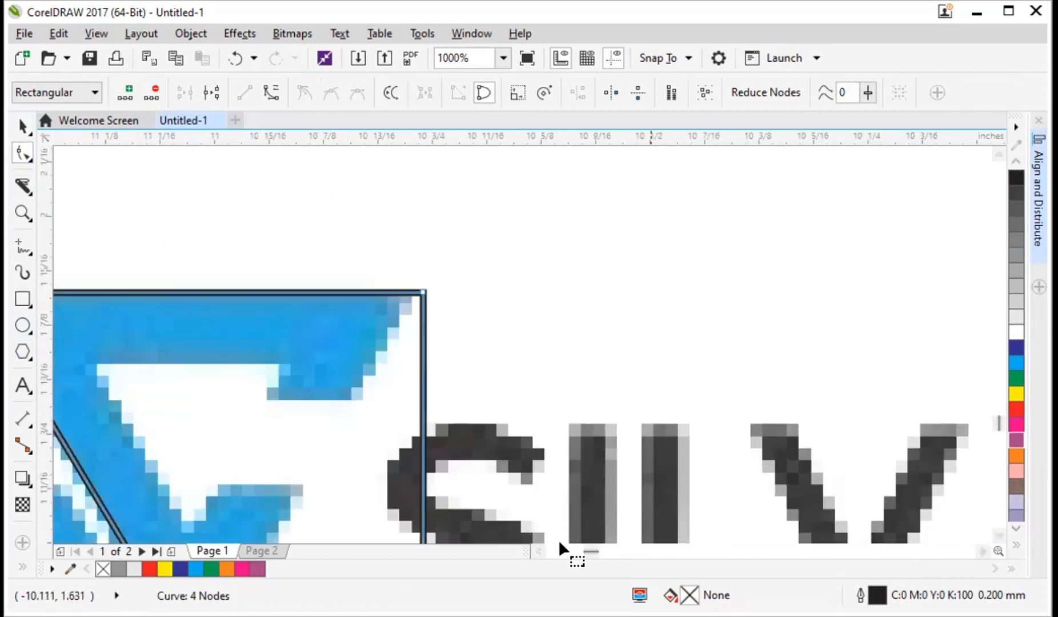
scroll(534, 552, "left", 2)
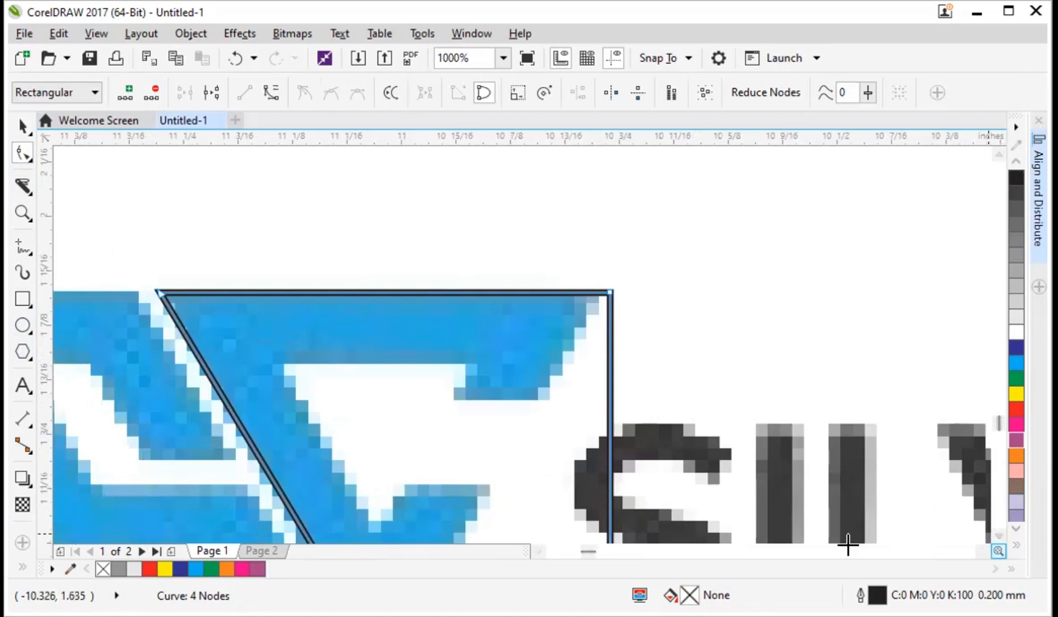
scroll(999, 535, "down", 3)
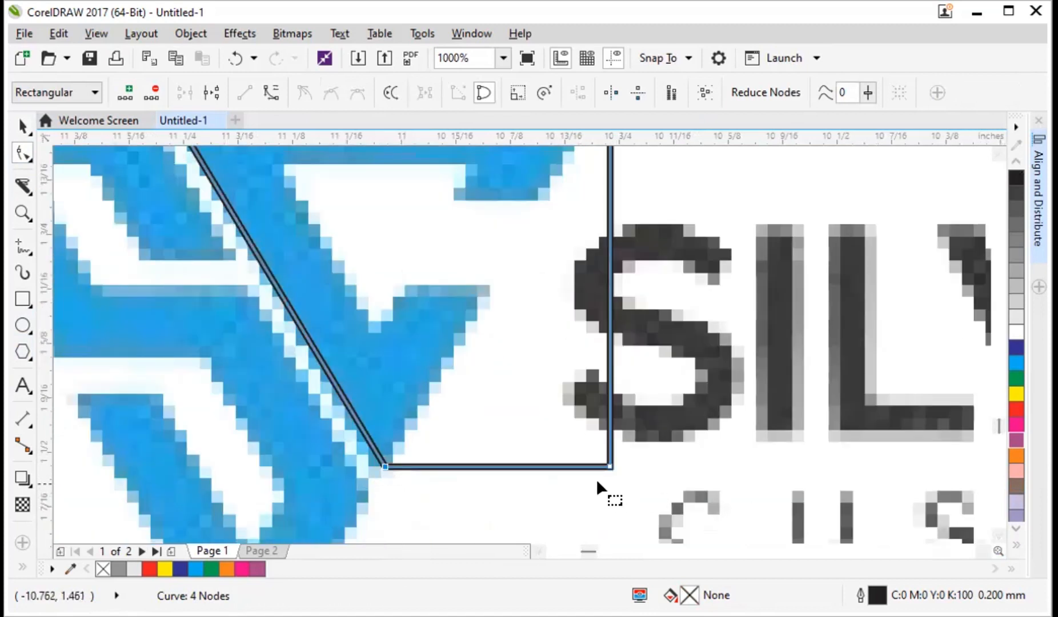
left_click_drag(609, 464, 481, 287)
left_click(505, 257)
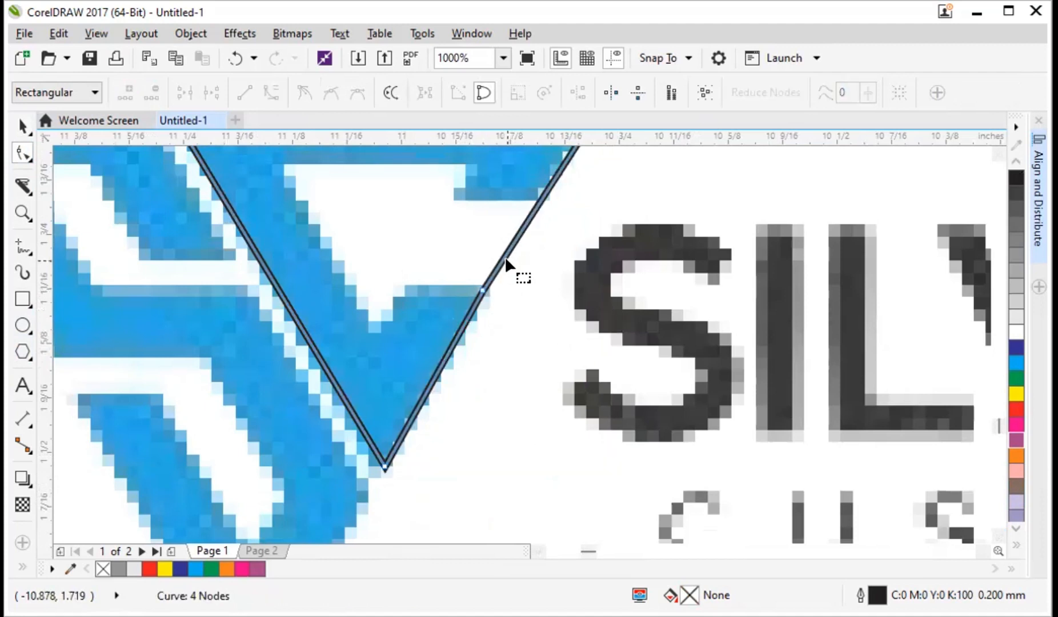
Step: Add three nodes to the curve and place them on the lower arm's inner end, the inner notch and the upper inner corner of the C
double_click(502, 257)
left_click_drag(502, 257, 400, 283)
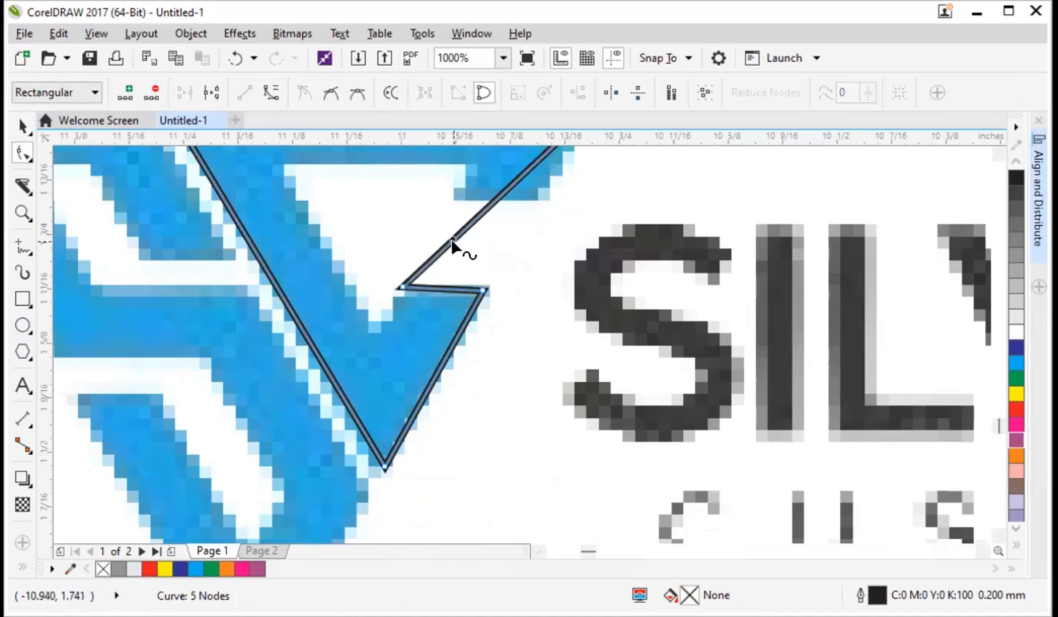
double_click(441, 252)
left_click_drag(441, 252, 374, 328)
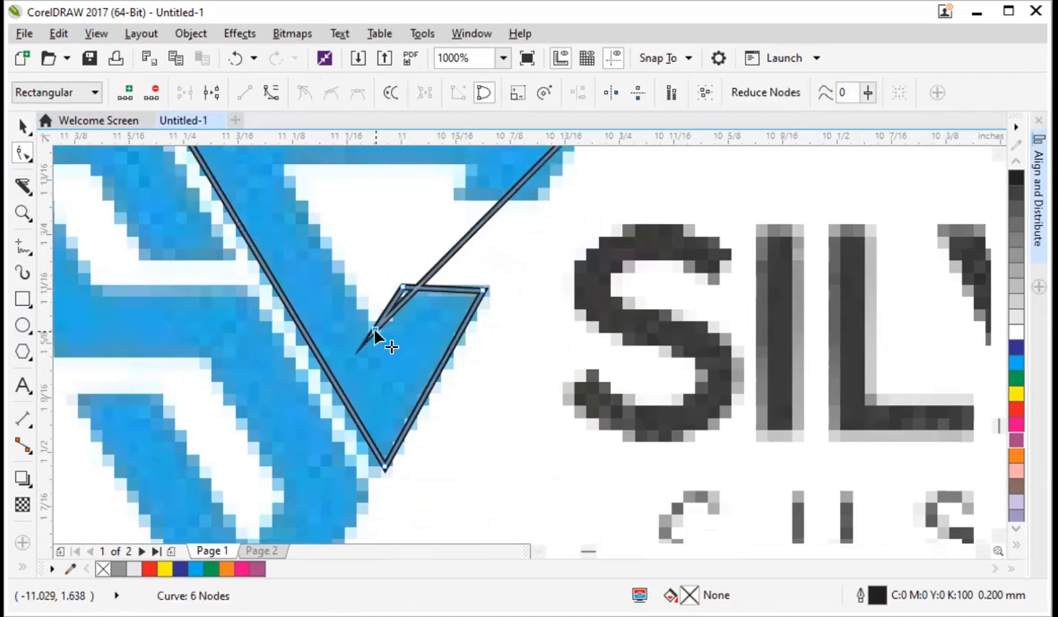
double_click(450, 250)
left_click_drag(449, 250, 278, 164)
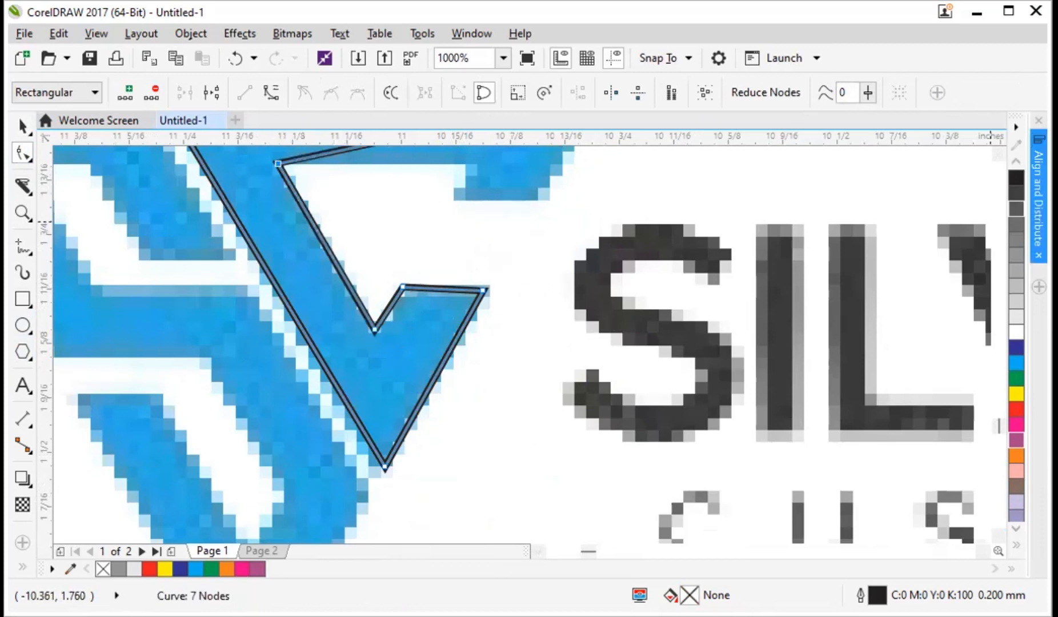
Step: Add three more nodes to the curve and fit them to the corners at the end of the C's upper arm
left_click(1016, 165)
scroll(775, 320, "down", 1)
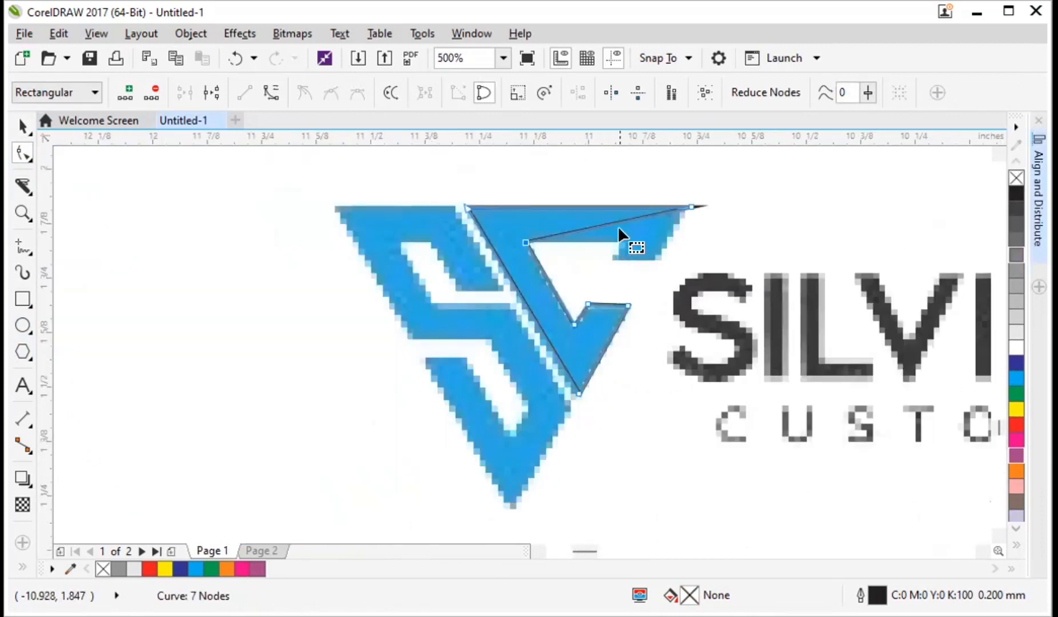
double_click(616, 222)
left_click_drag(610, 222, 655, 256)
double_click(652, 224)
double_click(648, 237)
Step: Move the traced C outline to the blank area beside the logo and fill it green
scroll(444, 350, "down", 5)
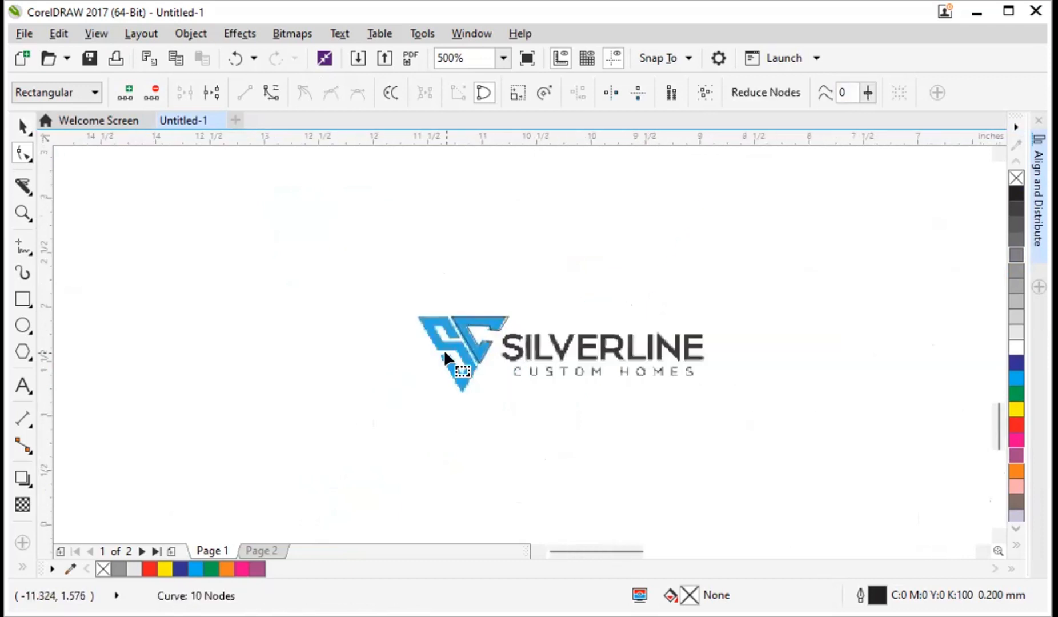
scroll(254, 306, "up", 2)
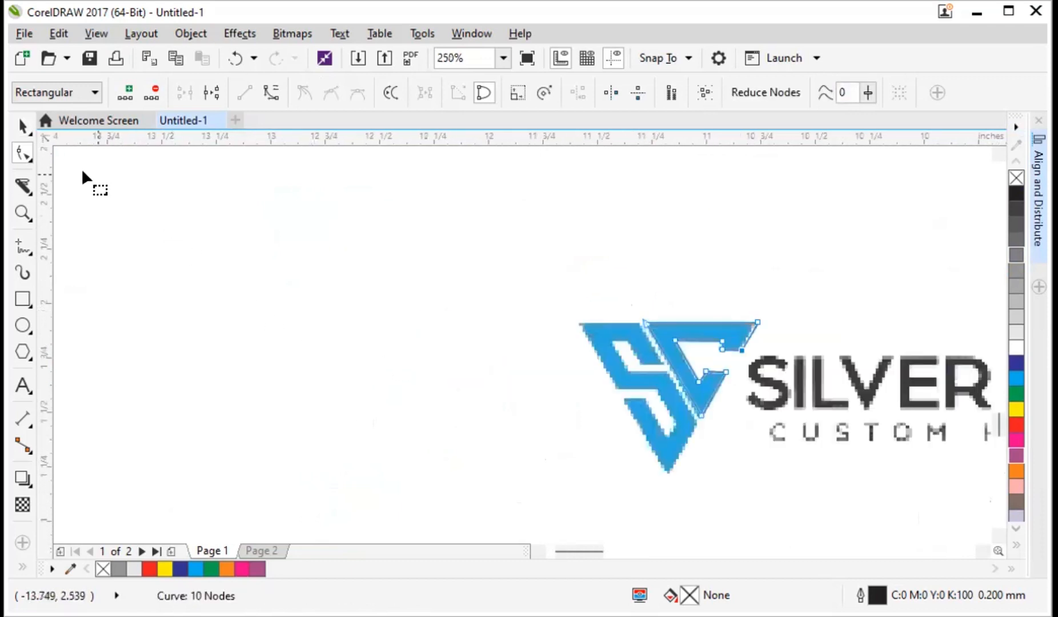
left_click(23, 126)
left_click_drag(641, 346, 240, 302)
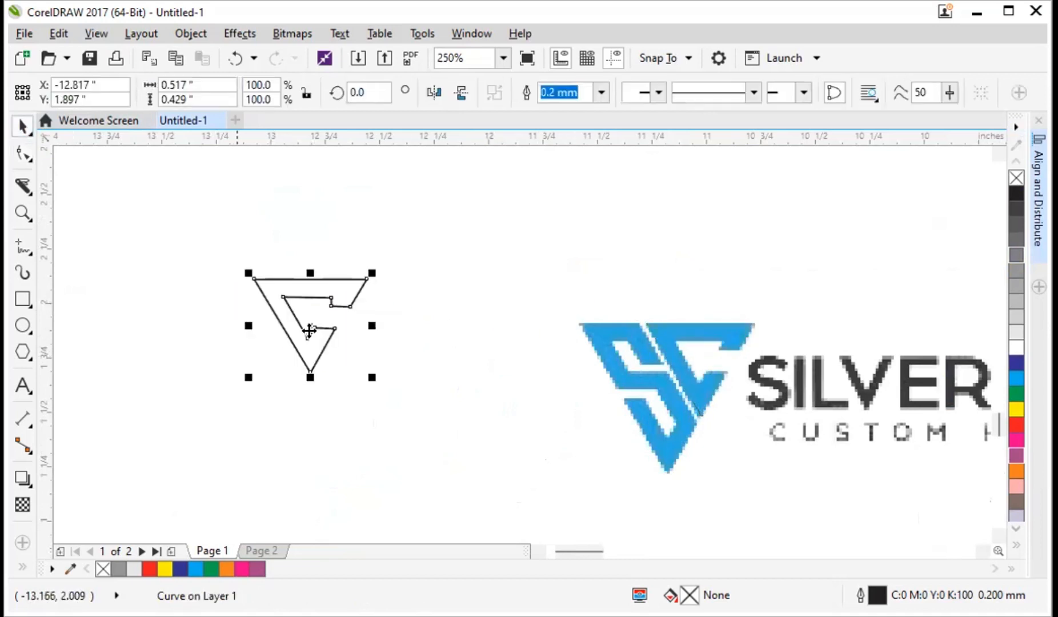
left_click(1016, 393)
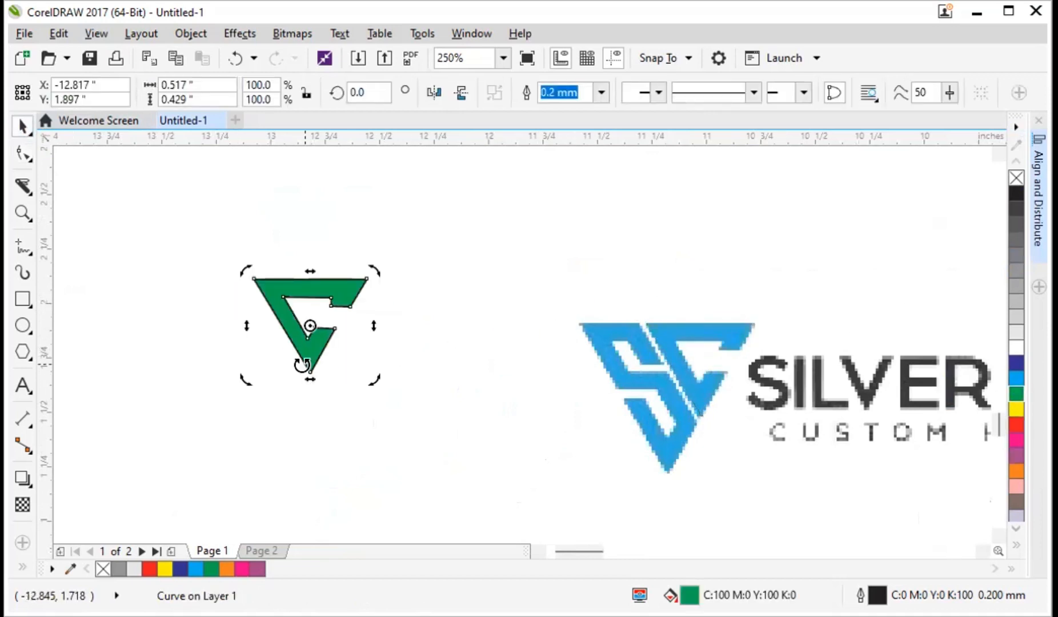
left_click(268, 398)
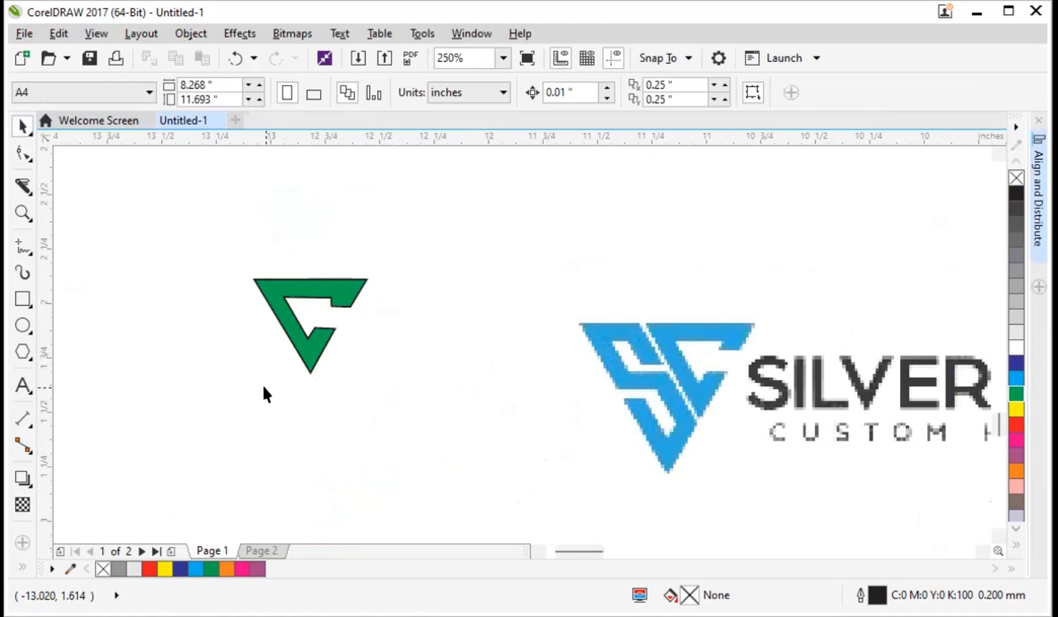
Step: Undo the C outline's green fill and its move away from the logo
key("ctrl+z")
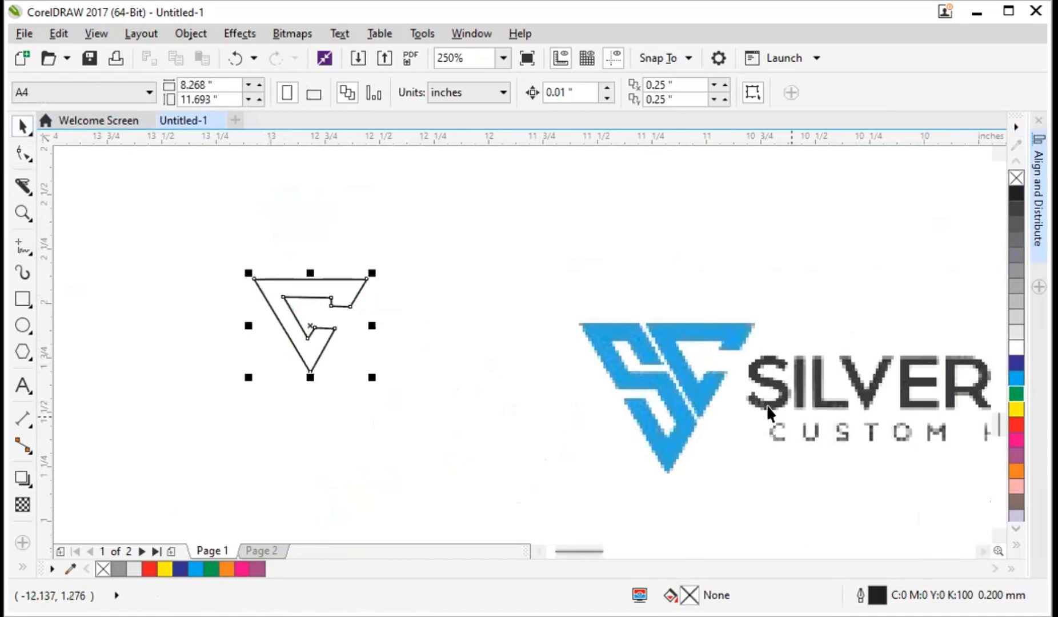
key("z")
key("ctrl+z")
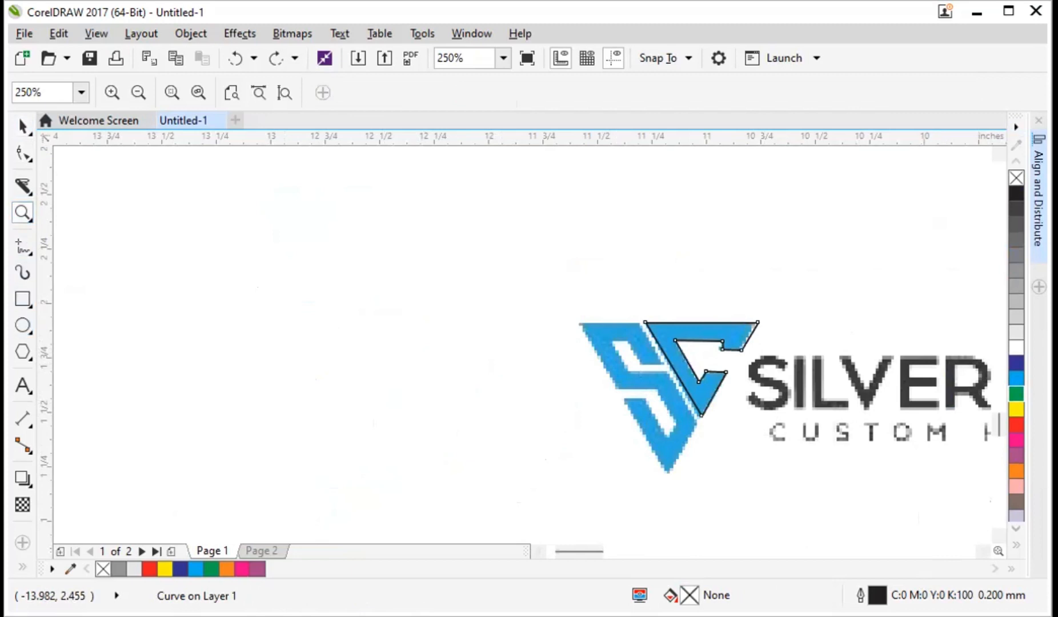
Step: Start tracing the logo's S with the Freehand tool, following its top edge, right diagonal and the short lower end of the upper arm
left_click(710, 381)
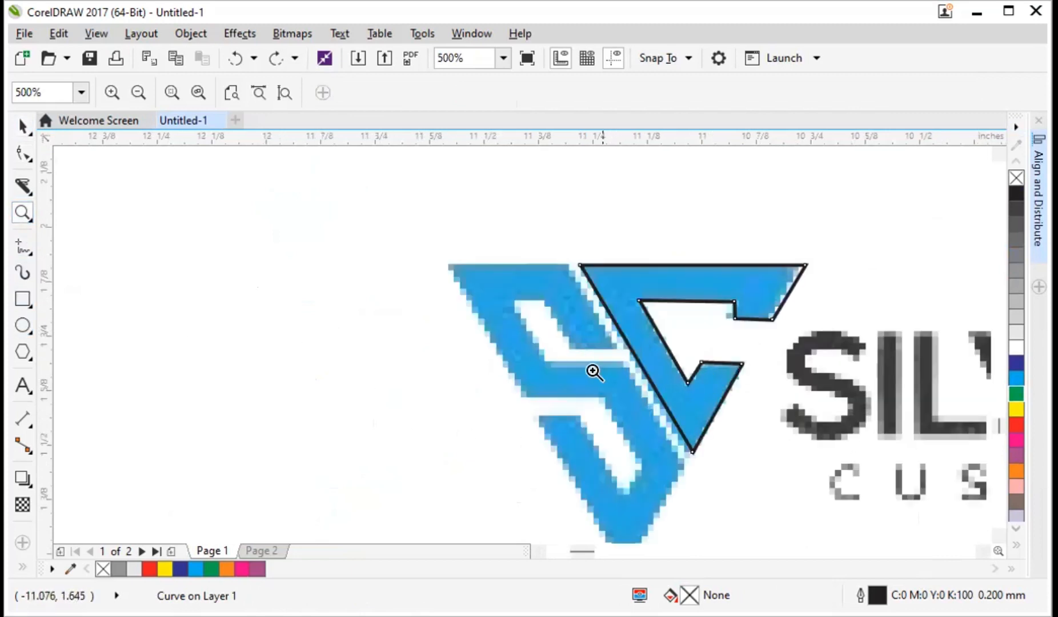
left_click(18, 255)
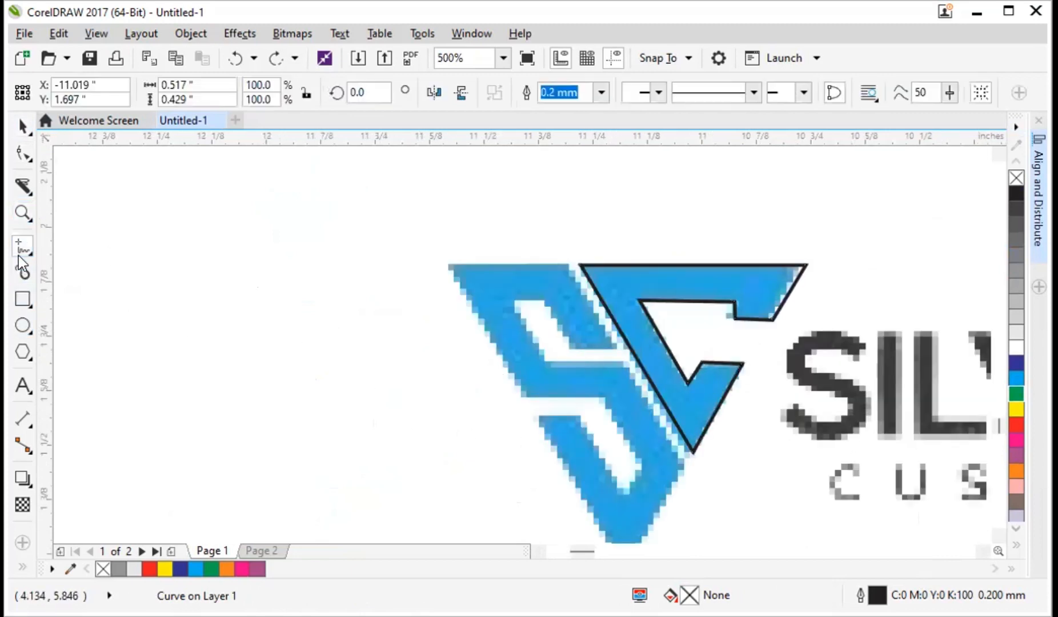
left_click(23, 248)
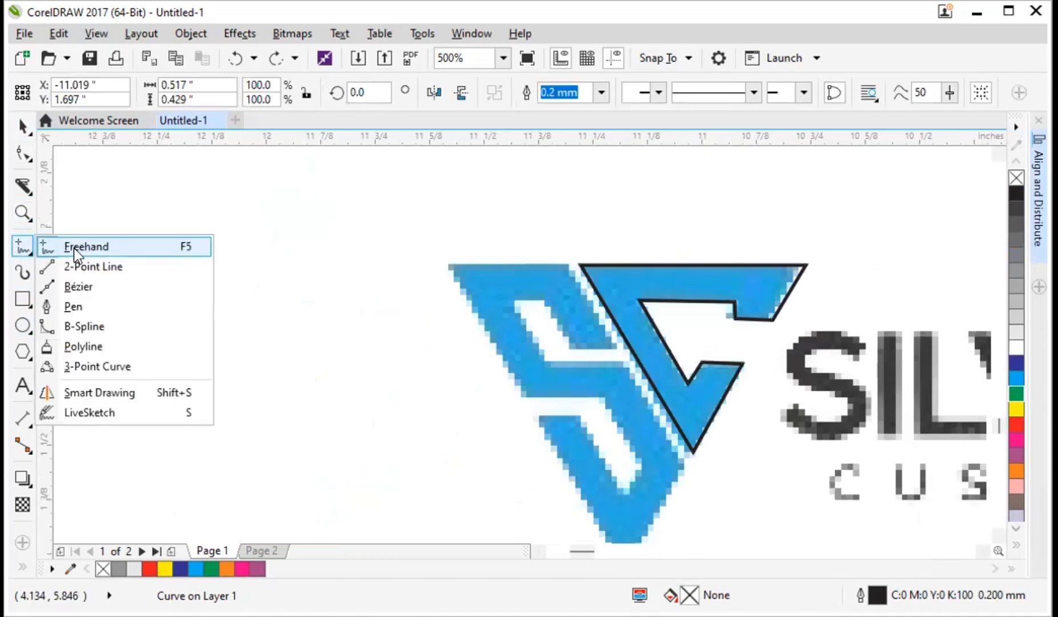
left_click(74, 248)
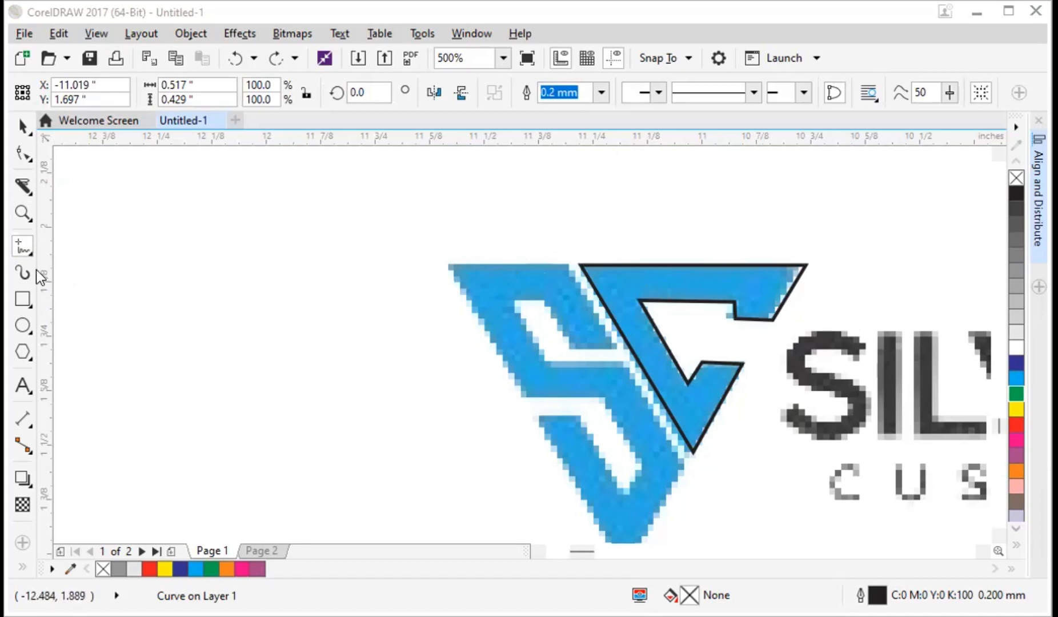
left_click(450, 265)
left_click(568, 263)
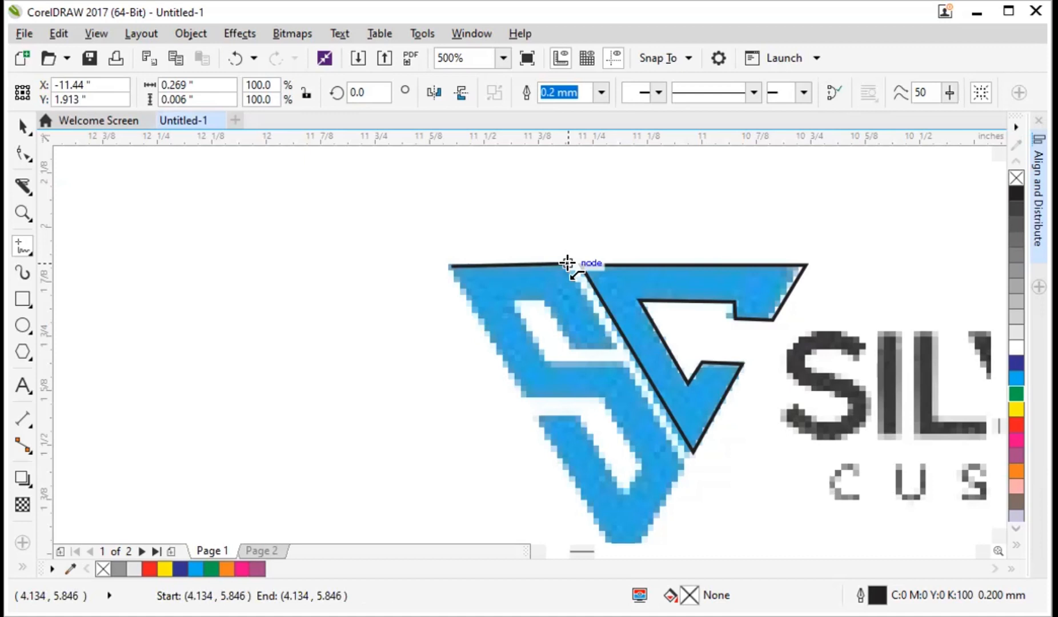
left_click(616, 350)
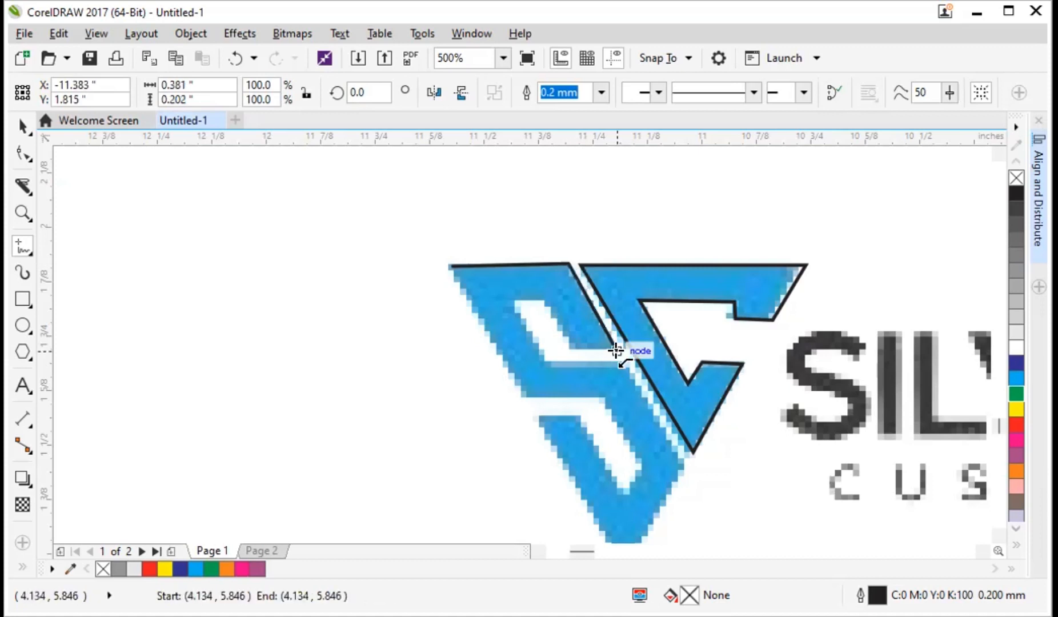
left_click(572, 350)
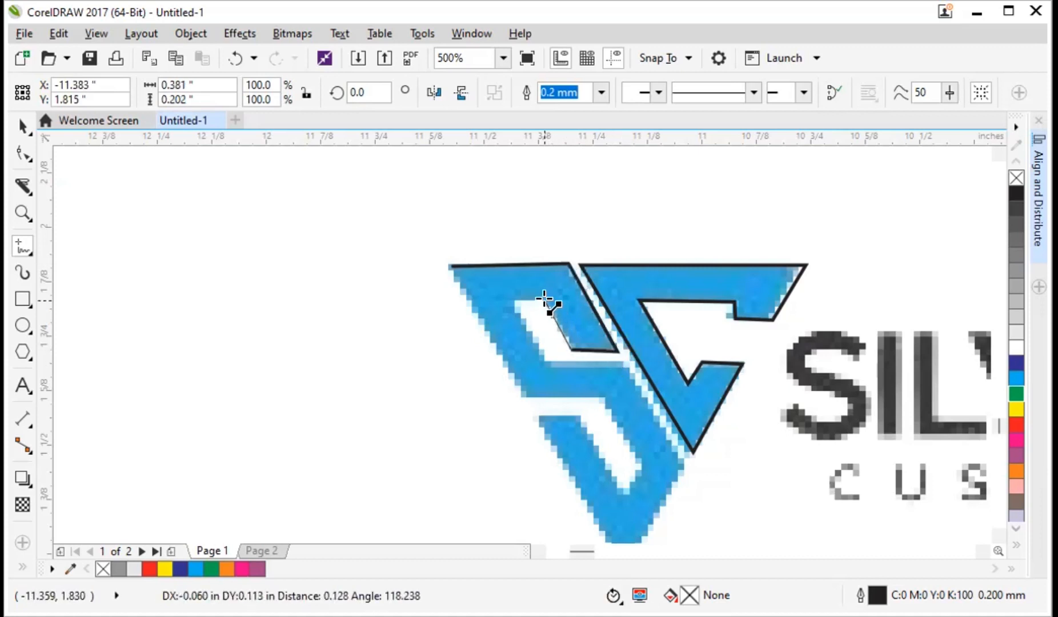
Step: Continue the S outline around the inner cutout and the lower hook and close it at the starting corner
left_click(547, 301)
left_click(514, 299)
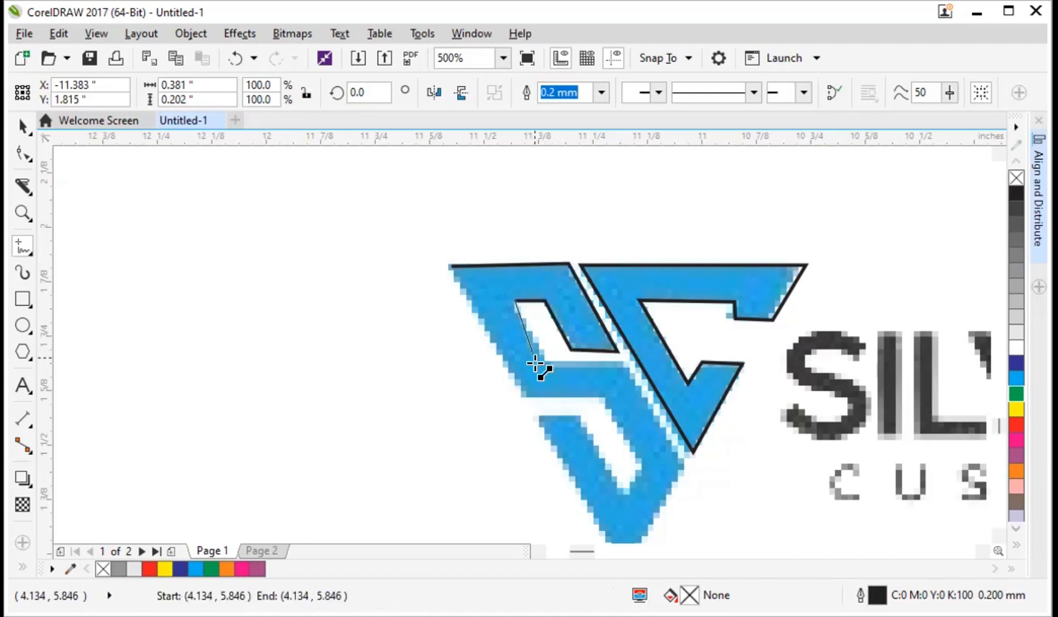
left_click(550, 364)
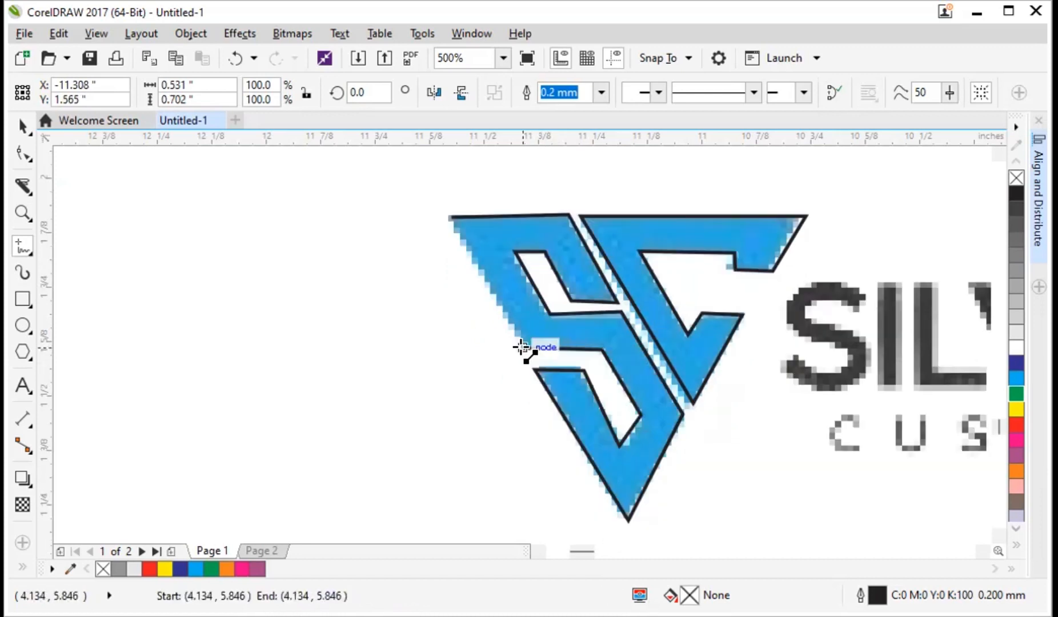
left_click(524, 348)
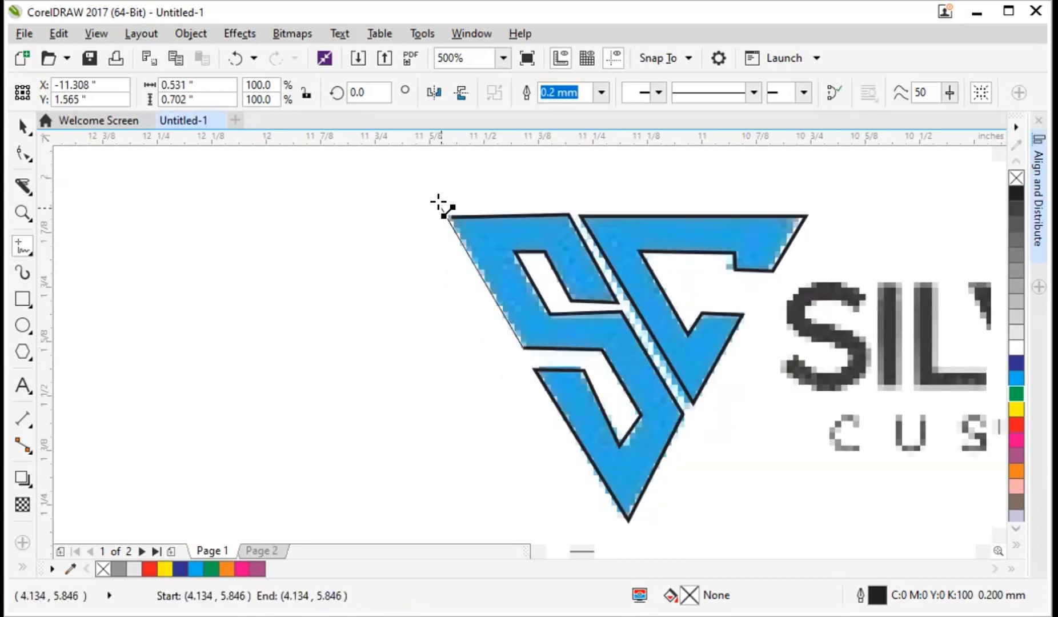
left_click(451, 218)
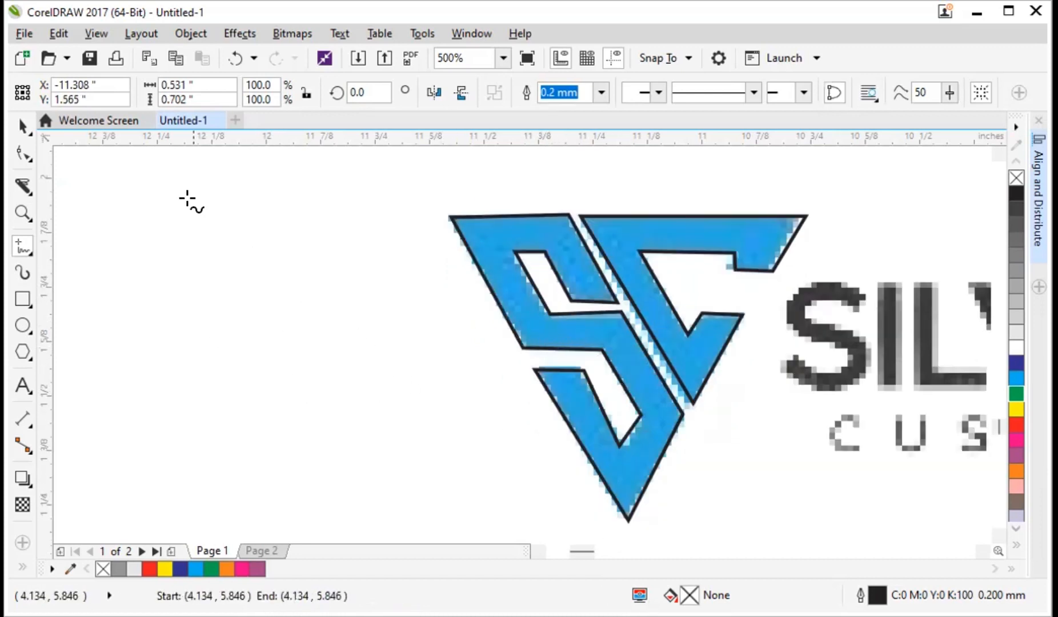
Step: Fill both traced letter shapes yellow and remove their outlines
left_click(22, 127)
scroll(329, 280, "down", 2)
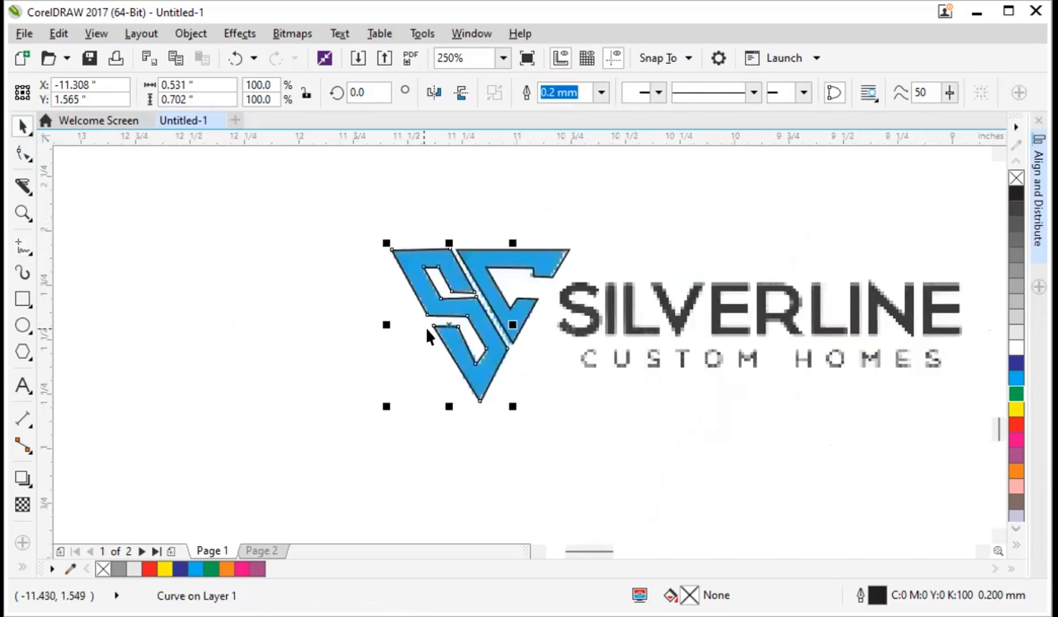
left_click_drag(336, 201, 672, 420)
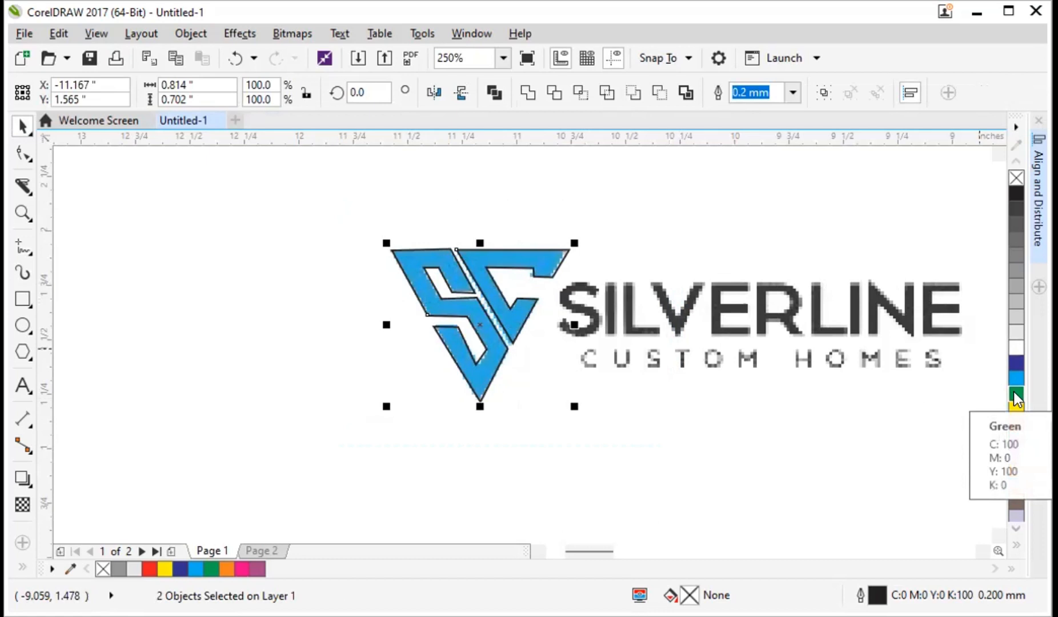
left_click(1017, 407)
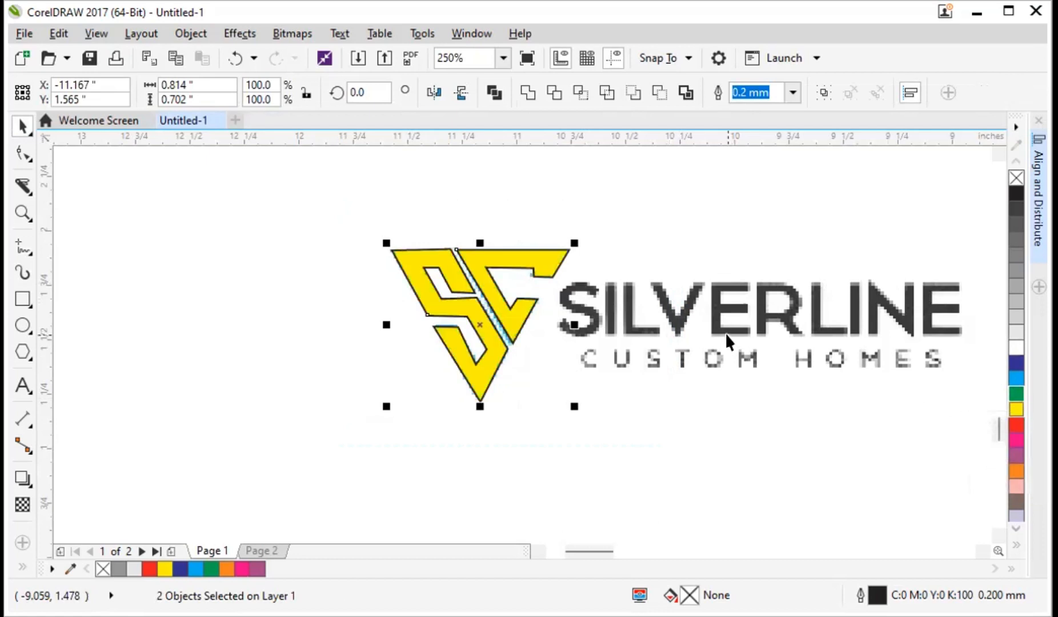
right_click(1017, 178)
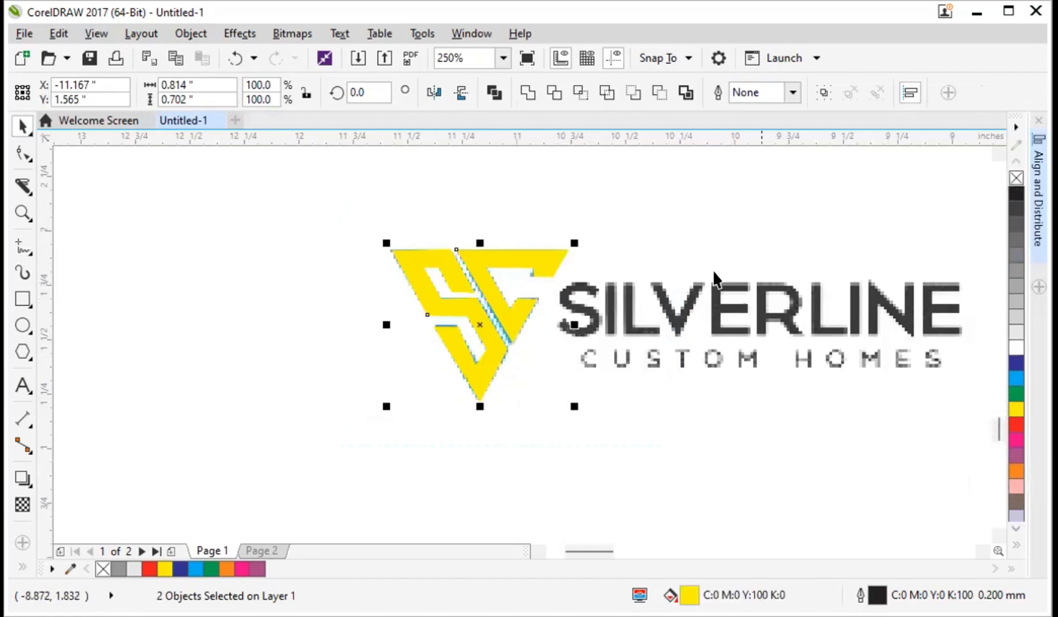
Step: Move the two yellow letter shapes to the blank area left of the original logo and deselect them
left_click_drag(492, 307, 174, 337)
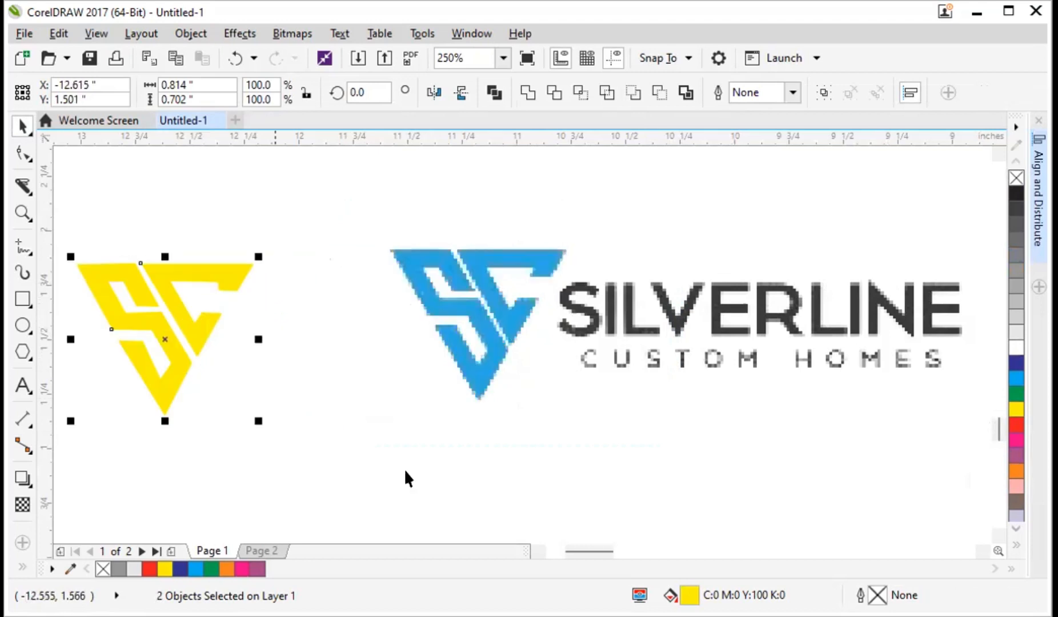
left_click(336, 458)
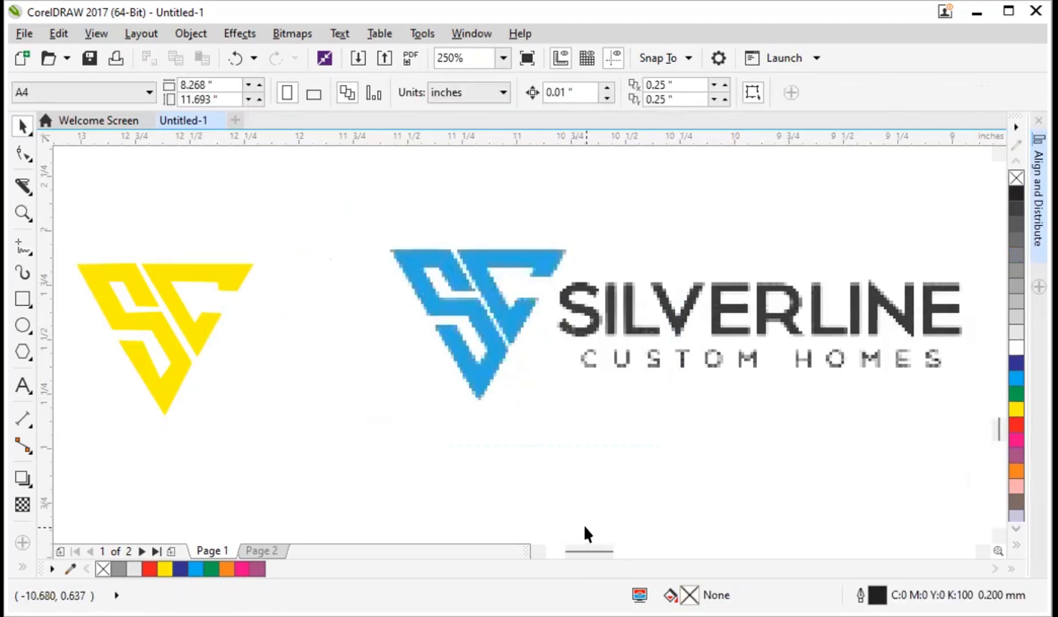
Step: Move the Magento logo bitmap down to the free space below the small Silverline logos
scroll(502, 466, "down", 2)
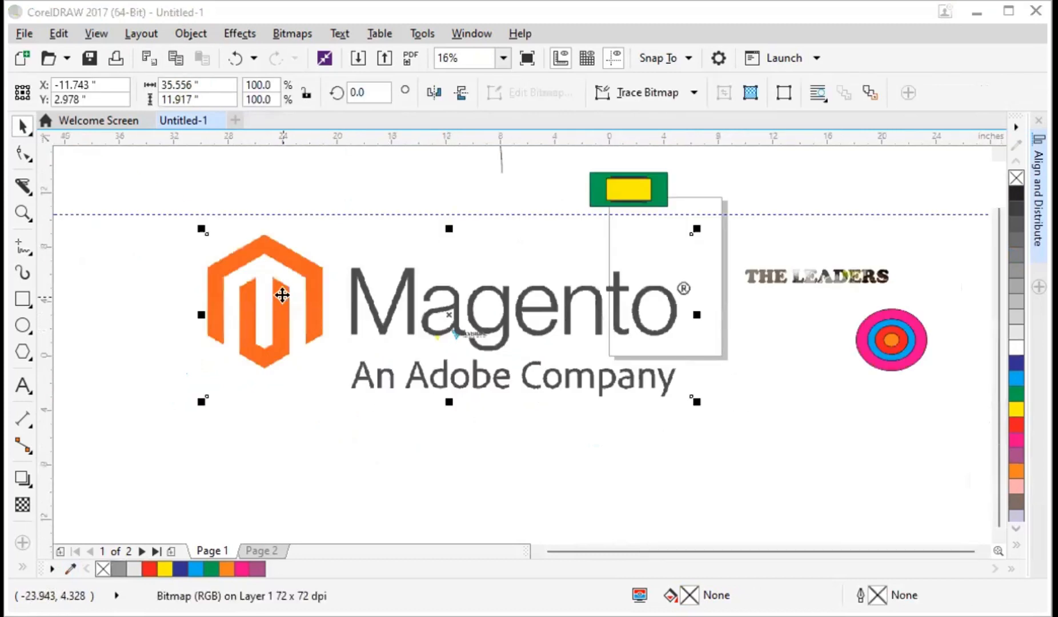
left_click_drag(282, 295, 240, 465)
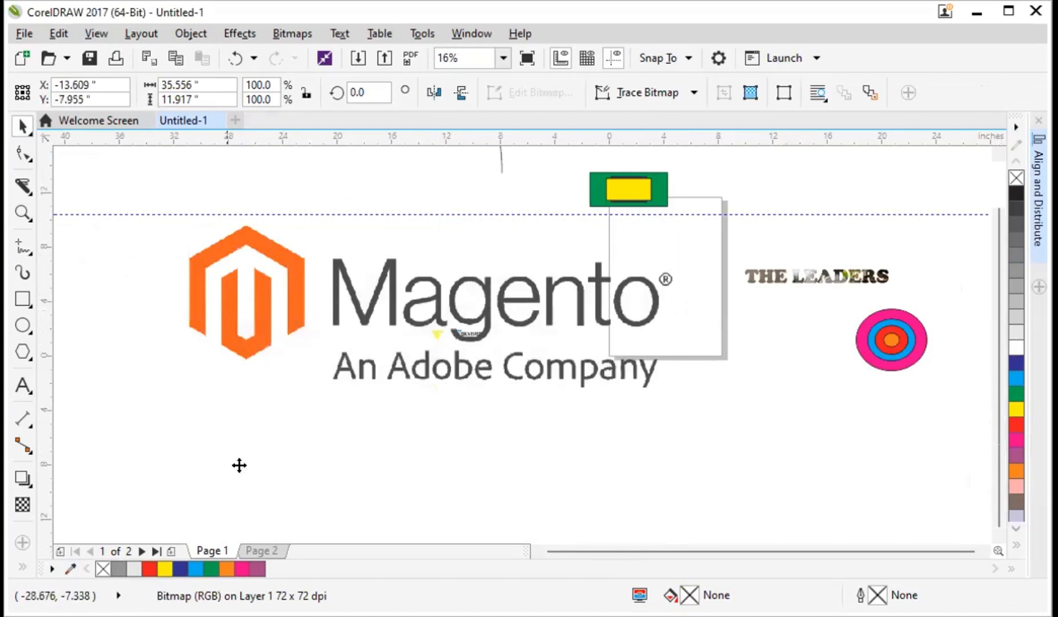
scroll(267, 481, "up", 2)
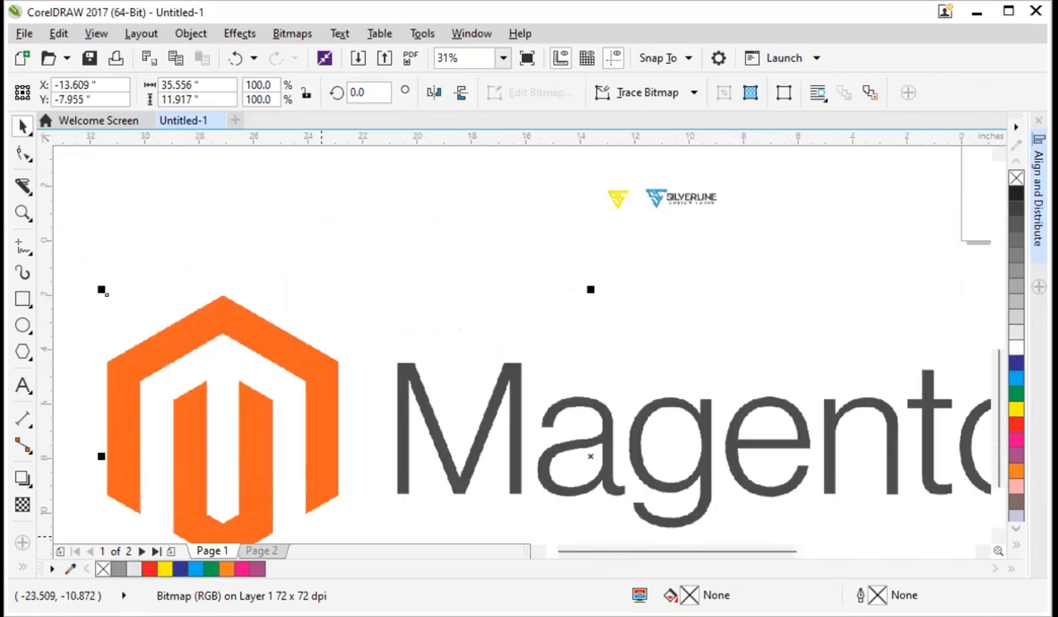
left_click(999, 537)
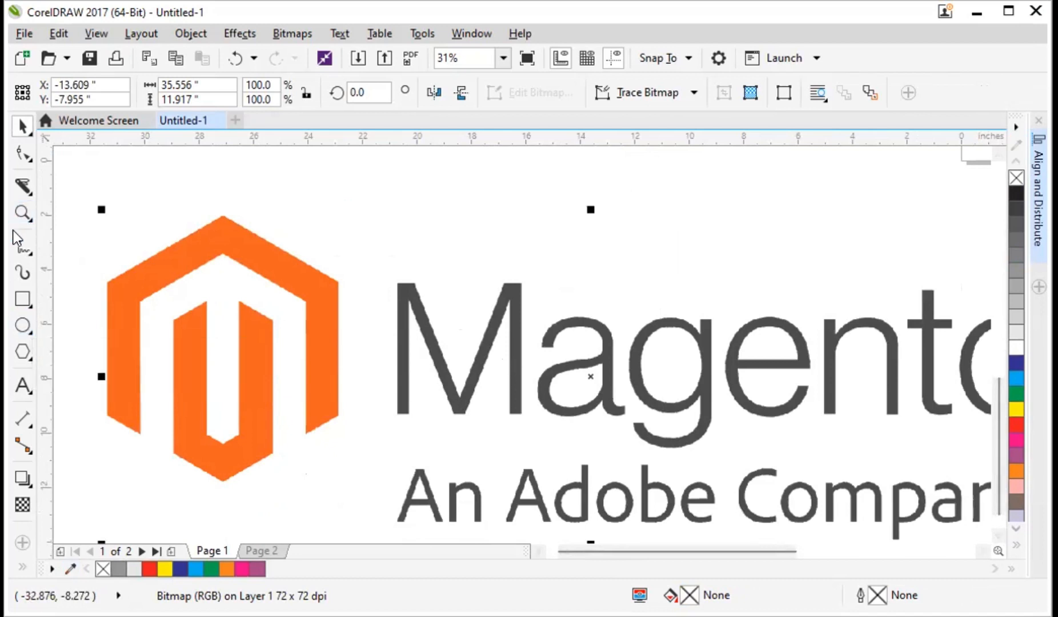
left_click(23, 298)
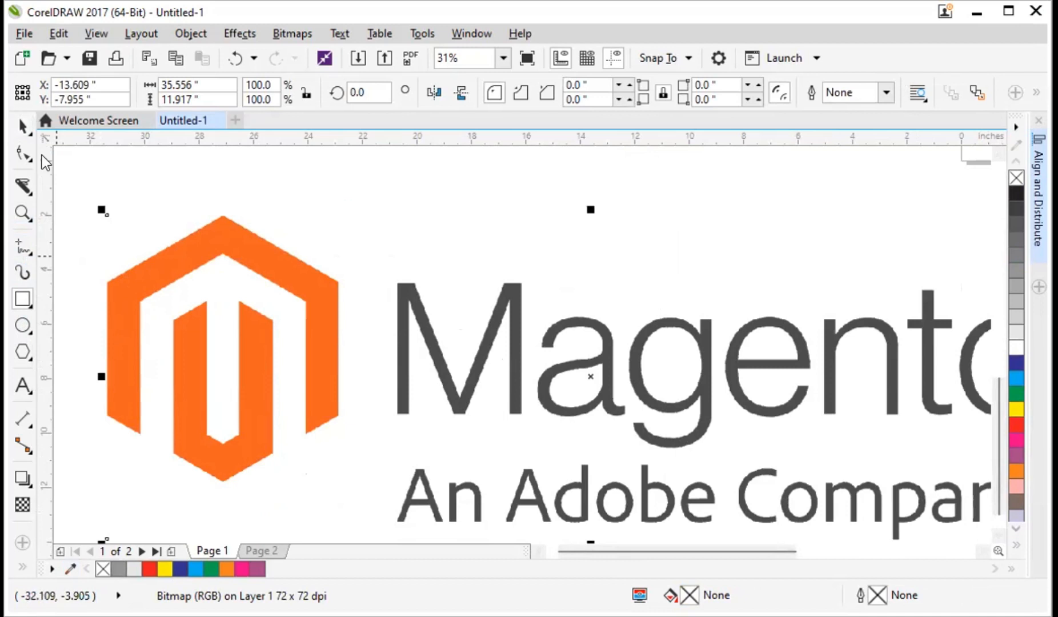
left_click_drag(106, 214, 170, 250)
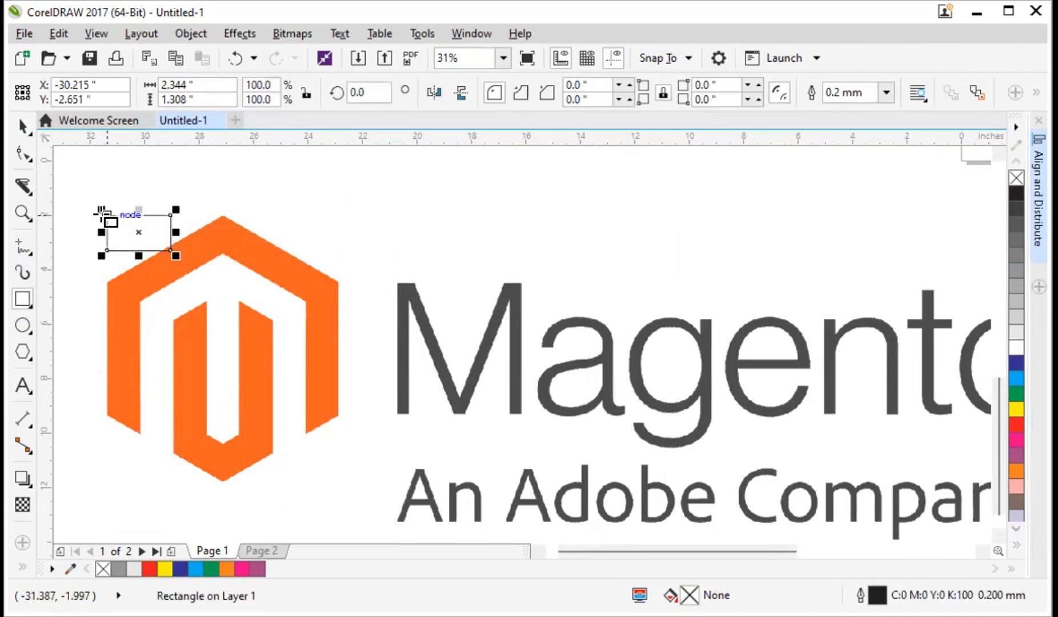
key("ctrl+z")
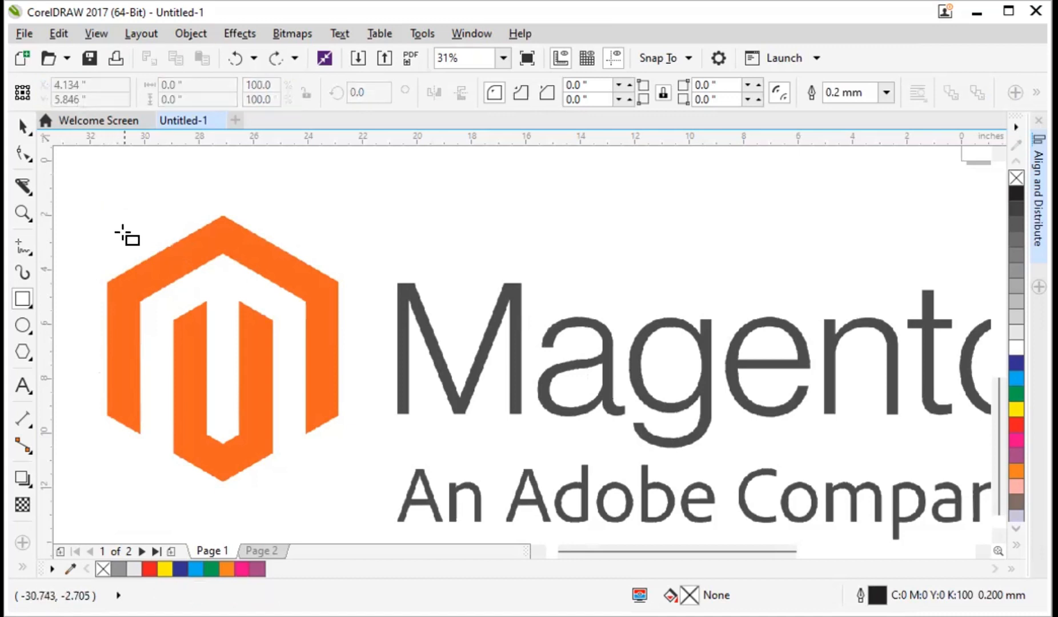
Step: Lock the Magento logo bitmap in place and deselect it
left_click(23, 129)
left_click(203, 289)
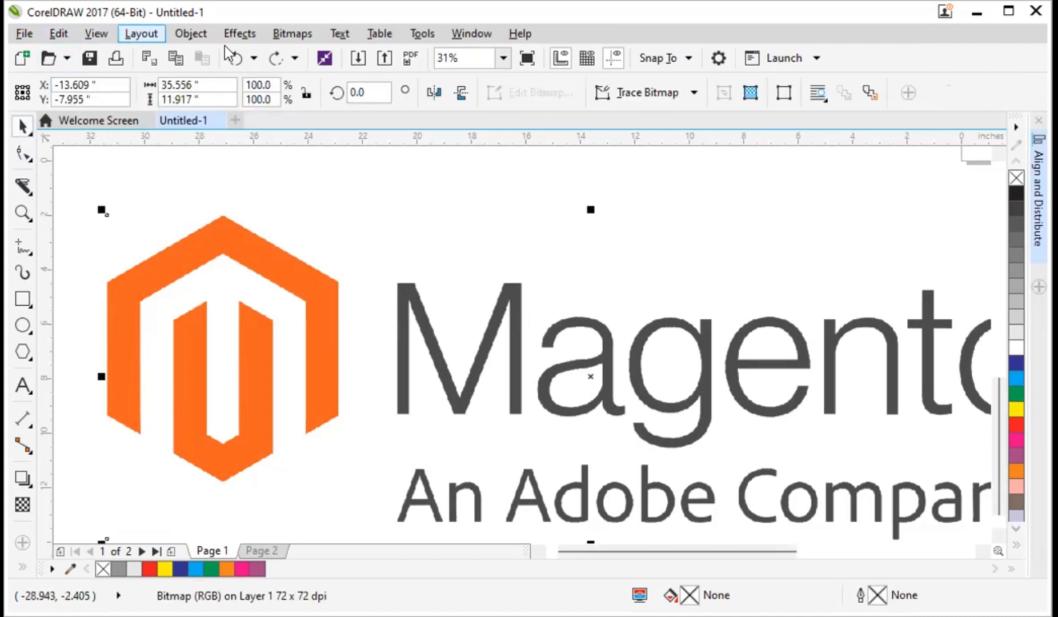
left_click(190, 33)
mouse_move(236, 378)
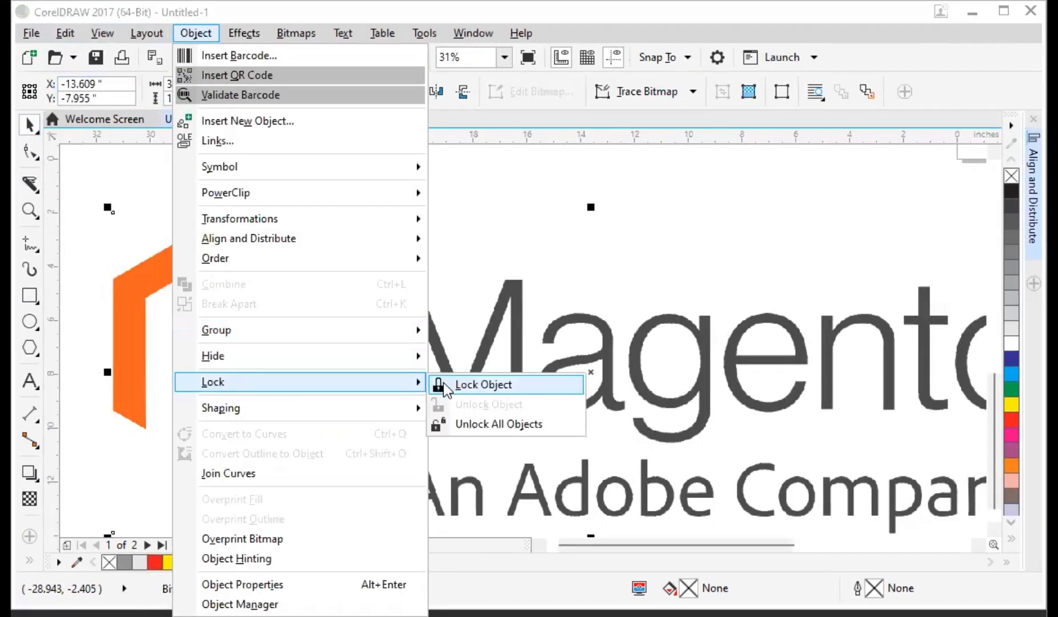
left_click(444, 389)
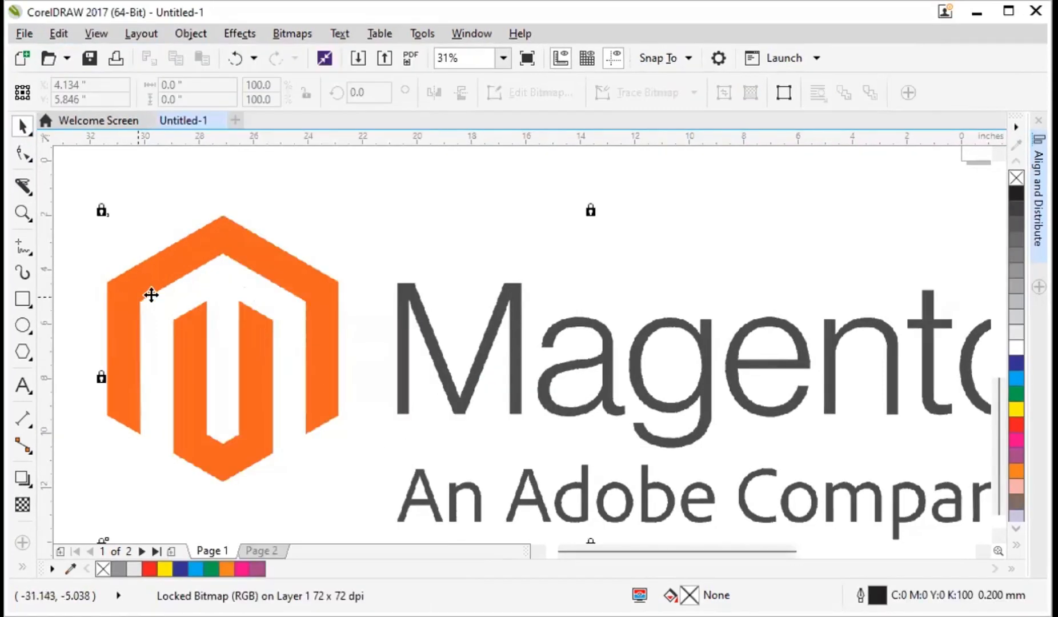
left_click(311, 187)
Step: Draw a rectangle about 8.44 by 8.03 inches over the orange emblem's hexagonal frame and convert it to curves
left_click(23, 298)
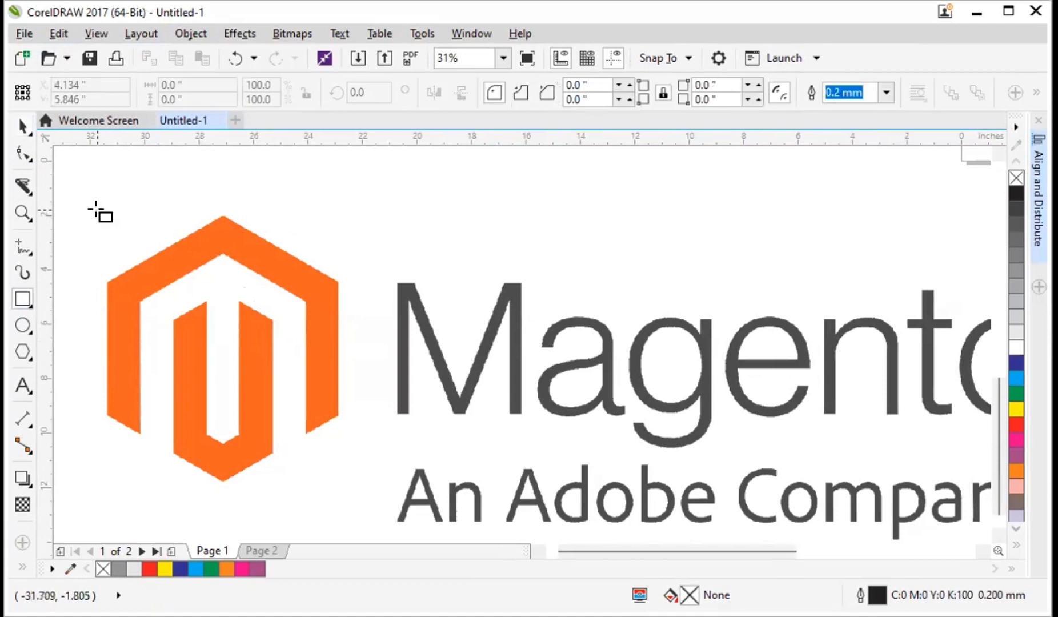
left_click_drag(95, 218, 337, 437)
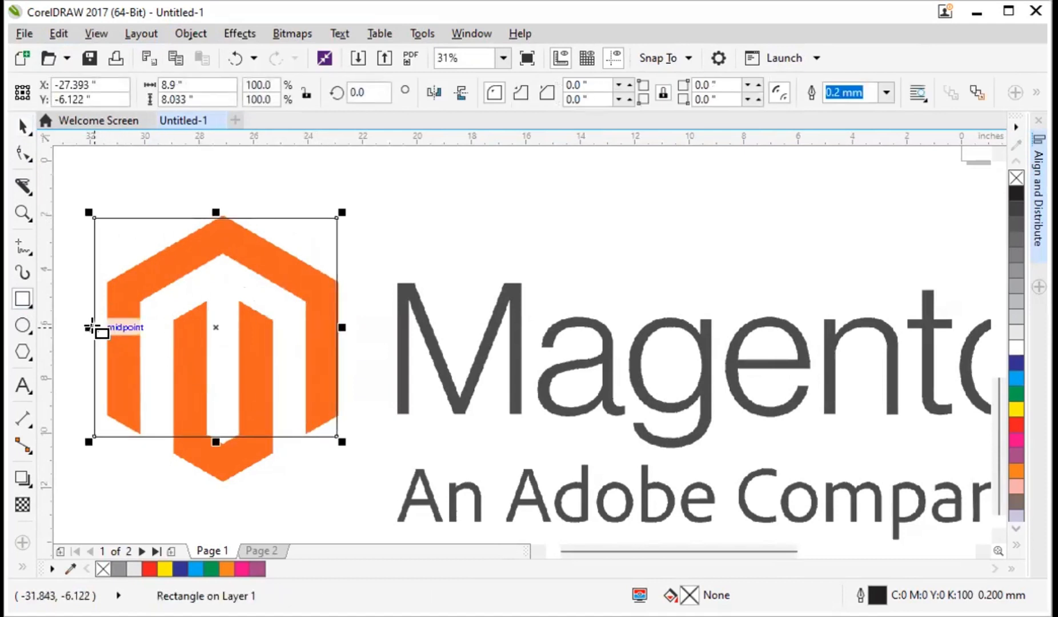
left_click_drag(95, 326, 107, 326)
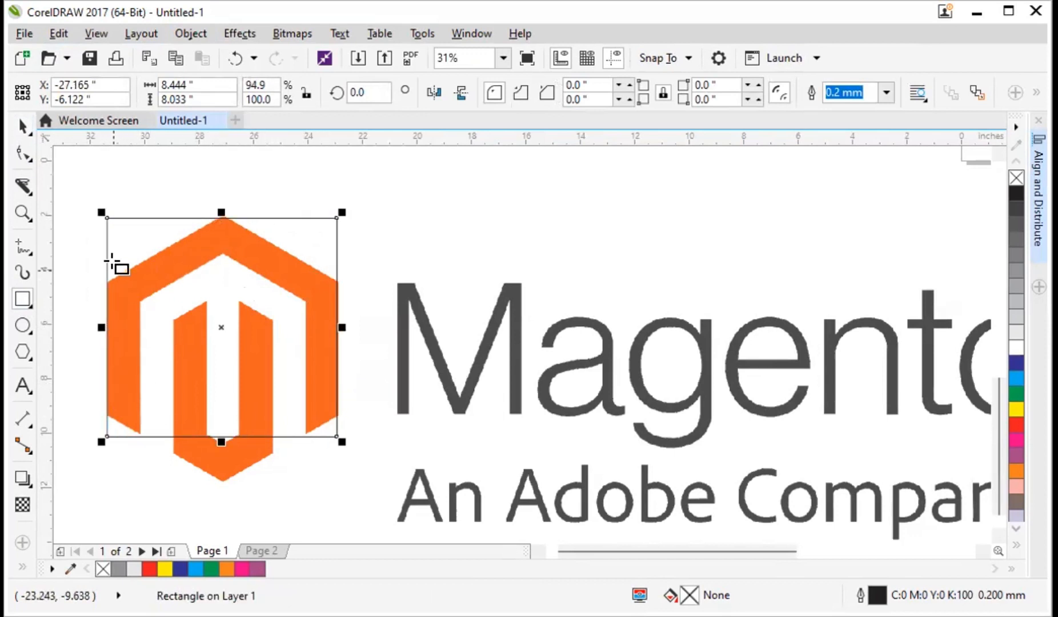
left_click(28, 160)
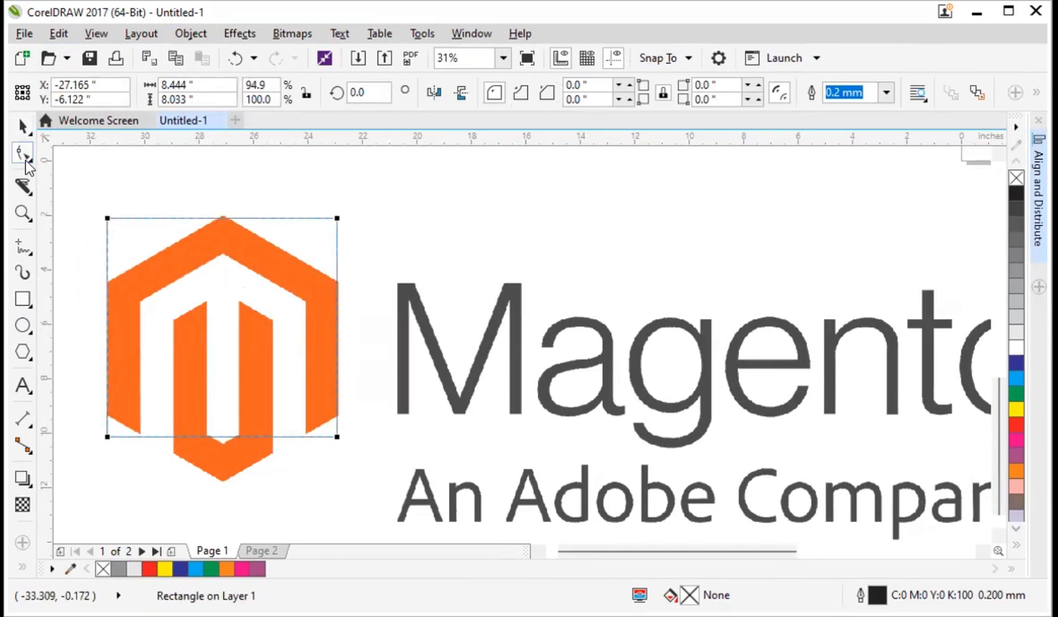
key("ctrl+q")
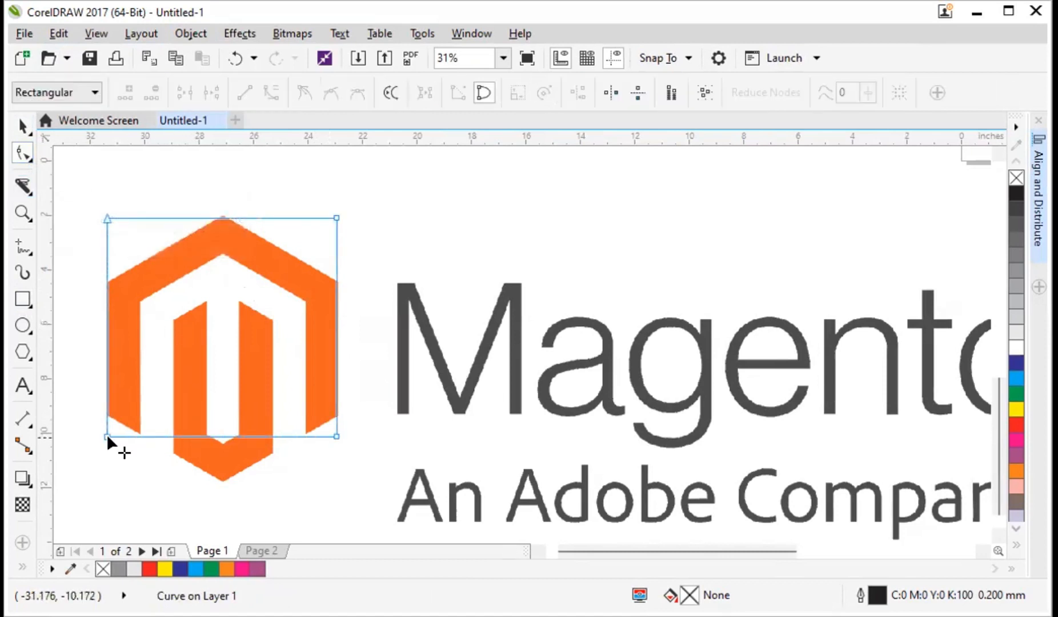
Step: Add two nodes to the curve and fit it to the frame's left leg at its lower outer, lower inner and upper inner corners
left_click_drag(105, 435, 134, 429)
key("ctrl+z")
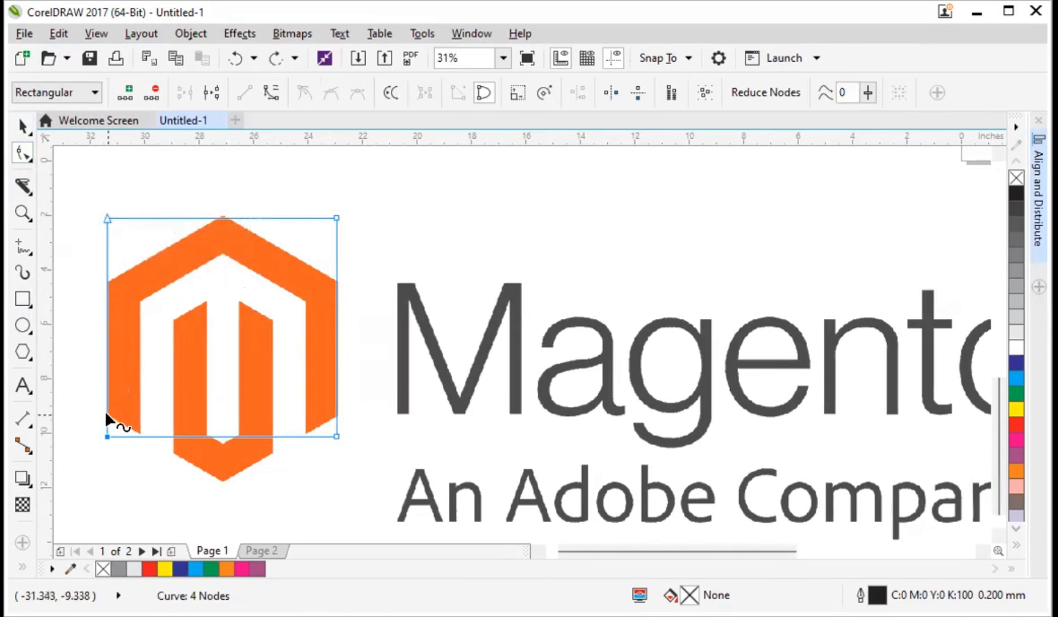
double_click(106, 414)
left_click_drag(105, 435, 141, 430)
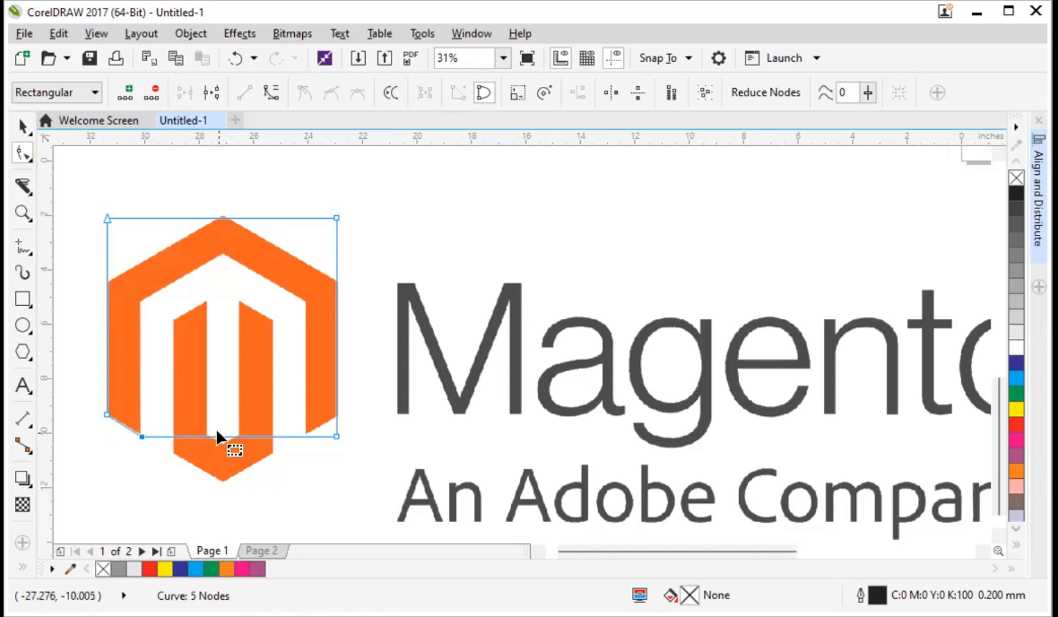
left_click_drag(207, 433, 140, 302)
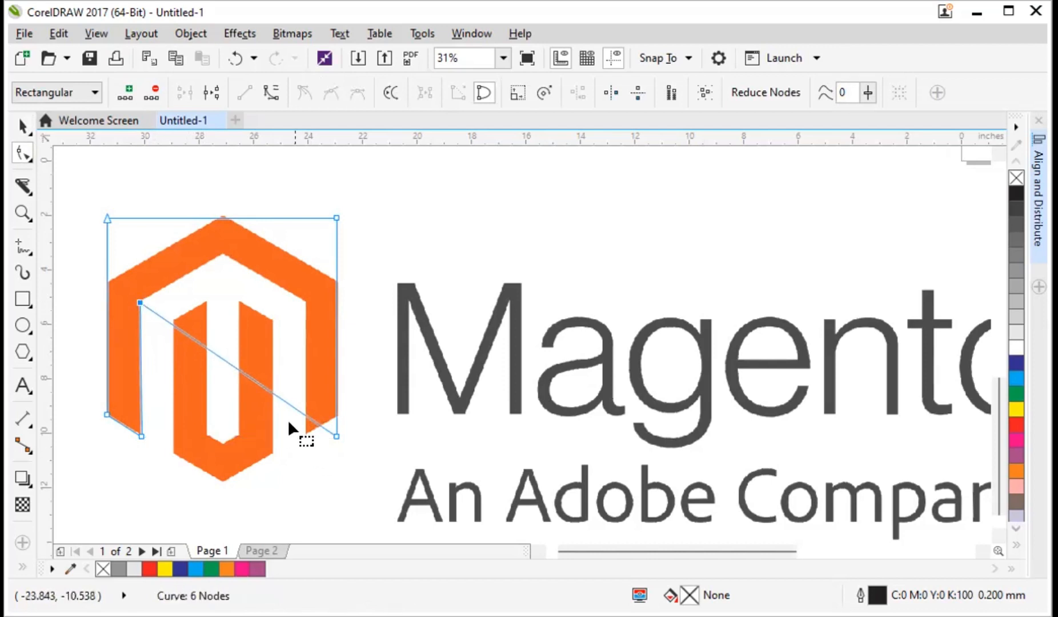
Step: Add three nodes to the curve and fit it to the frame's inner apex and the right leg's upper inner, lower inner and lower outer corners
double_click(319, 418)
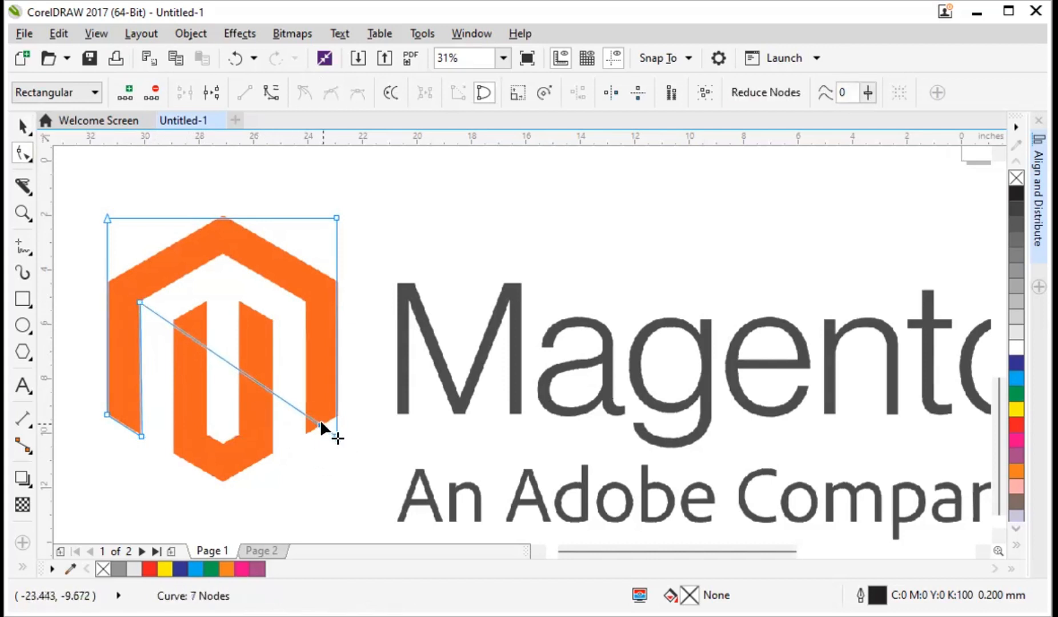
left_click_drag(320, 420, 224, 254)
double_click(328, 418)
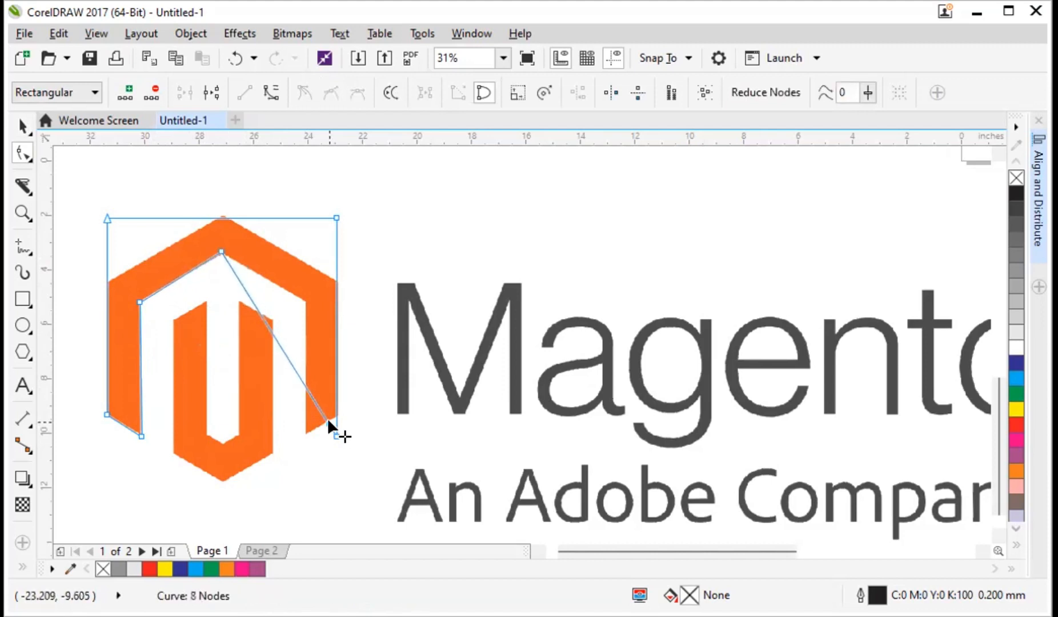
left_click_drag(328, 417, 303, 297)
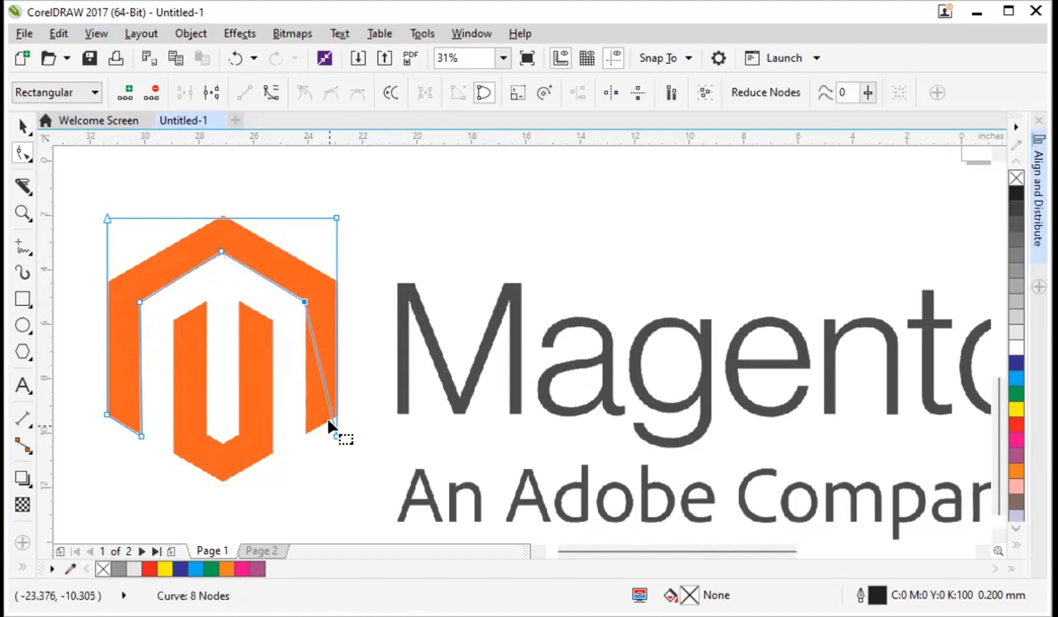
double_click(327, 408)
mouse_move(327, 408)
left_mouse_down()
mouse_move(304, 435)
mouse_move(336, 413)
left_mouse_up()
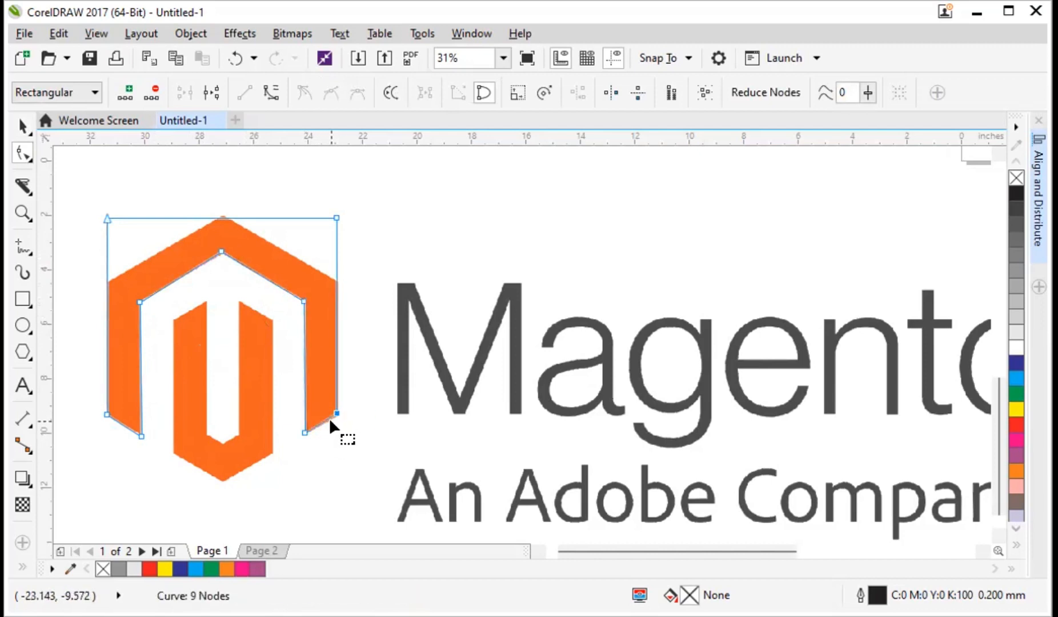
Step: Finish the frame's outer apex and both shoulders by adding a top node and lowering the upper corners, and move the traced curve right of the logo
double_click(222, 218)
left_click_drag(337, 218, 337, 280)
left_click_drag(107, 218, 500, 340)
left_click(23, 124)
scroll(119, 302, "down", 4)
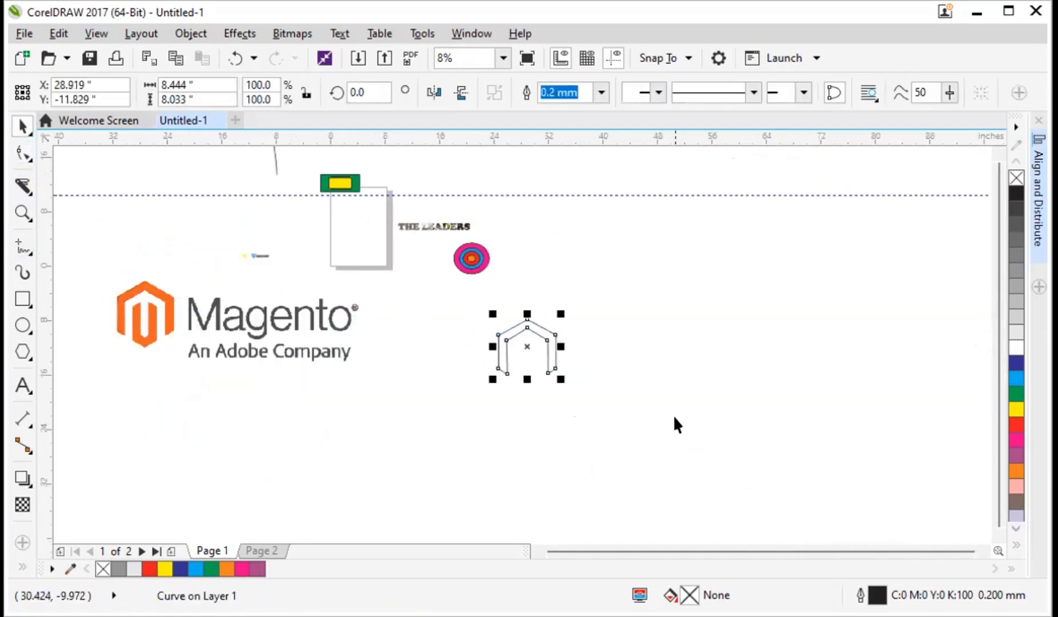
Step: Fill the traced frame curve with purple (C:20 M:80 Y:0 K:20) and remove its outline
left_click(1011, 452)
left_click(555, 311)
scroll(555, 314, "up", 4)
left_click(551, 335)
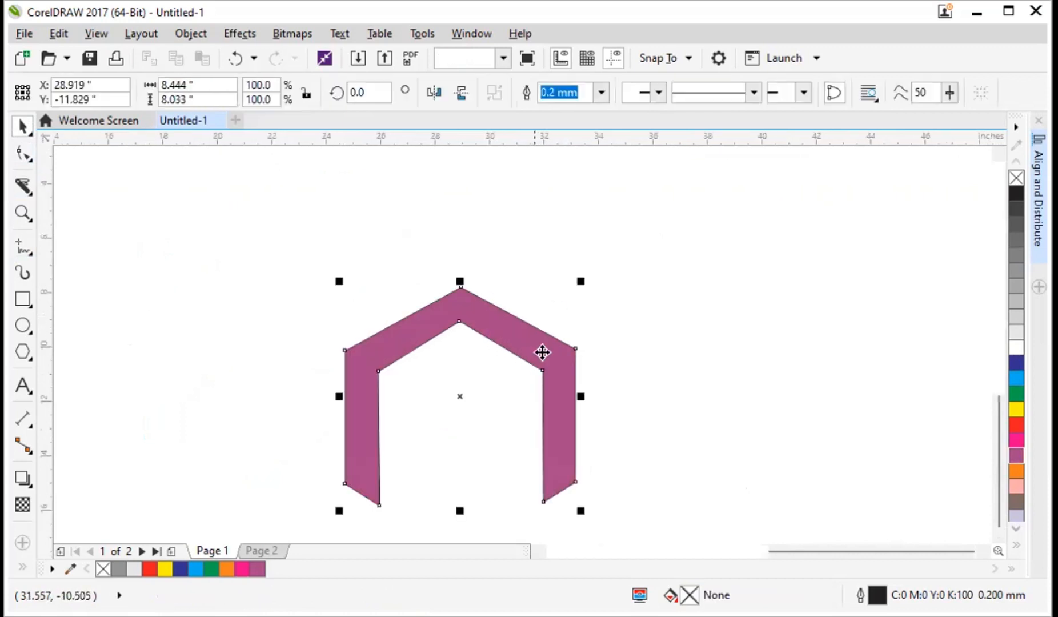
right_click(1017, 178)
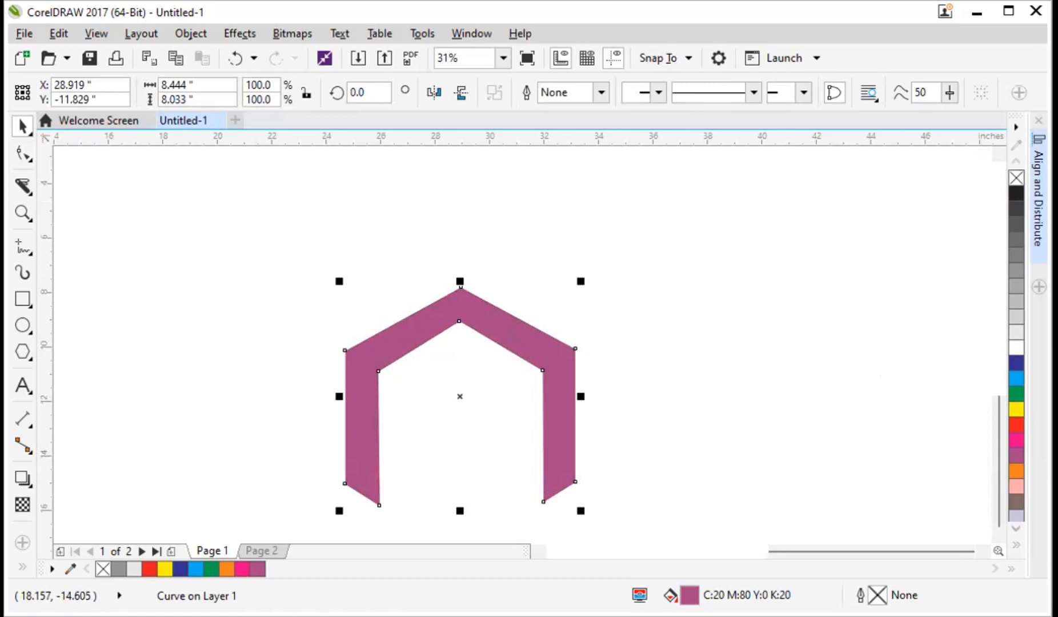
Step: Position the Google Ads logo bitmap just right of the purple frame, clear of its right leg
left_click_drag(167, 473, 657, 371)
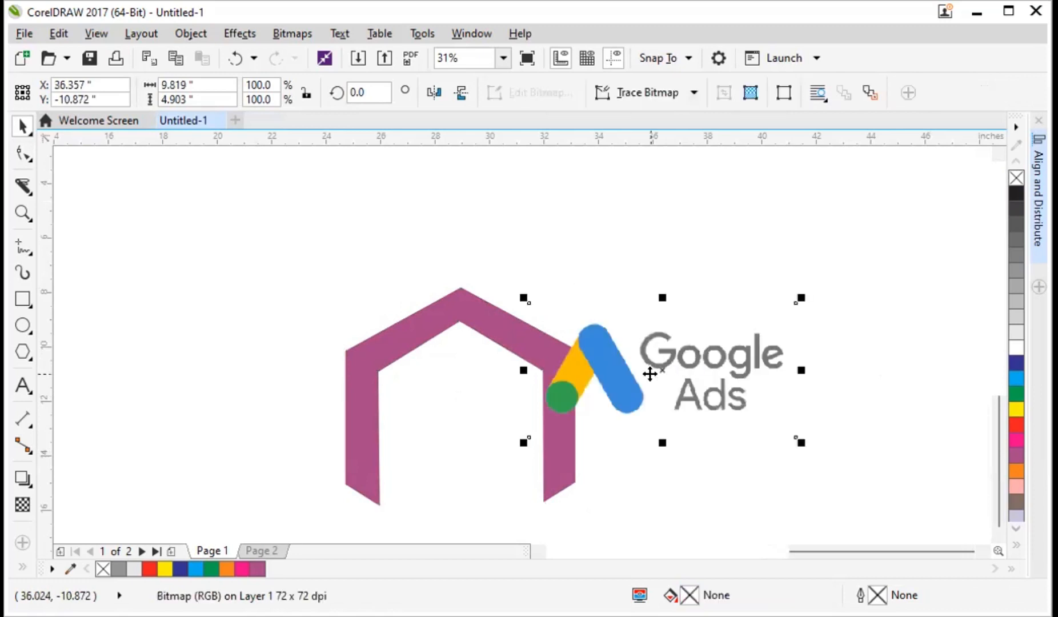
scroll(650, 371, "up", 2)
left_click_drag(560, 370, 721, 383)
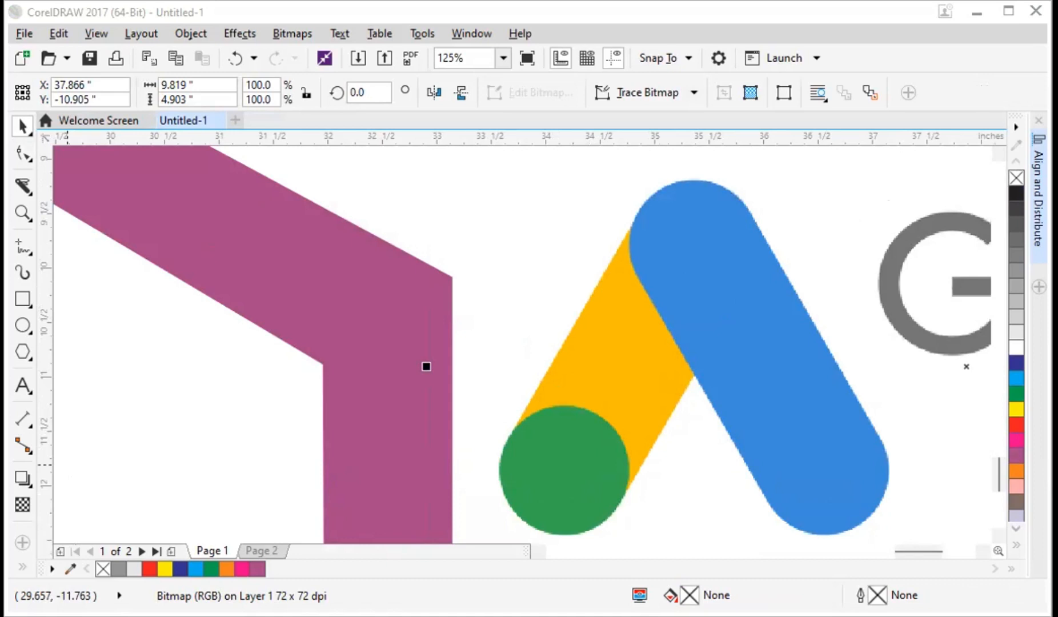
Step: Unlock all locked objects in the drawing and clear the selection
scroll(378, 320, "down", 5)
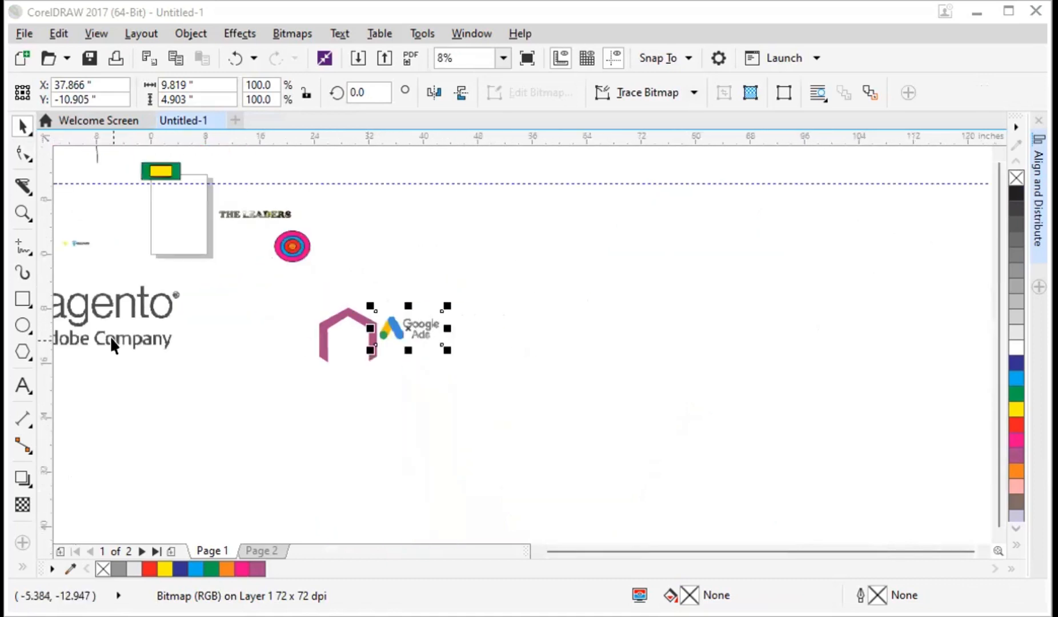
scroll(206, 286, "down", 2)
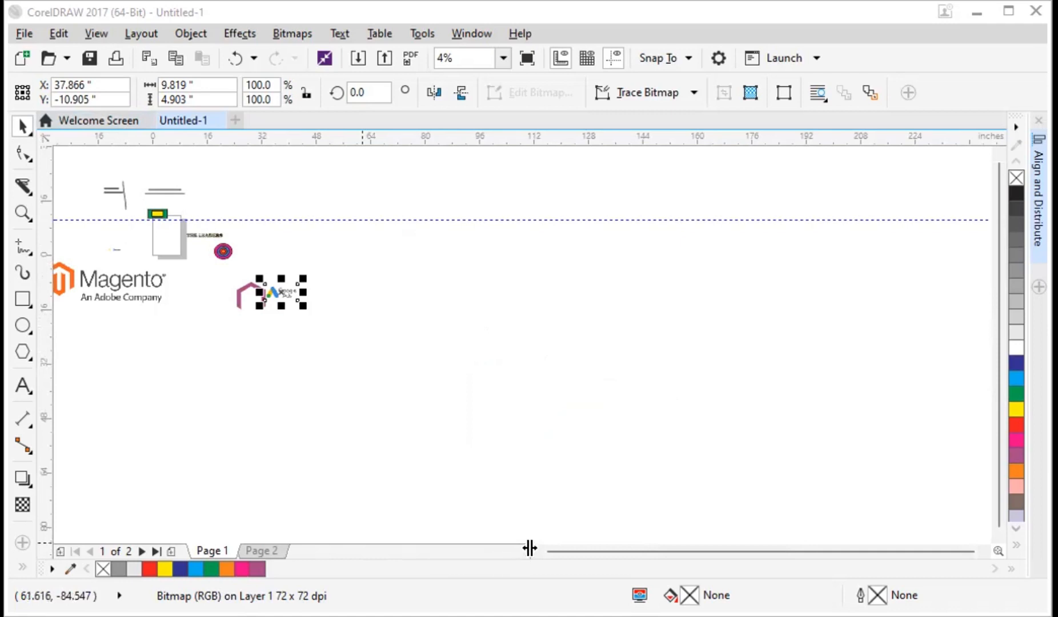
left_click_drag(529, 548, 552, 549)
left_click(559, 552)
left_click(559, 552)
left_click(559, 553)
left_click(559, 552)
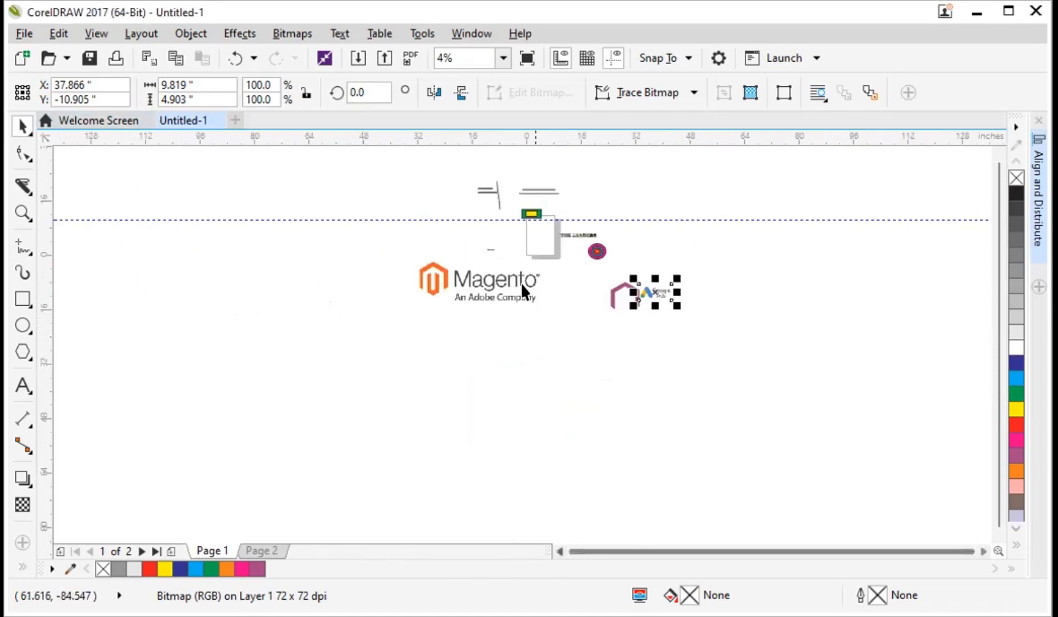
scroll(541, 224, "up", 1)
scroll(541, 224, "up", 1)
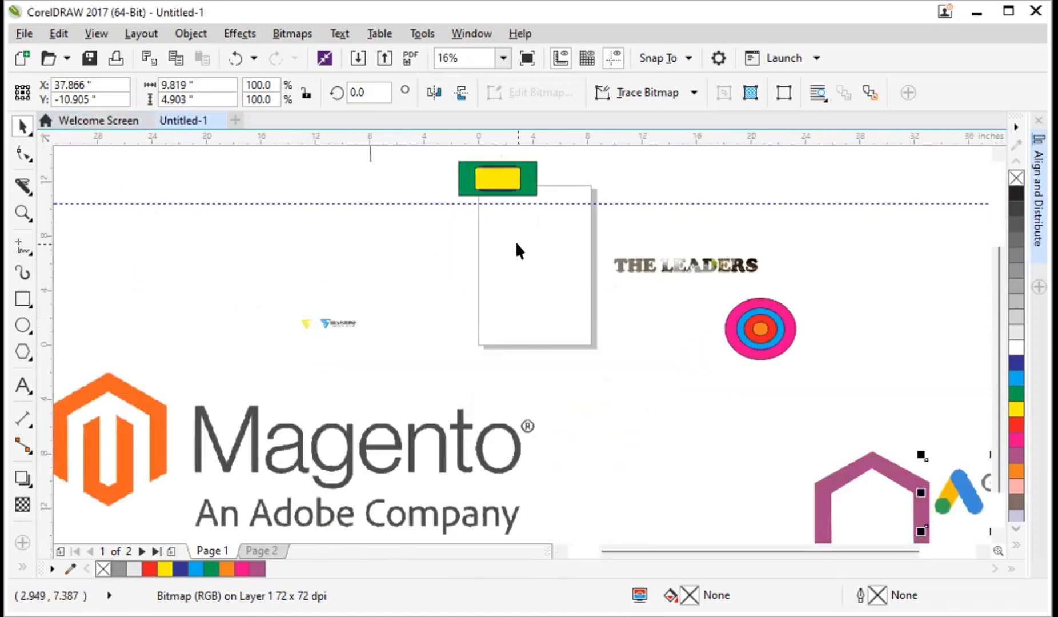
left_click(307, 344)
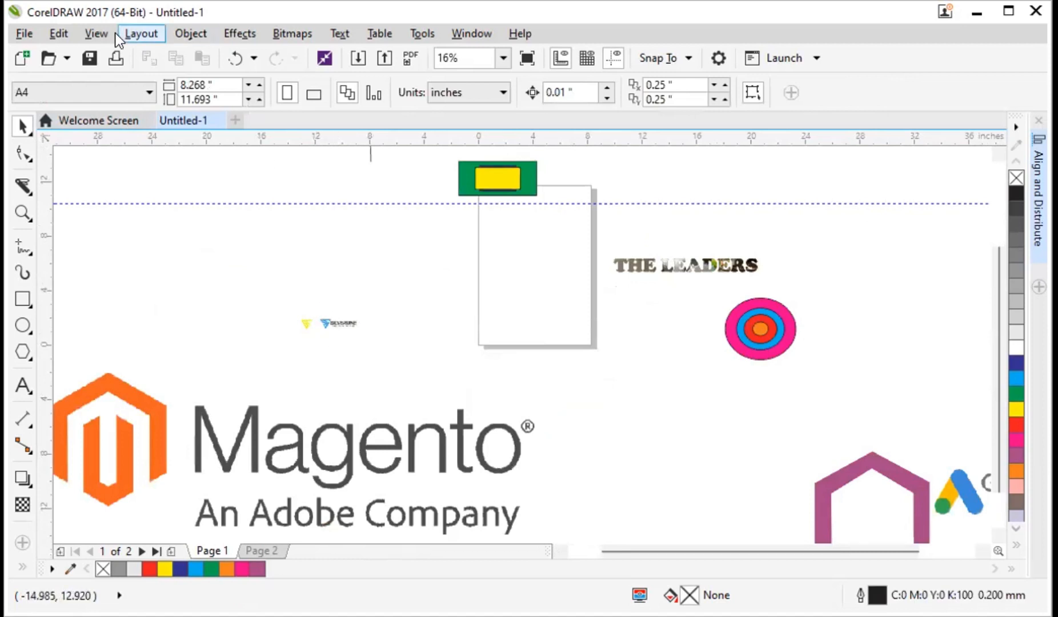
left_click(184, 32)
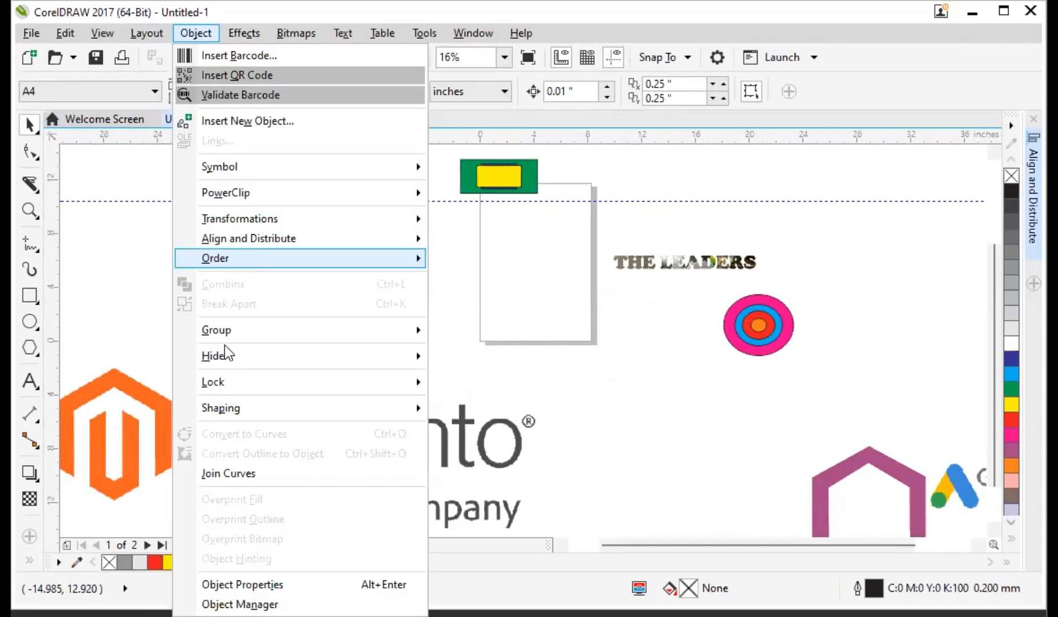
mouse_move(221, 378)
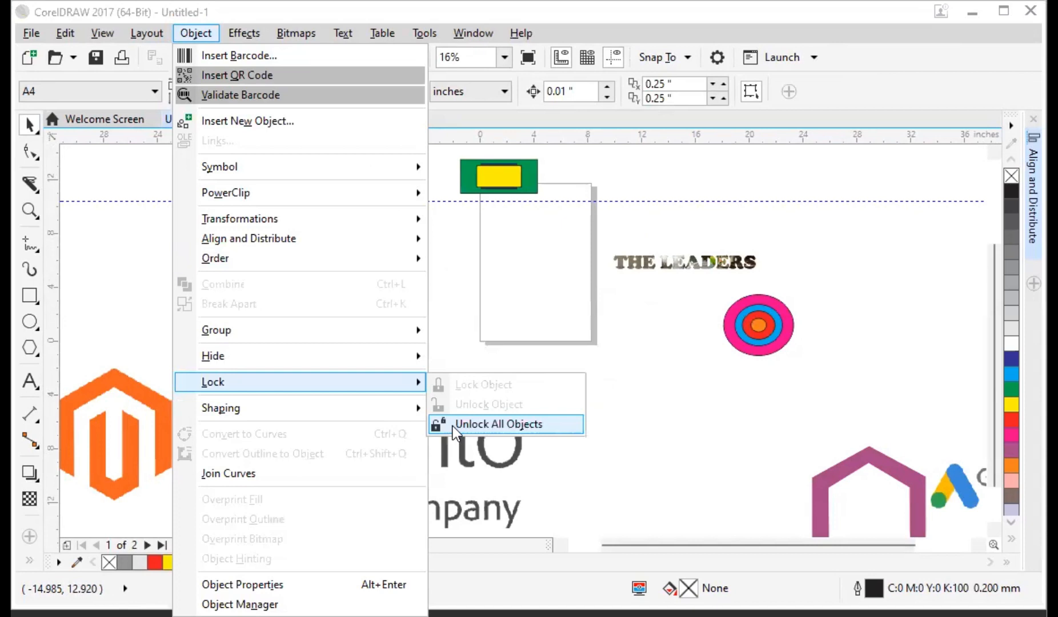
left_click(452, 426)
left_click(288, 267)
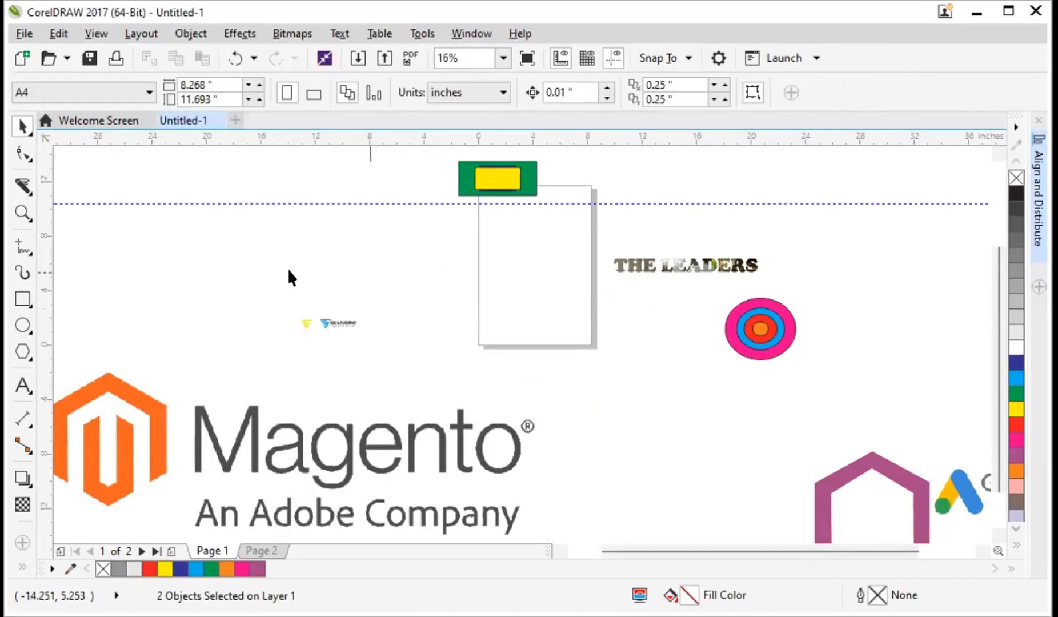
Step: Delete the small Silverline logo bitmap and undo the deletion
scroll(292, 267, "up", 2)
left_click(372, 377)
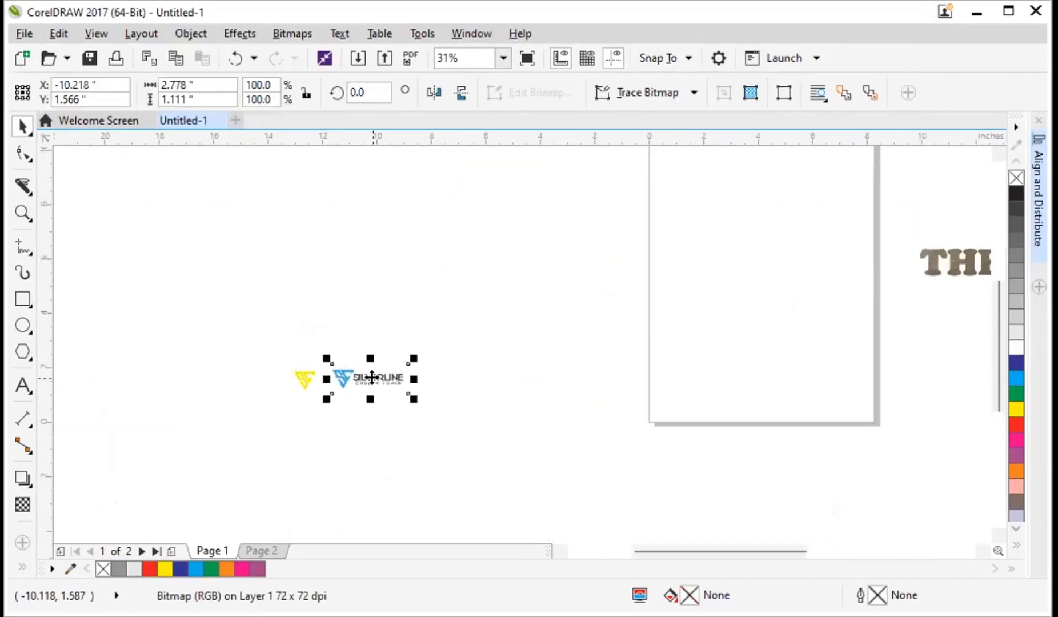
key("Delete")
key("ctrl+z")
Step: Hide the small Silverline logo bitmap beside its yellow traced emblem
left_click(149, 28)
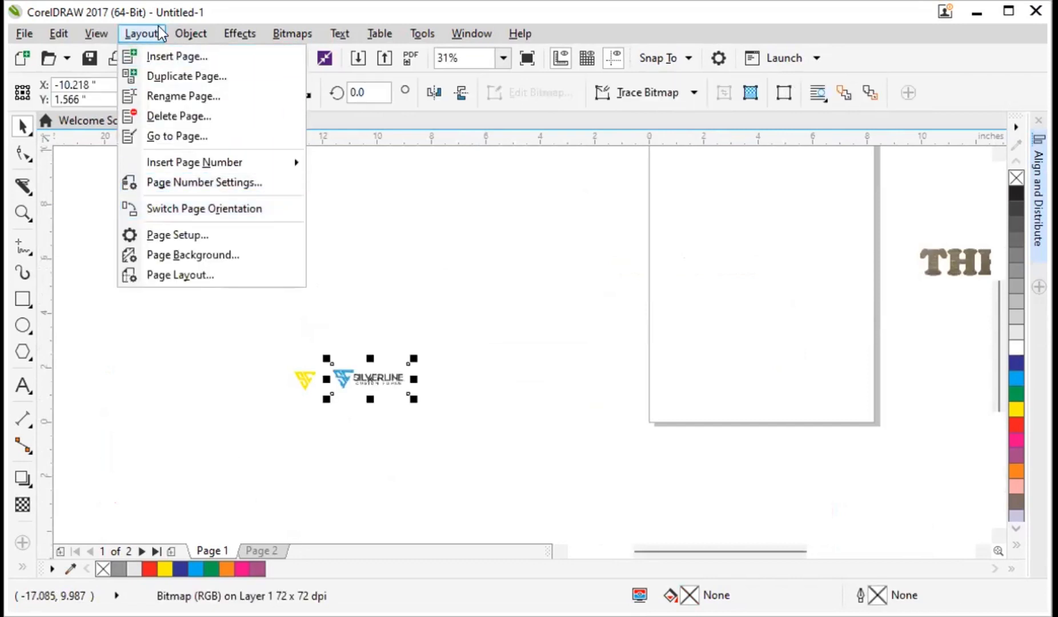
left_click(188, 33)
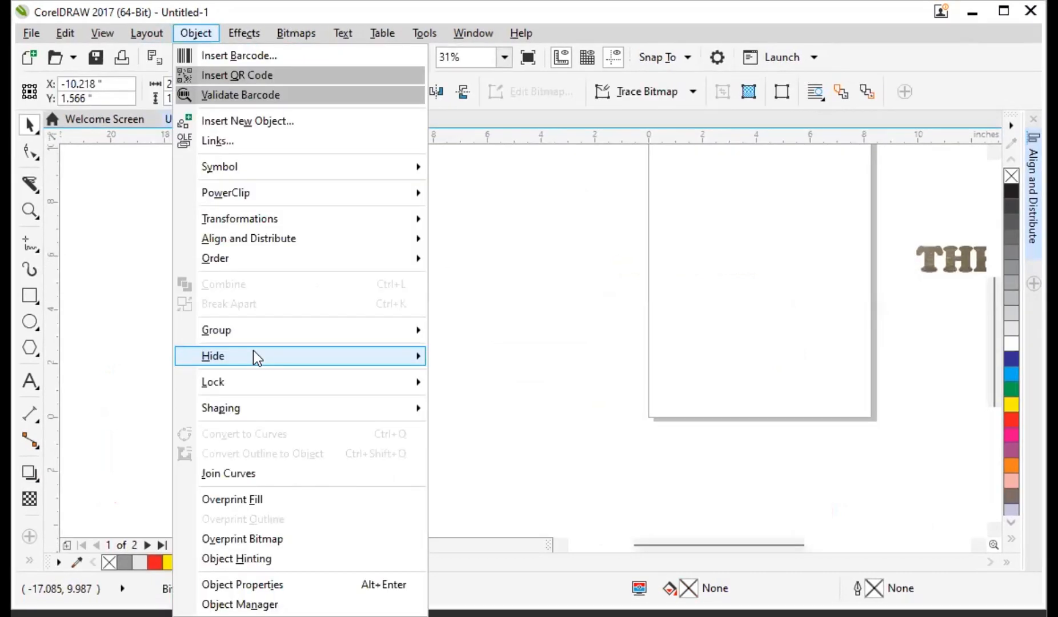
mouse_move(254, 353)
left_click(458, 359)
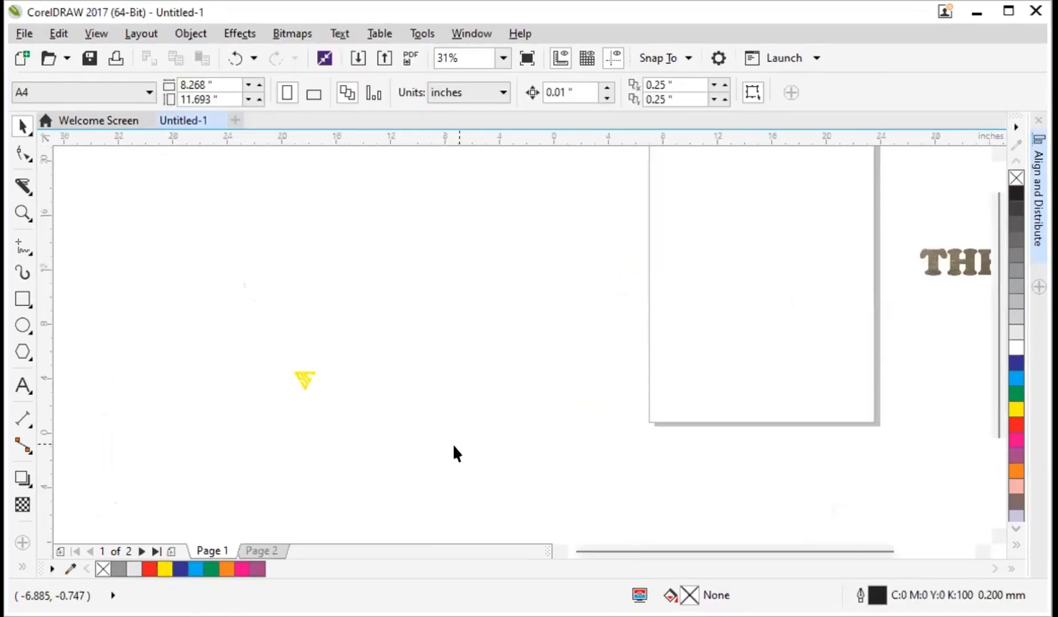
scroll(452, 444, "down", 3)
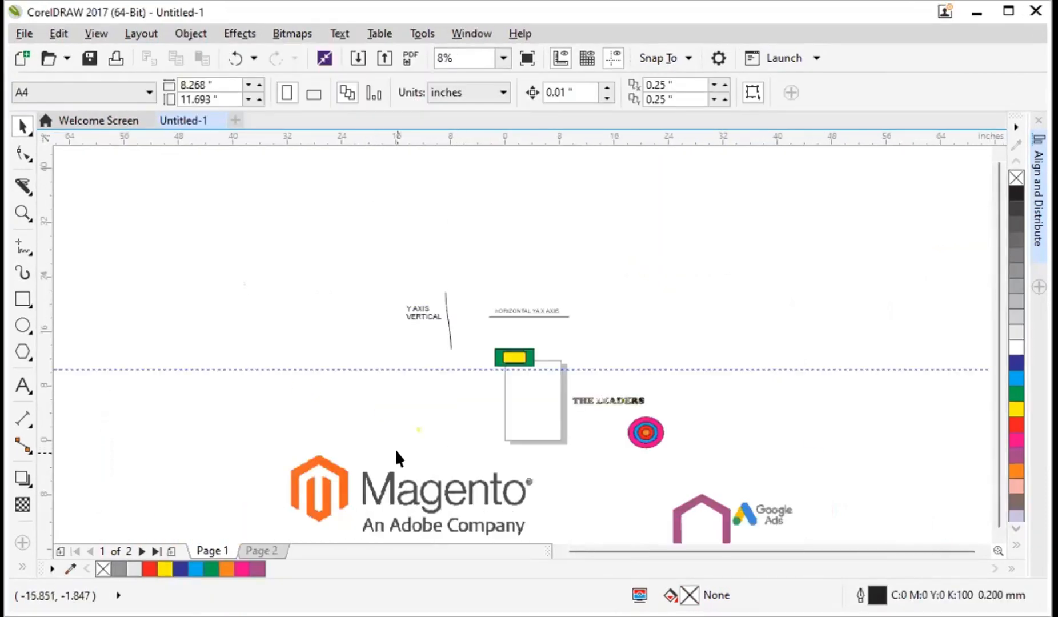
scroll(395, 449, "up", 2)
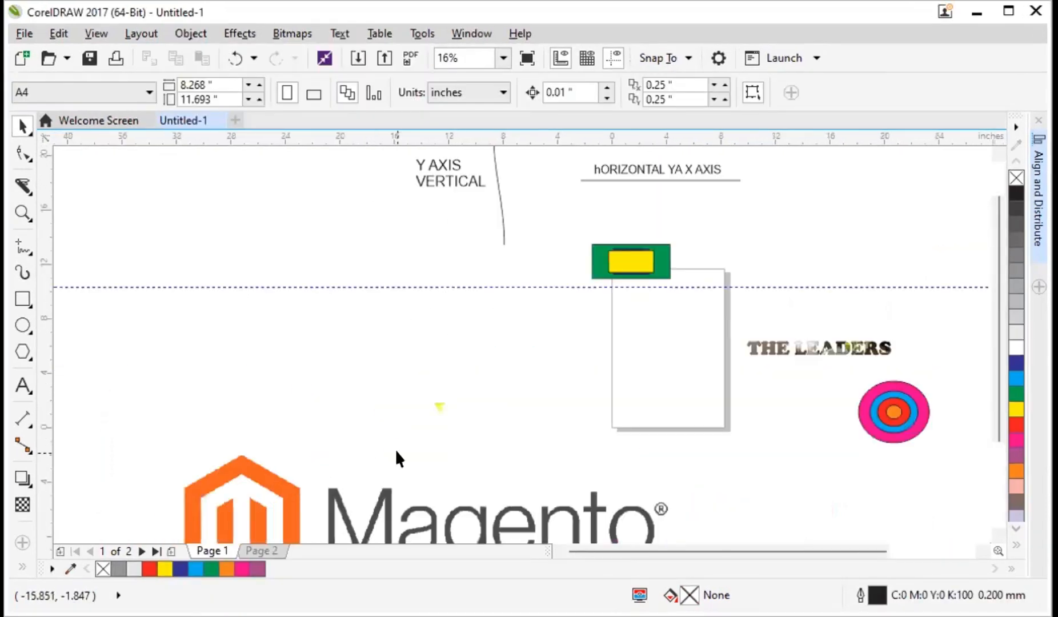
Step: Show all hidden objects in the drawing again
left_click(142, 34)
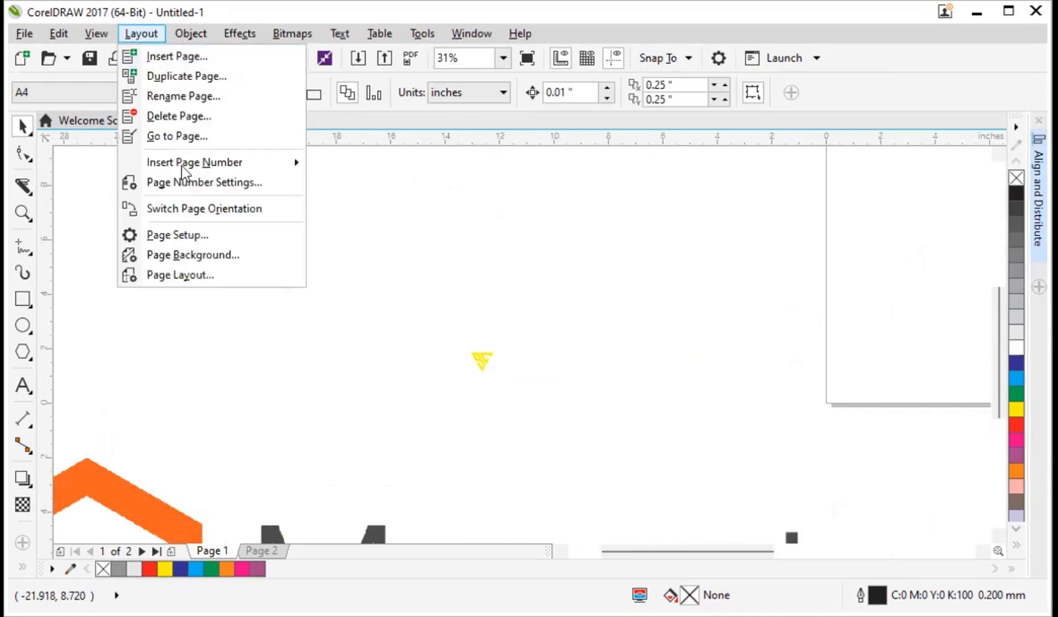
mouse_move(190, 33)
mouse_move(316, 358)
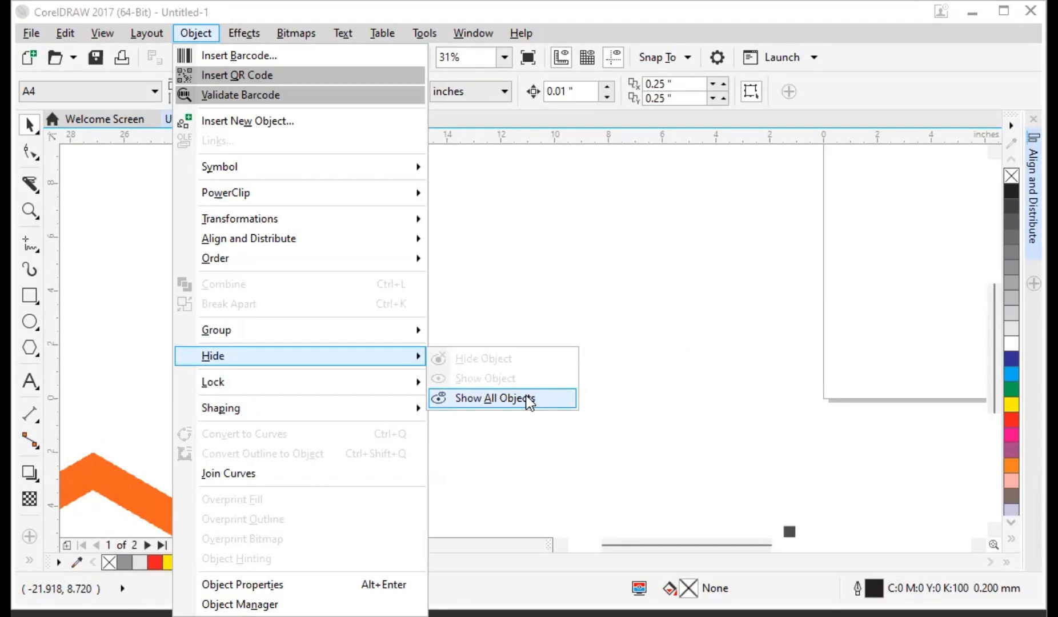
left_click(529, 400)
scroll(523, 426, "down", 3)
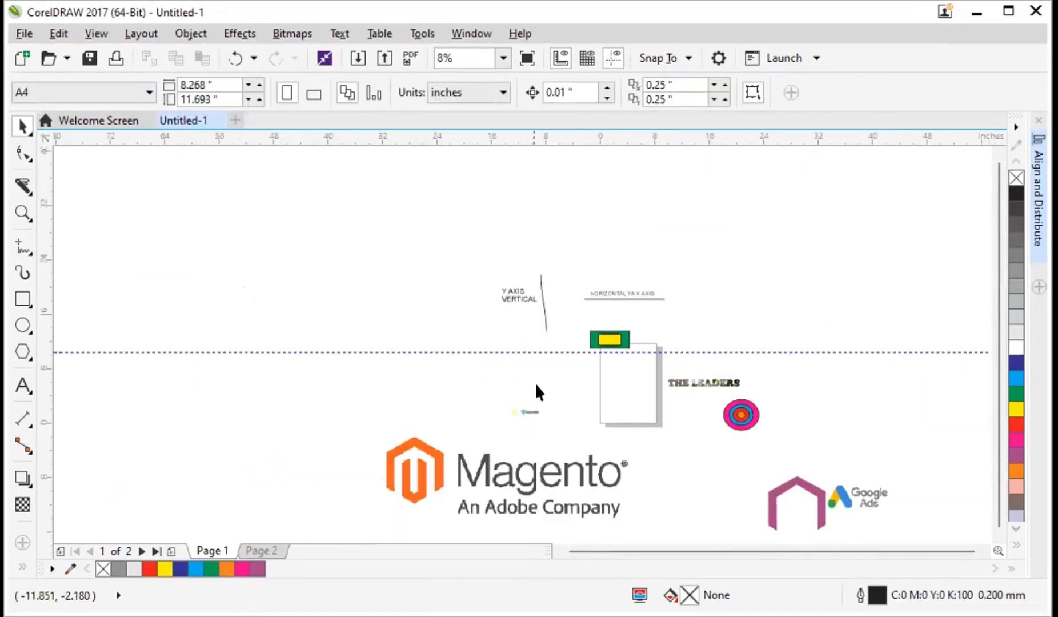
scroll(547, 365, "up", 1)
scroll(547, 365, "down", 1)
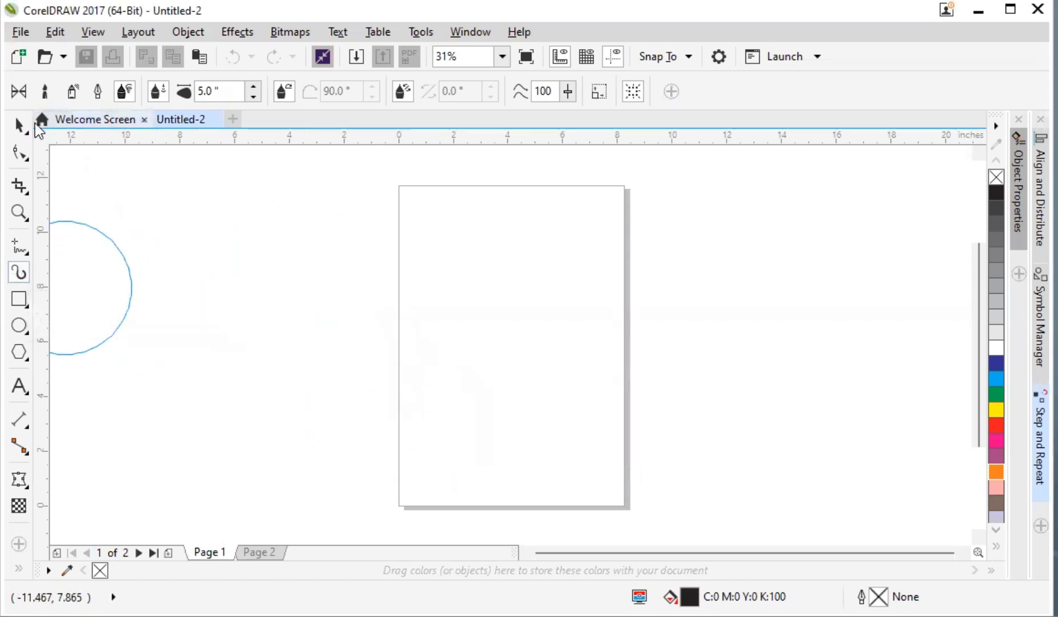
Step: Draw a freehand letter A on the blank page with the Artistic Media tool's Preset mode, using a tapered stroke preset at 5.0 inches wide
left_click(19, 91)
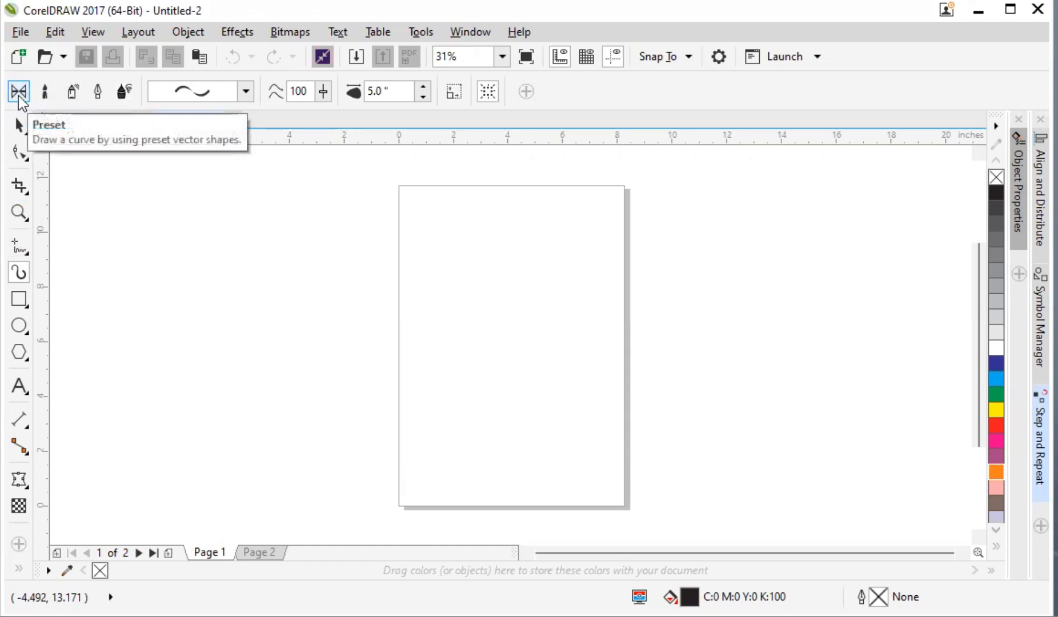
left_click(251, 91)
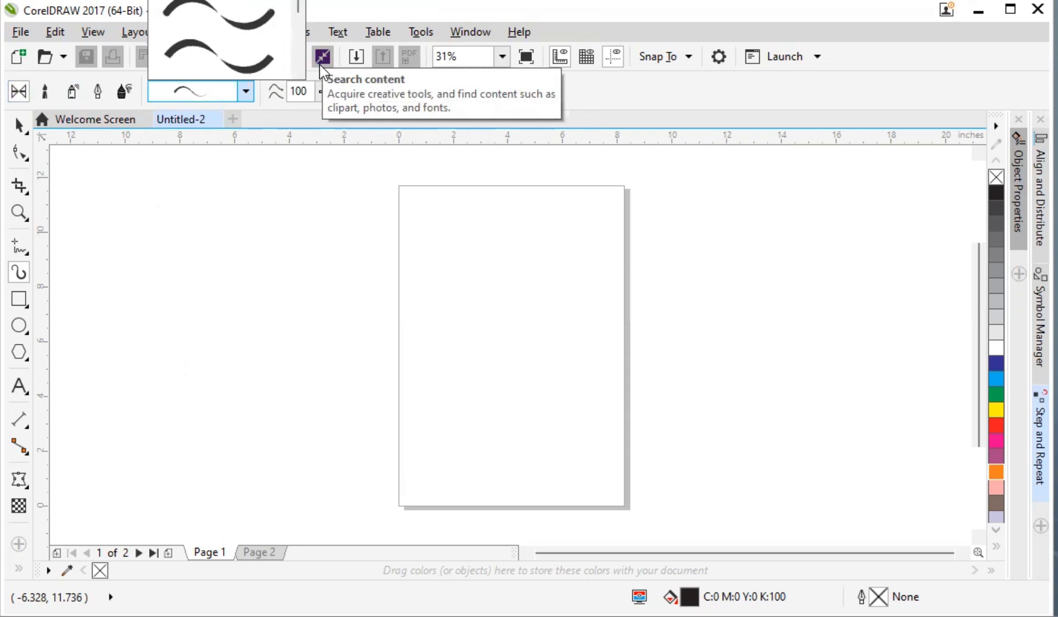
key("Escape")
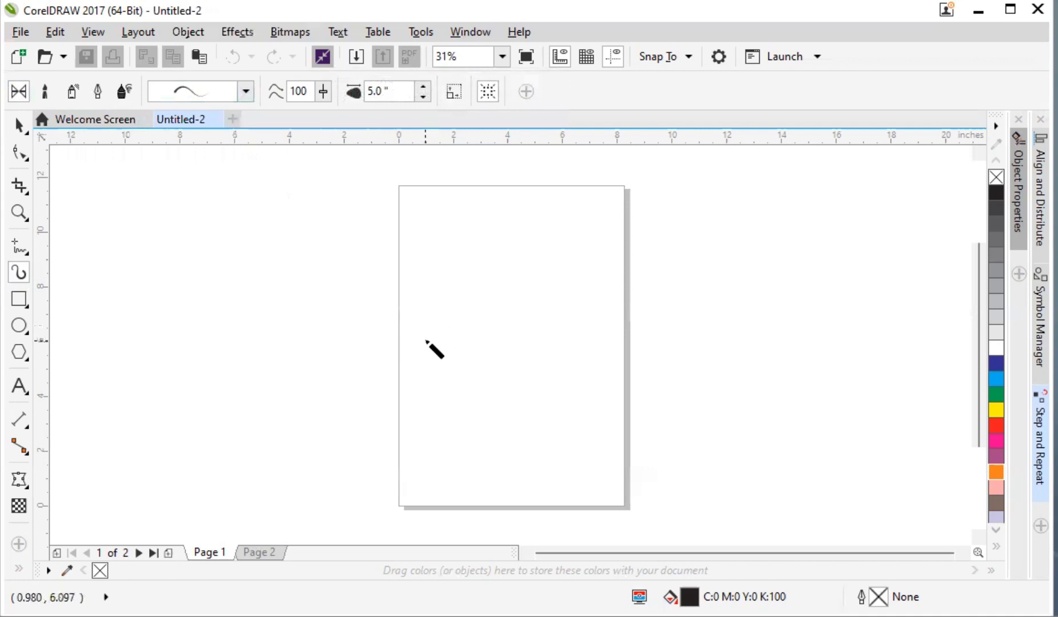
mouse_move(426, 341)
left_mouse_down()
mouse_move(463, 271)
mouse_move(483, 346)
mouse_move(472, 326)
mouse_move(427, 305)
mouse_move(384, 343)
left_mouse_up()
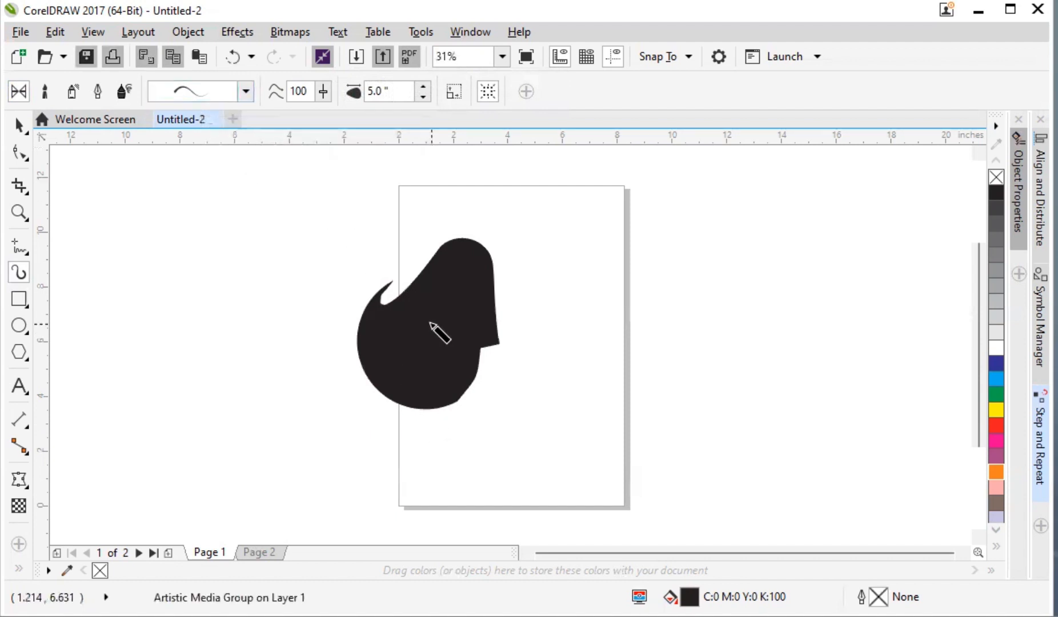
Step: Set the letter A's artistic media stroke width to 1.0 inch
left_click(389, 91)
double_click(390, 92)
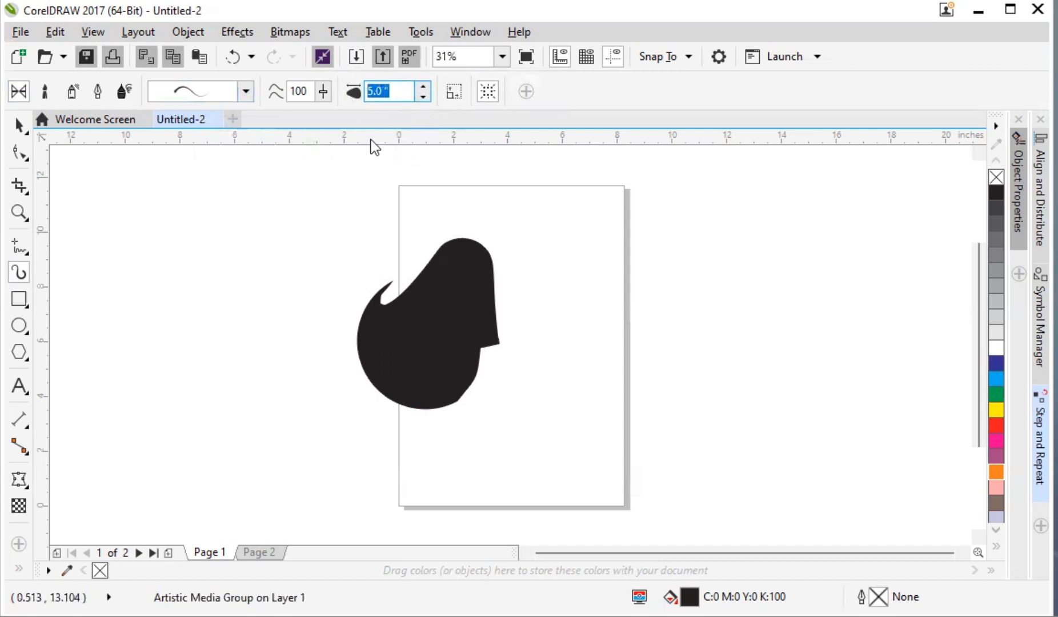
type("1")
key("Return")
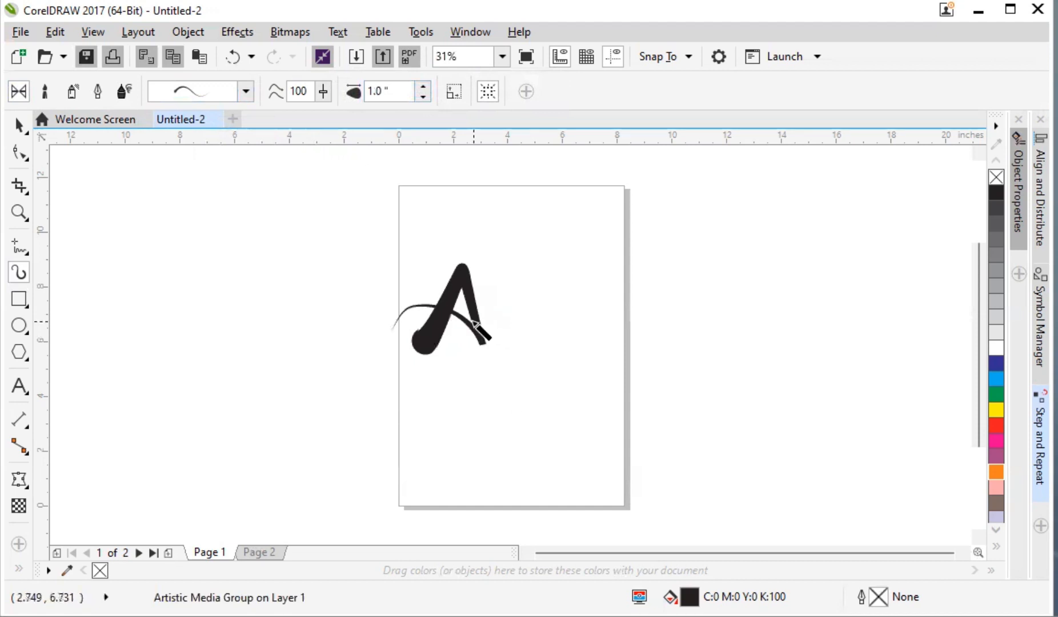
Step: Set the letter A's artistic media stroke width to 0.5 inch
left_click(384, 94)
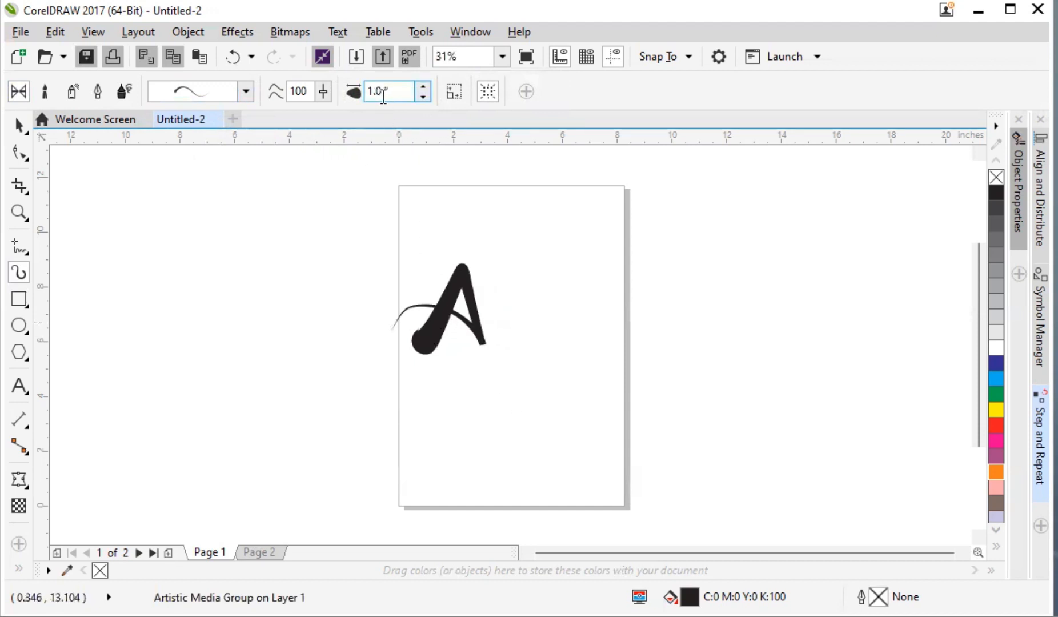
left_click_drag(384, 94, 353, 93)
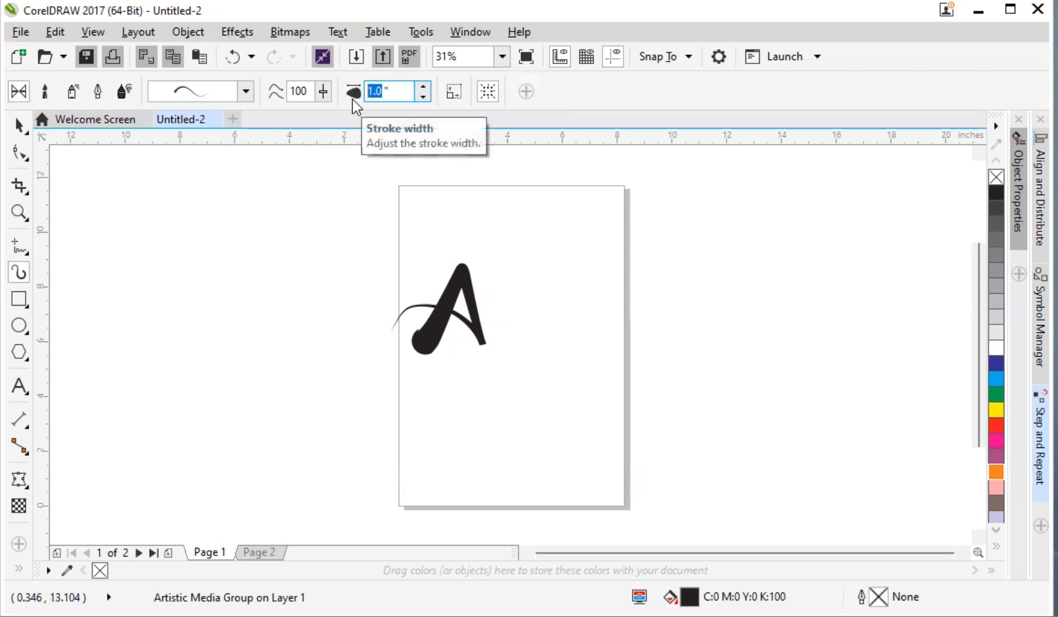
type("0.5")
key("Return")
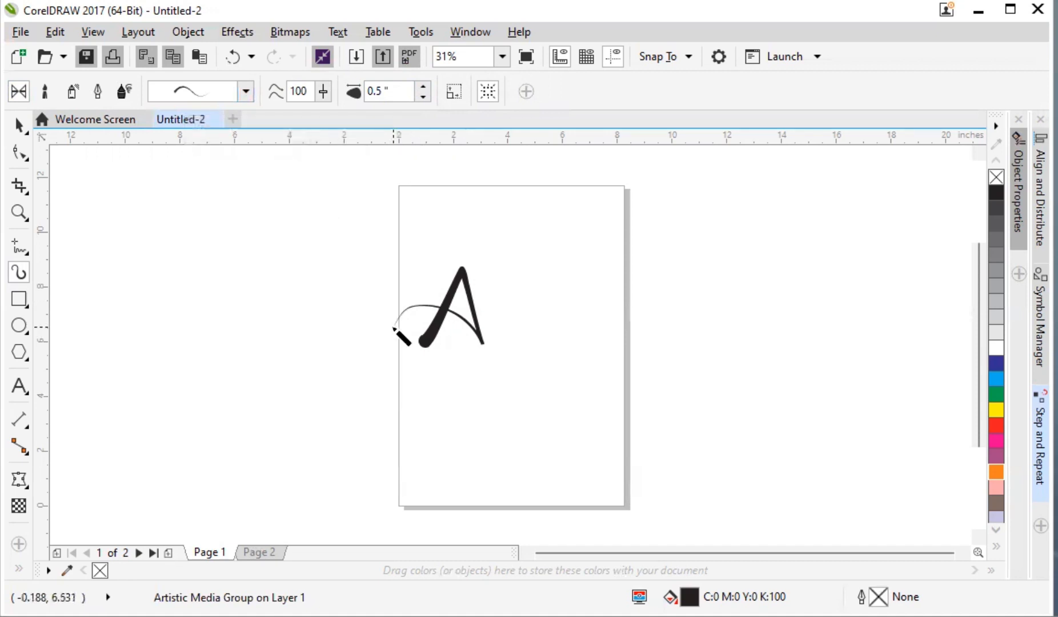
Step: Try several preset strokes on the letter A and keep the one with pointed starts and a thick, blunt end
left_click(19, 125)
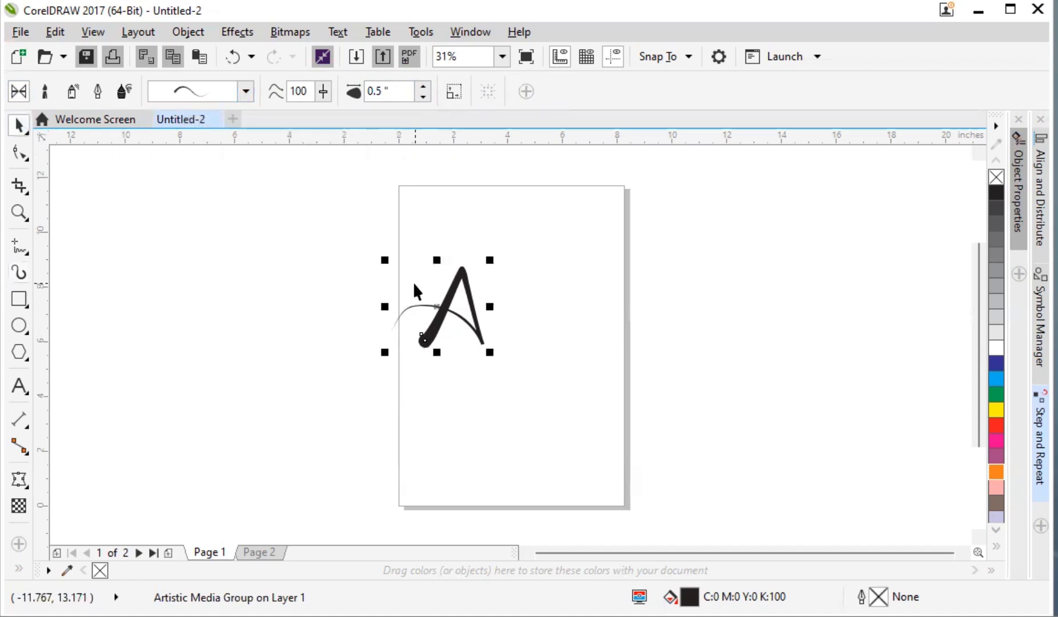
left_click(241, 96)
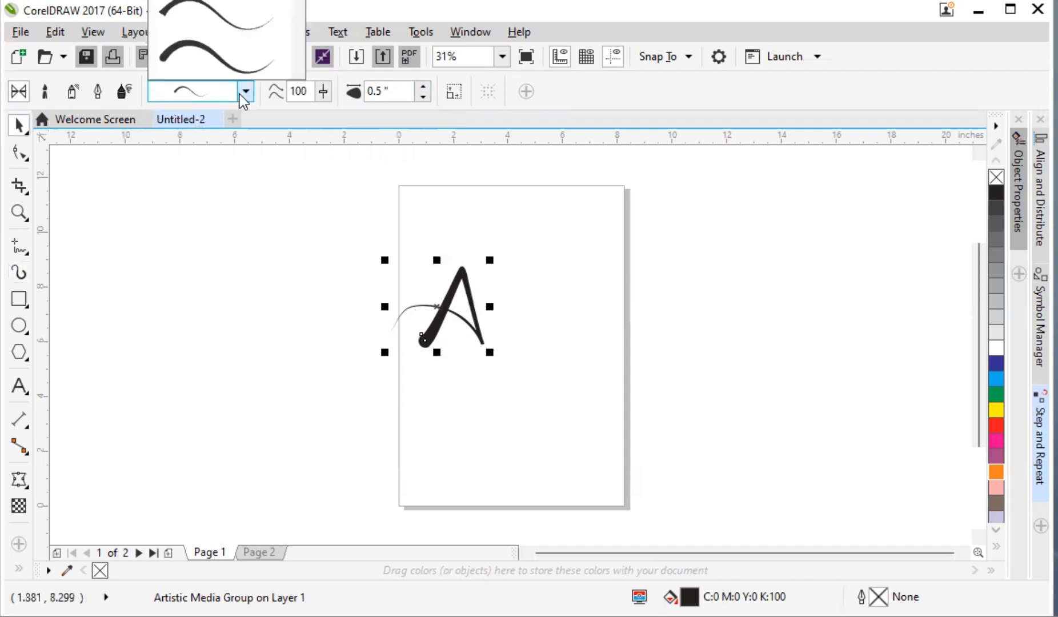
key("Down")
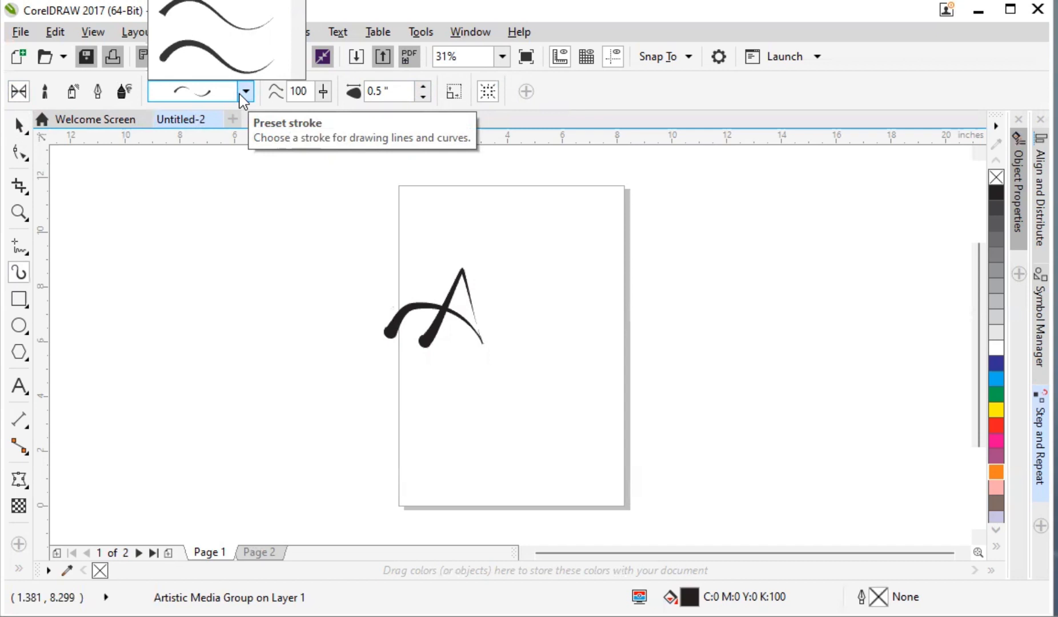
key("Up")
key("Down")
key("Down")
key("Down")
key("Down")
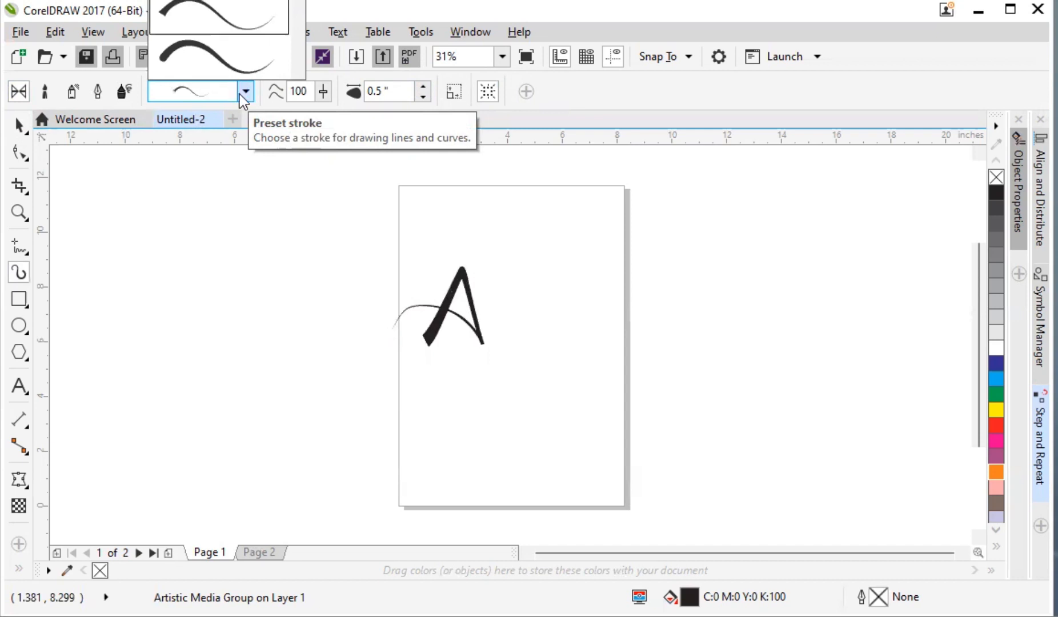
key("Down")
key("Down")
key("Down")
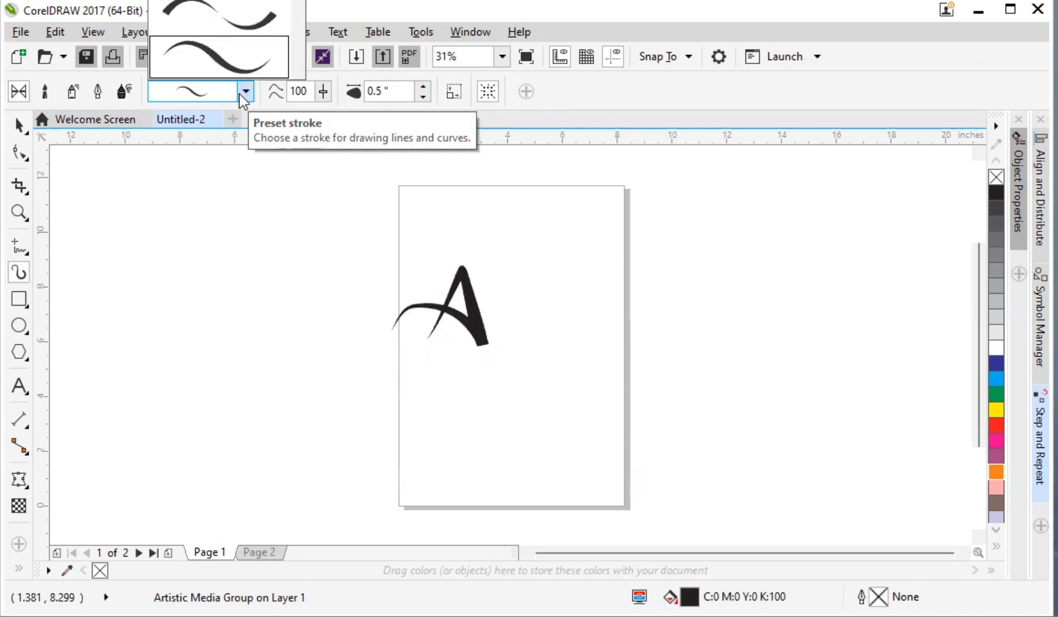
key("Down")
key("Down")
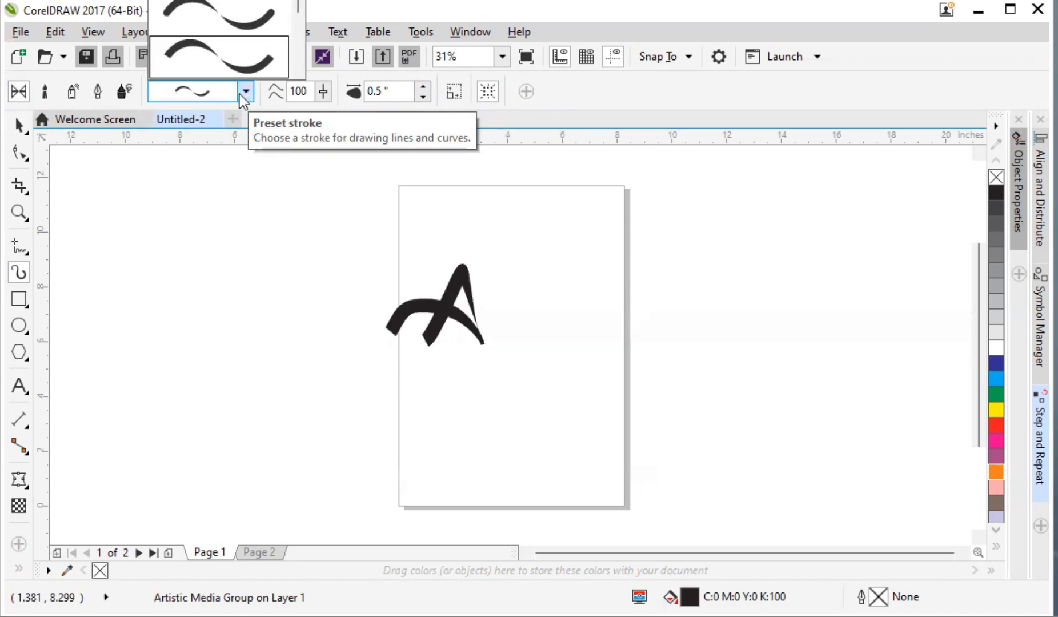
key("Down")
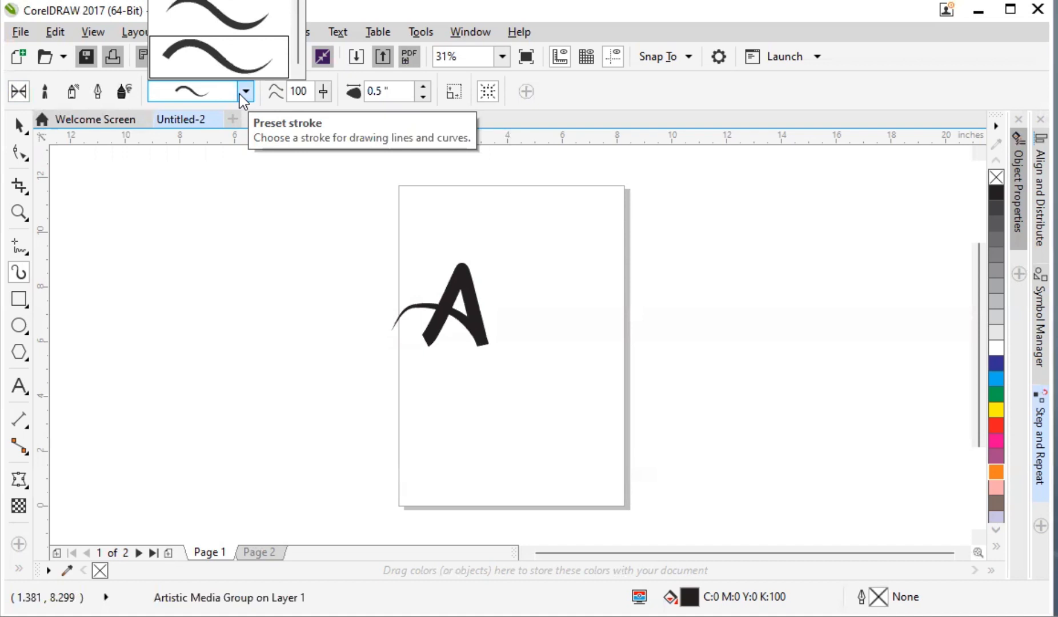
key("Up")
left_click(240, 93)
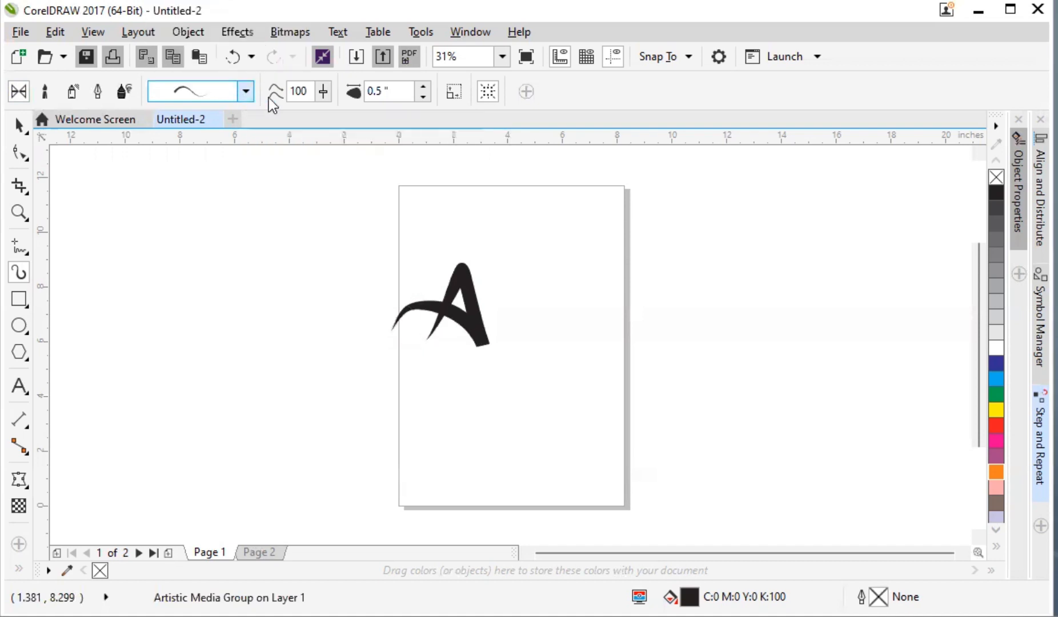
Step: Draw a second, larger freehand letter A on the lower part of the page with the same preset, 100 smoothing and 0.5 inch width
left_click_drag(400, 92, 358, 91)
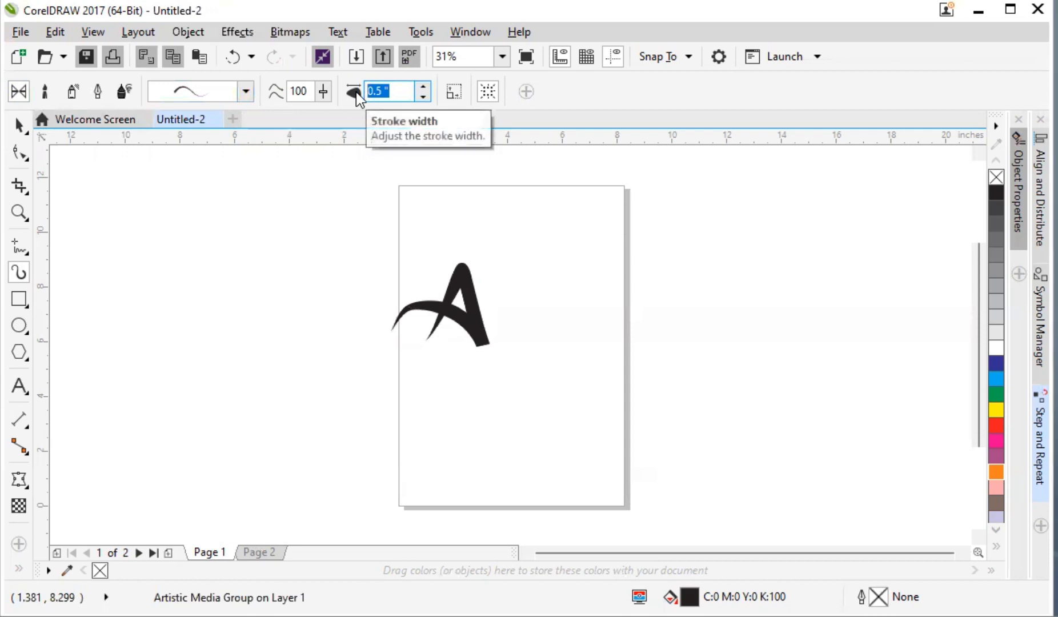
left_click(324, 92)
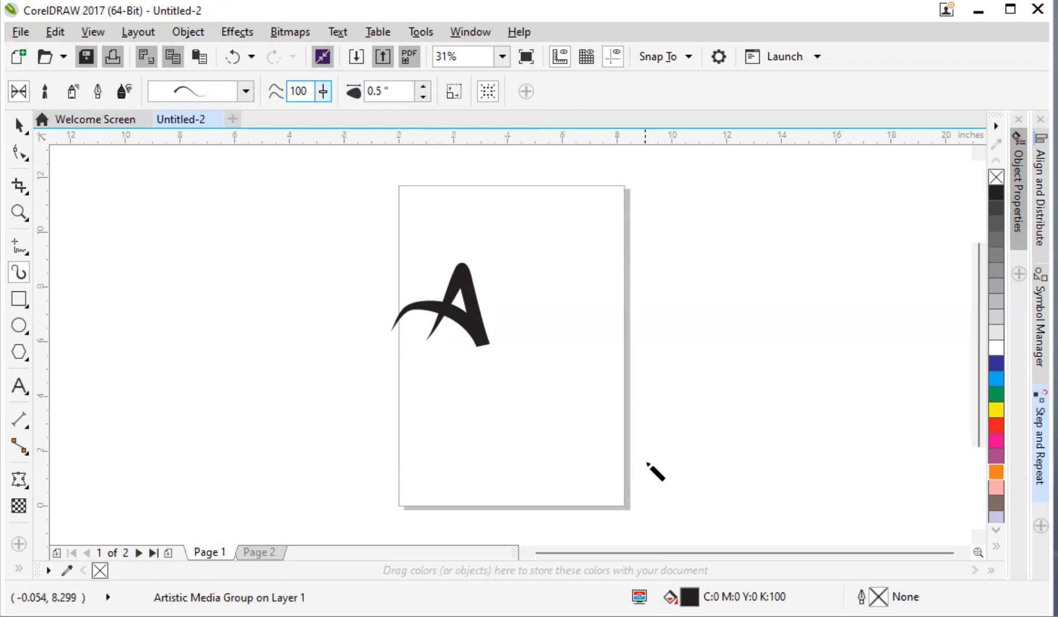
mouse_move(512, 424)
left_mouse_down()
mouse_move(565, 333)
mouse_move(588, 450)
mouse_move(544, 398)
mouse_move(504, 391)
mouse_move(468, 411)
mouse_move(462, 449)
left_mouse_up()
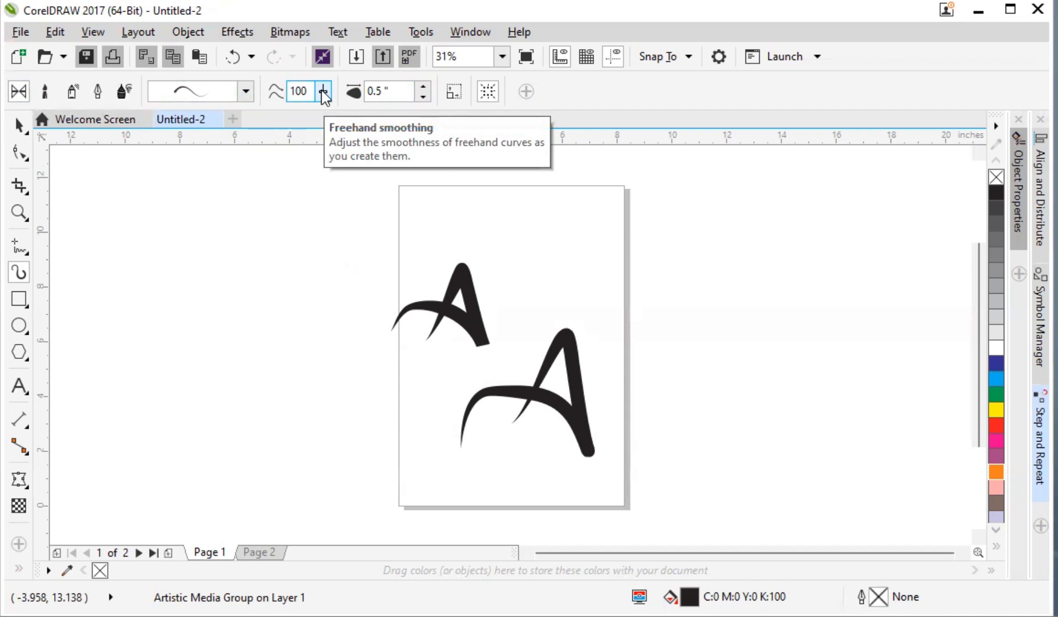
Step: In the Artistic Media Brush mode, draw a diagonal line and a letter A beside the page using a thin multi-line Artistic brushstroke
left_click(46, 99)
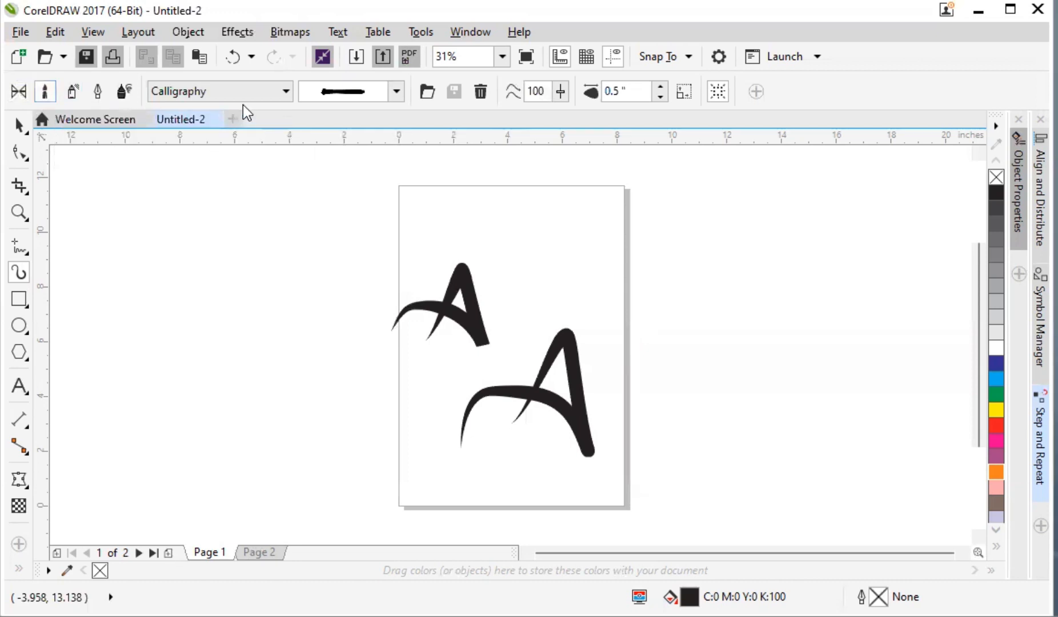
left_click(193, 91)
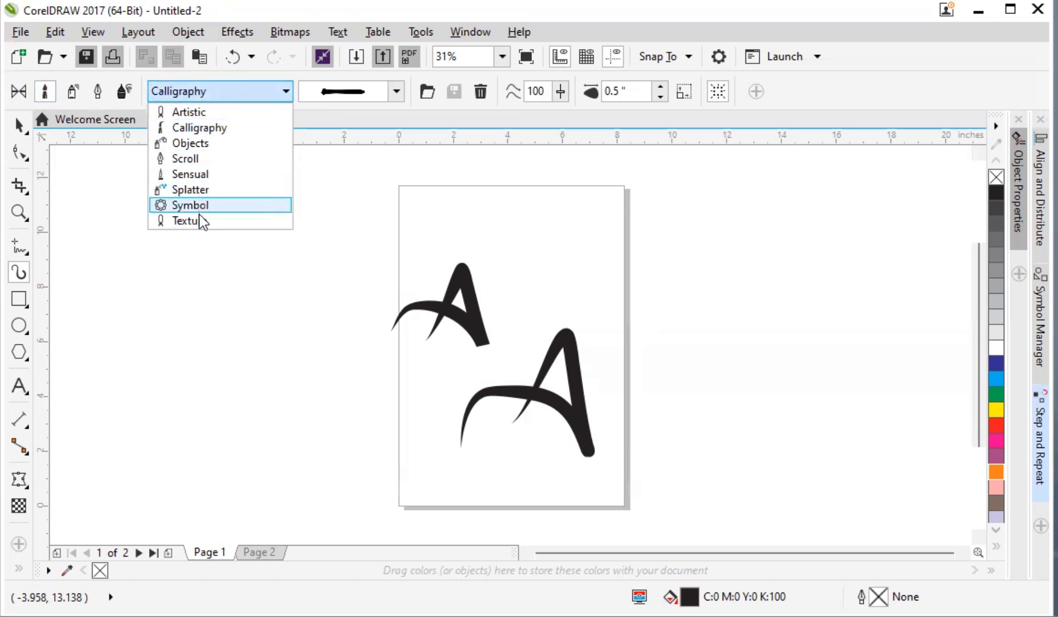
left_click(207, 113)
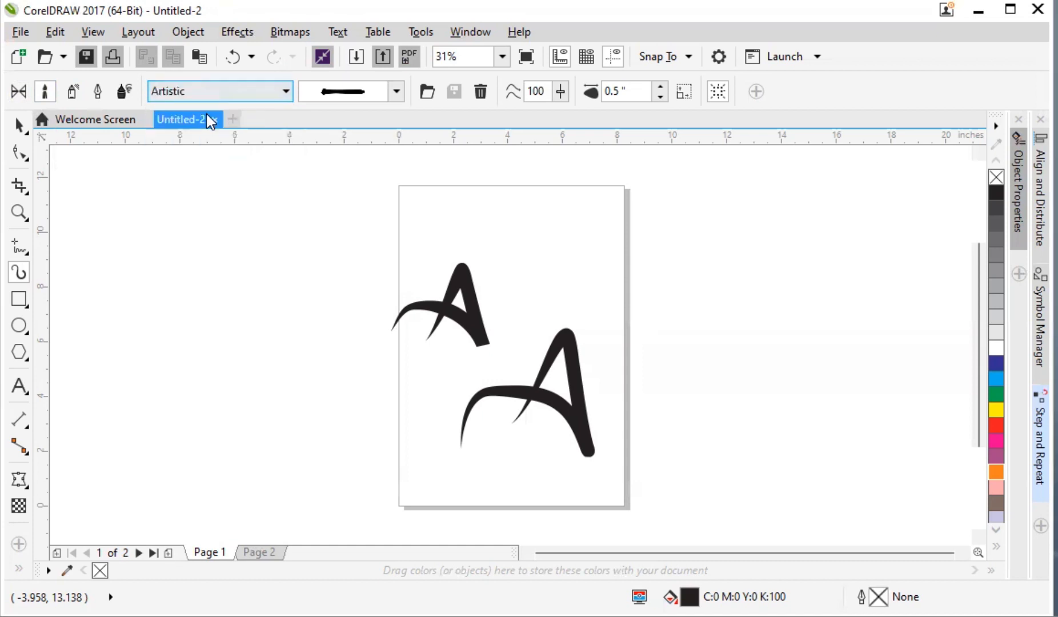
left_click(350, 94)
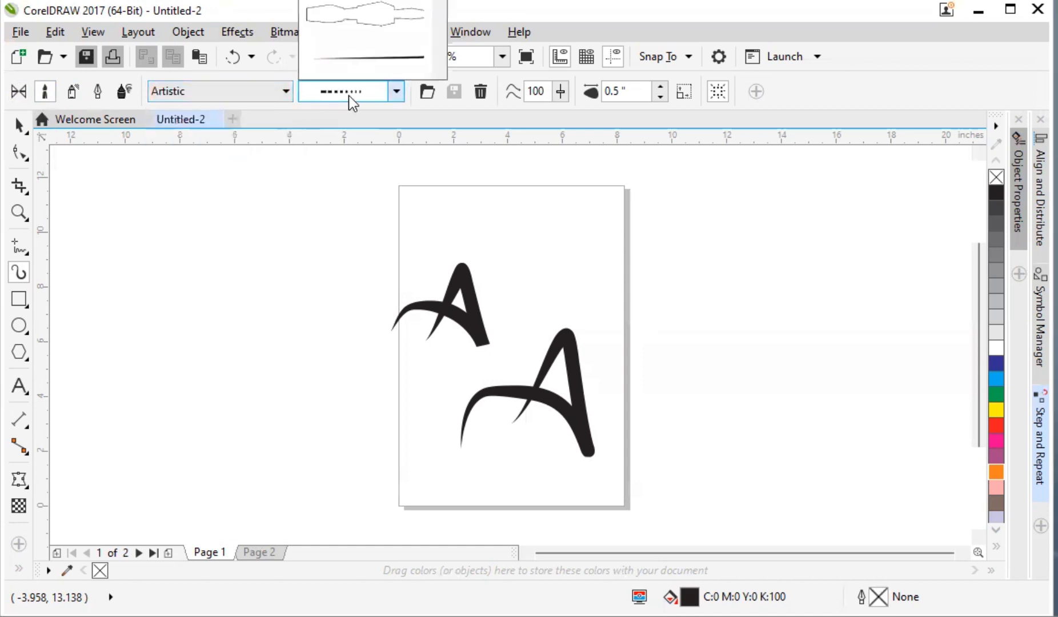
left_click(392, 44)
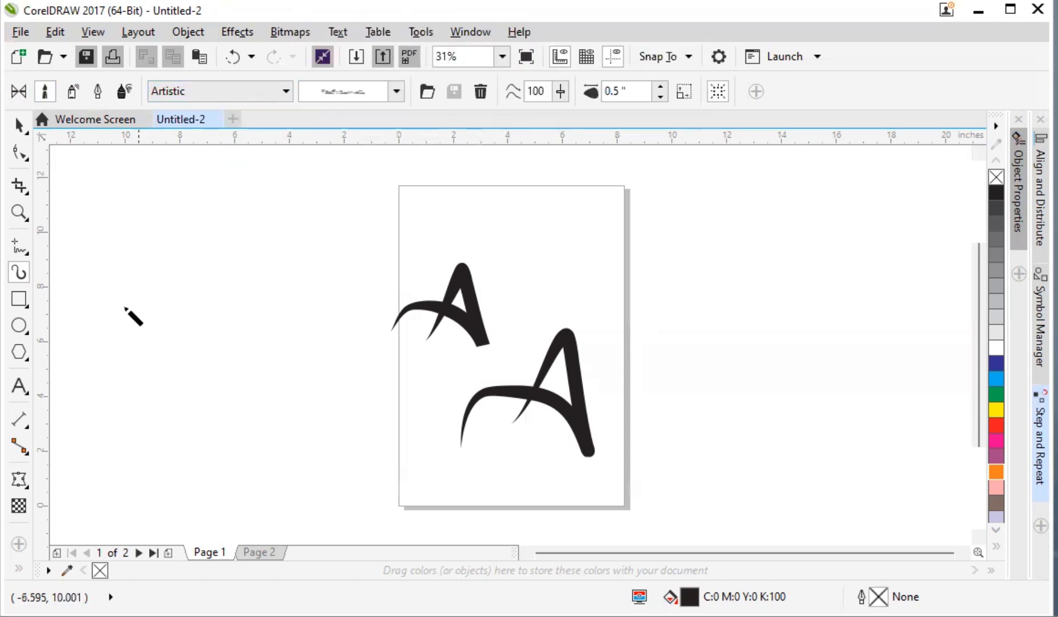
left_click_drag(126, 312, 233, 251)
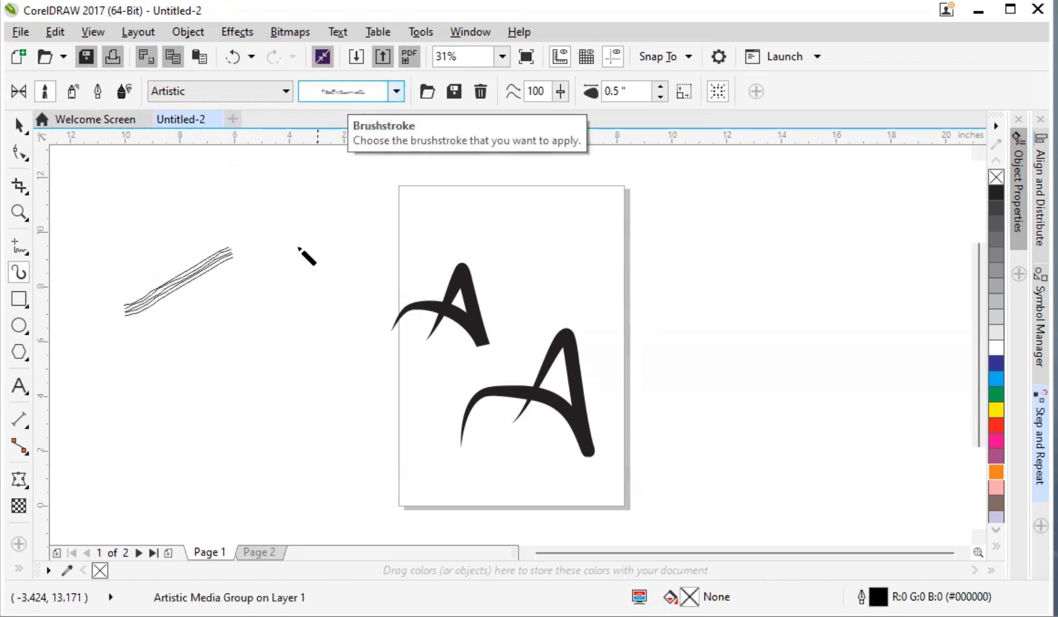
mouse_move(204, 468)
left_mouse_down()
mouse_move(225, 440)
mouse_move(172, 355)
mouse_move(153, 430)
left_mouse_up()
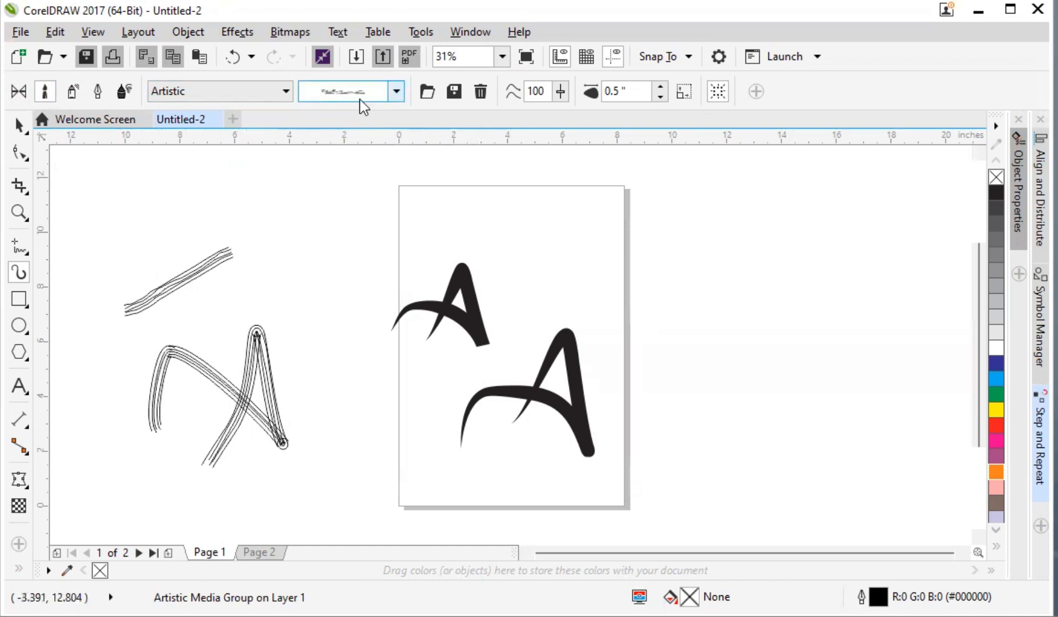
Step: Apply the grey paint brushstroke to the multi-line letter A and draw another letter A with it on the page's opposite side
left_click(396, 91)
scroll(439, 52, "down", 4)
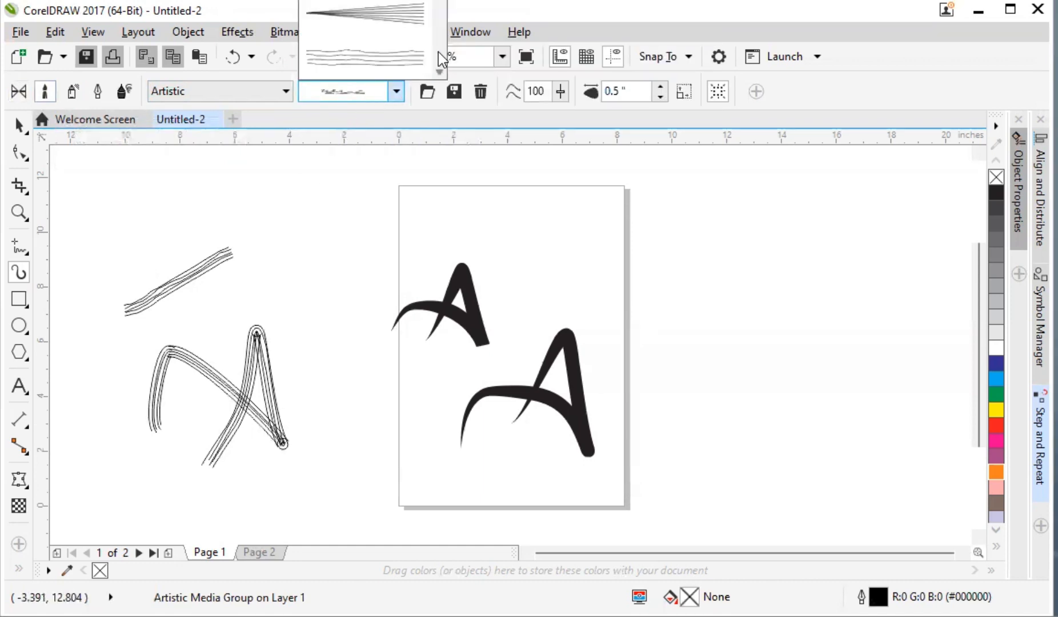
scroll(438, 52, "down", 2)
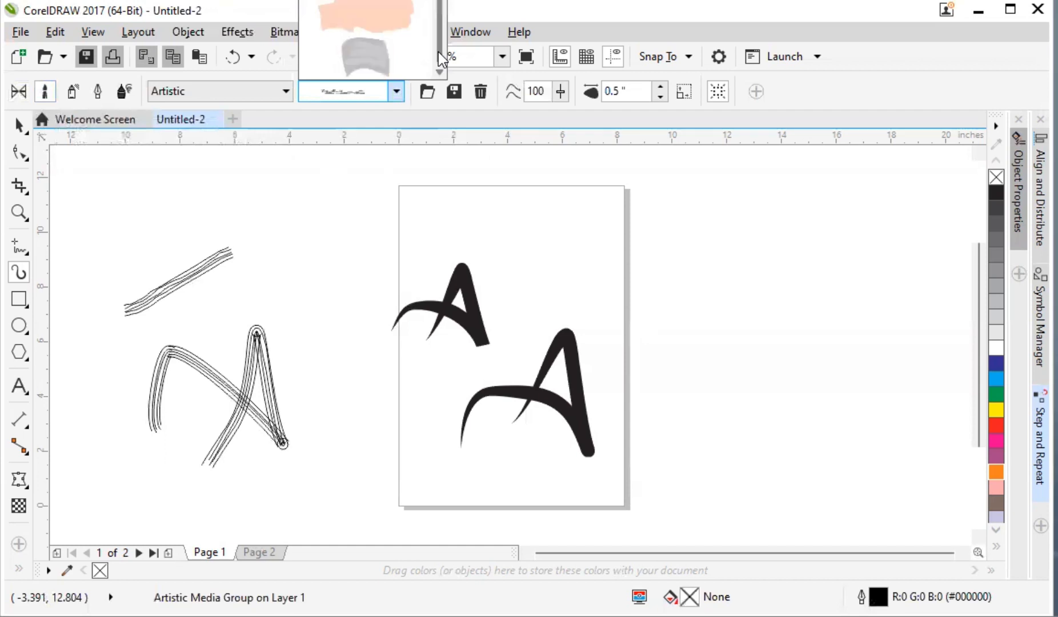
left_click(355, 58)
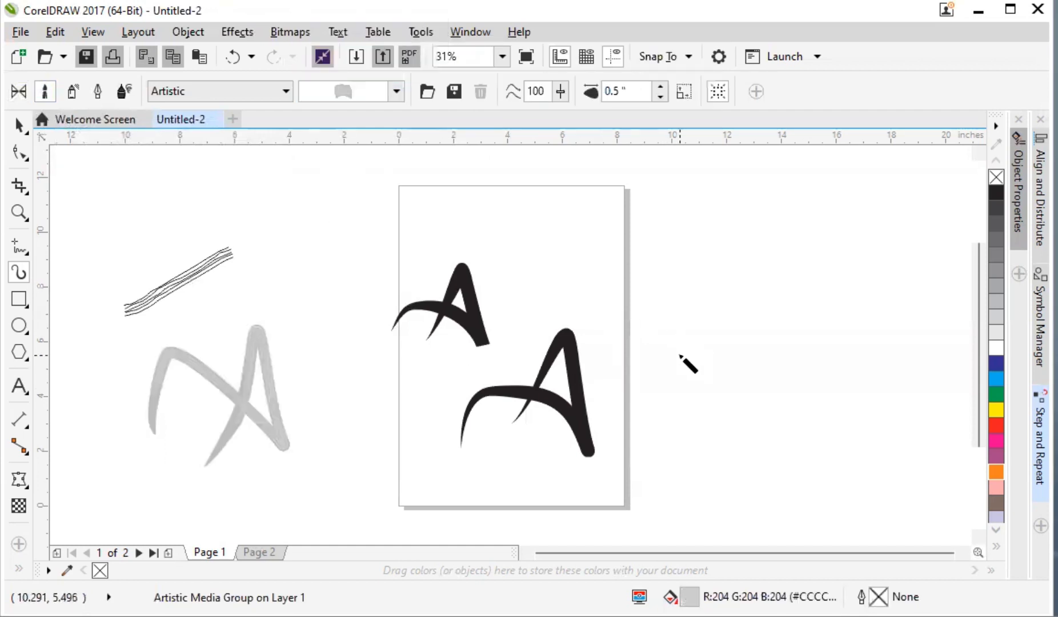
mouse_move(679, 353)
left_mouse_down()
mouse_move(781, 335)
mouse_move(662, 291)
mouse_move(646, 355)
left_mouse_up()
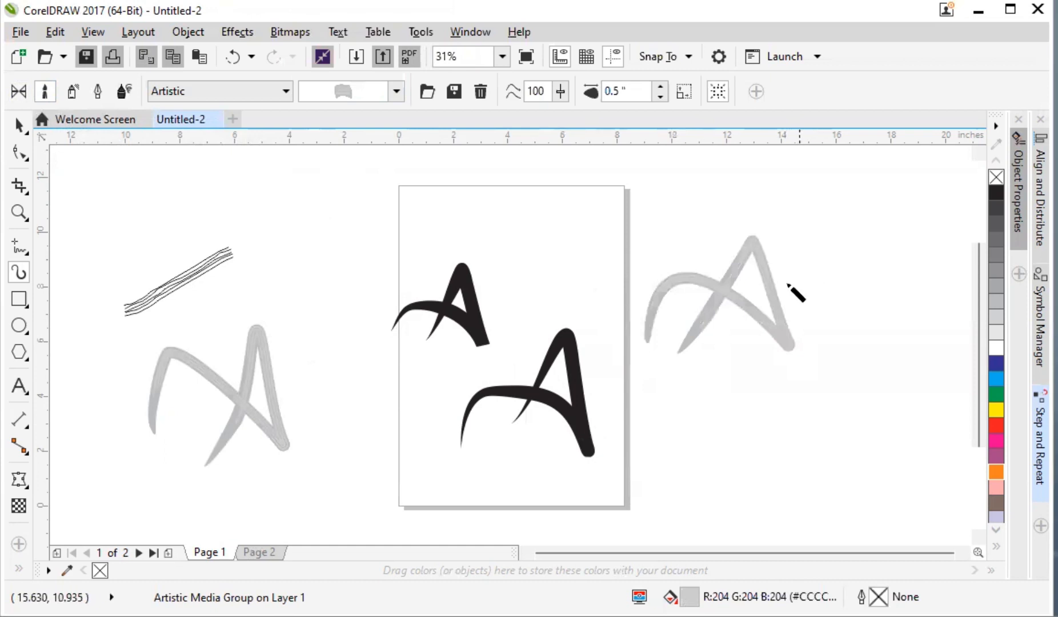
Step: Apply the teal fading dashed-line Artistic brushstroke to the newest grey letter A
scroll(732, 322, "up", 4)
scroll(716, 310, "down", 4)
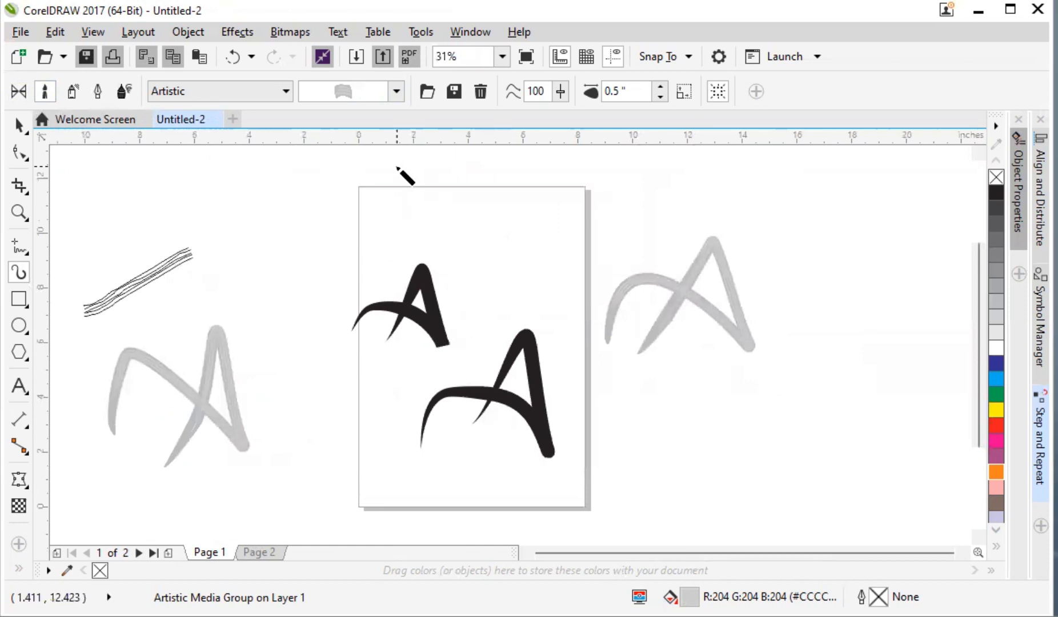
double_click(607, 91)
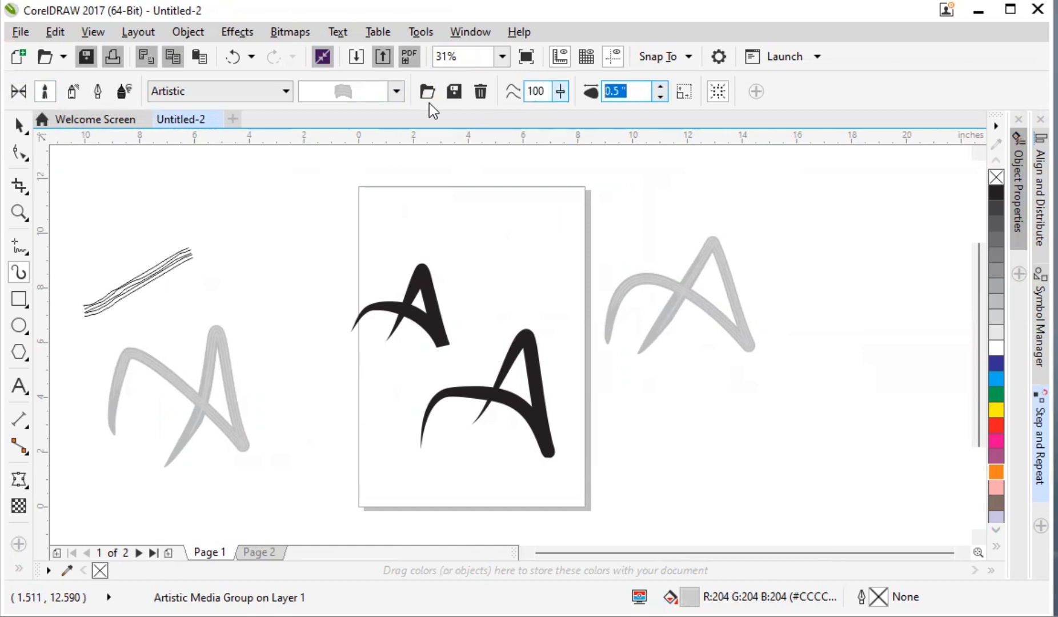
left_click(366, 96)
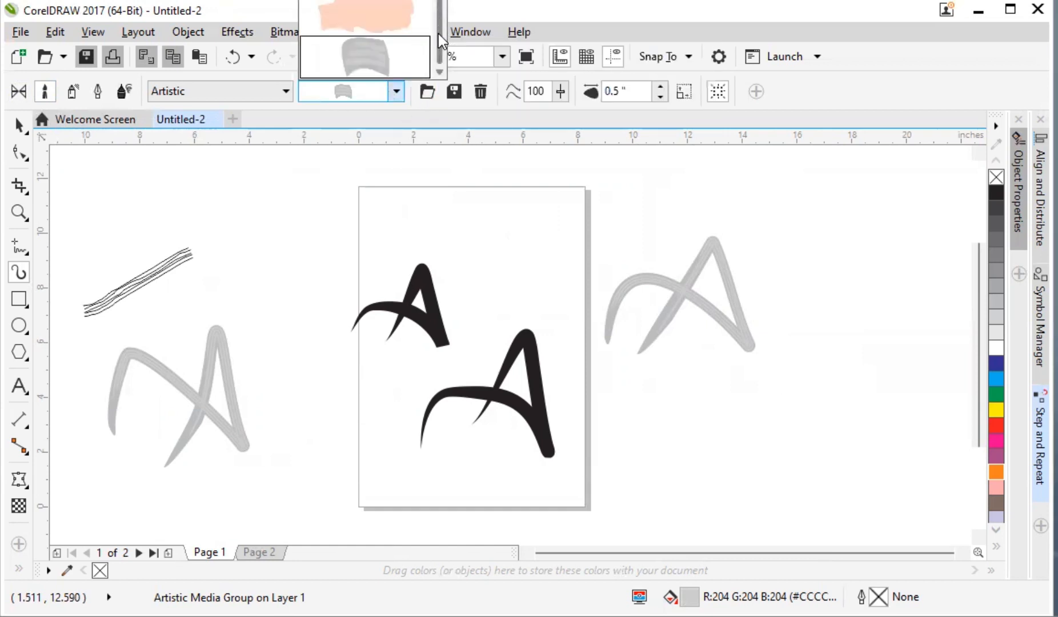
scroll(438, 34, "down", 2)
scroll(438, 34, "down", 2)
left_click(384, 17)
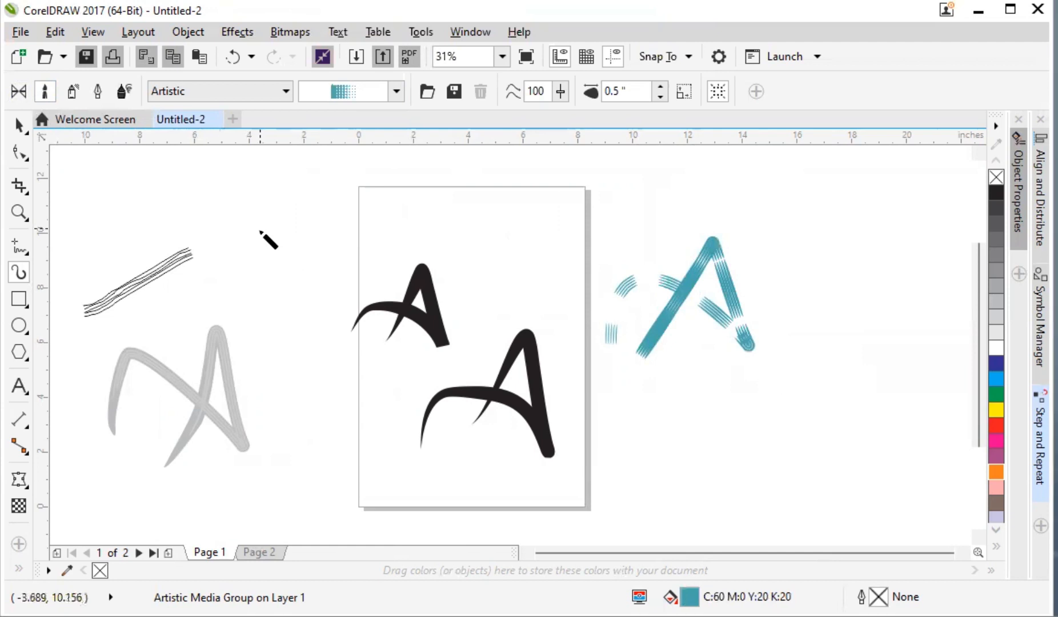
Step: Draw a horizontal line, a vertical line and a letter A with the teal dashed brushstroke around the page's left edge
left_click_drag(233, 213, 467, 214)
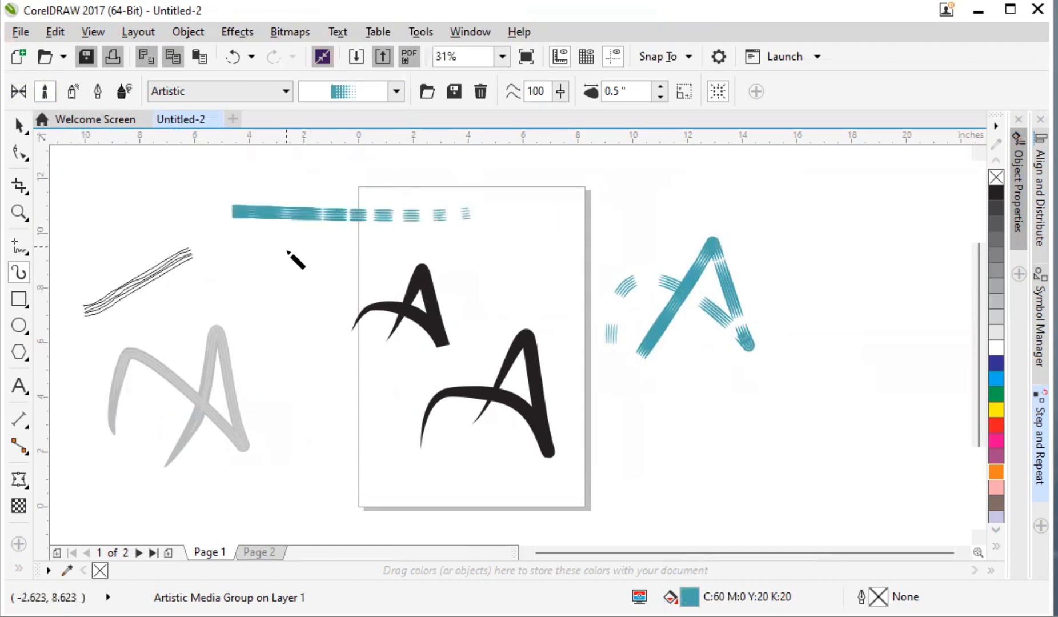
left_click_drag(286, 248, 286, 416)
mouse_move(289, 519)
left_mouse_down()
mouse_move(342, 393)
mouse_move(256, 455)
mouse_move(236, 492)
left_mouse_up()
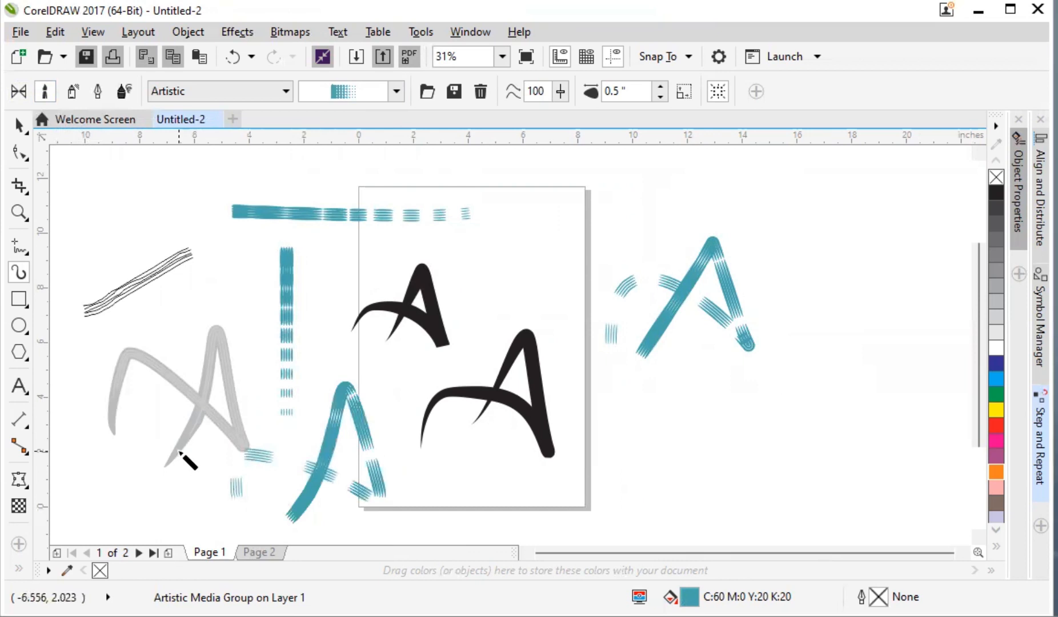
Step: Apply the bubbles brushstroke from the Objects category to the lower teal letter A and draw a short bubble stroke on the page
left_click(263, 92)
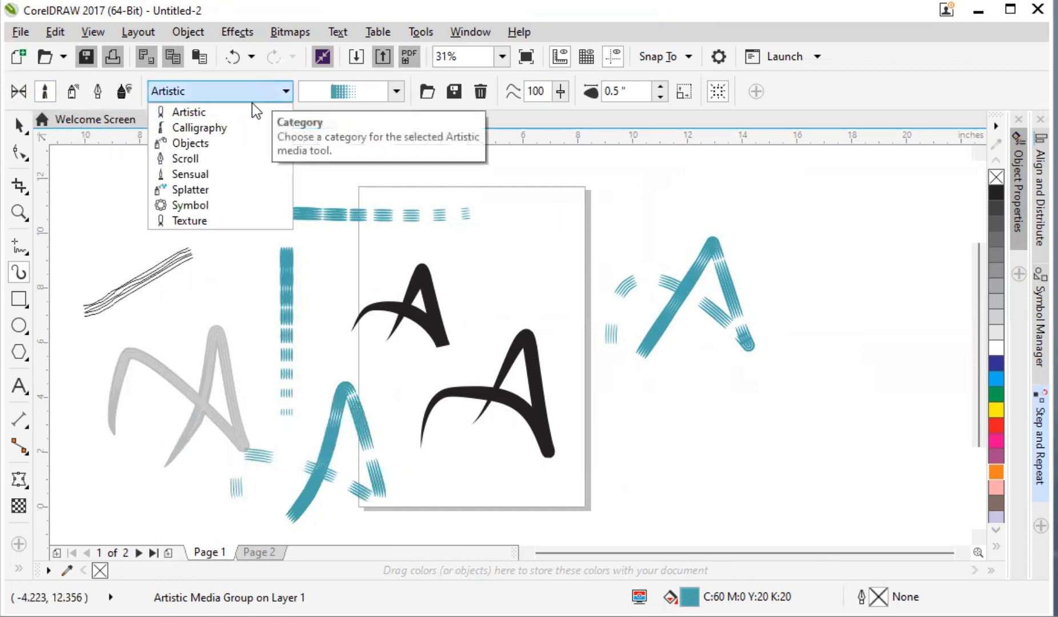
left_click(216, 143)
left_click(333, 92)
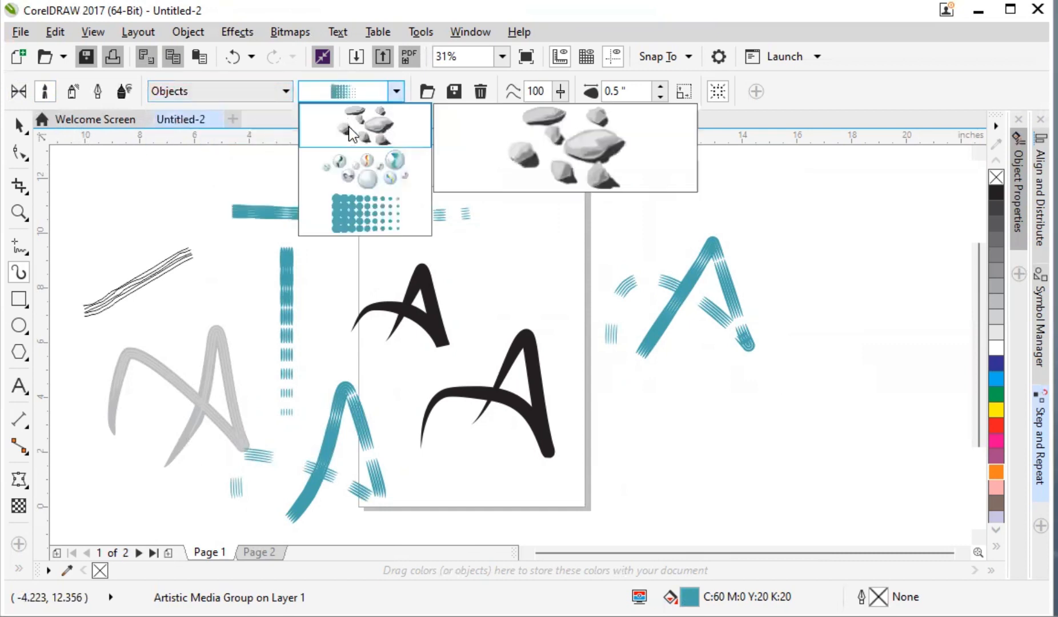
left_click(350, 165)
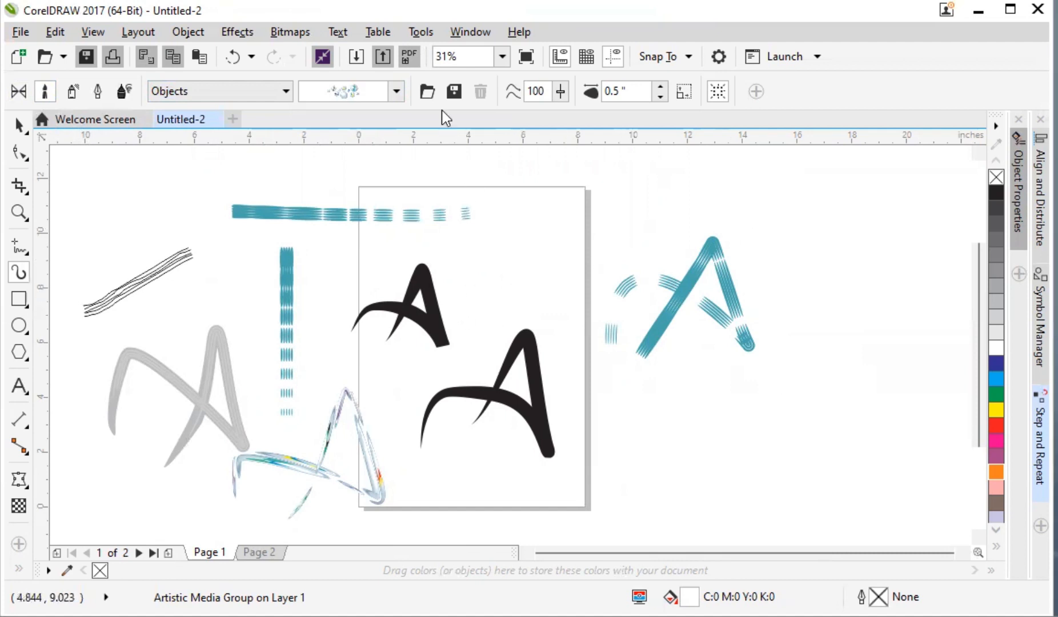
left_click_drag(522, 250, 547, 271)
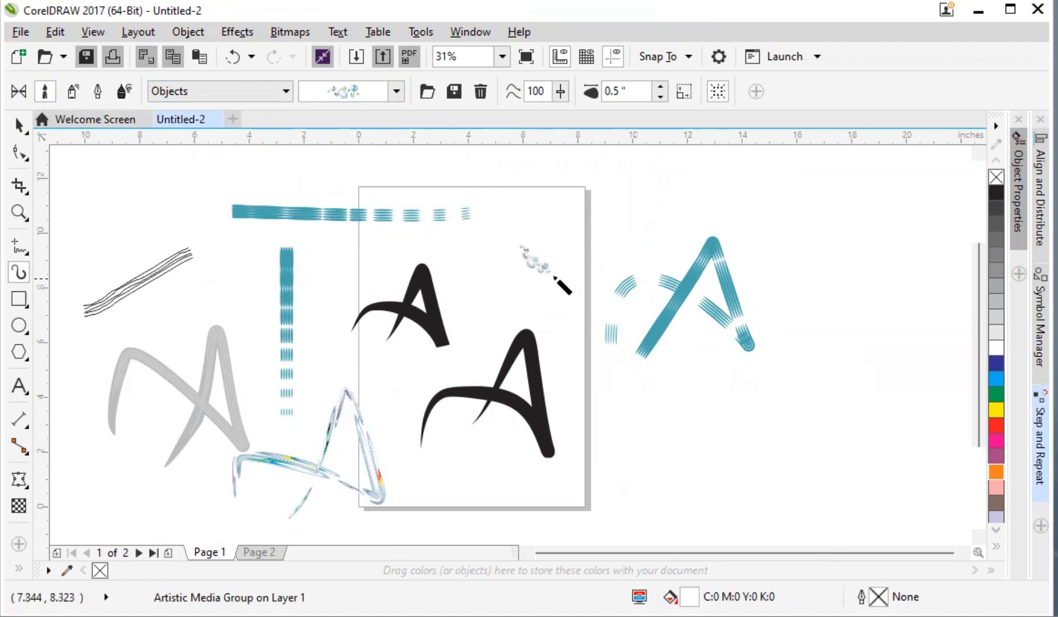
Step: Draw several short bubble strokes beside and below the existing bubbles with the Objects brushstroke
scroll(549, 263, "up", 1)
scroll(540, 293, "up", 3)
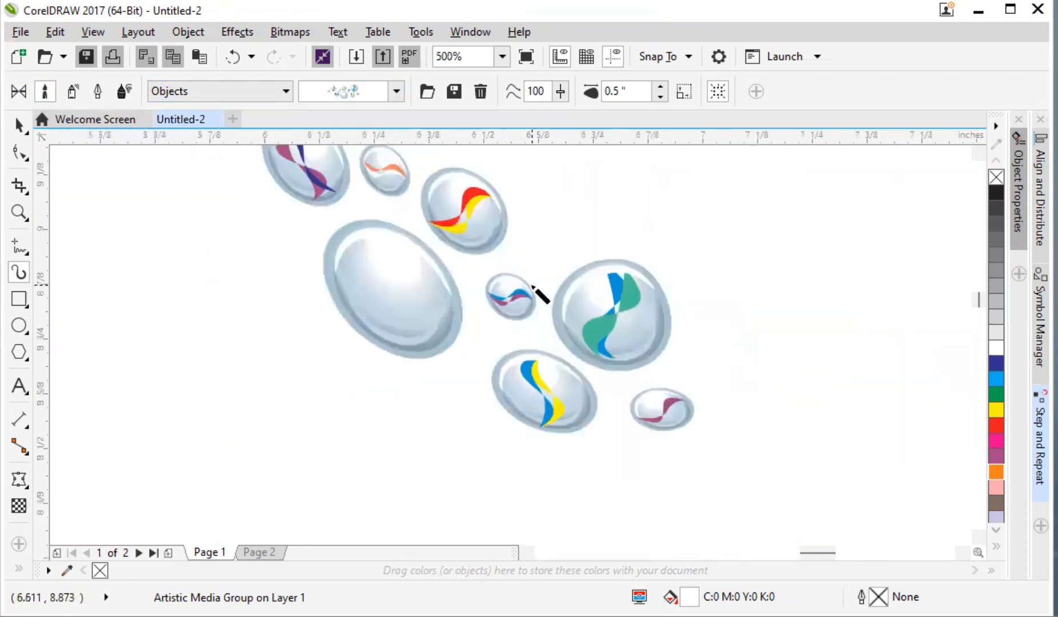
scroll(569, 334, "up", 1)
scroll(572, 332, "down", 1)
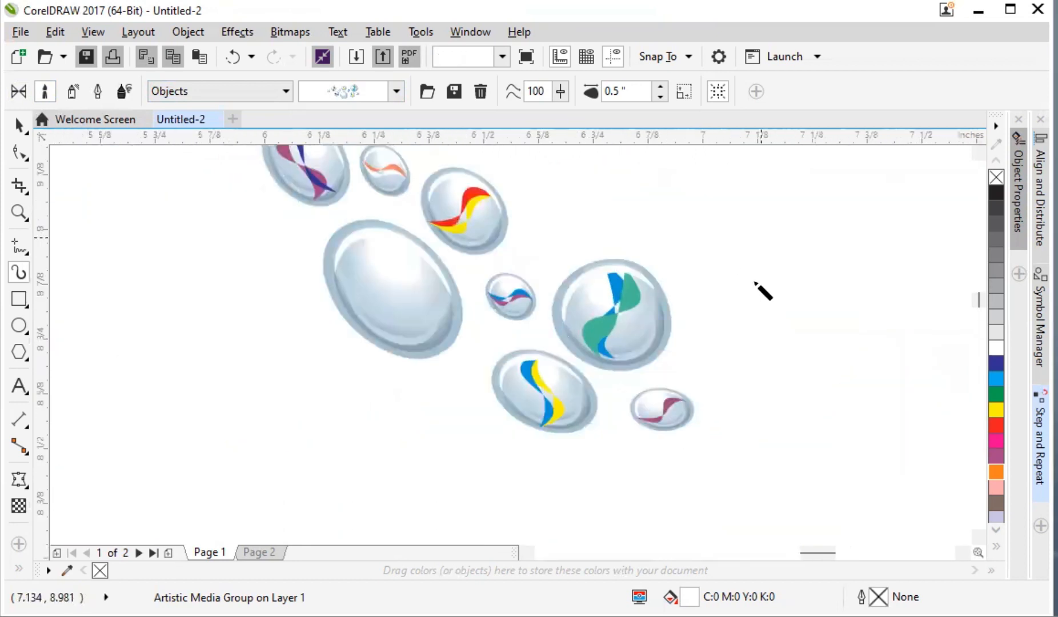
mouse_move(775, 314)
left_mouse_down()
mouse_move(779, 391)
mouse_move(827, 373)
left_mouse_up()
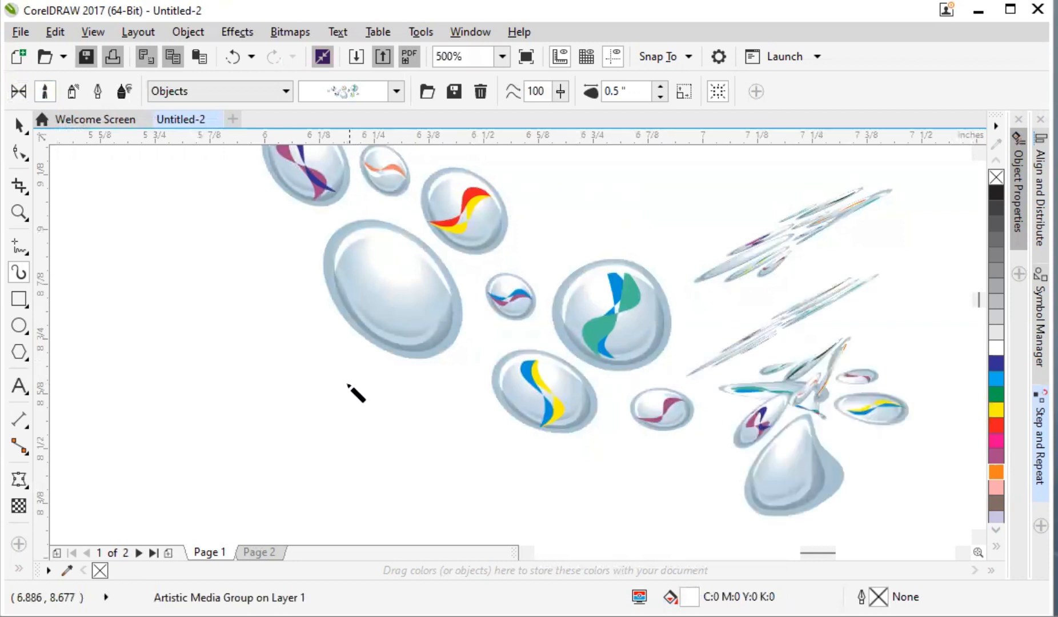
left_click_drag(346, 383, 284, 410)
Step: Apply the grey stones brushstroke to the newest bubble stroke and draw several more short stone strokes beside and below the bubbles
left_click(376, 92)
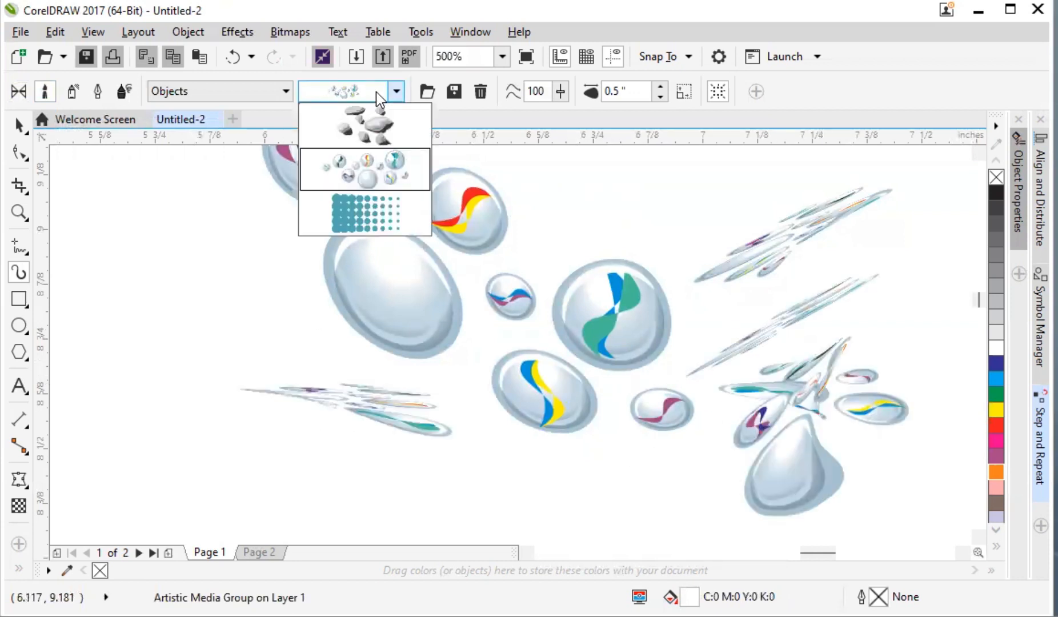
left_click(354, 119)
left_click_drag(210, 272, 209, 274)
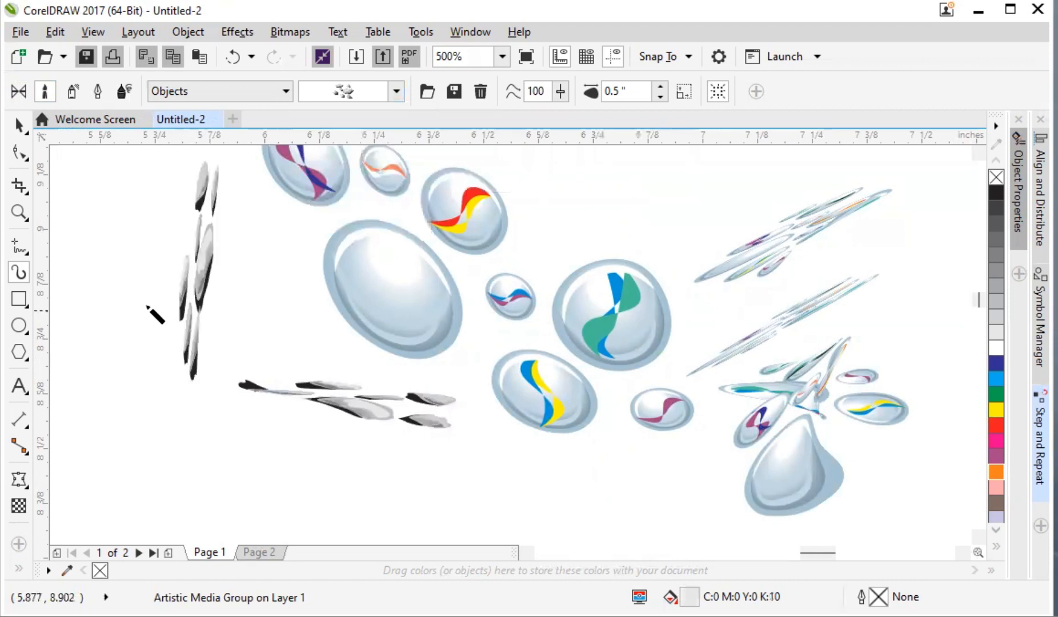
left_click_drag(151, 310, 143, 329)
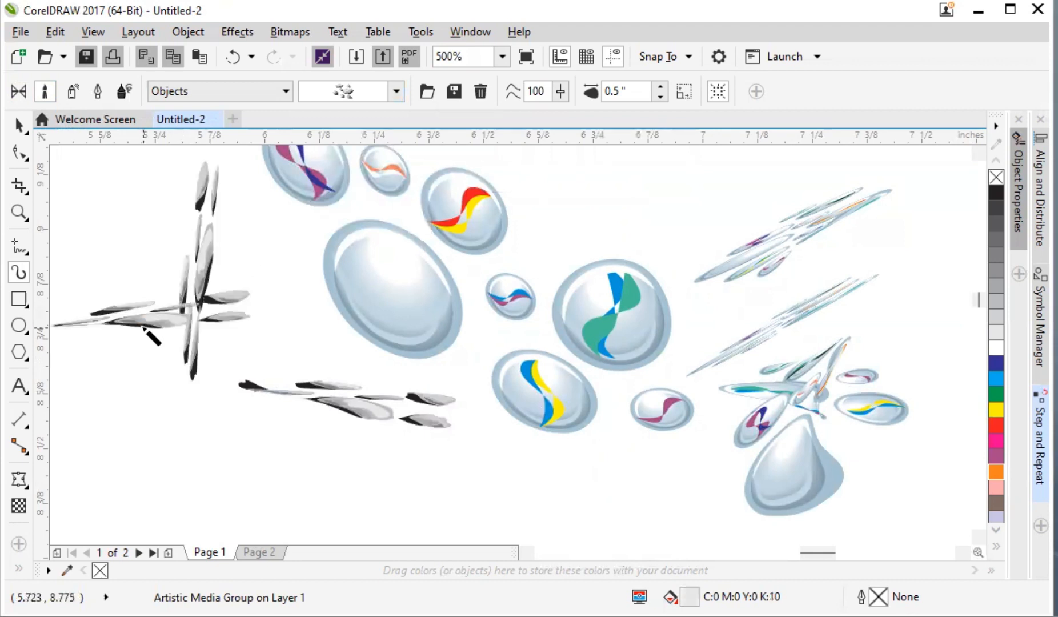
left_click(137, 369)
mouse_move(133, 472)
left_mouse_down()
mouse_move(137, 366)
mouse_move(240, 454)
left_mouse_up()
mouse_move(445, 516)
left_mouse_down()
mouse_move(552, 495)
mouse_move(369, 503)
left_mouse_up()
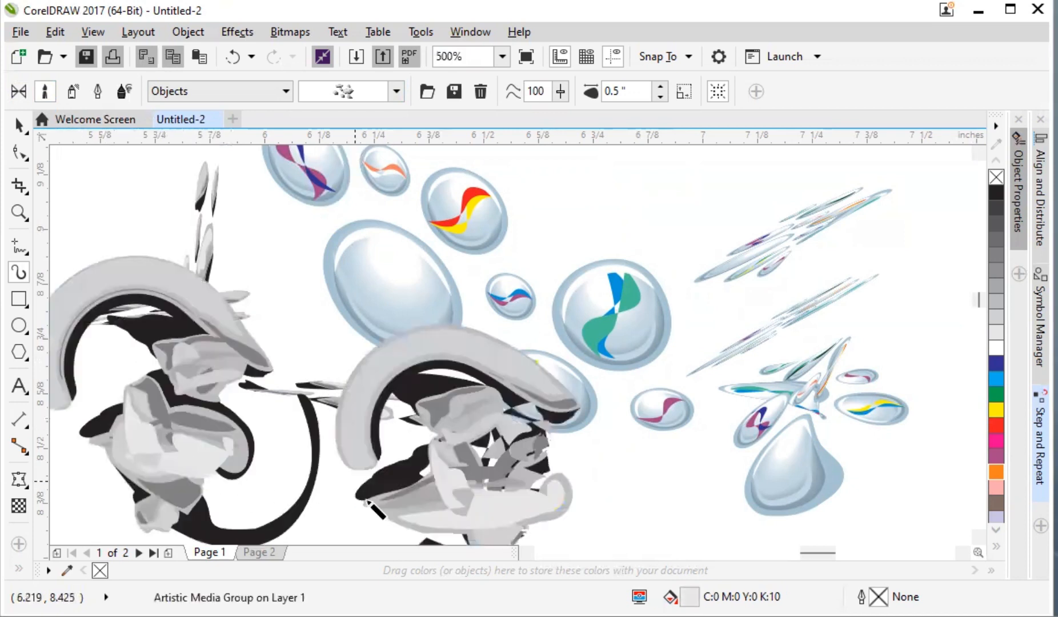
Step: Draw a short vertical stone stroke away from the bubbles and set the brushstroke category to Sensual
scroll(532, 369, "down", 5)
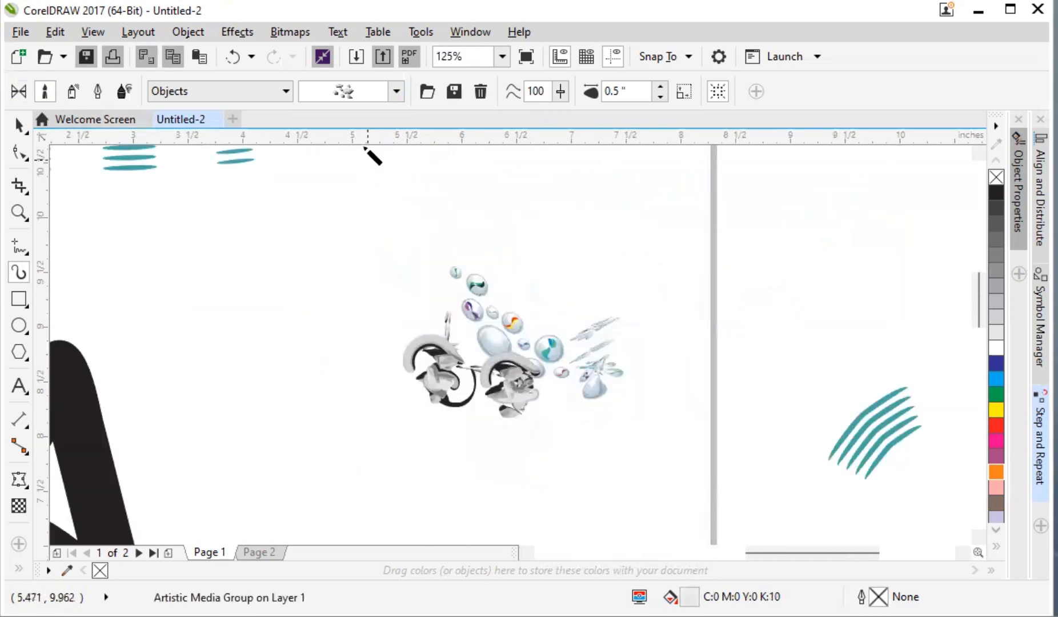
left_click(252, 87)
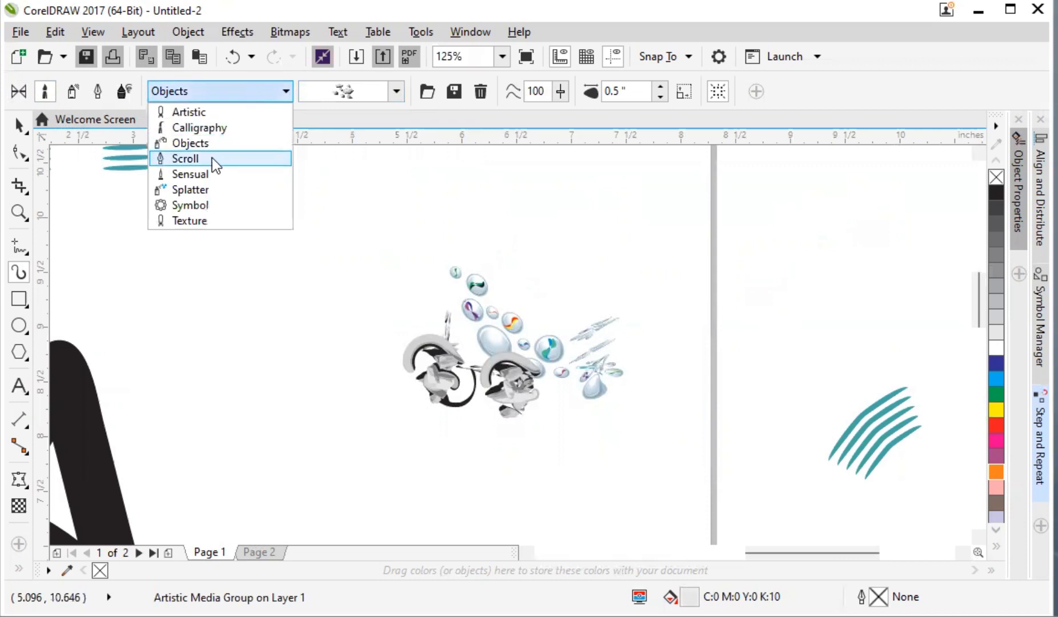
left_click(208, 174)
key("ctrl+z")
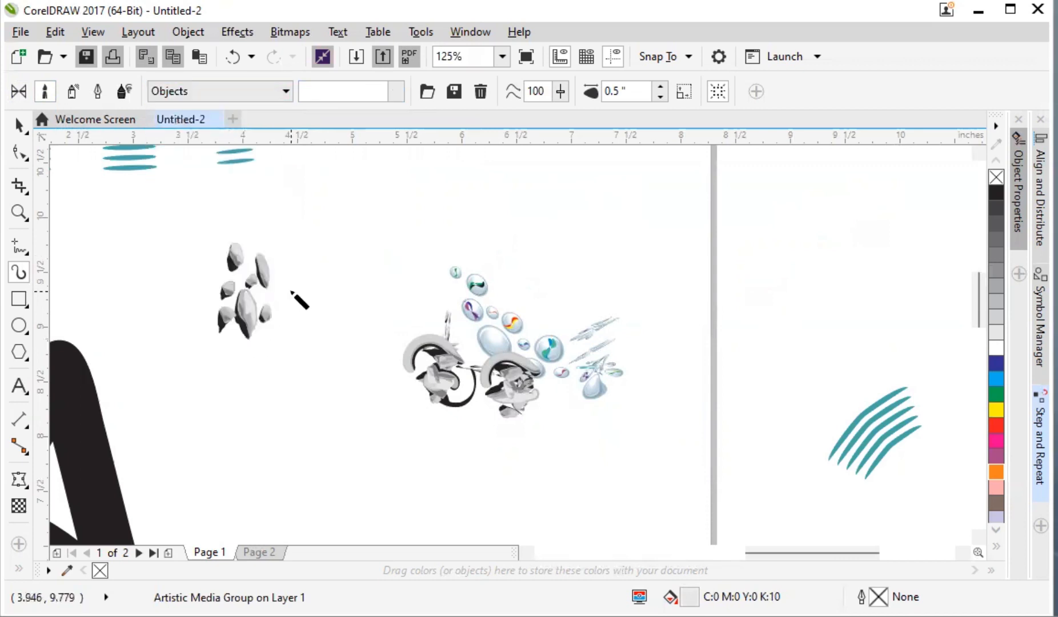
left_click(349, 93)
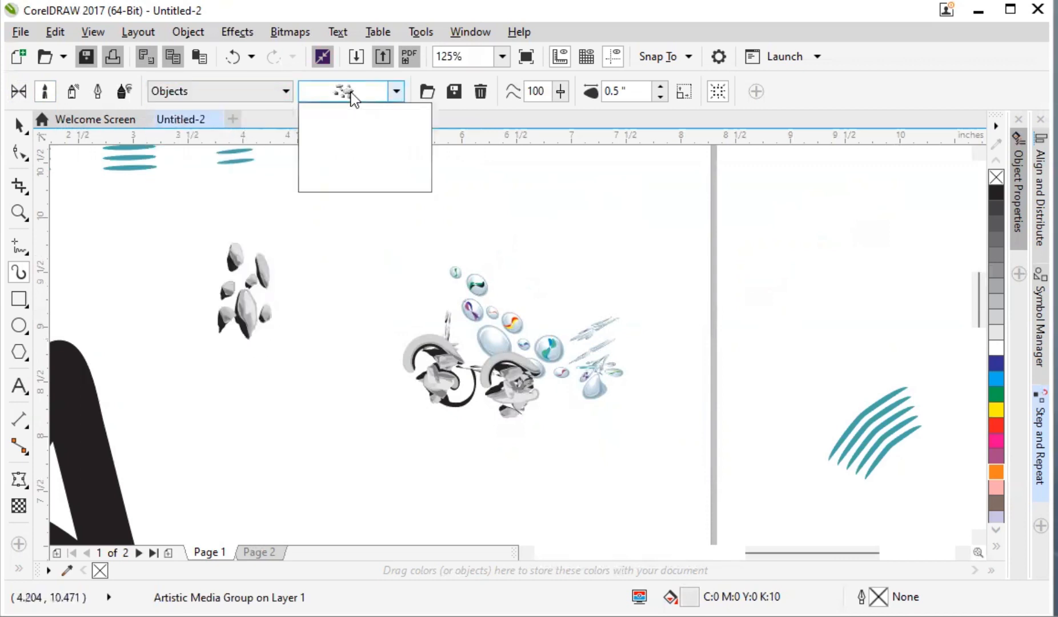
left_click(283, 93)
left_click(283, 94)
left_click(241, 172)
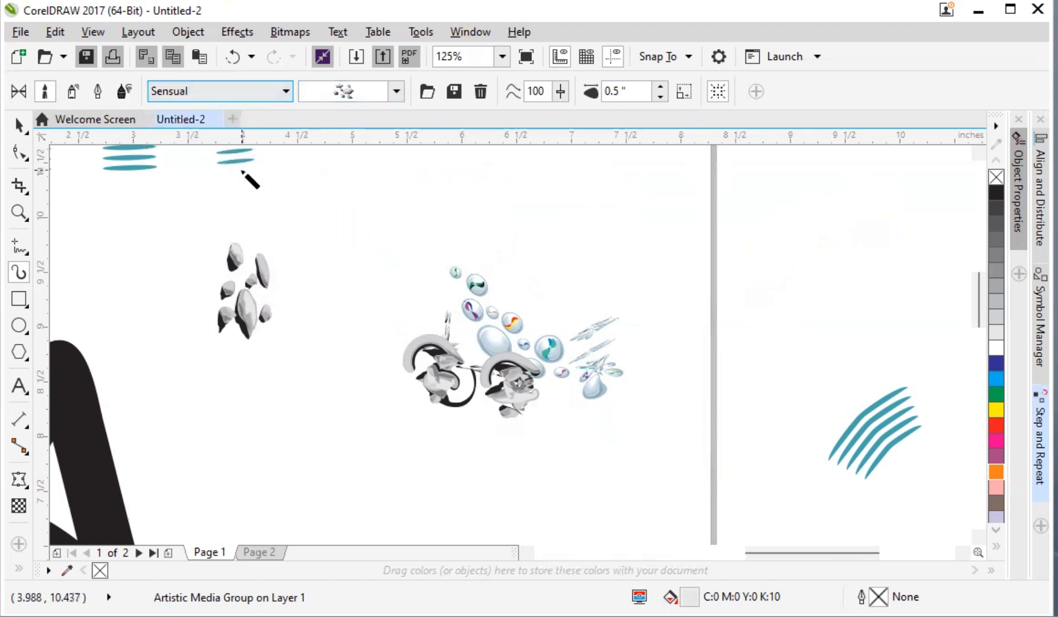
Step: Apply the clawed footprint brushstroke from the Symbol category to the separate stone stroke and draw two more footprints beside it
left_click(288, 95)
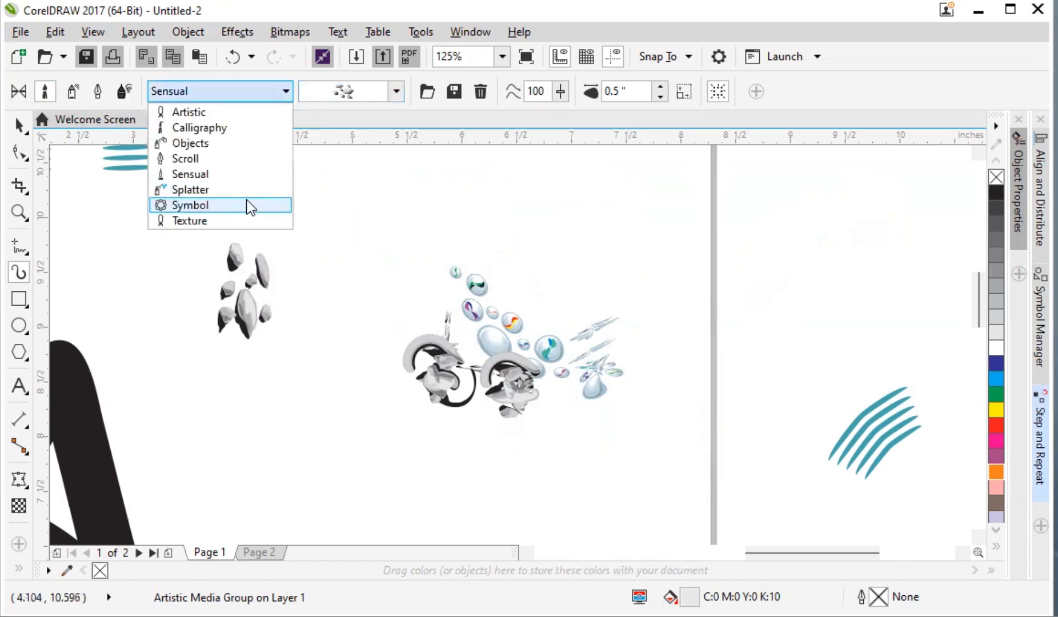
left_click(252, 205)
left_click(393, 92)
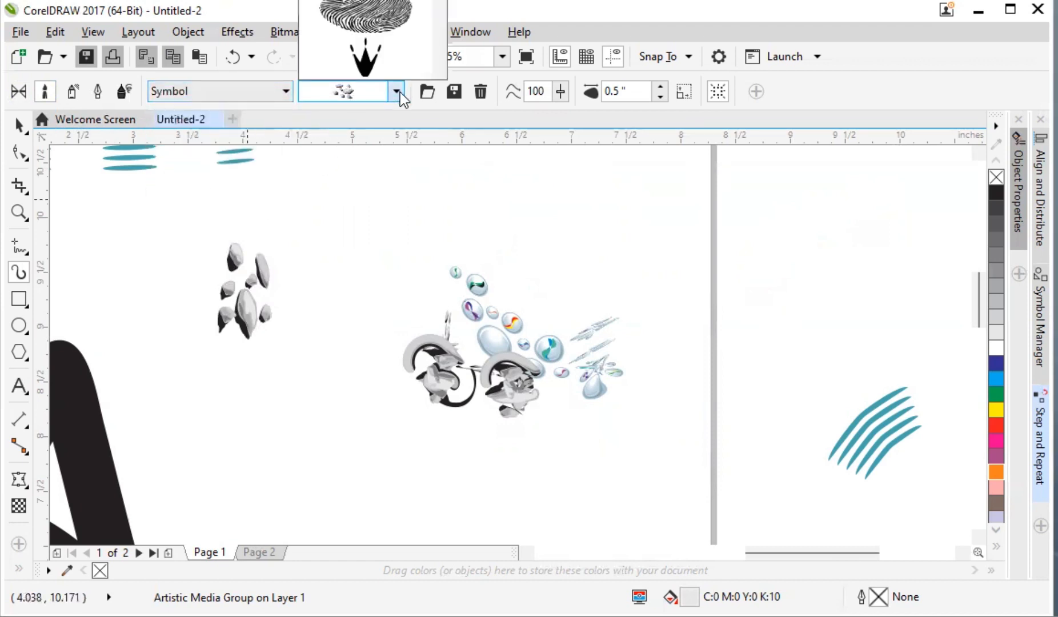
left_click(382, 58)
left_click_drag(347, 213, 343, 320)
left_click_drag(307, 358, 379, 347)
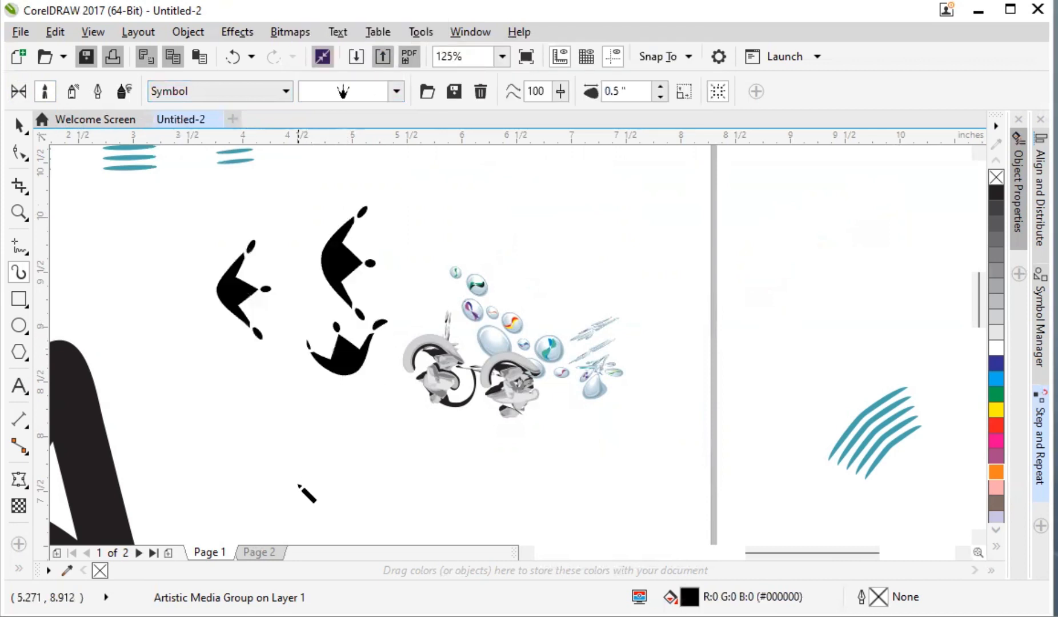
Step: Draw a trail of clawed footprints of varying size below and along the far side of the stones and bubbles
left_click_drag(302, 484, 308, 388)
left_click_drag(385, 483, 430, 500)
left_click_drag(443, 472, 481, 485)
left_click_drag(508, 473, 550, 499)
mouse_move(590, 432)
left_mouse_down()
mouse_move(595, 452)
mouse_move(619, 447)
left_mouse_up()
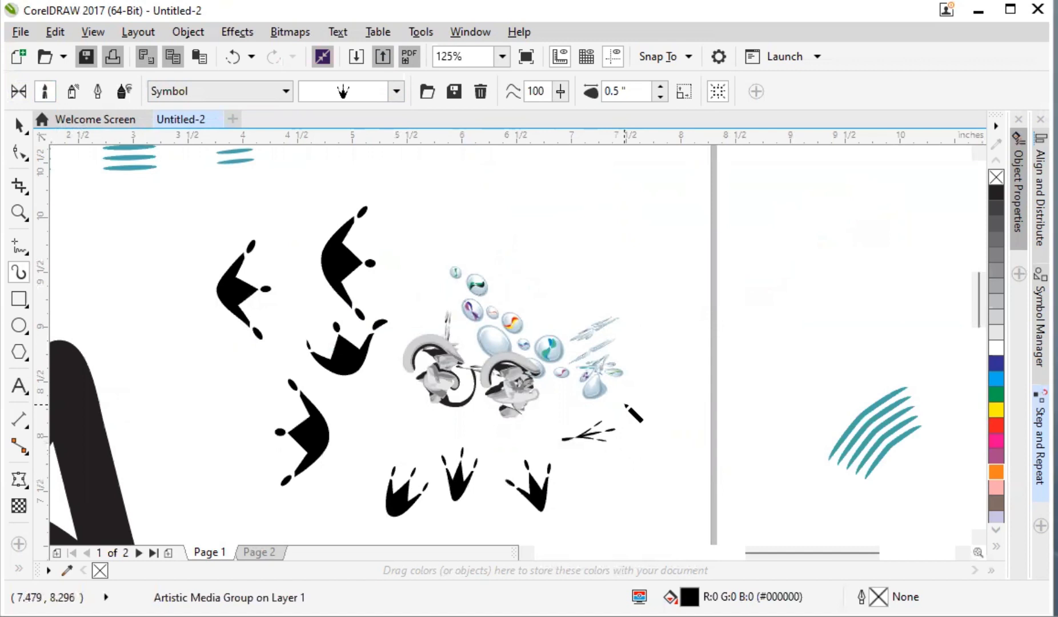
mouse_move(619, 213)
left_mouse_down()
mouse_move(645, 246)
mouse_move(690, 372)
mouse_move(674, 449)
mouse_move(660, 436)
mouse_move(638, 467)
mouse_move(651, 473)
mouse_move(604, 462)
mouse_move(622, 515)
mouse_move(563, 484)
mouse_move(605, 508)
mouse_move(634, 496)
mouse_move(660, 529)
mouse_move(686, 525)
mouse_move(694, 459)
left_mouse_up()
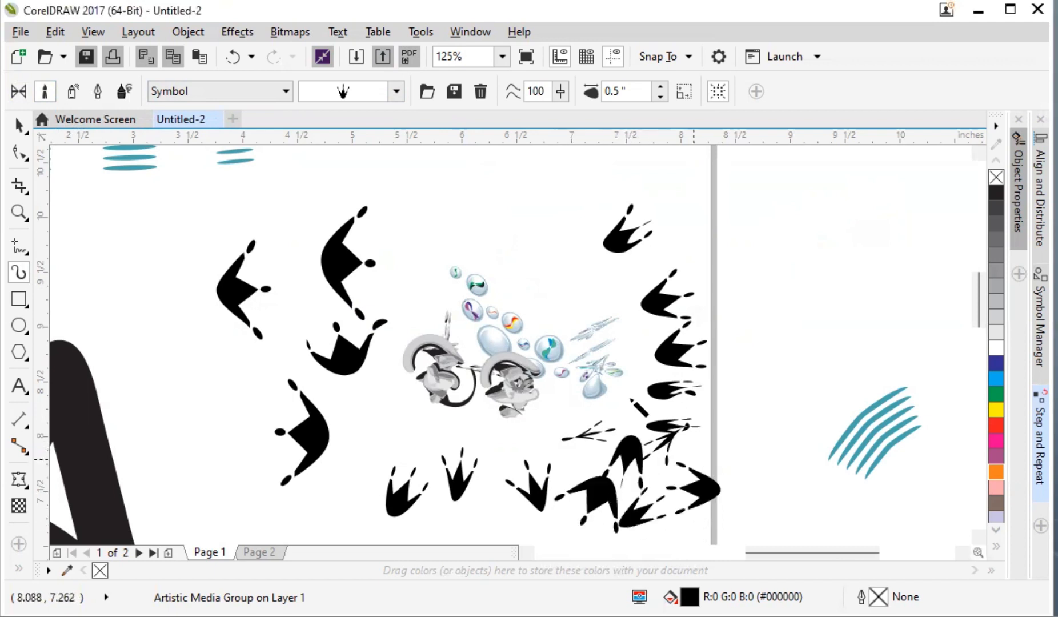
Step: Set the brushstroke category to Texture and switch the Artistic Media tool to Sprayer mode
left_click(20, 446)
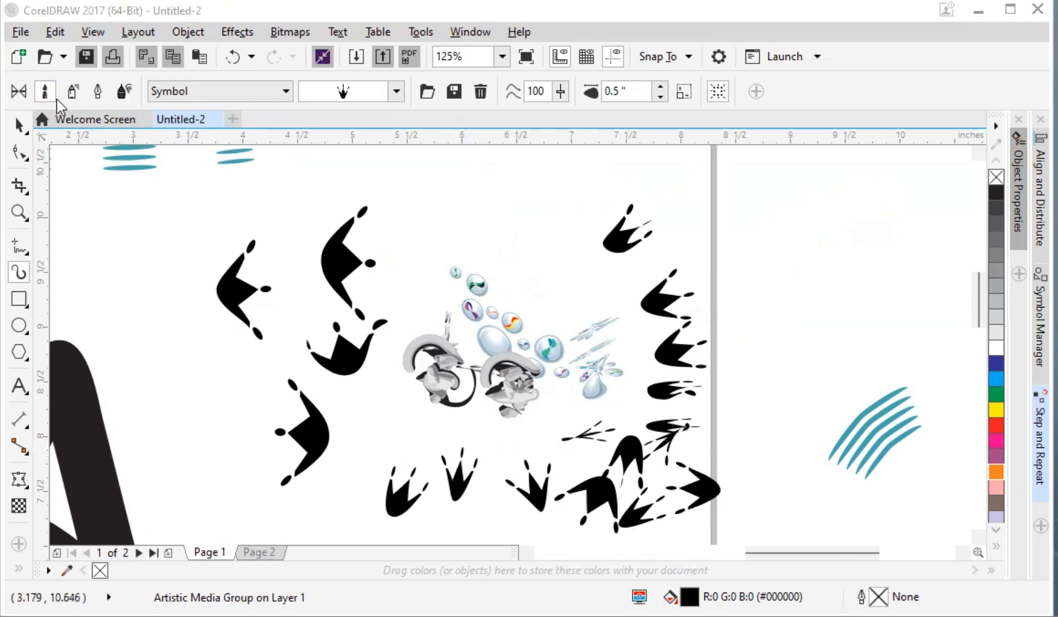
left_click(47, 88)
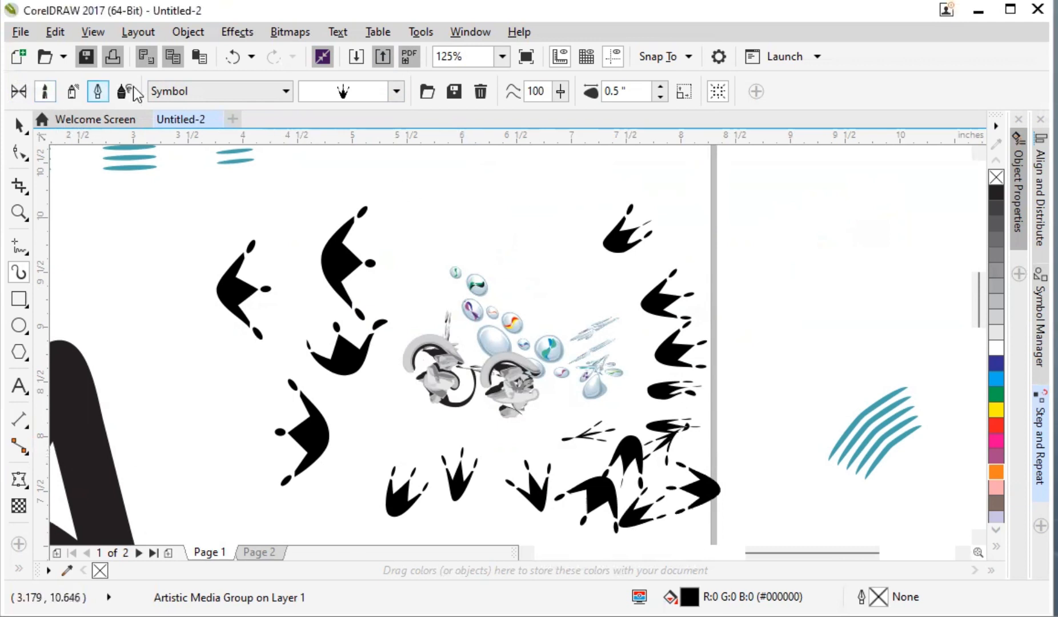
left_click(177, 90)
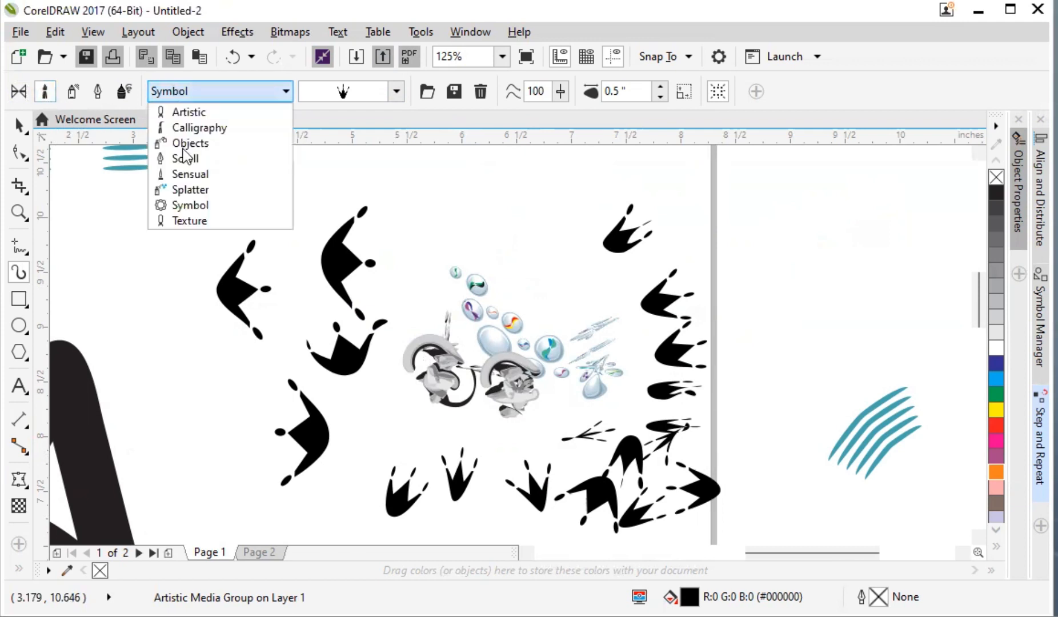
left_click(199, 210)
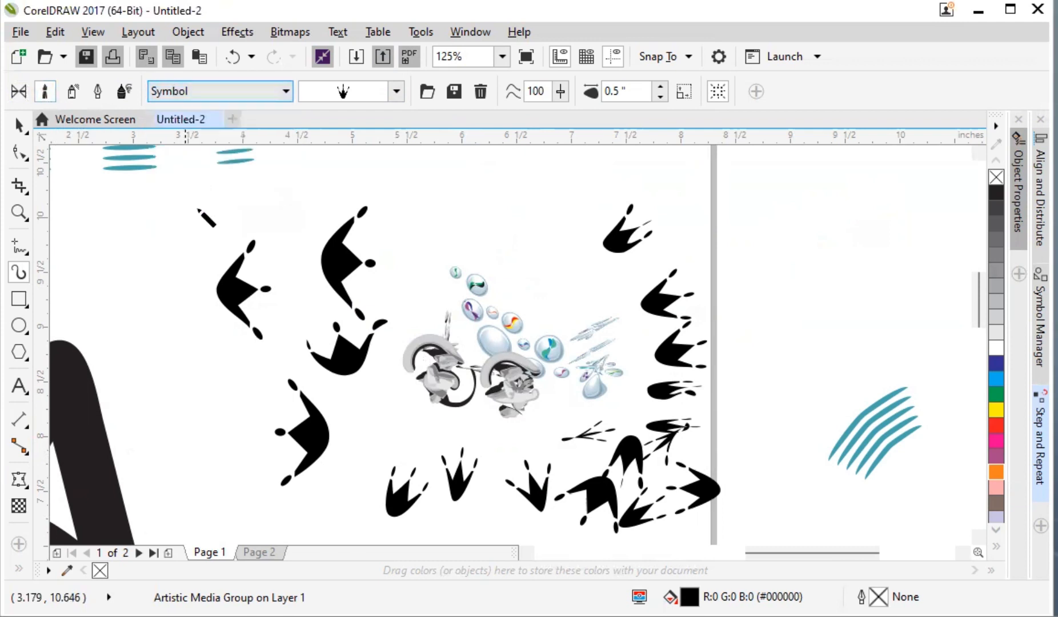
left_click(253, 92)
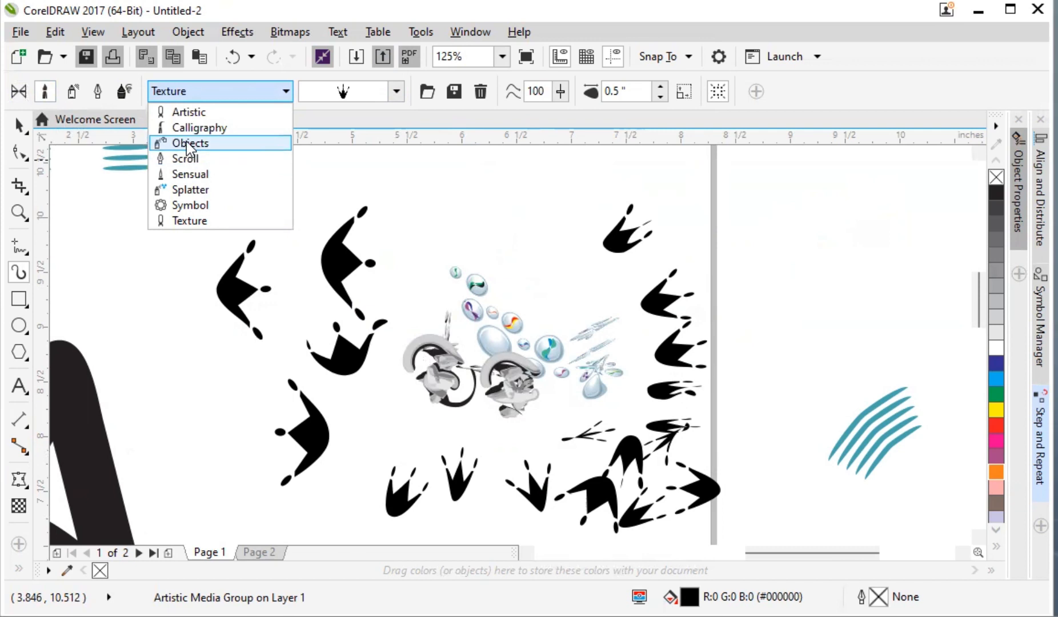
left_click(76, 95)
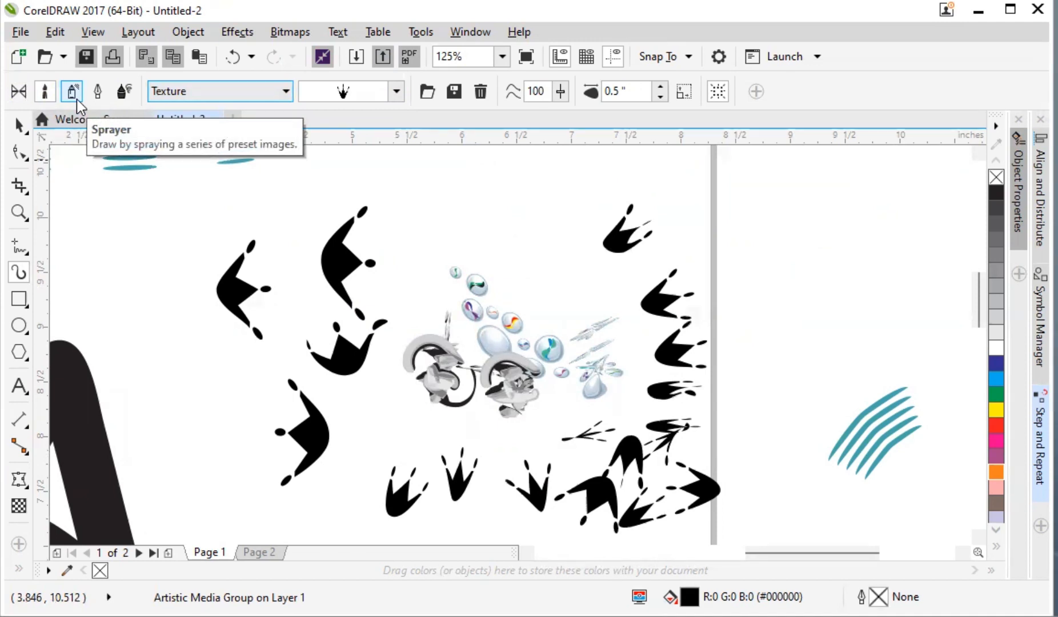
left_click(73, 95)
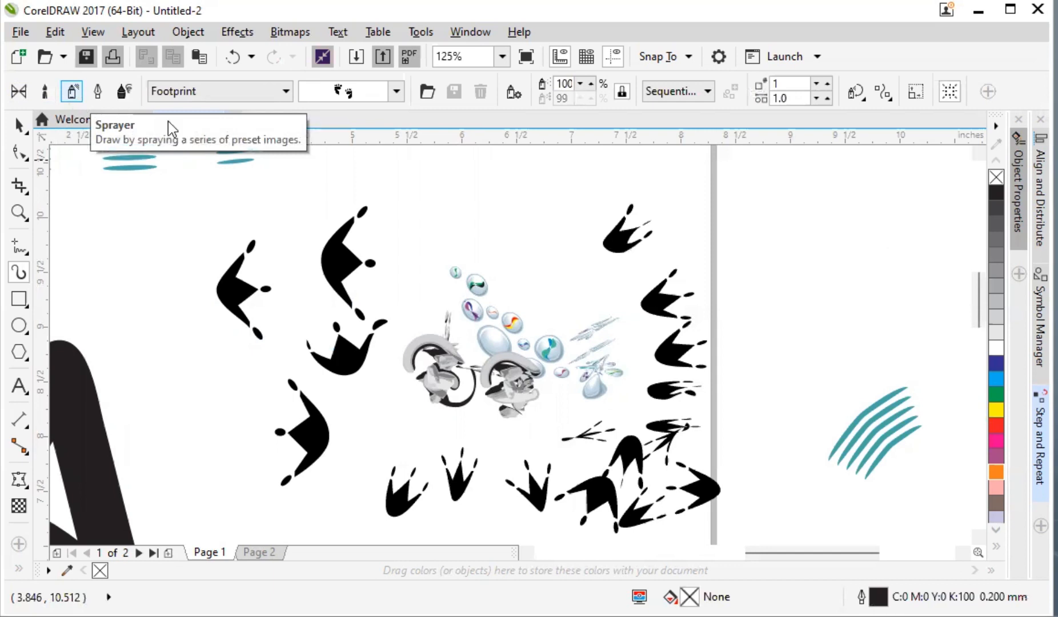
Step: Select all the artistic strokes on and around the page and delete them
scroll(361, 366, "down", 5)
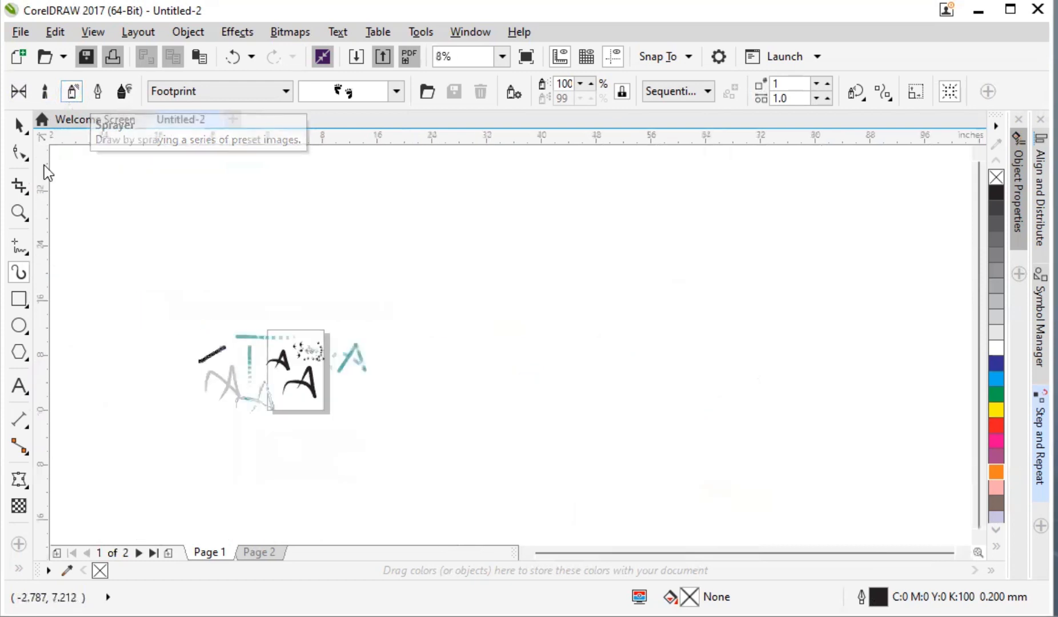
left_click(25, 124)
left_click_drag(129, 244, 480, 468)
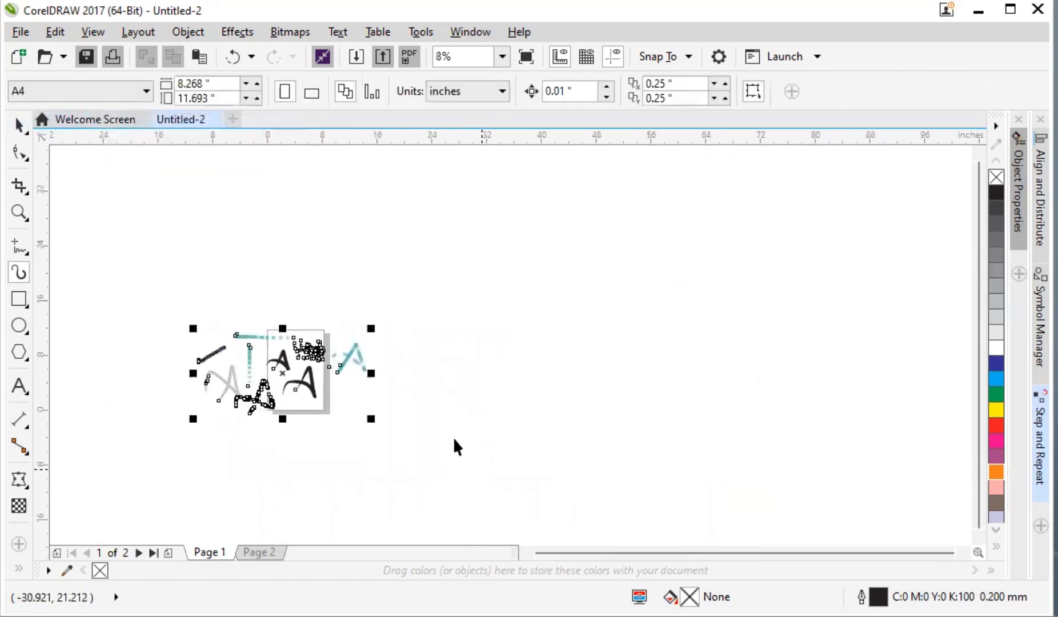
key("Delete")
Step: Spray a short stroke on the empty page with the sliced tomato and pepper pattern from the Food sprayer category
scroll(312, 364, "up", 3)
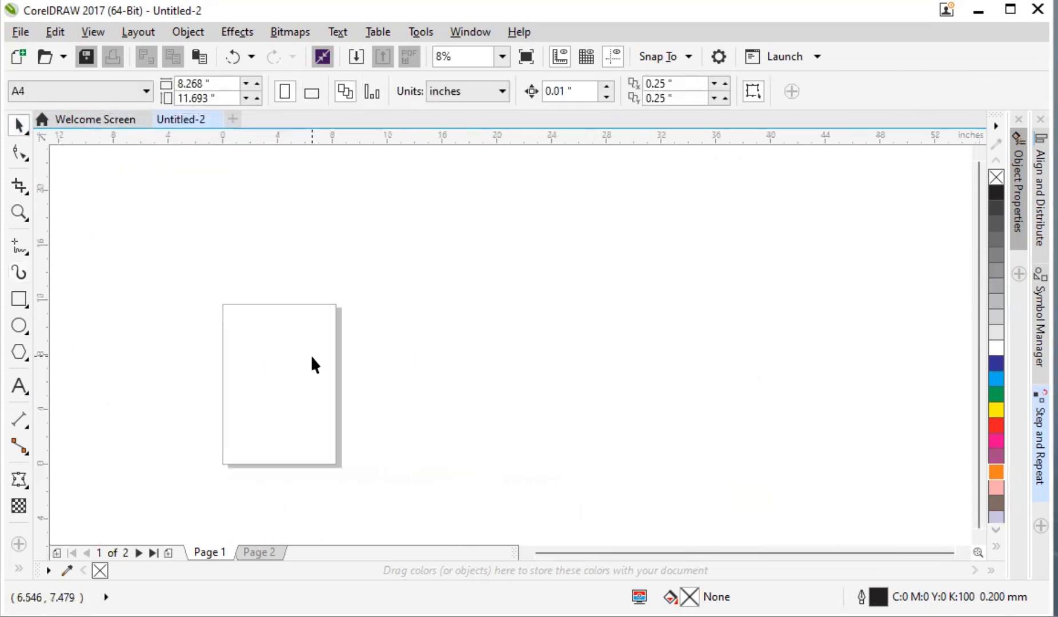
scroll(169, 321, "up", 2)
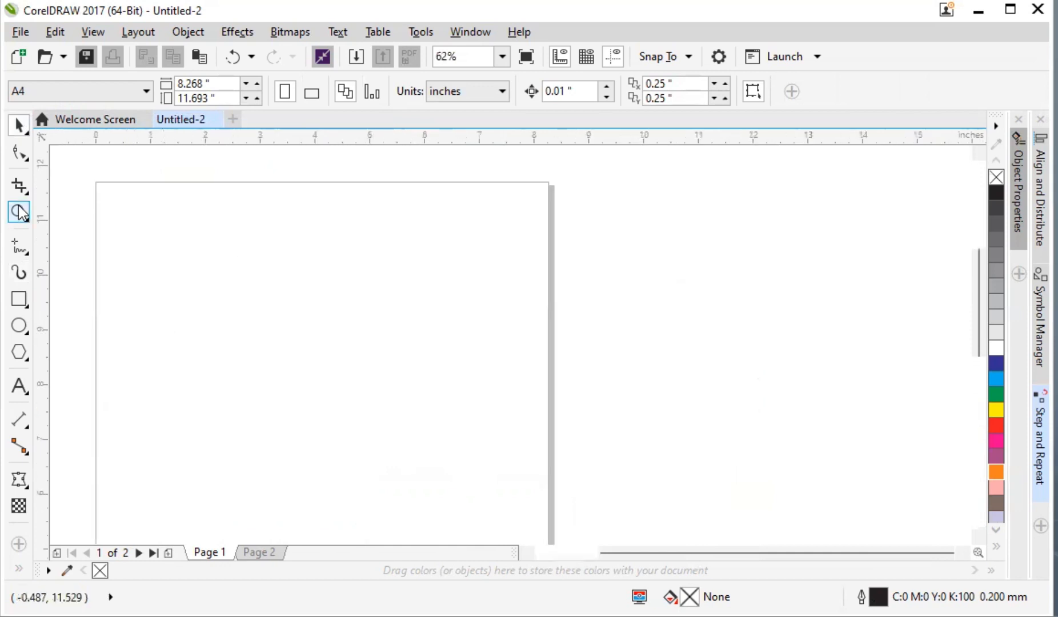
left_click(20, 274)
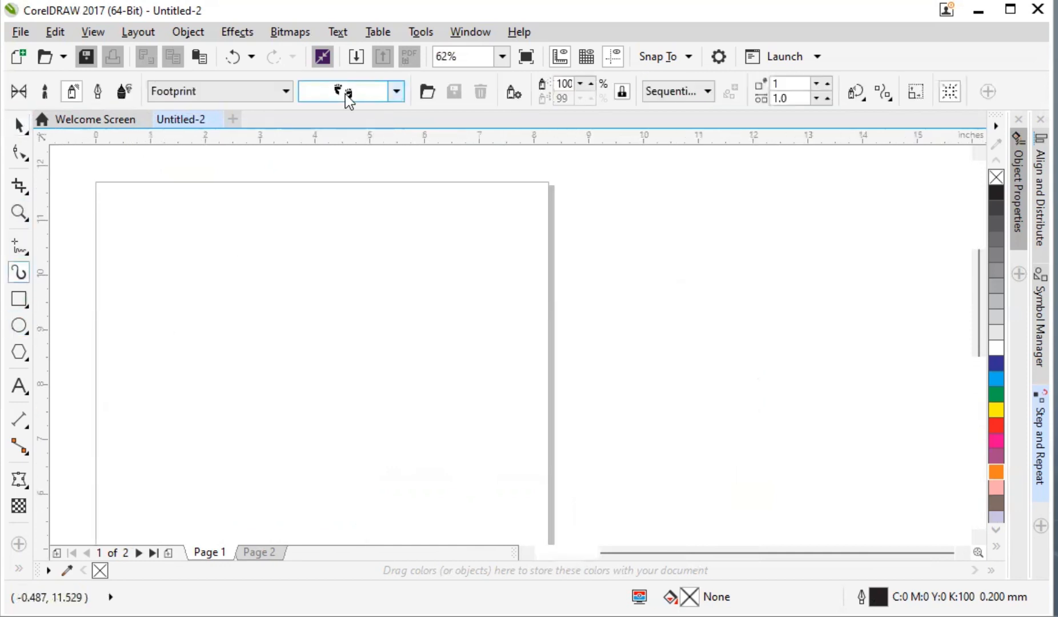
left_click(184, 97)
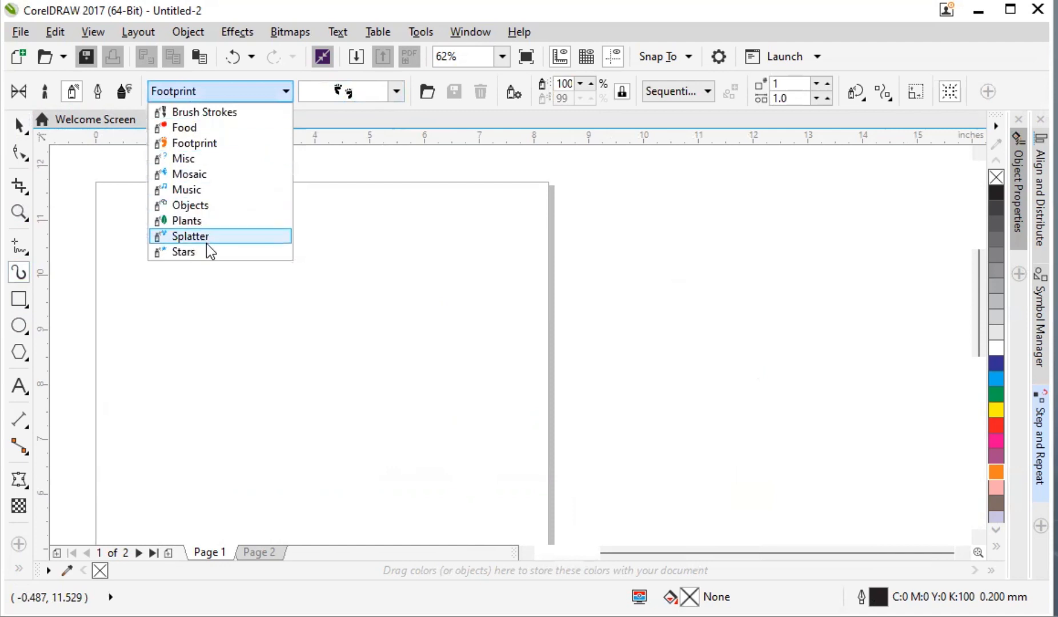
left_click(198, 128)
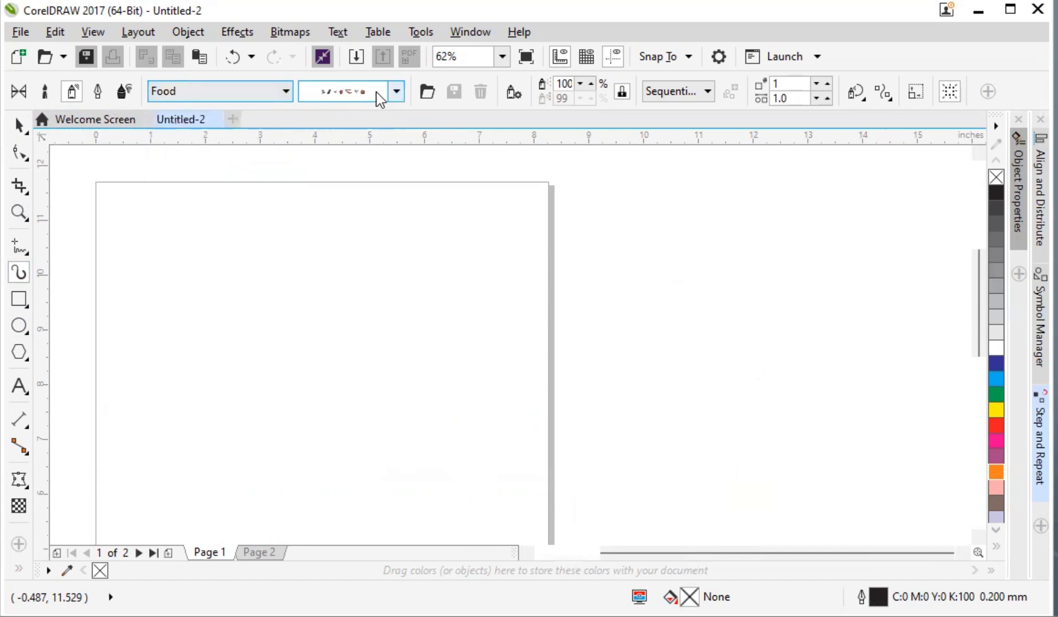
left_click(403, 92)
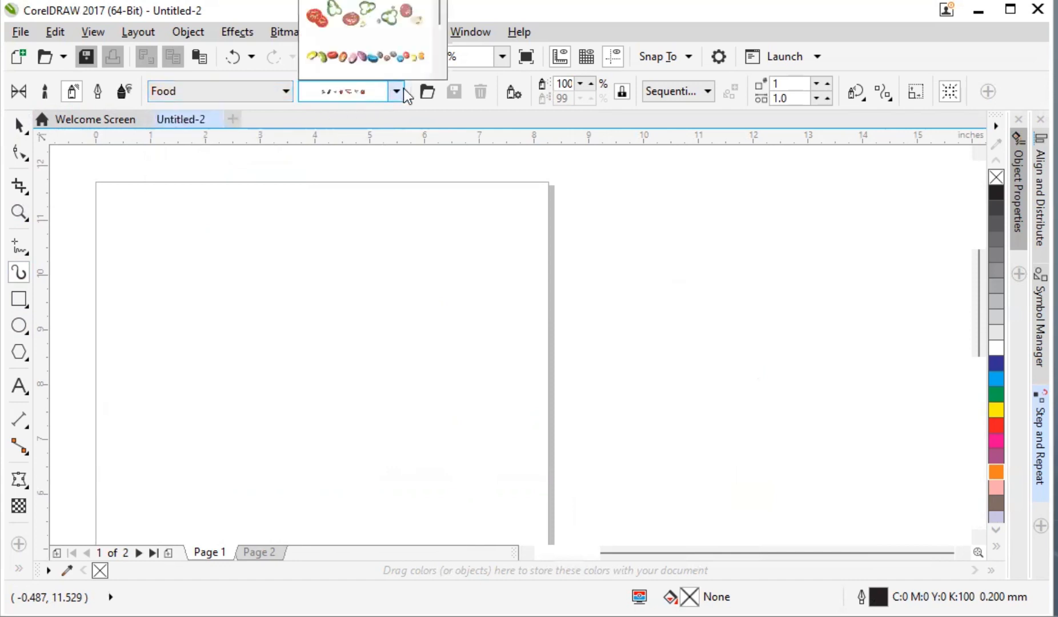
left_click(351, 24)
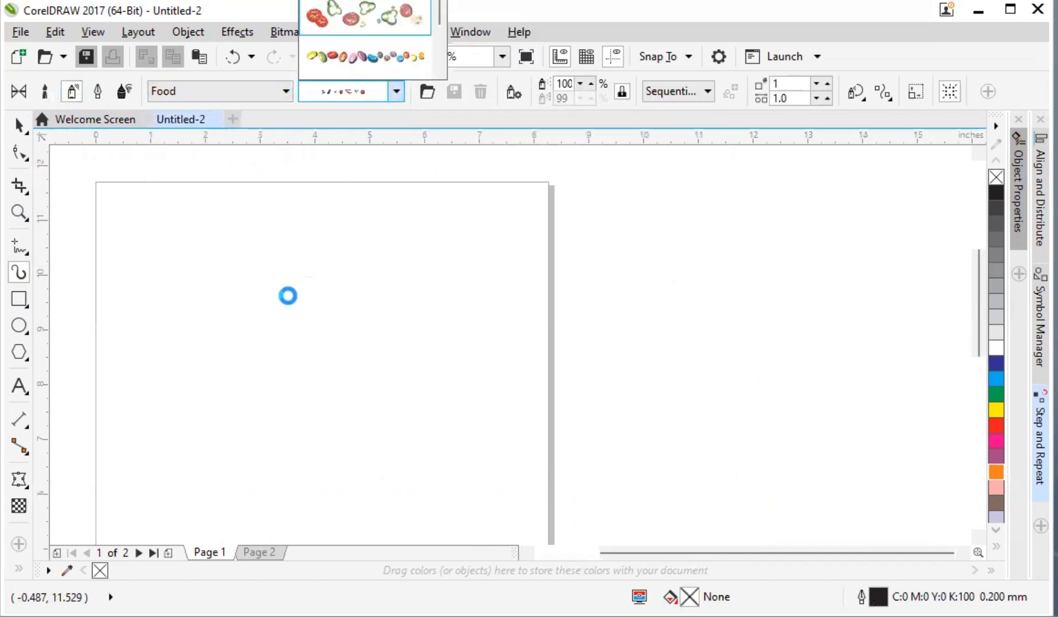
mouse_move(265, 276)
left_mouse_down()
mouse_move(370, 283)
mouse_move(360, 290)
left_mouse_up()
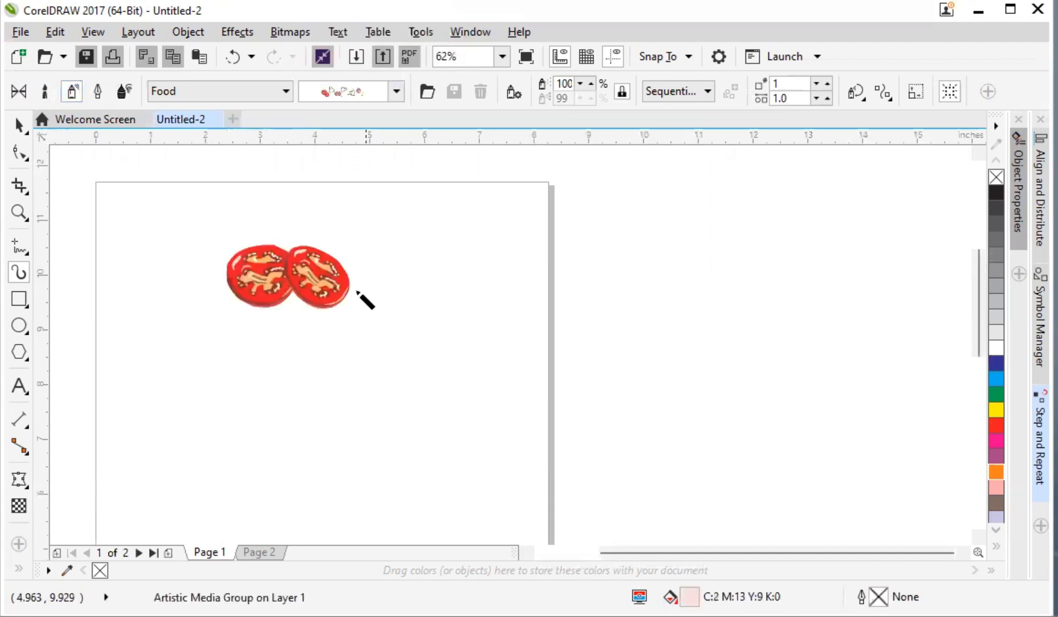
scroll(303, 280, "up", 3)
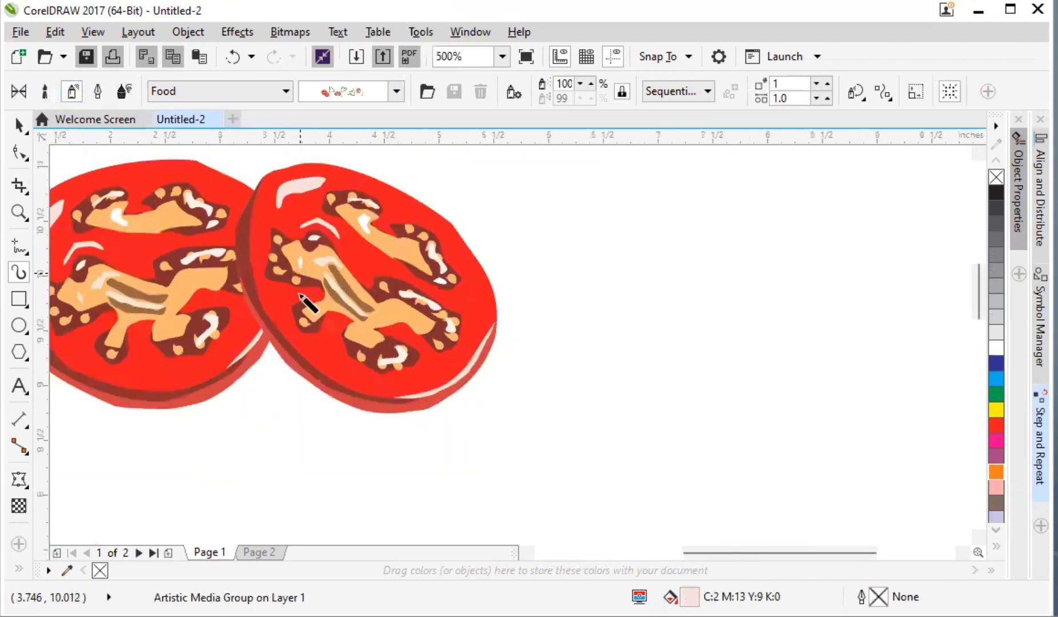
Step: Switch the sprayer to the bird-track pattern of the Footprint category and spray a row of bird tracks across the upper page
scroll(307, 302, "down", 2)
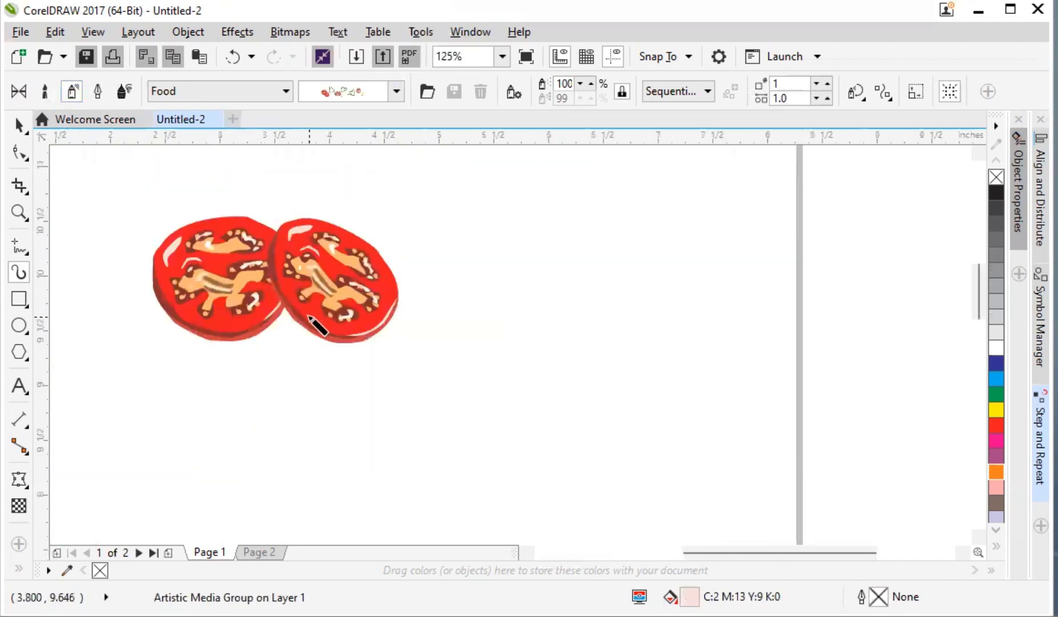
left_click(269, 90)
left_click(243, 143)
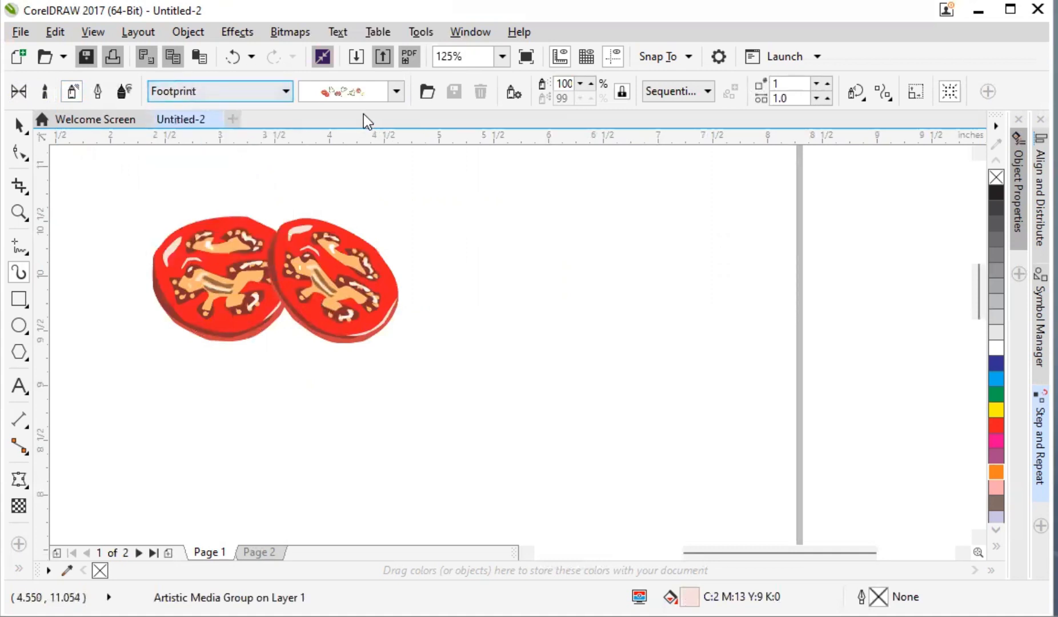
left_click(396, 91)
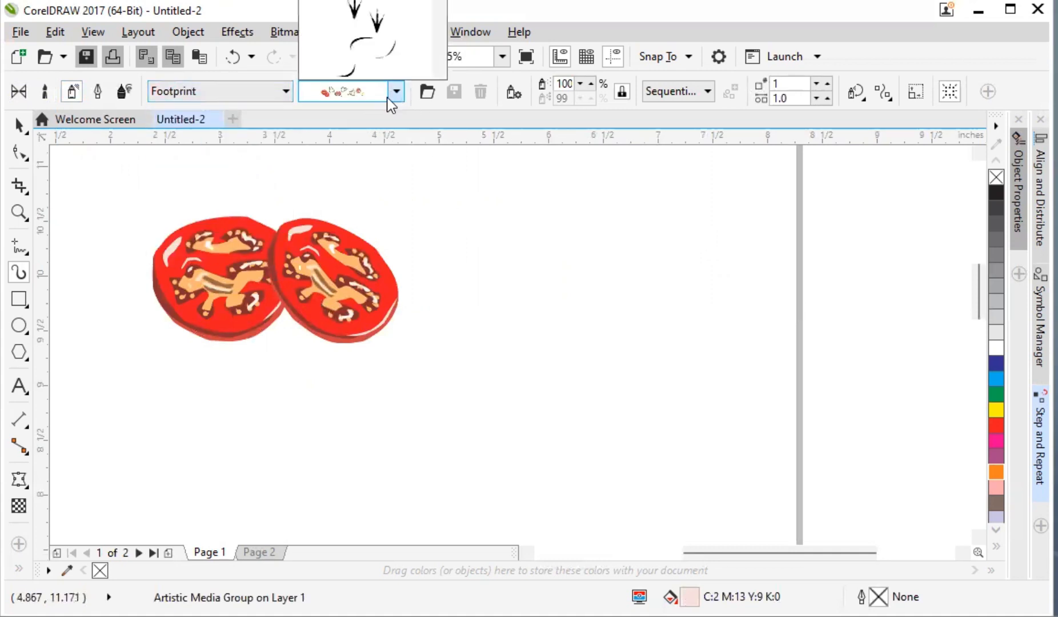
left_click(383, 48)
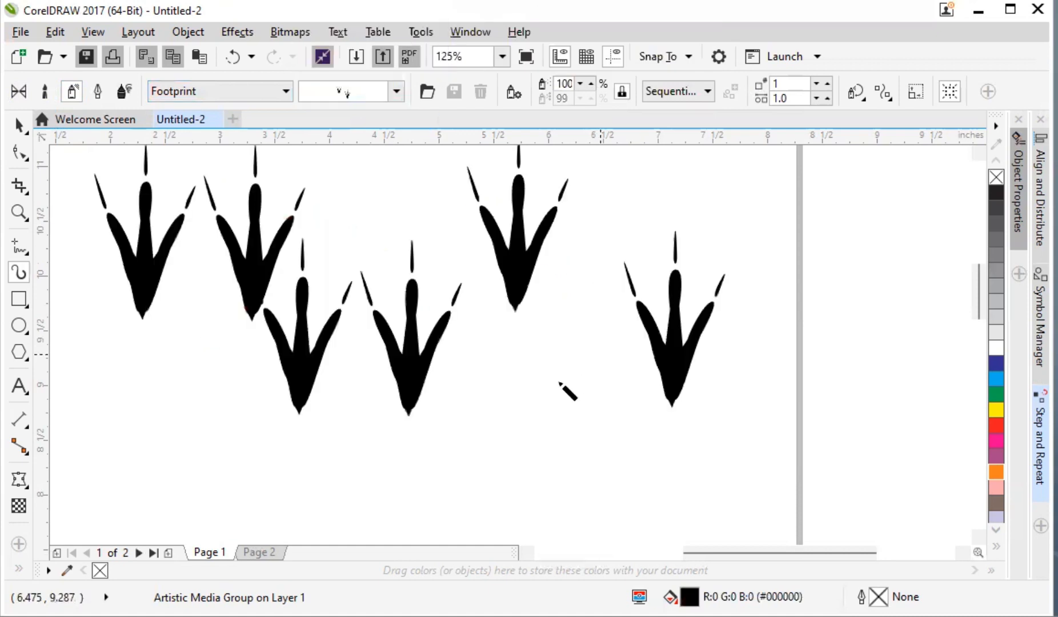
scroll(461, 478, "down", 2)
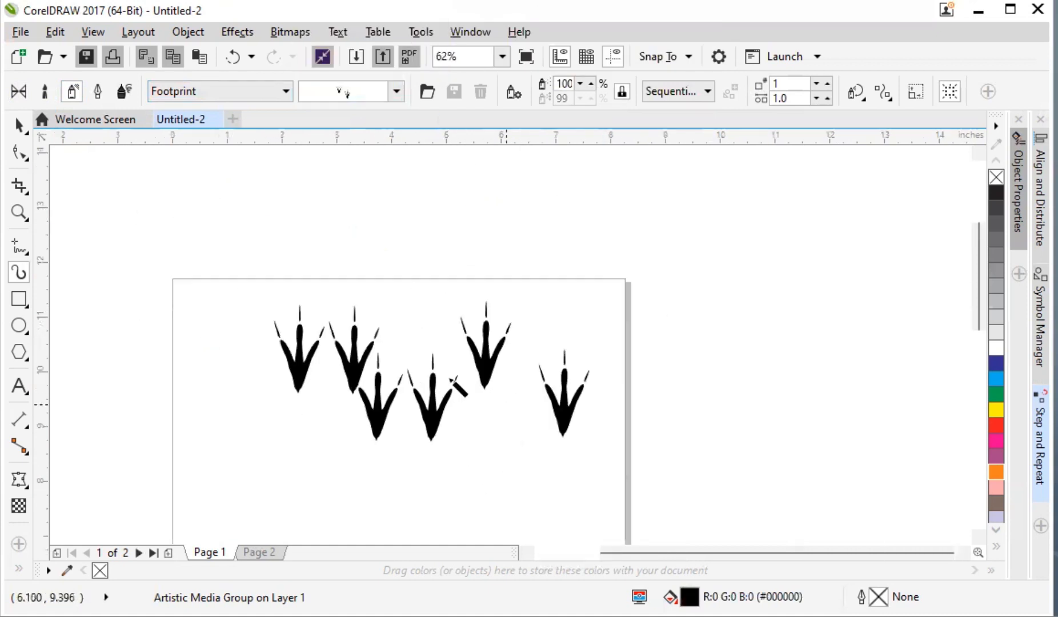
Step: Spray another trail of bird tracks below the first row, keeping the Footprint category
left_click(284, 91)
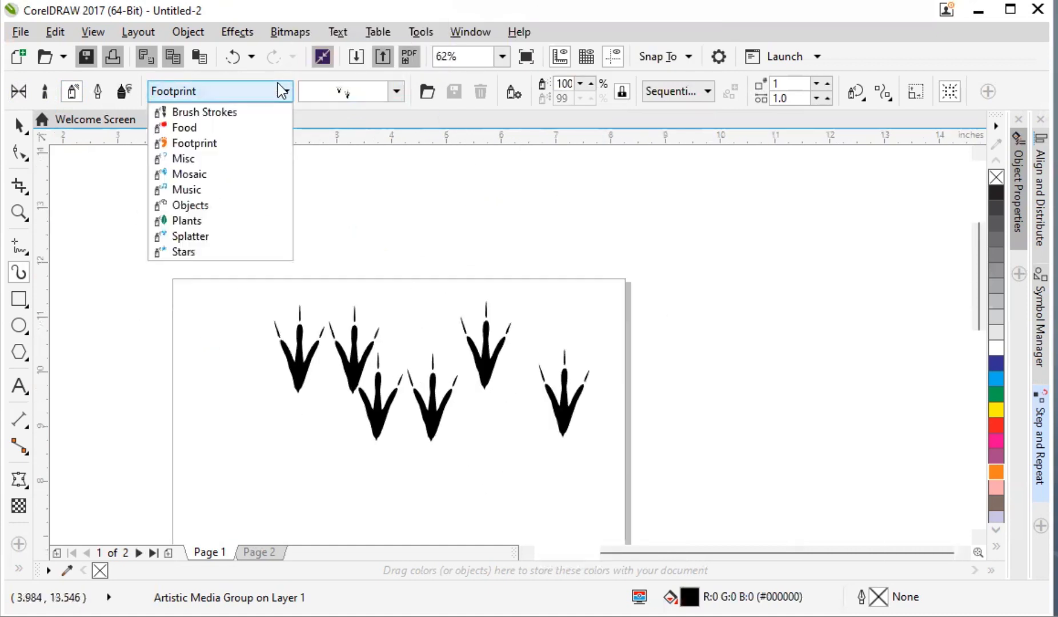
left_click(208, 248)
mouse_move(253, 457)
left_mouse_down()
mouse_move(267, 492)
mouse_move(426, 497)
left_mouse_up()
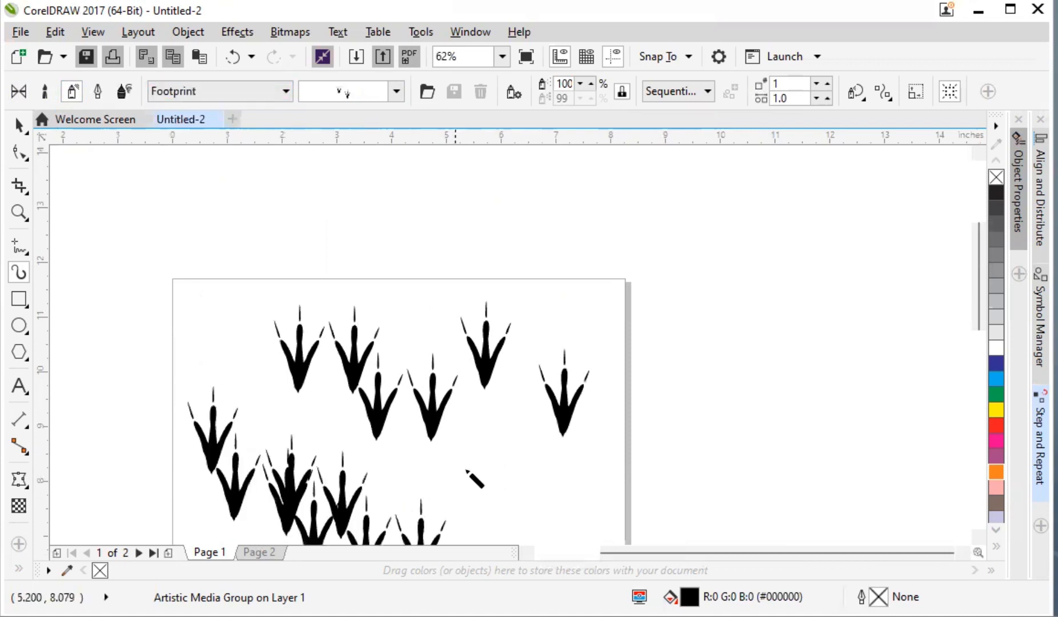
Step: Change the lower trail to the curved-line Footprint pattern, and spray one more trail beside it and another off the page
left_click(389, 96)
left_click(382, 68)
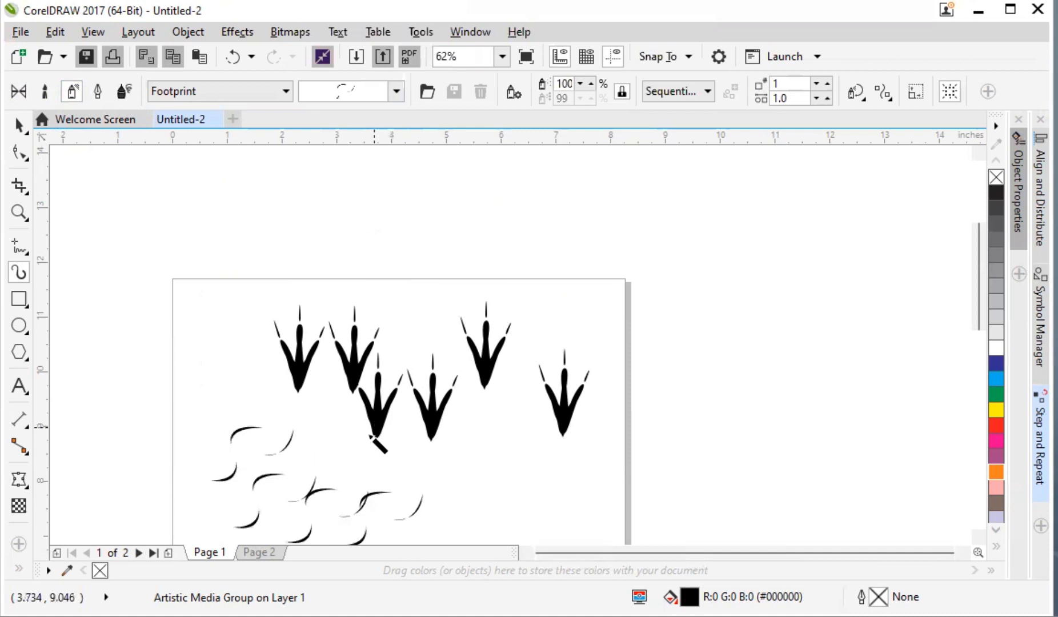
scroll(375, 423, "down", 2)
left_click_drag(438, 483, 508, 457)
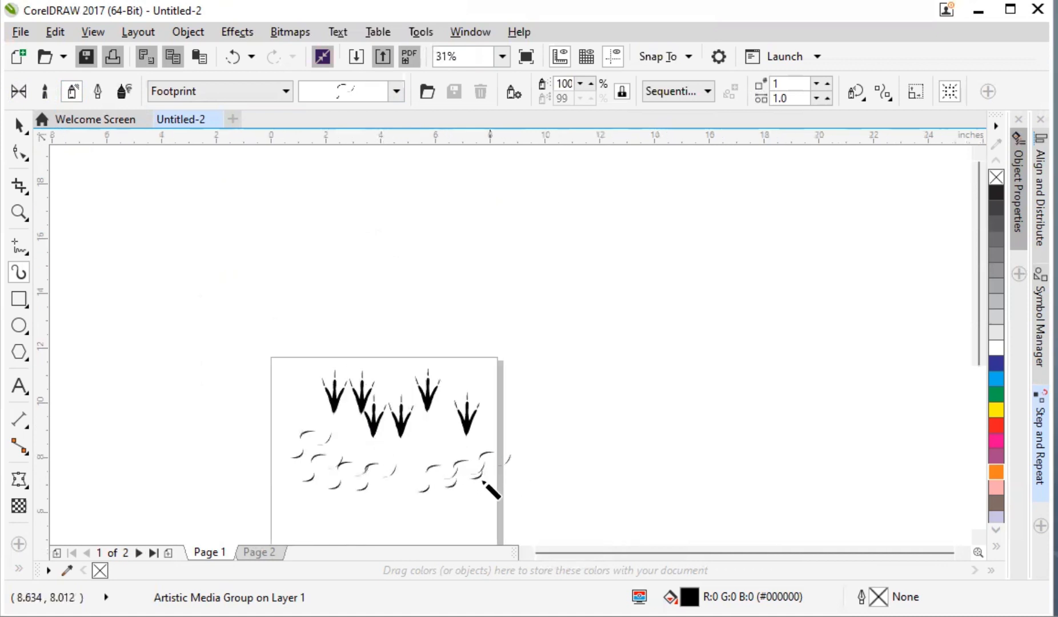
left_click_drag(583, 334, 558, 404)
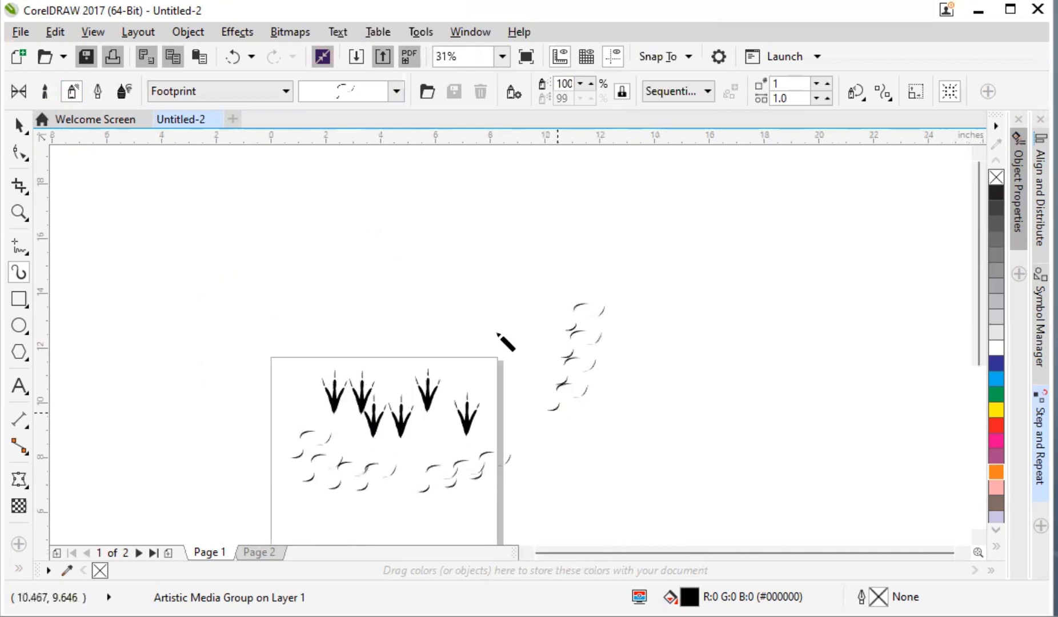
Step: Change the curved-line trail outside the page to the tree pattern from the Plants sprayer category
left_click(269, 97)
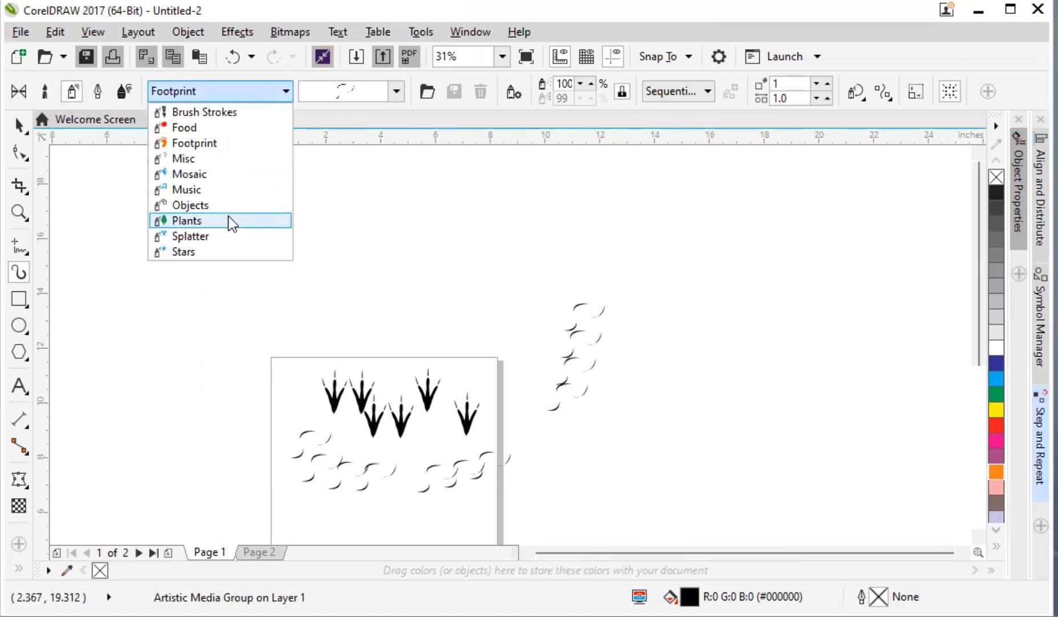
left_click(235, 221)
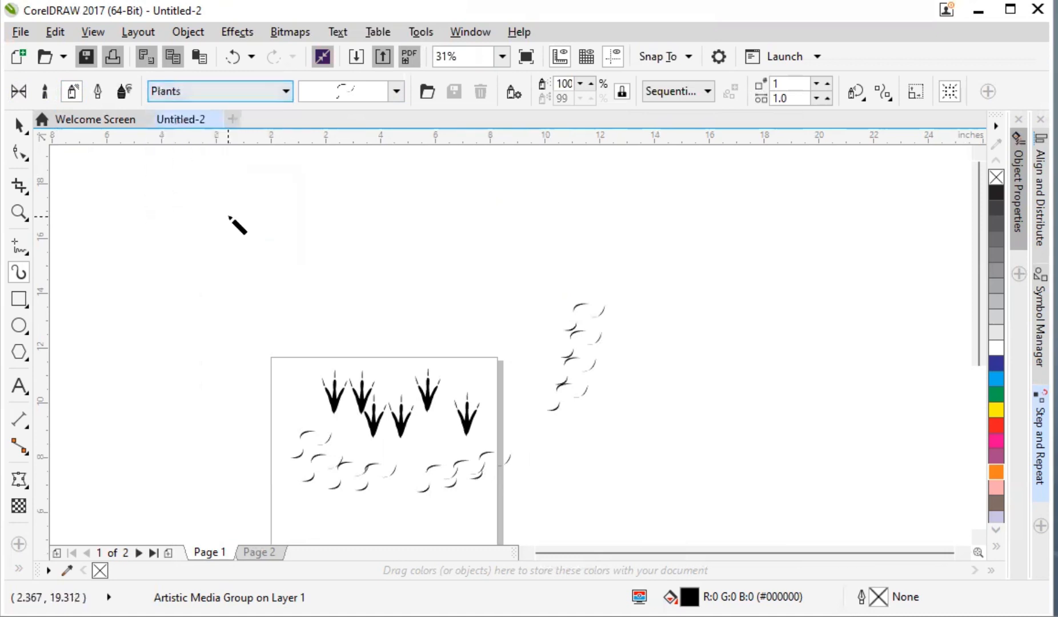
left_click(396, 91)
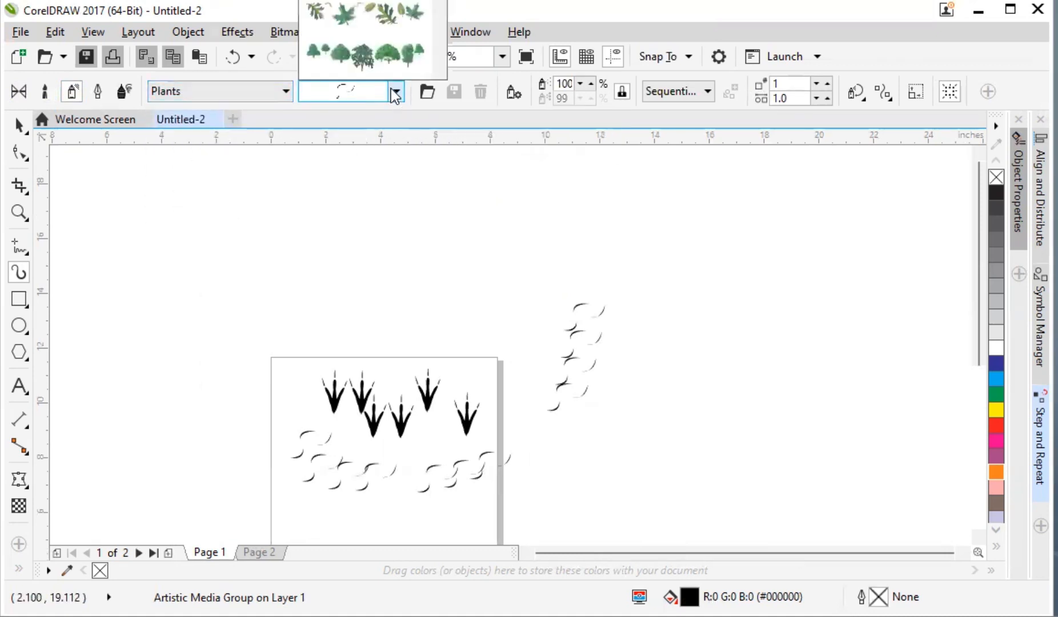
left_click(346, 66)
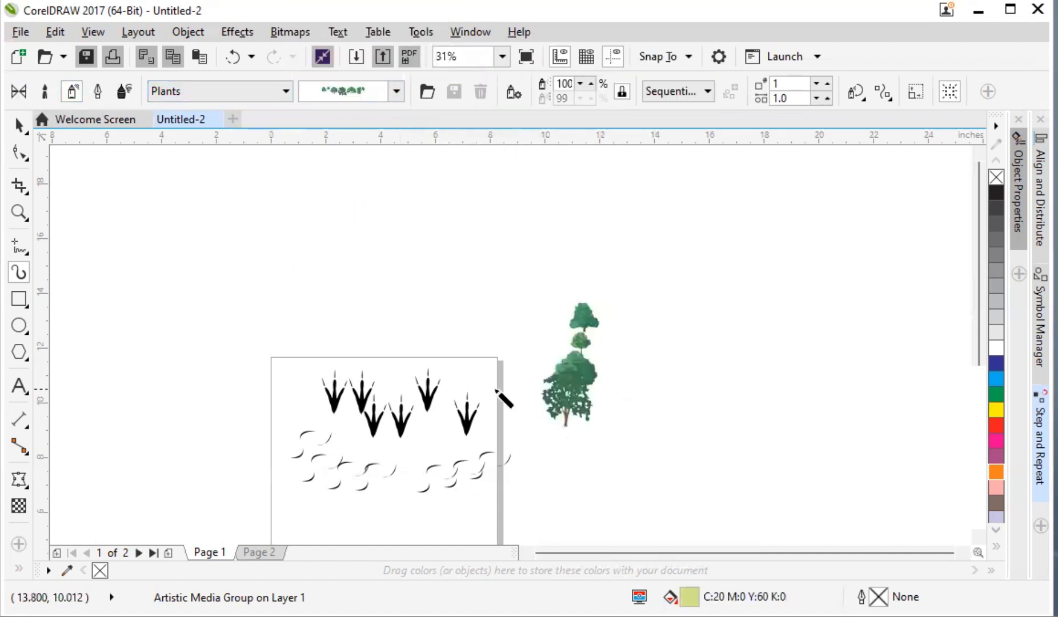
scroll(498, 394, "up", 1)
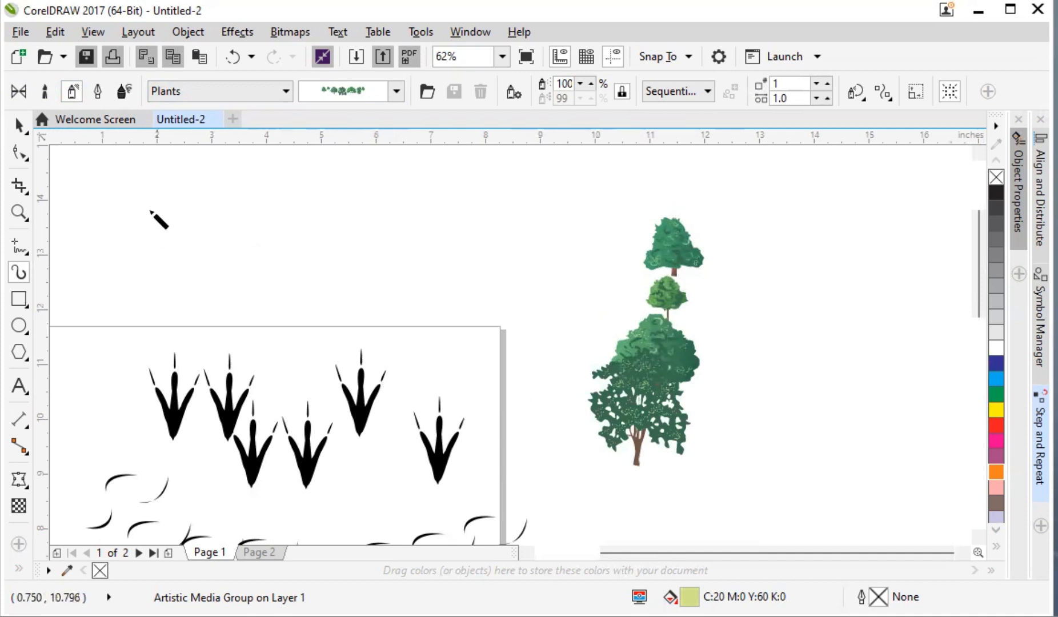
Step: Select the two bird tracks nearest the page's edge and replace their pattern with the leaves from the Plants category
left_click(20, 125)
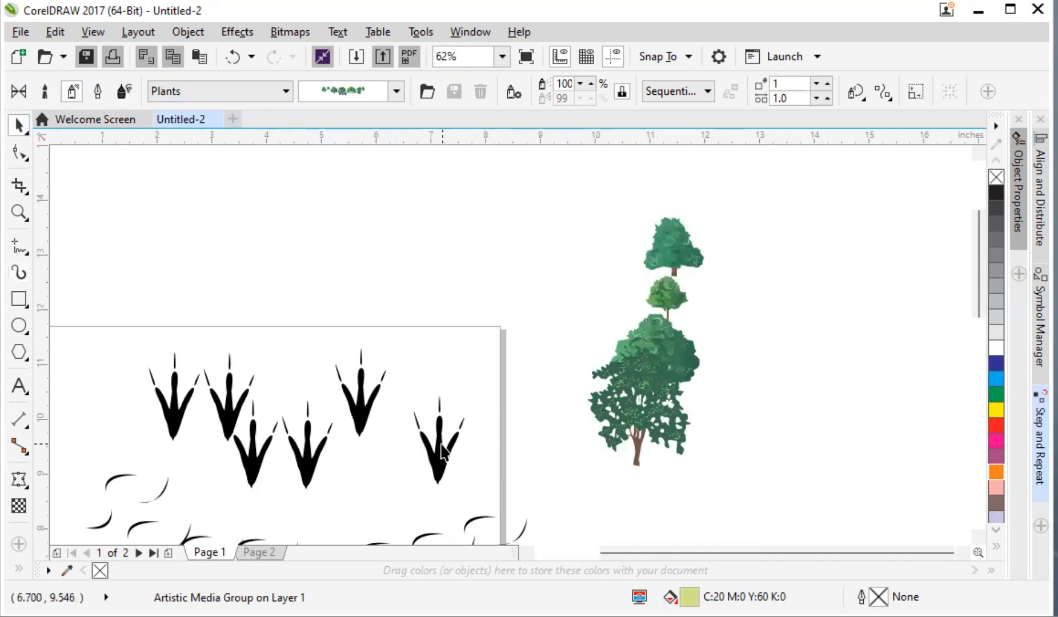
left_click(432, 452)
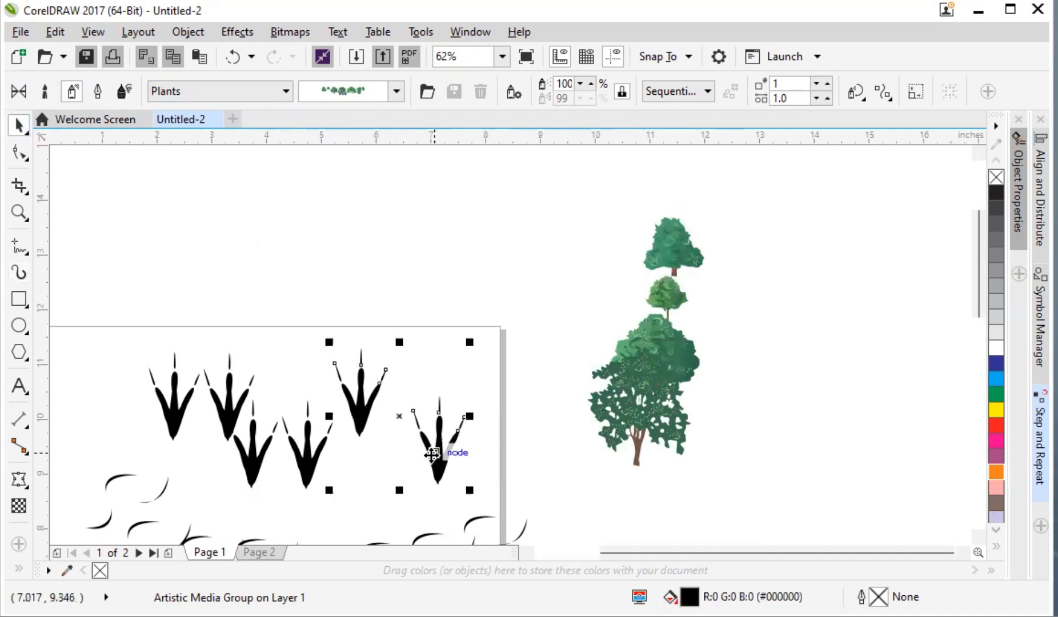
left_click(324, 93)
left_click(338, 65)
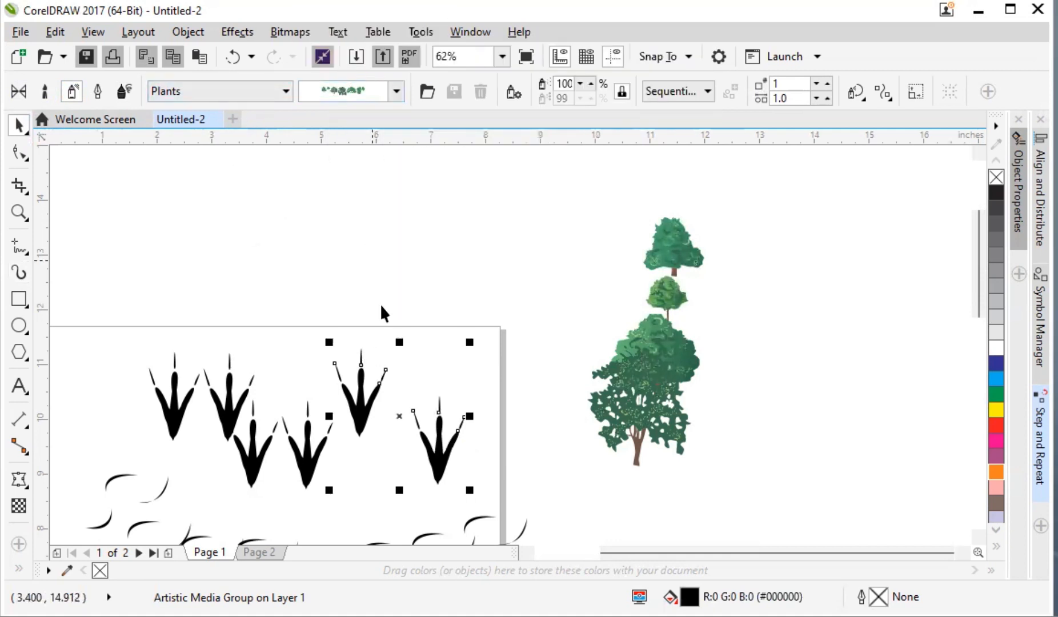
left_click(235, 251)
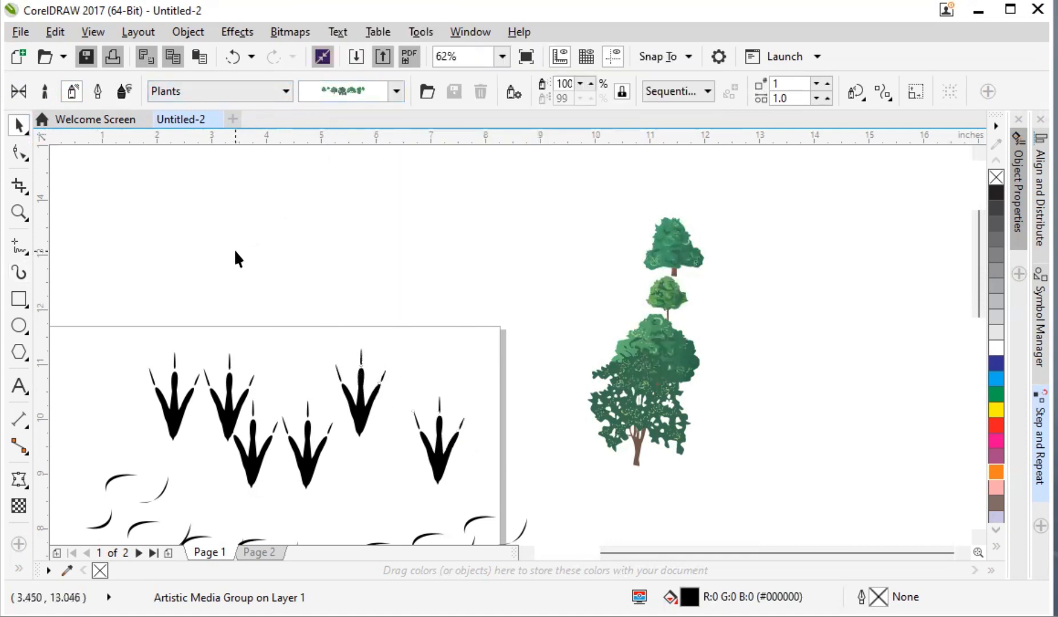
left_click(358, 394)
left_click(352, 90)
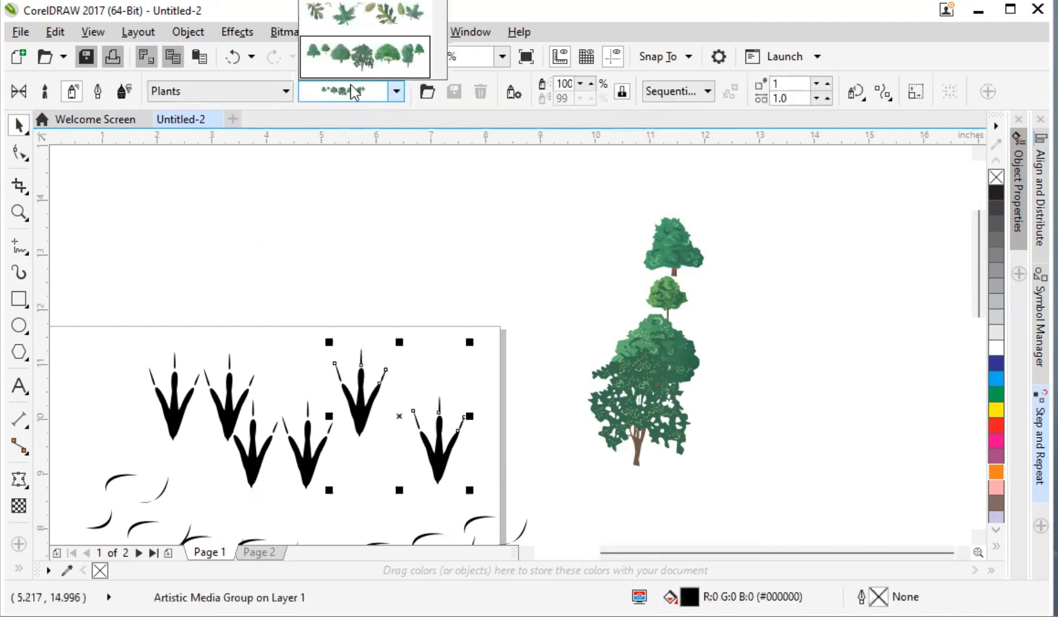
left_click(359, 26)
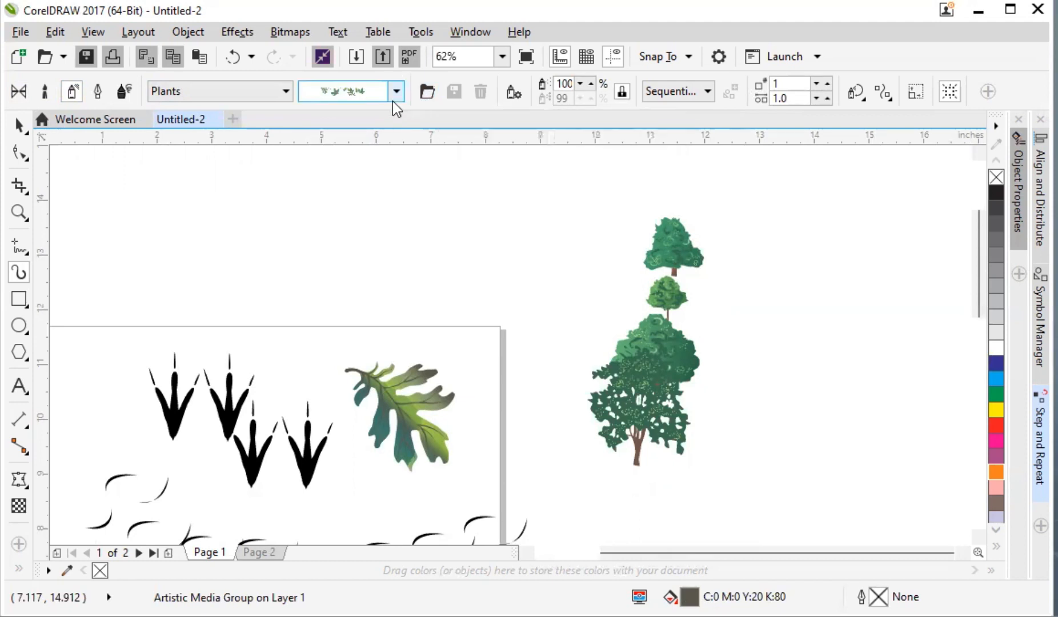
Step: Switch the Artistic Media tool to Calligraphic mode and set the calligraphic angle to 45
left_click(270, 97)
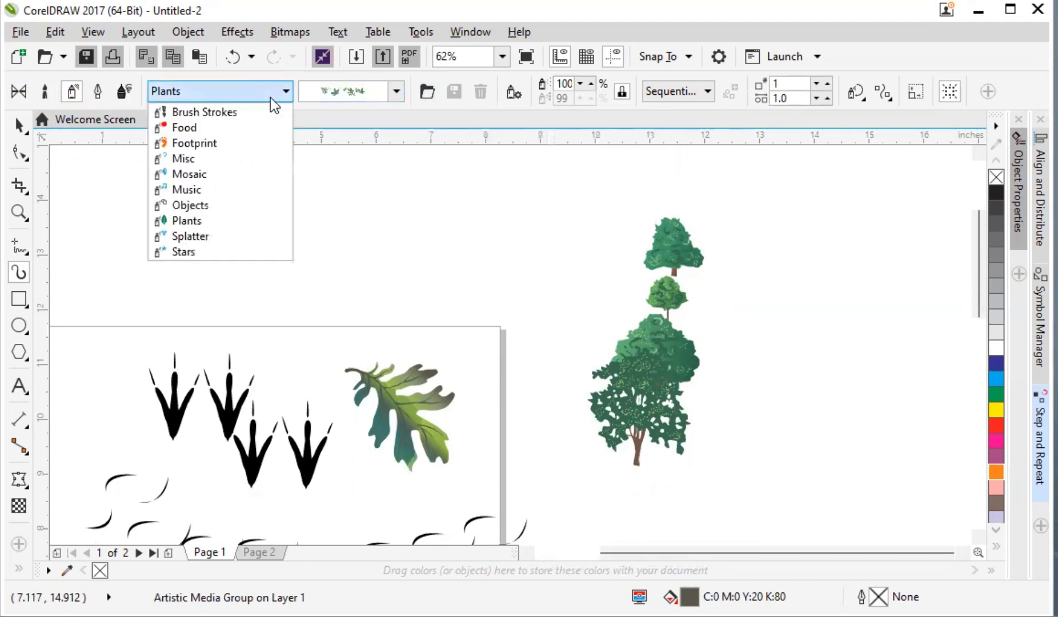
left_click(95, 97)
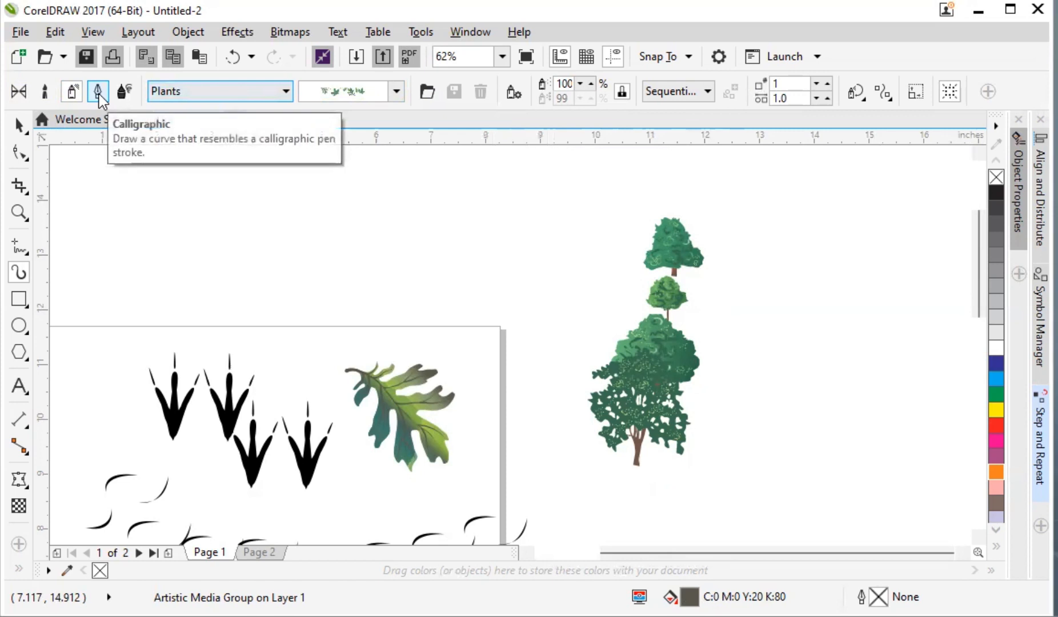
left_click(98, 92)
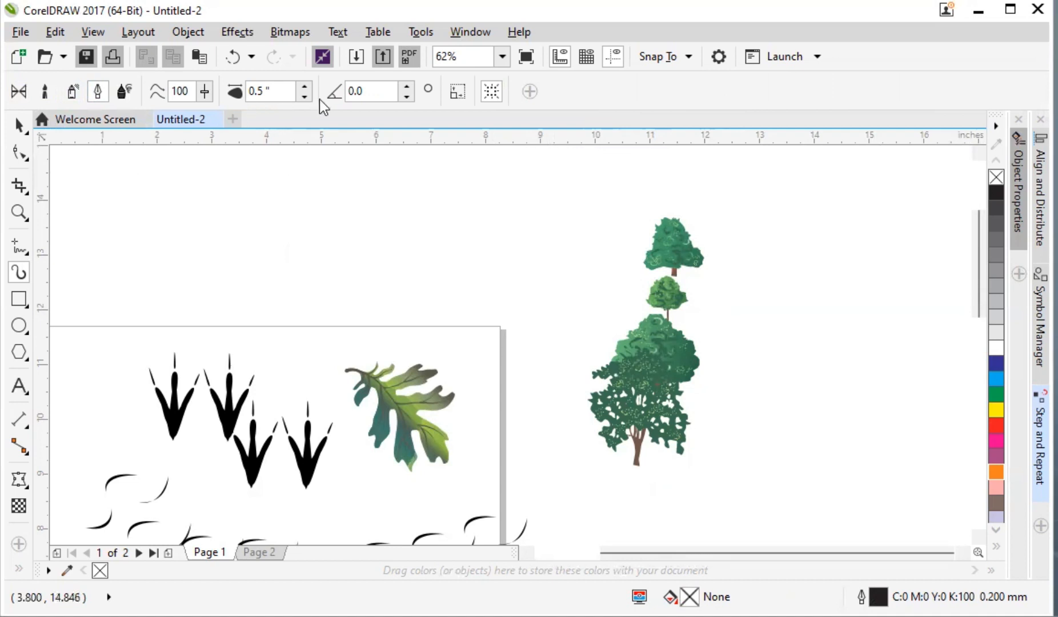
left_click_drag(369, 90, 335, 92)
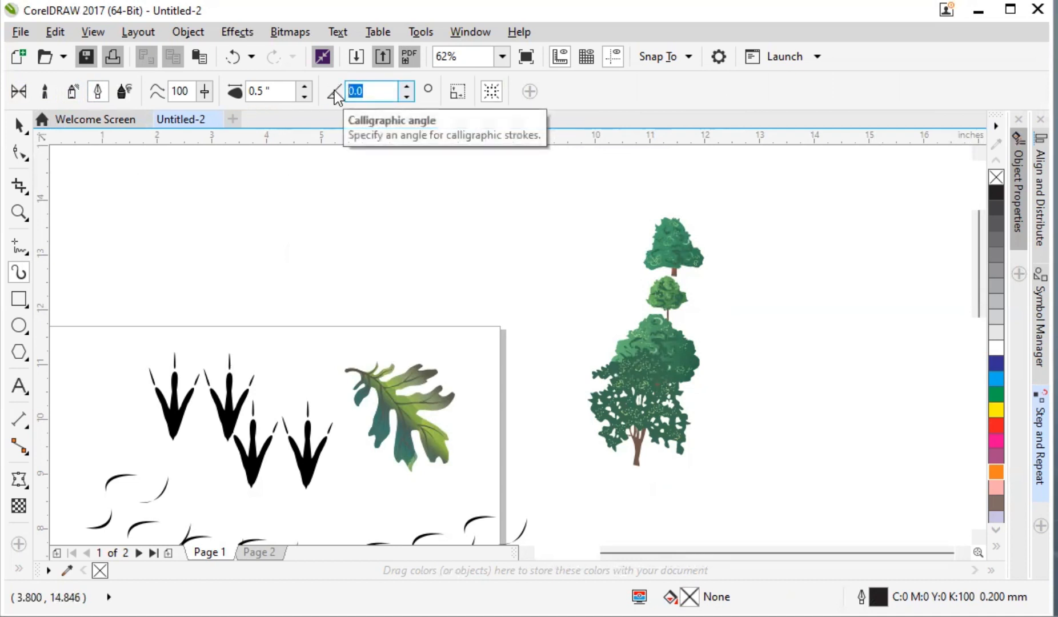
type("45")
key("Return")
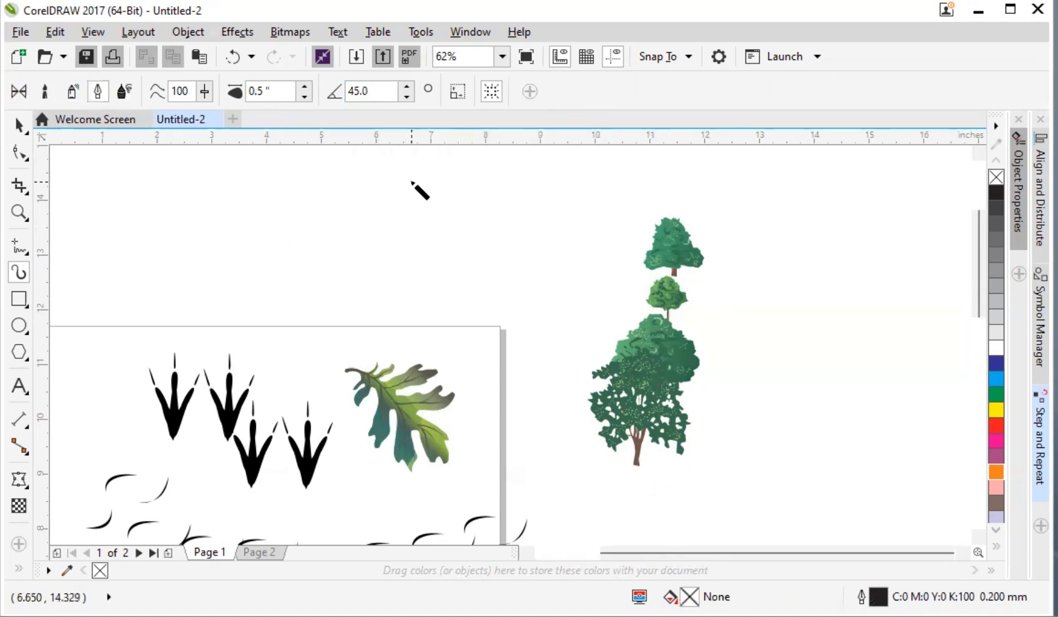
Step: Draw three short black tapering Preset strokes 1.0" wide above the page
left_click_drag(392, 172, 423, 288)
mouse_move(271, 207)
left_mouse_down()
mouse_move(256, 259)
mouse_move(301, 290)
left_mouse_up()
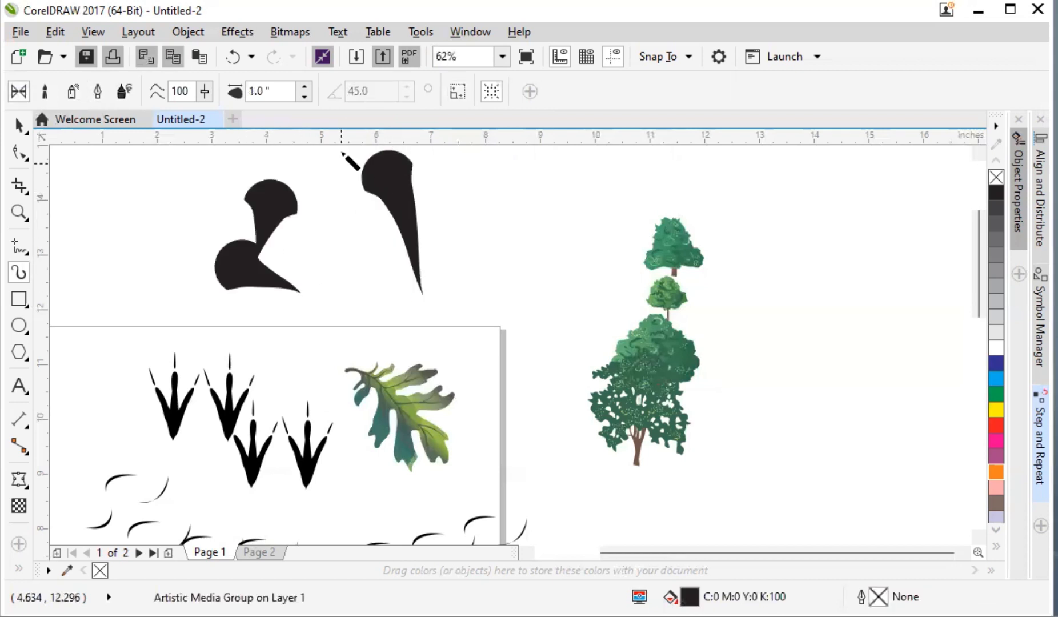
left_click(19, 124)
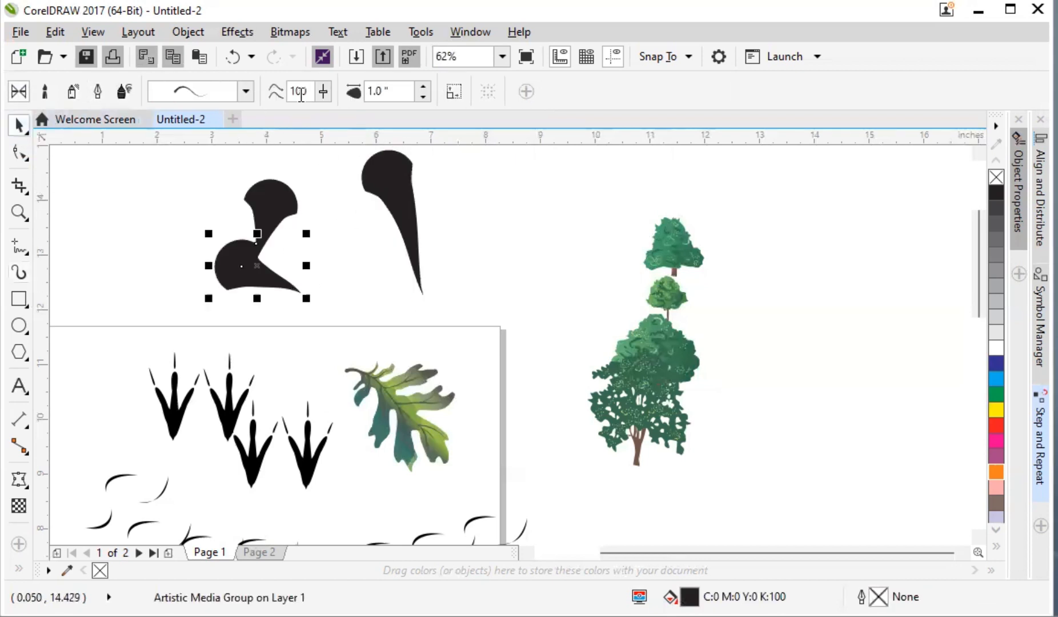
Step: Return to Calligraphic mode, set the calligraphic angle to 0.0 and draw a short slanted stroke beside the trees
left_click(99, 92)
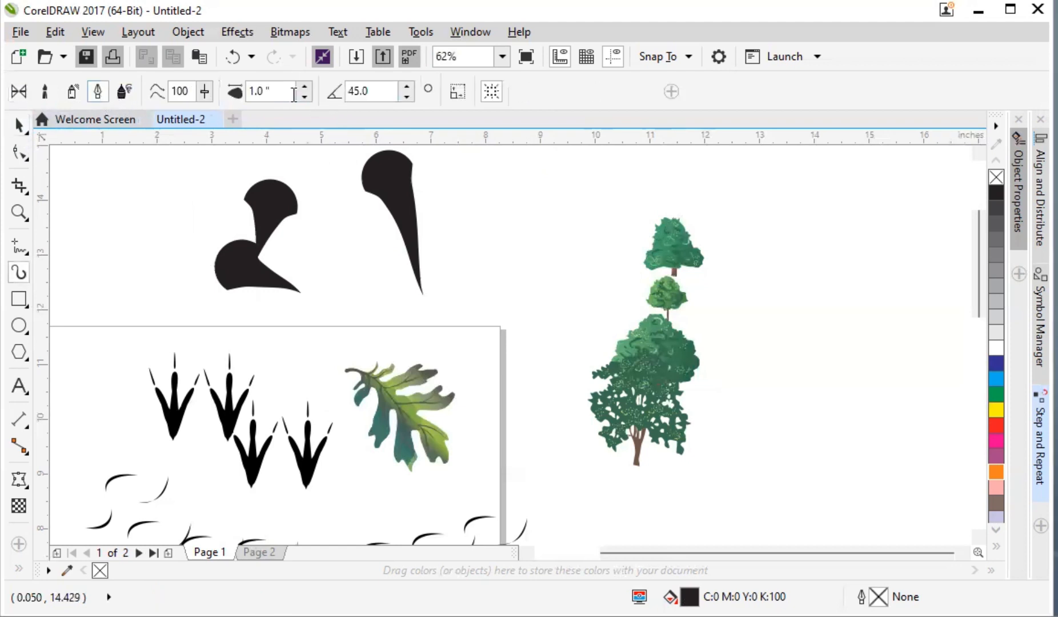
left_click(380, 92)
left_click(380, 91)
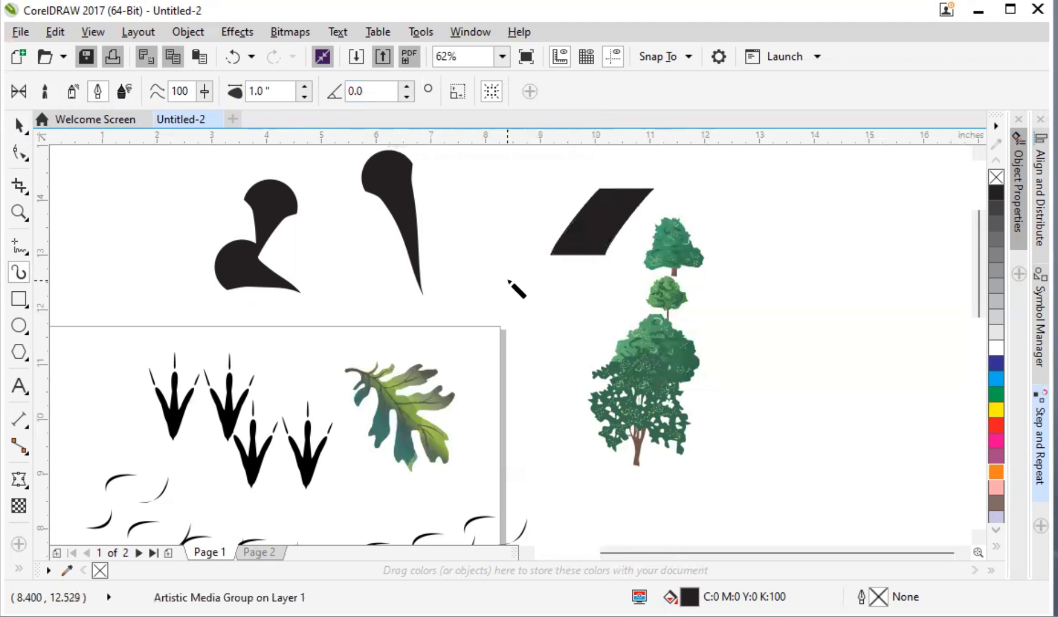
Step: Draw a tall vertical stroke, a wide bowl-shaped curve and two short dot-like marks in Arabic lettering style beyond the trees
scroll(678, 396, "down", 2)
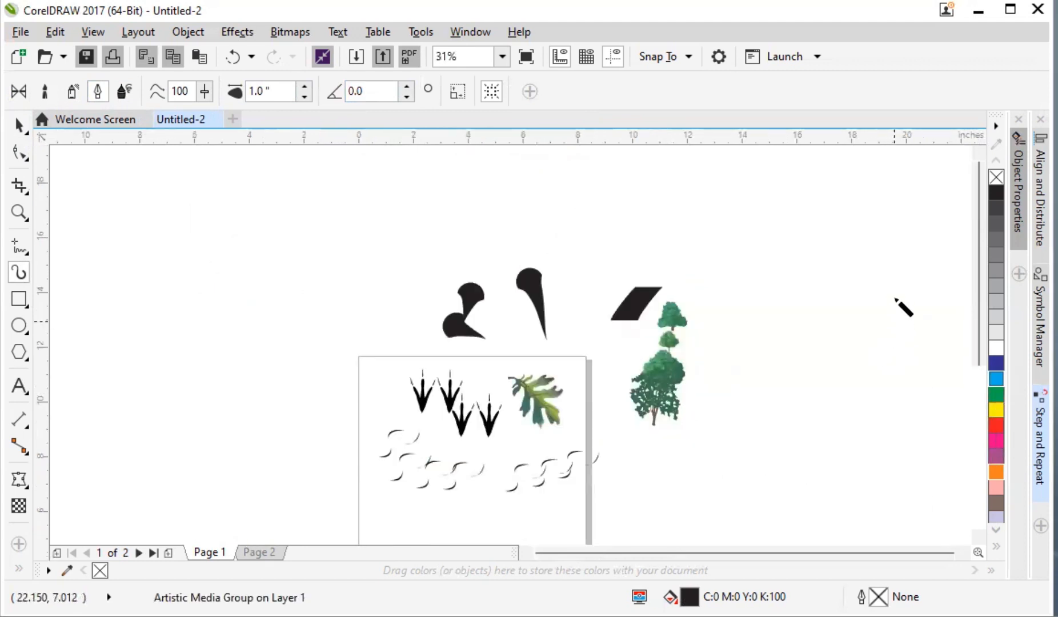
left_click_drag(893, 288, 904, 387)
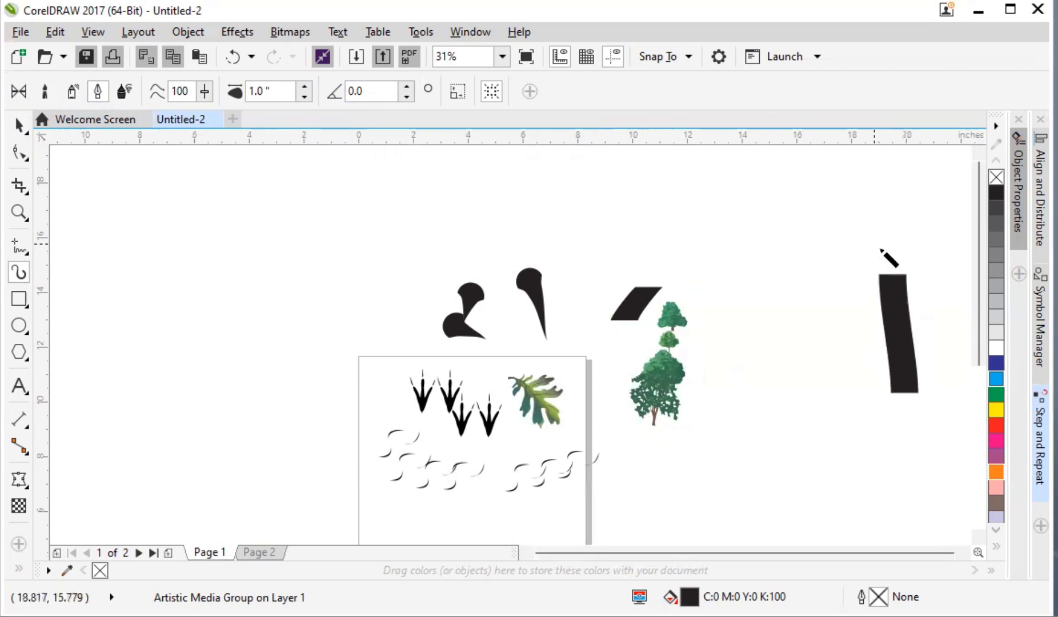
left_click_drag(863, 246, 907, 255)
mouse_move(869, 289)
left_mouse_down()
mouse_move(836, 322)
mouse_move(752, 327)
mouse_move(710, 303)
left_mouse_up()
left_click_drag(779, 351, 803, 362)
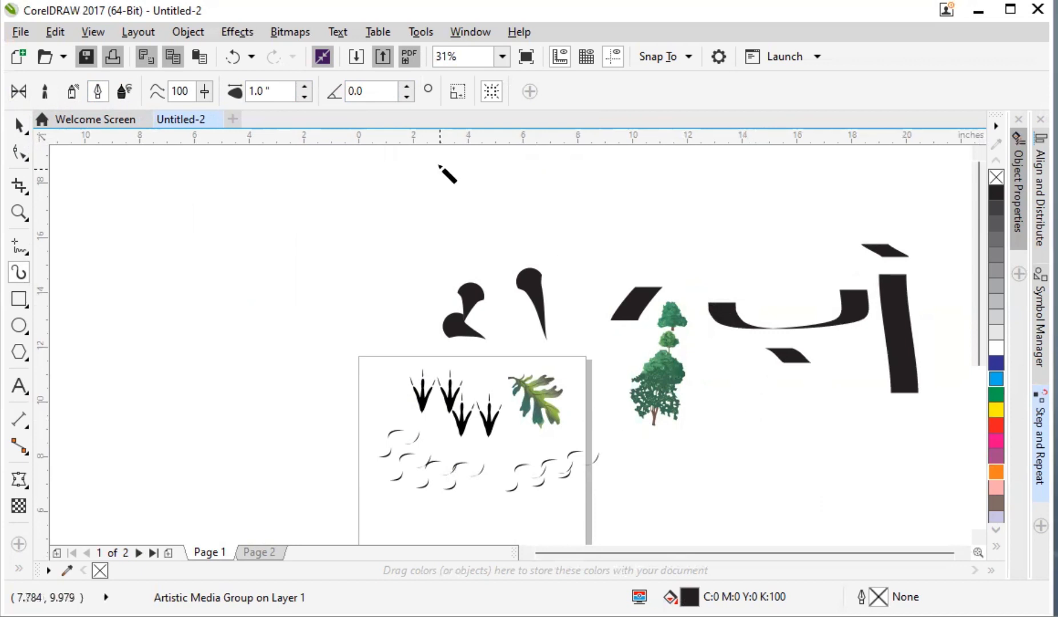
Step: Set the calligraphic angle of the dot-like mark below the bowl-shaped curve to 30
left_click(382, 92)
left_click(381, 92)
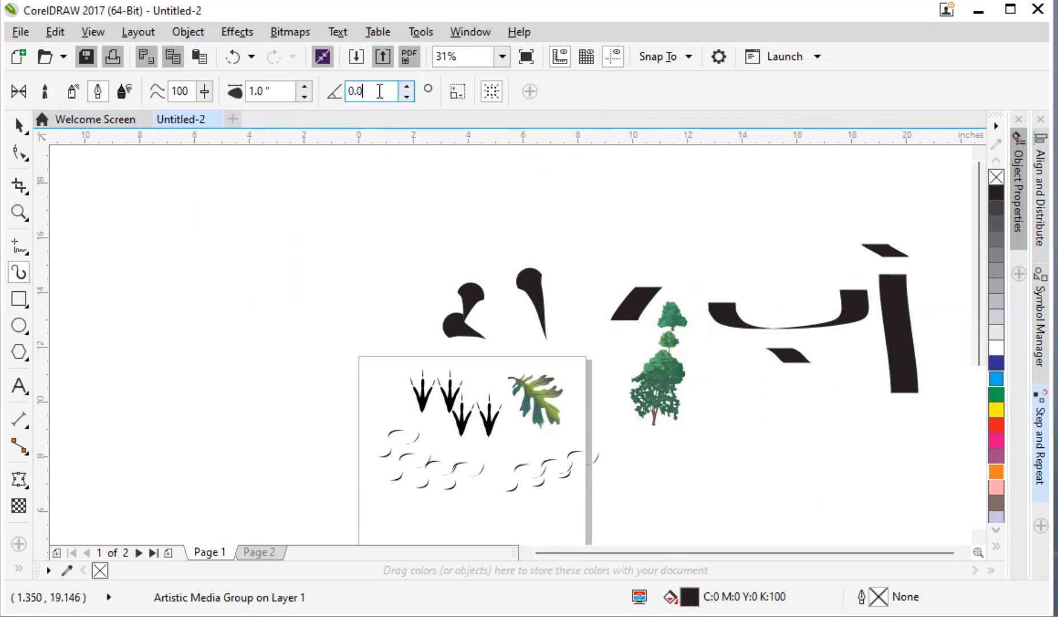
double_click(376, 91)
type("30")
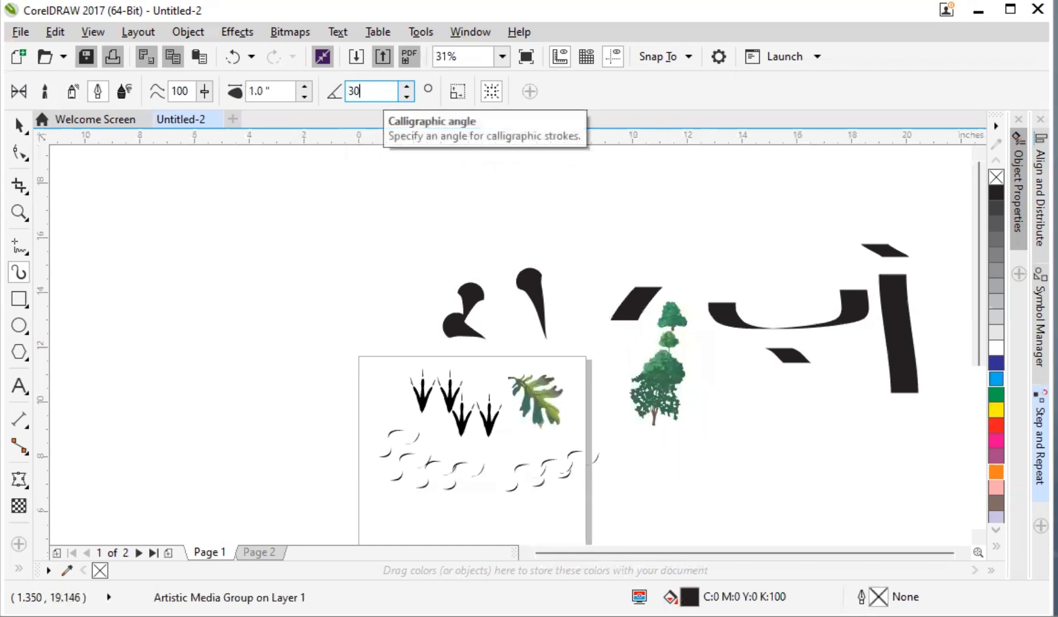
key("Return")
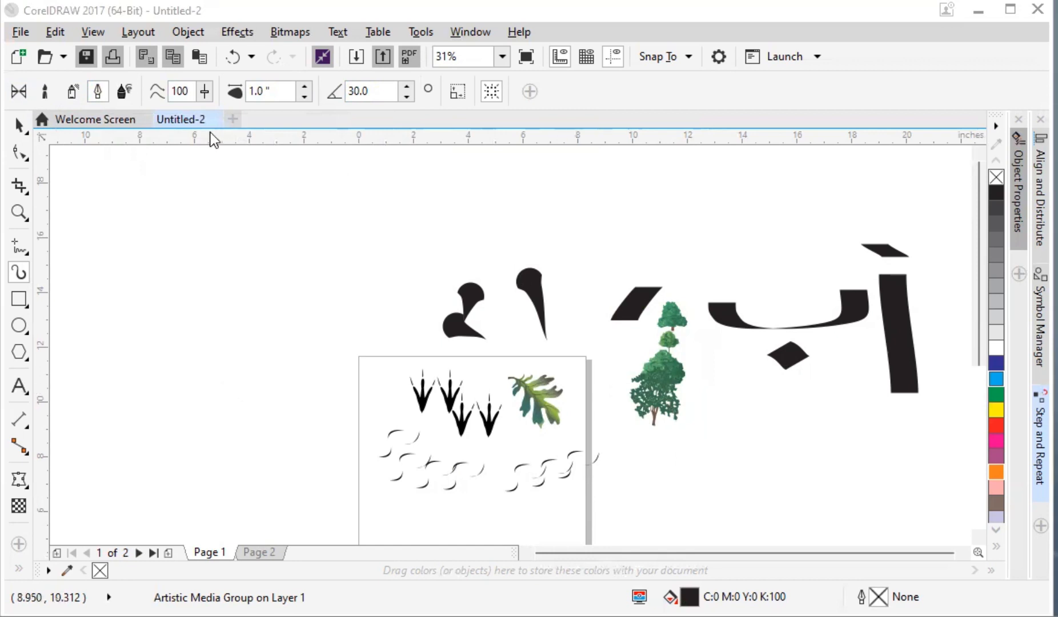
Step: Switch Artistic Media to Expression mode and draw several thick 1.0" diagonal, vertical and crossing strokes beside and above the page
left_click(122, 93)
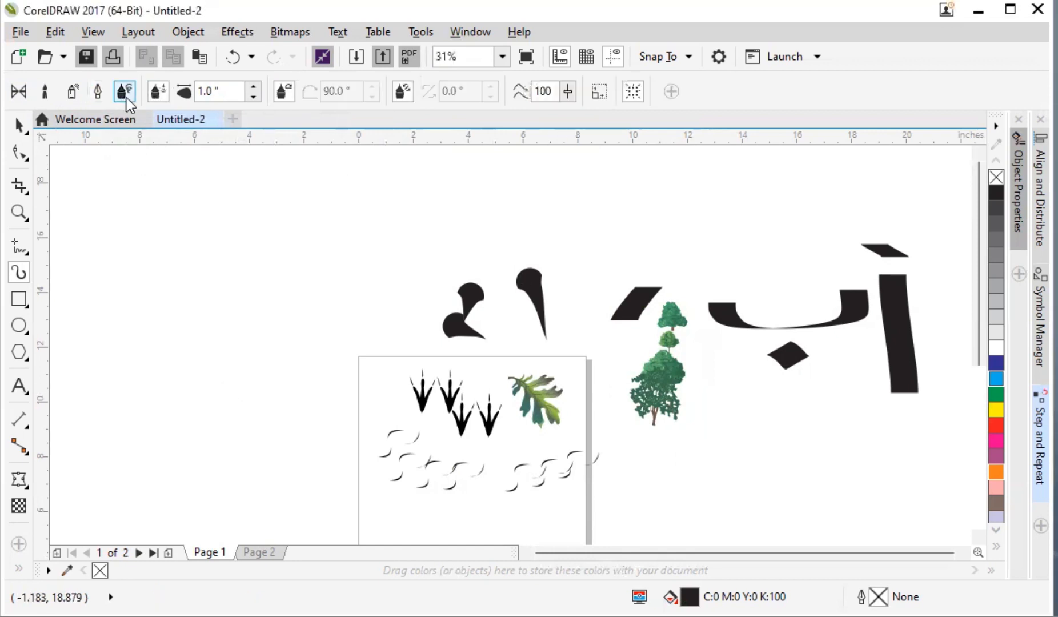
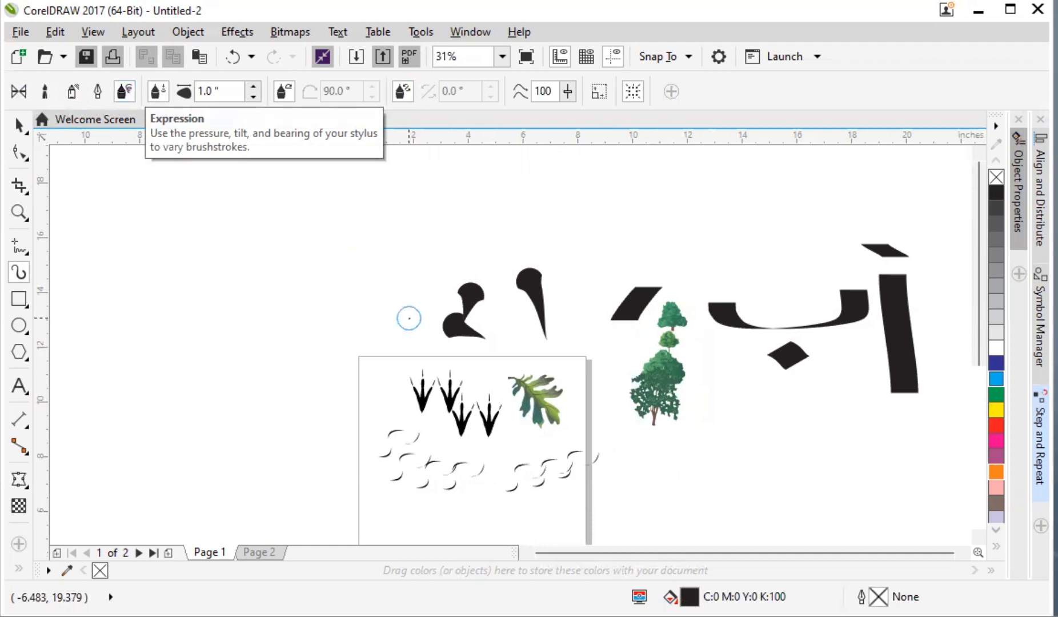
mouse_move(338, 201)
left_mouse_down()
mouse_move(247, 311)
mouse_move(289, 476)
left_mouse_up()
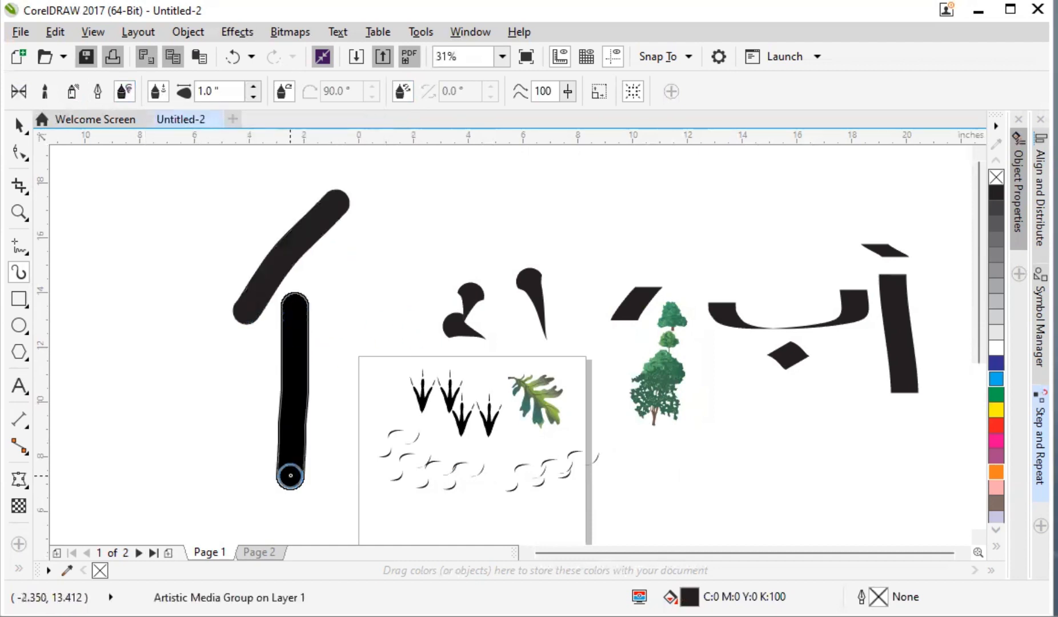
left_click_drag(145, 411, 265, 382)
left_click_drag(210, 486, 208, 343)
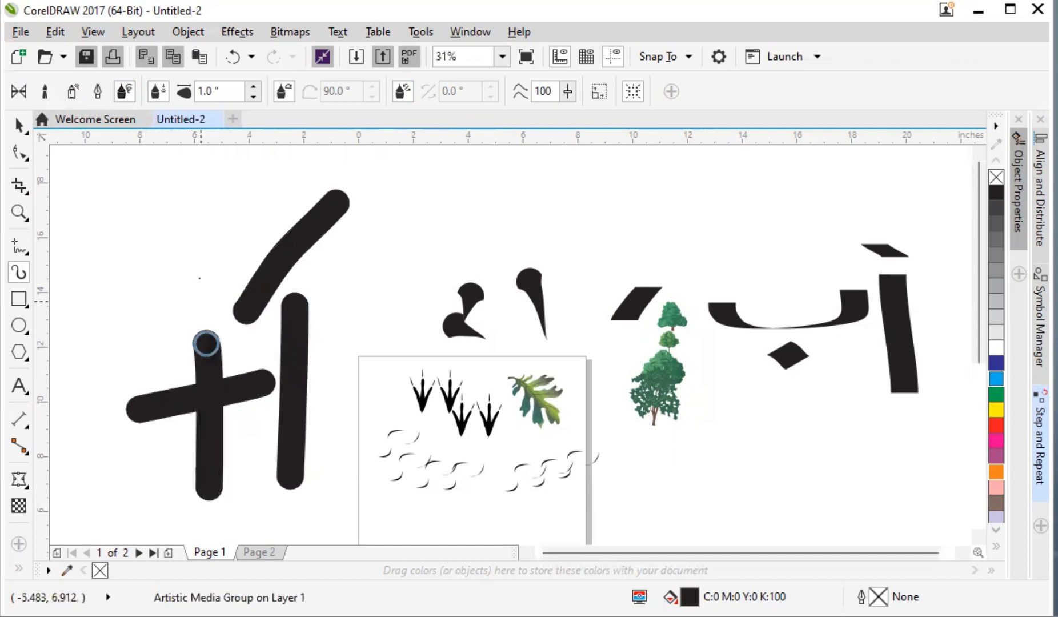
left_click_drag(172, 224, 171, 326)
left_click_drag(137, 291, 298, 292)
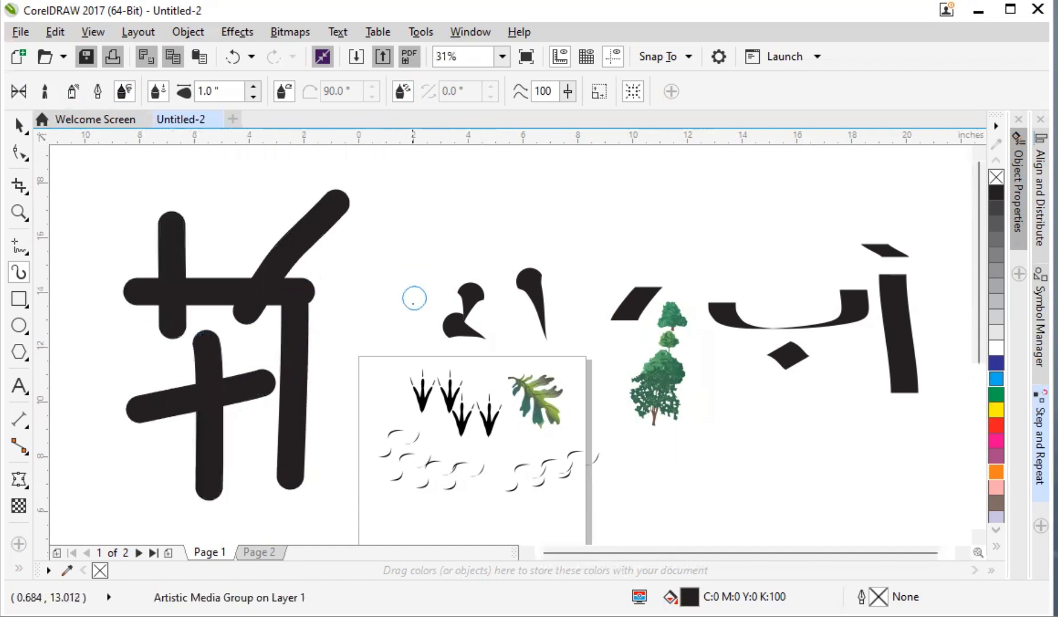
left_click_drag(445, 239, 433, 335)
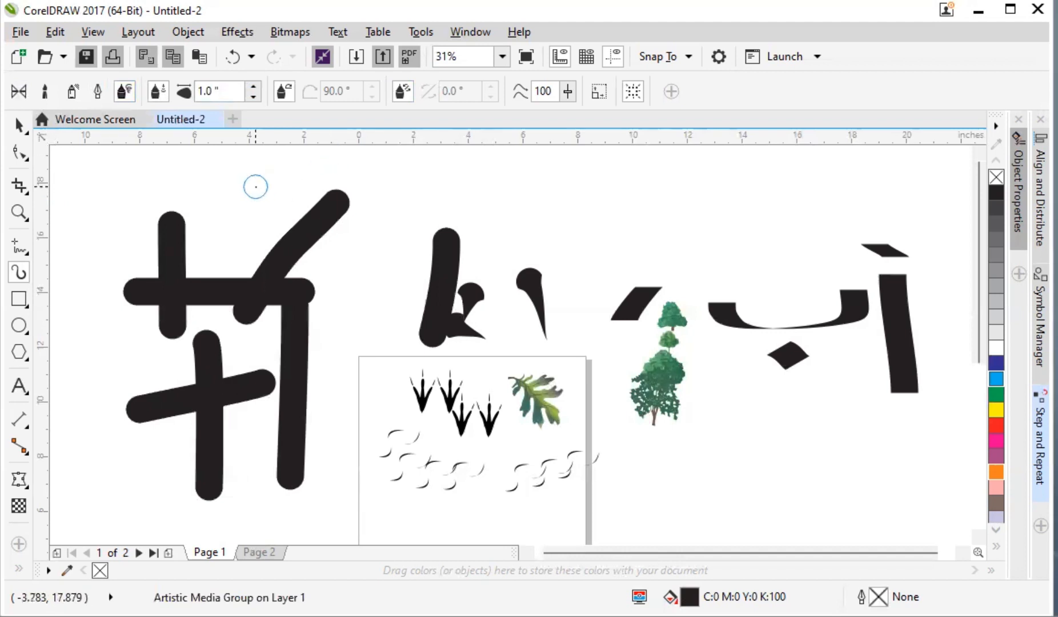
Step: Select all the artwork on and around the page and delete it
scroll(206, 289, "down", 2)
left_click(19, 124)
left_click_drag(80, 202, 633, 407)
key("Delete")
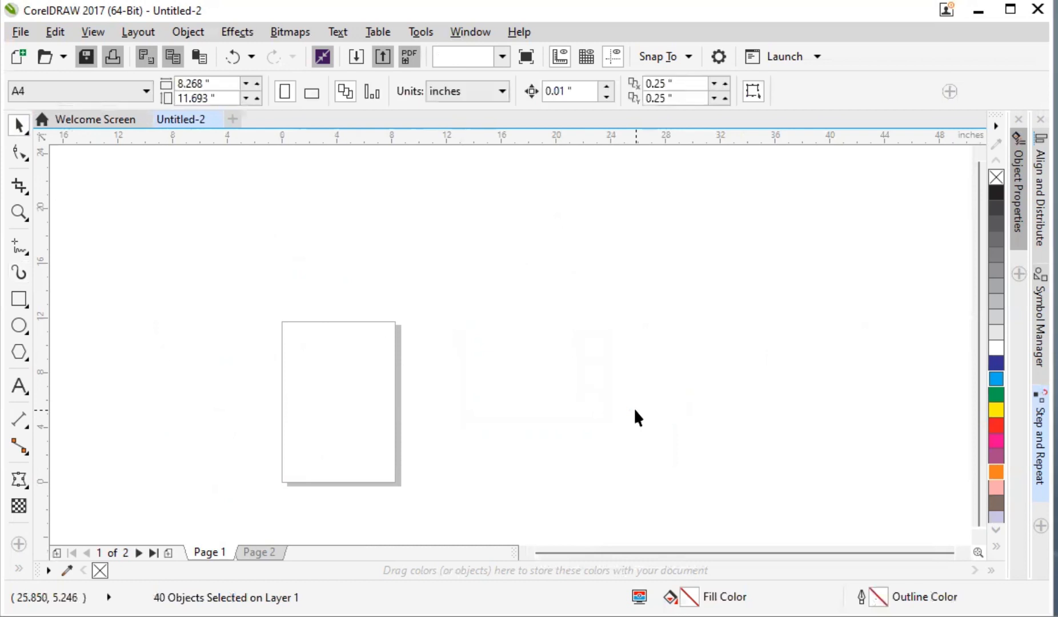
Step: Draw a square of about 2.85" per side with the Rectangle tool in the upper part of the page
left_click(19, 300)
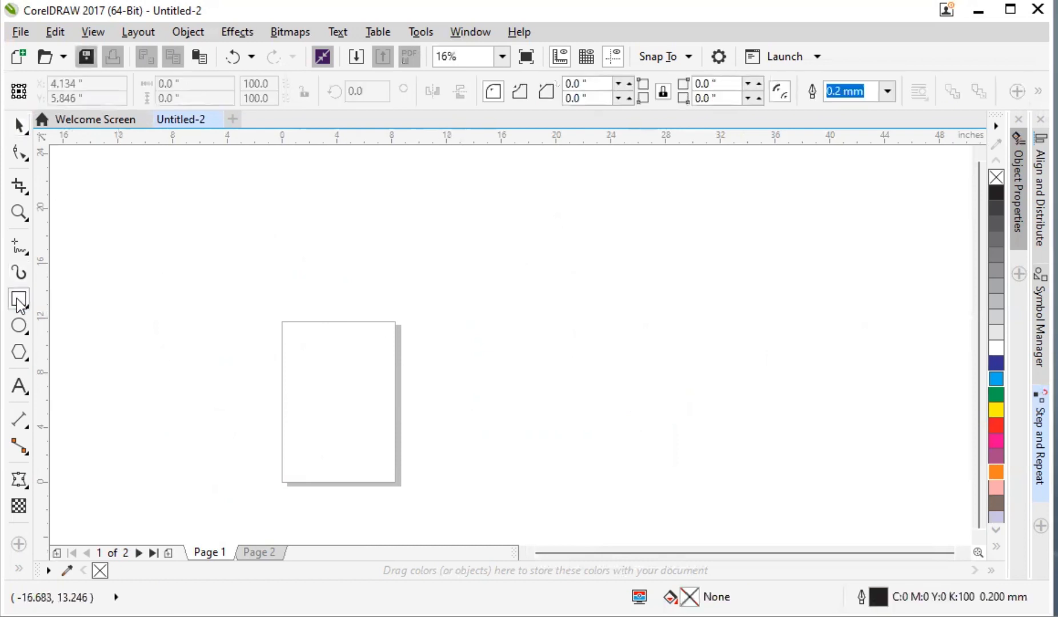
left_click(21, 303)
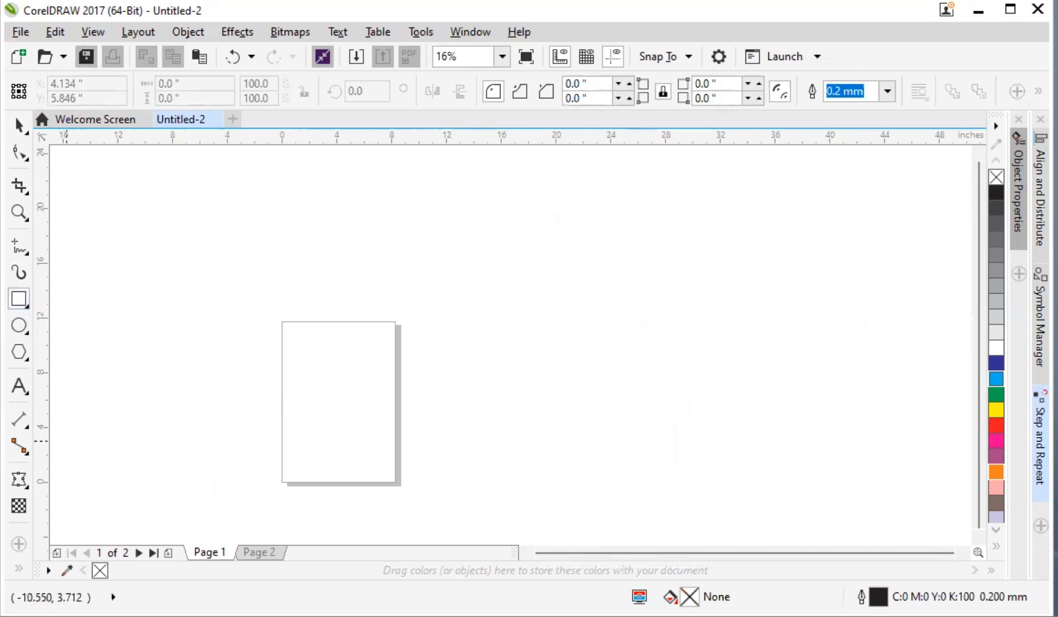
scroll(286, 372, "up", 2)
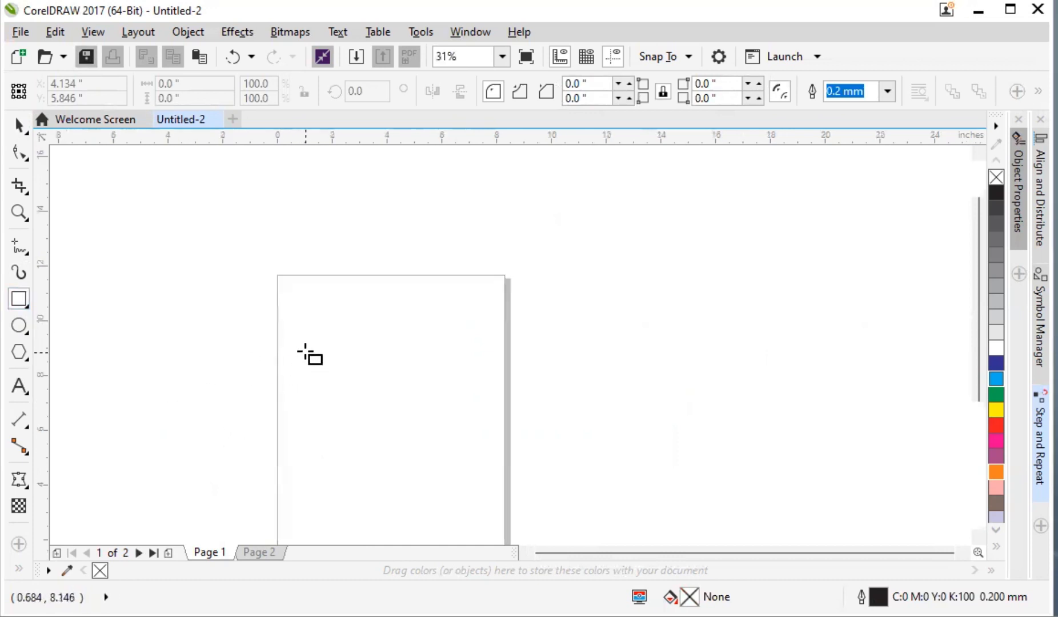
scroll(307, 366, "up", 1)
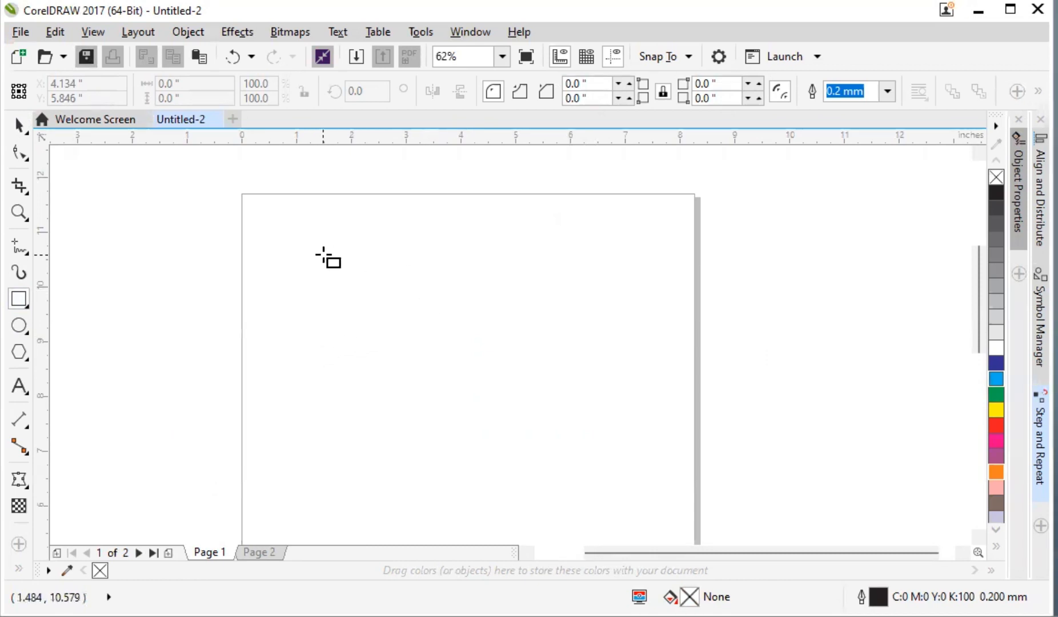
mouse_move(324, 255)
left_mouse_down()
mouse_move(374, 304)
mouse_move(515, 395)
mouse_move(480, 367)
left_mouse_up()
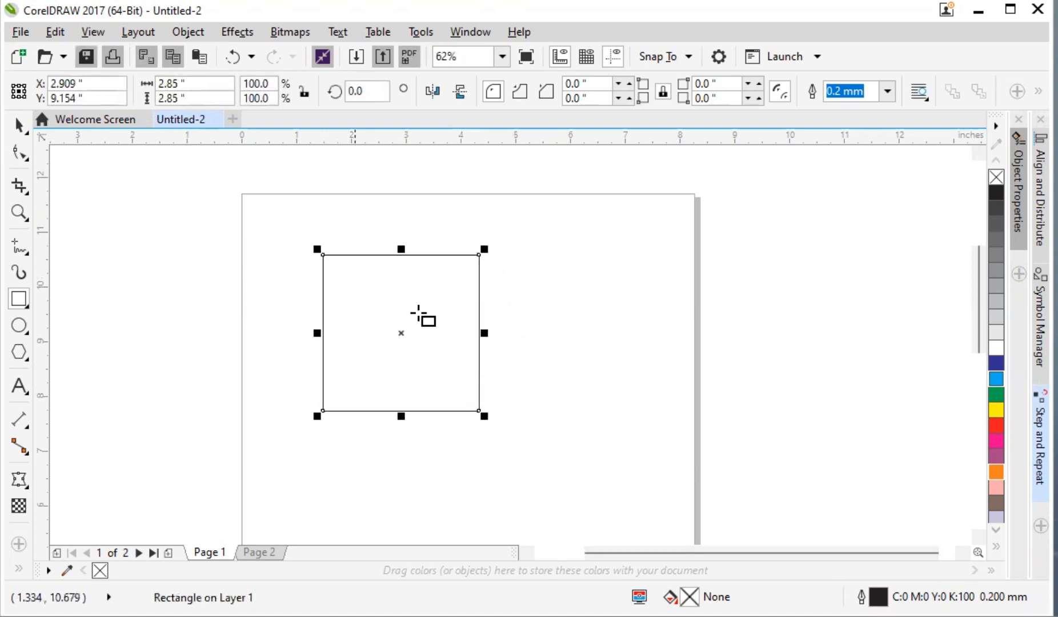
Step: Draw a smaller square below the first, toggling centre-out drawing while sizing it
scroll(402, 476, "down", 1)
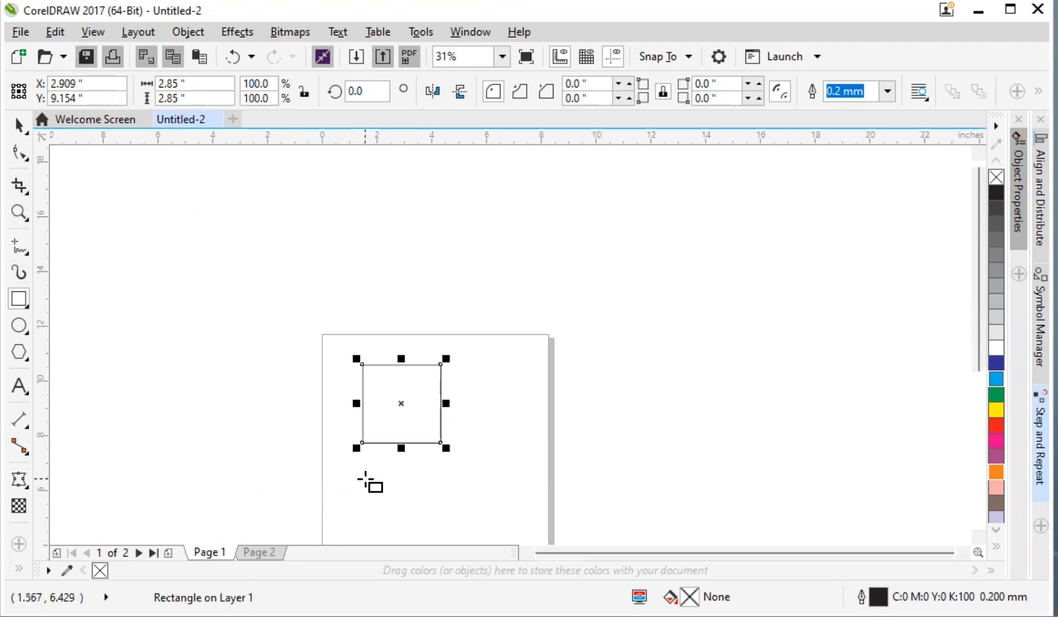
left_click_drag(365, 479, 418, 491)
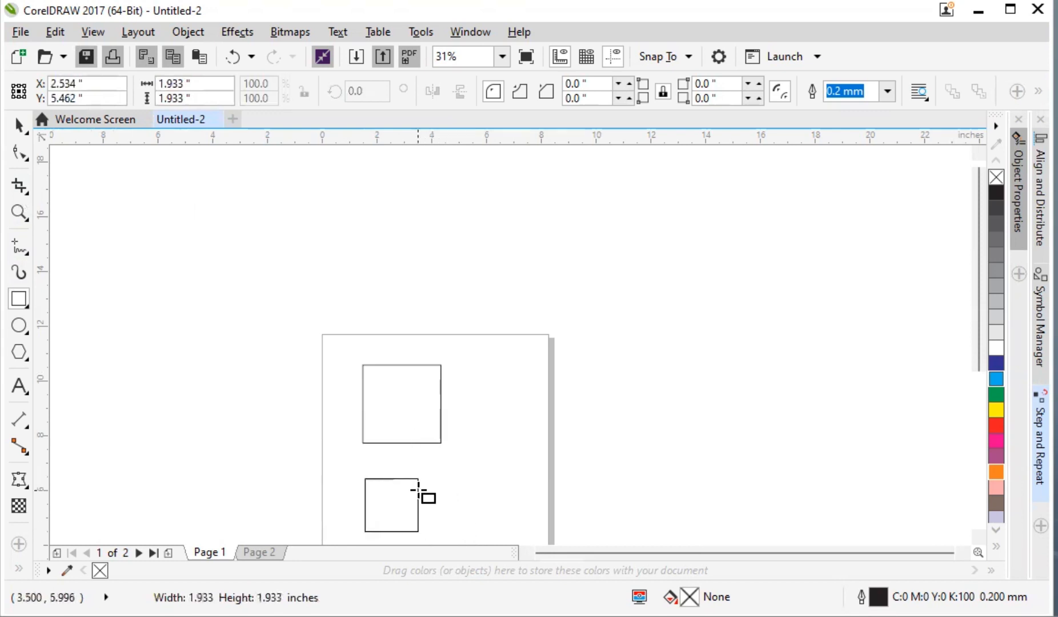
key("shift")
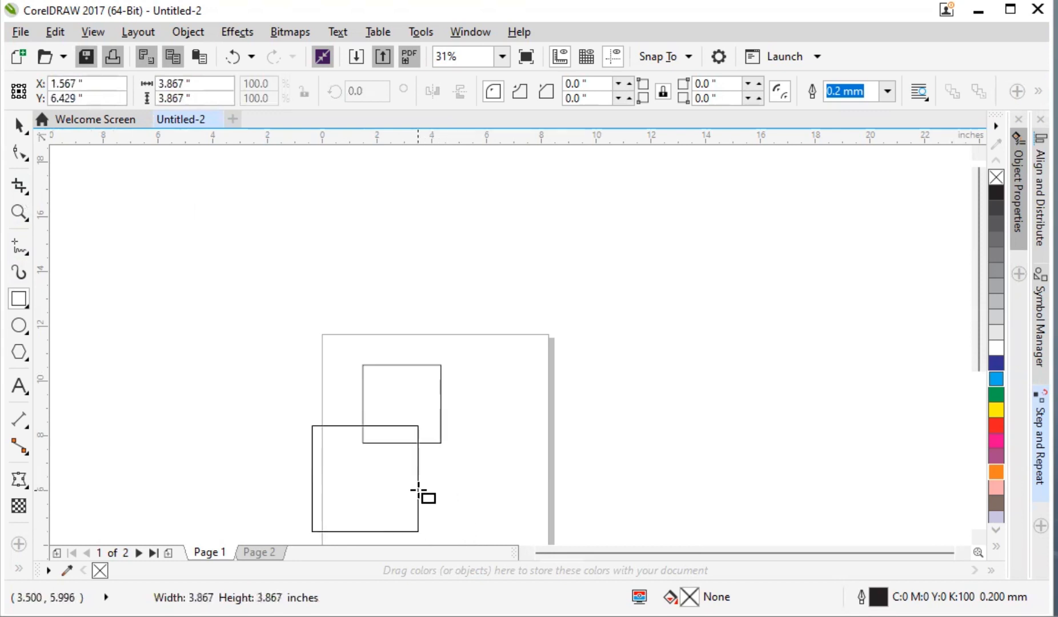
key("shift")
key("shift")
mouse_move(418, 490)
left_mouse_down()
mouse_move(475, 523)
mouse_move(286, 408)
mouse_move(449, 501)
mouse_move(409, 480)
left_mouse_up()
Step: Draw from their centres a wide rectangle about 9.67 × 2.07" above the page and a small one about 2.03 × 1.13" beside the larger square
mouse_move(313, 292)
left_mouse_down()
mouse_move(373, 338)
mouse_move(314, 300)
mouse_move(442, 342)
mouse_move(447, 321)
left_mouse_up()
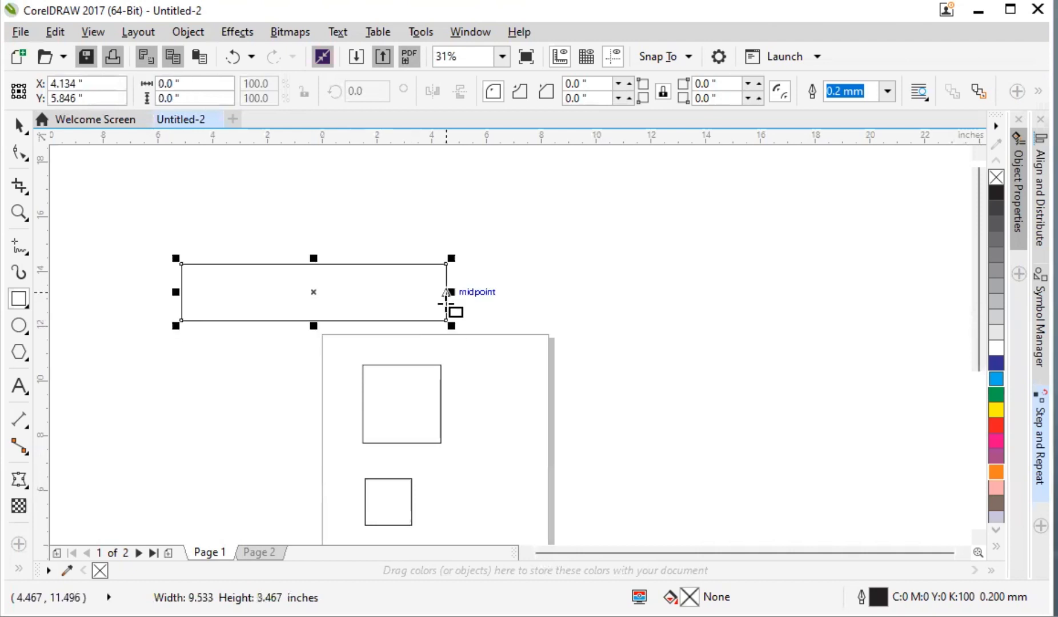
mouse_move(466, 423)
left_mouse_down()
mouse_move(531, 458)
mouse_move(584, 409)
mouse_move(562, 430)
mouse_move(749, 461)
mouse_move(628, 409)
mouse_move(521, 490)
mouse_move(517, 456)
mouse_move(475, 461)
mouse_move(524, 446)
left_mouse_up()
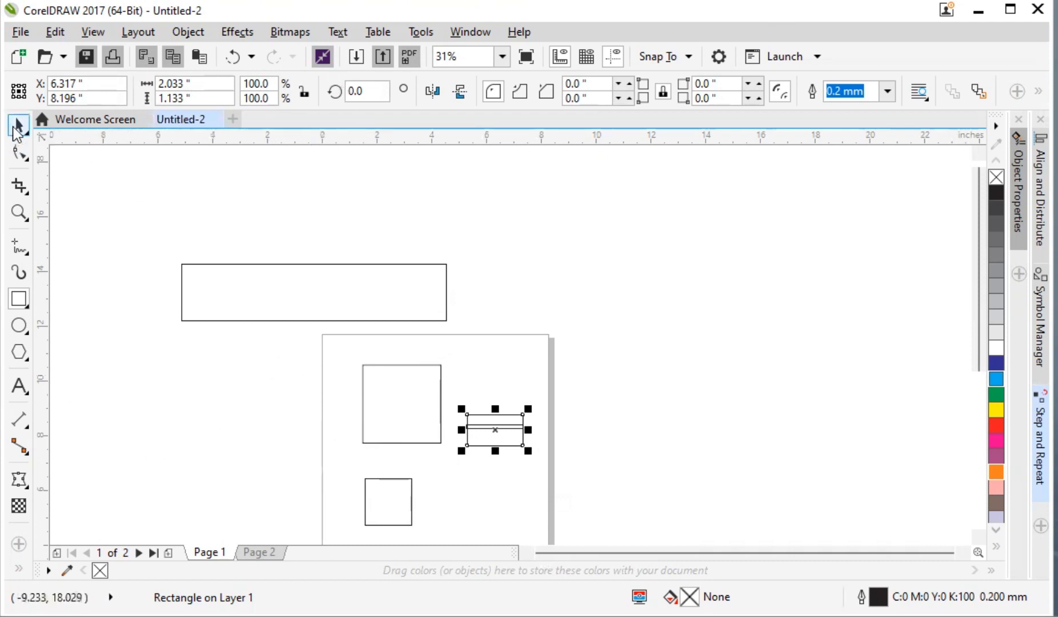
Step: Delete the squares and small rectangles on the page, as well as the wide rectangle above it
key("space")
left_click(303, 321)
left_click(441, 435)
left_click_drag(320, 337, 639, 501)
key("Delete")
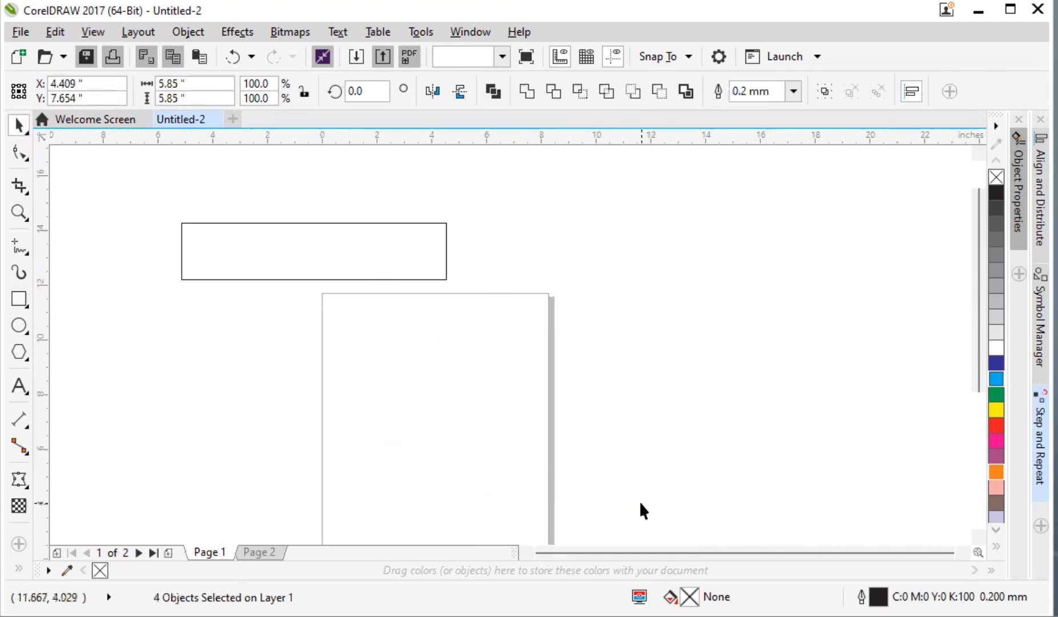
left_click_drag(419, 246, 439, 282)
left_click(429, 268)
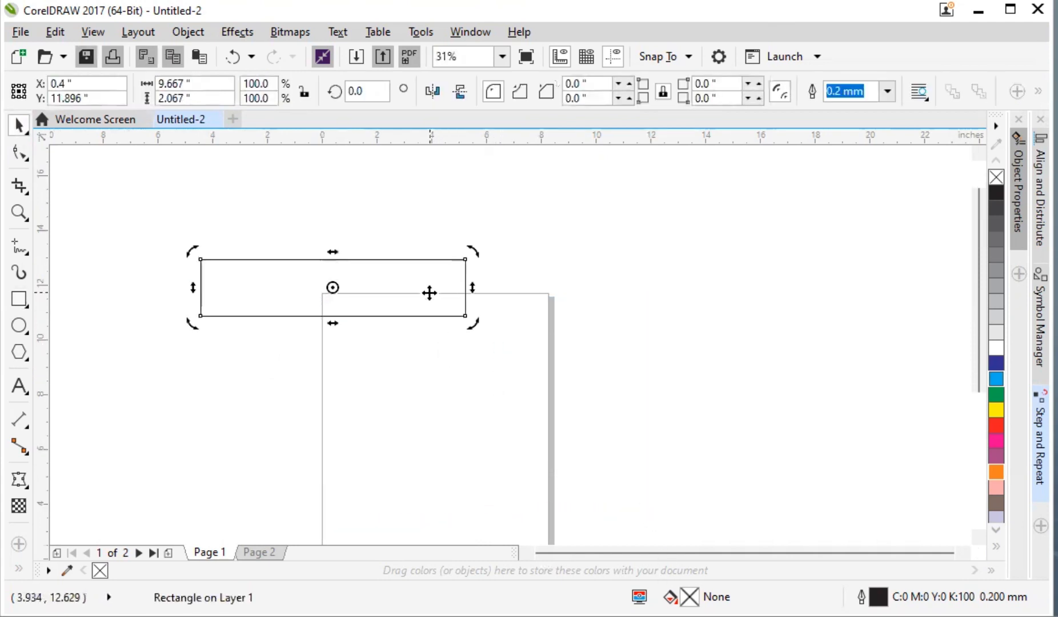
key("Delete")
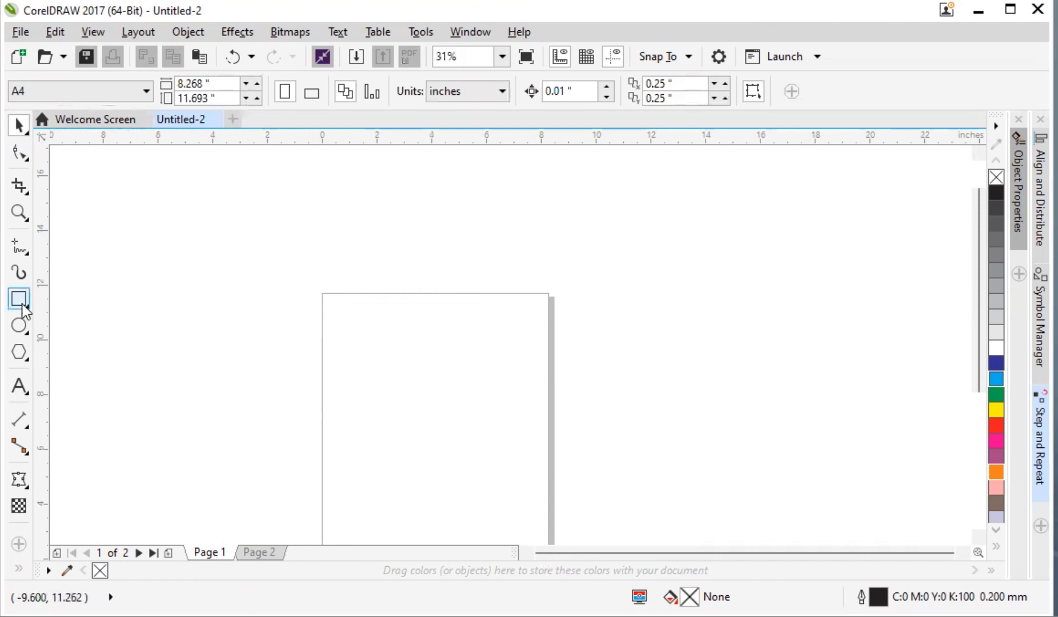
Step: Set the rectangle corner radius to 10.0" and draw a rounded rectangle about 6.67 × 1.83" across the page
left_click(20, 299)
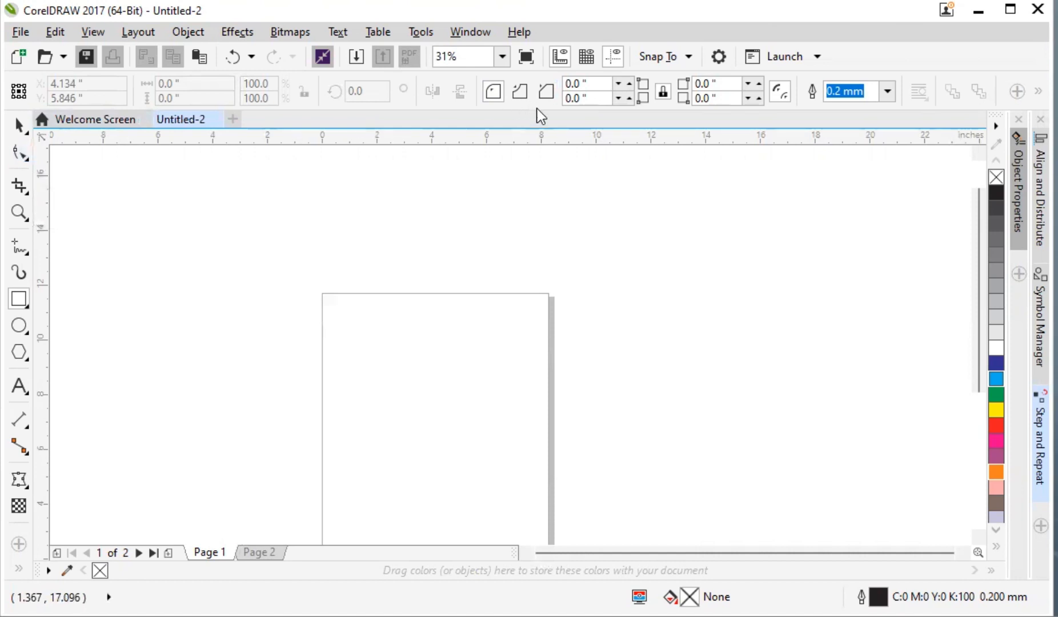
left_click(576, 84)
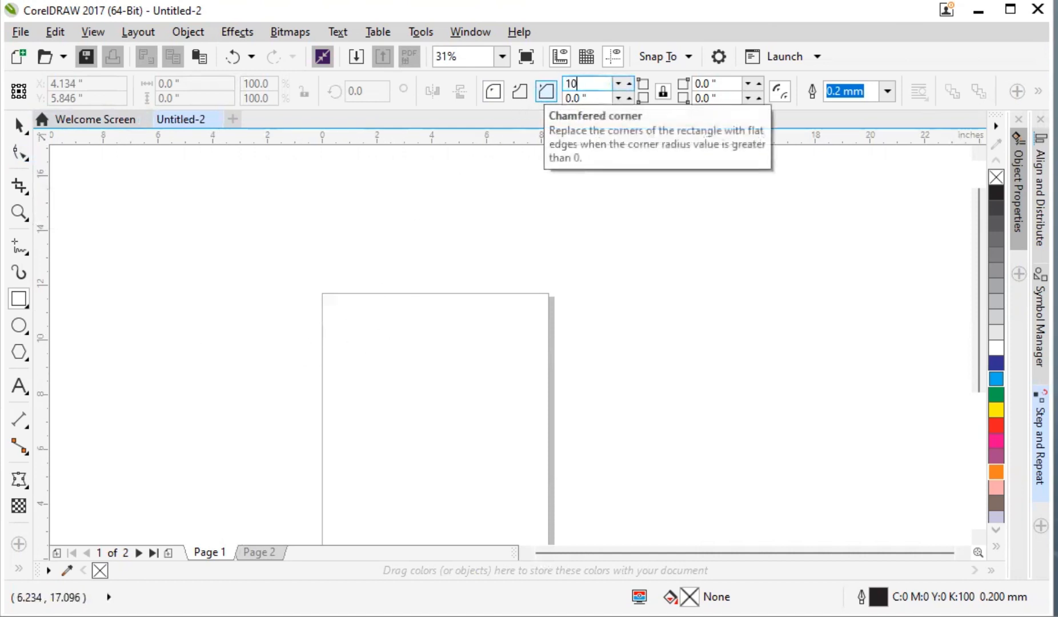
type("10")
key("Return")
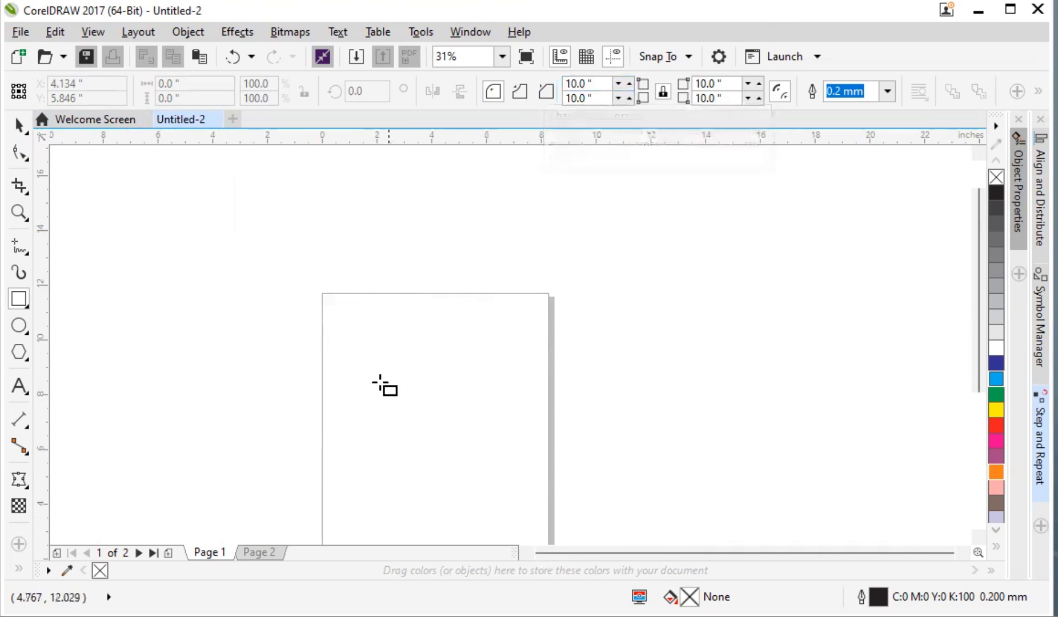
mouse_move(349, 349)
left_mouse_down()
mouse_move(516, 450)
mouse_move(541, 412)
mouse_move(531, 398)
left_mouse_up()
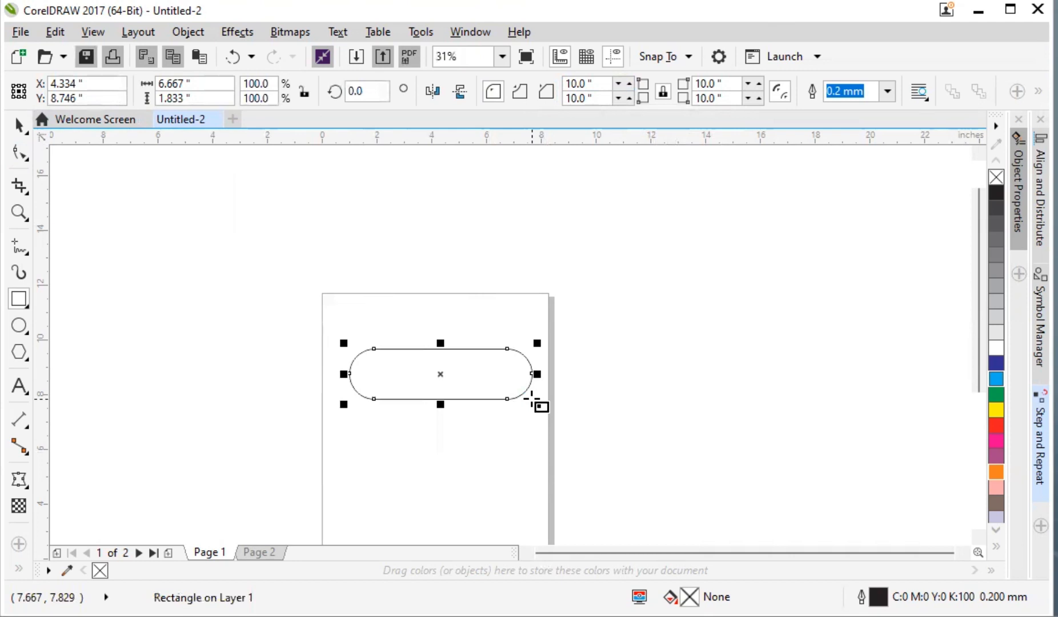
Step: Reduce the rectangle's corner rounding to about 0.3" with the Shape tool
left_click(20, 153)
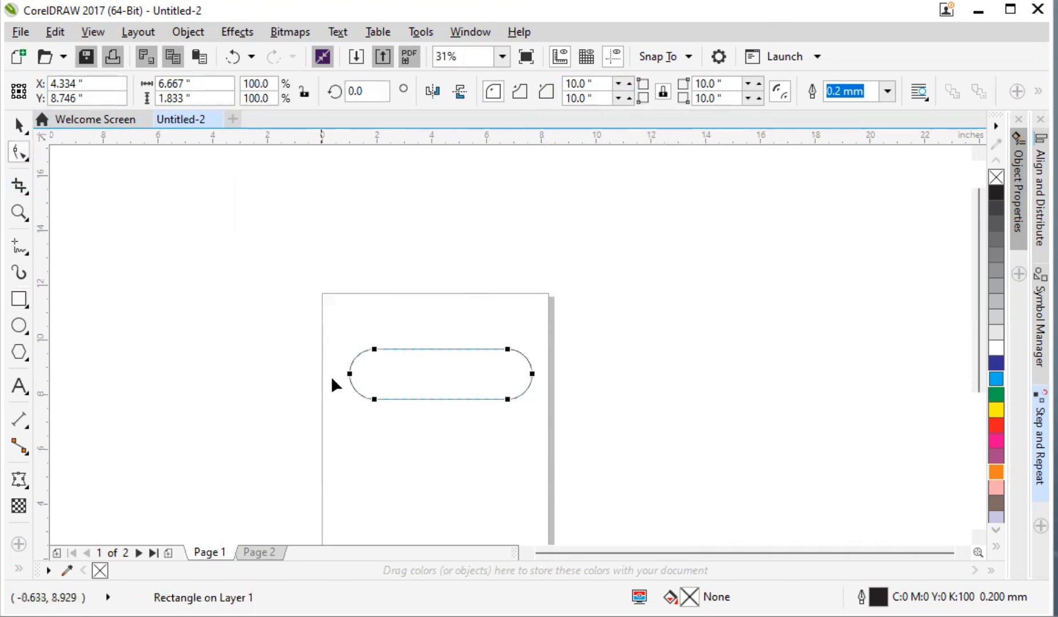
left_click_drag(349, 370, 357, 347)
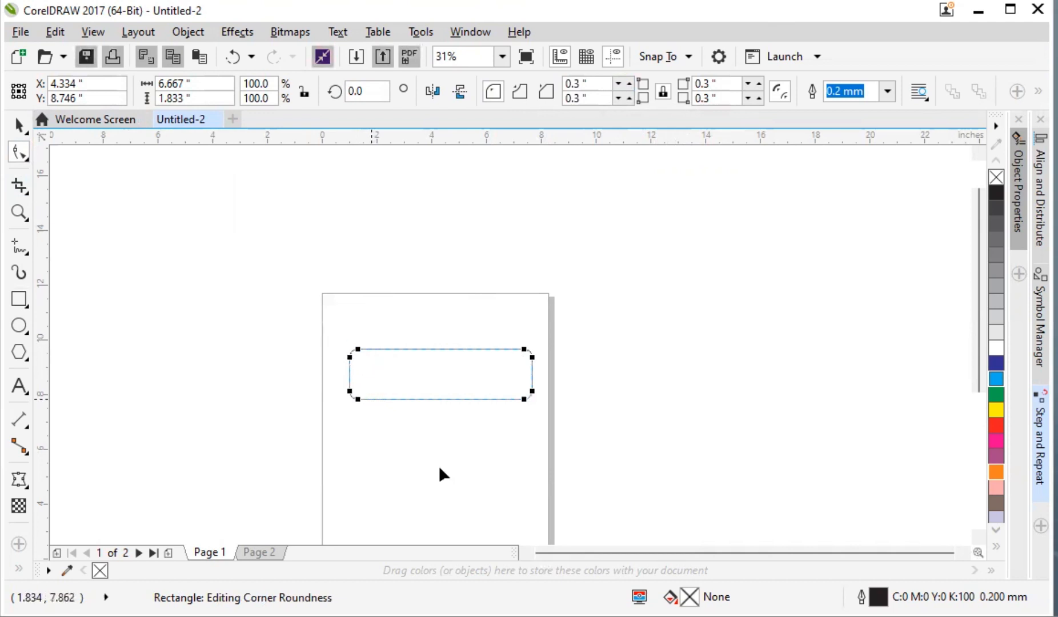
left_click(27, 130)
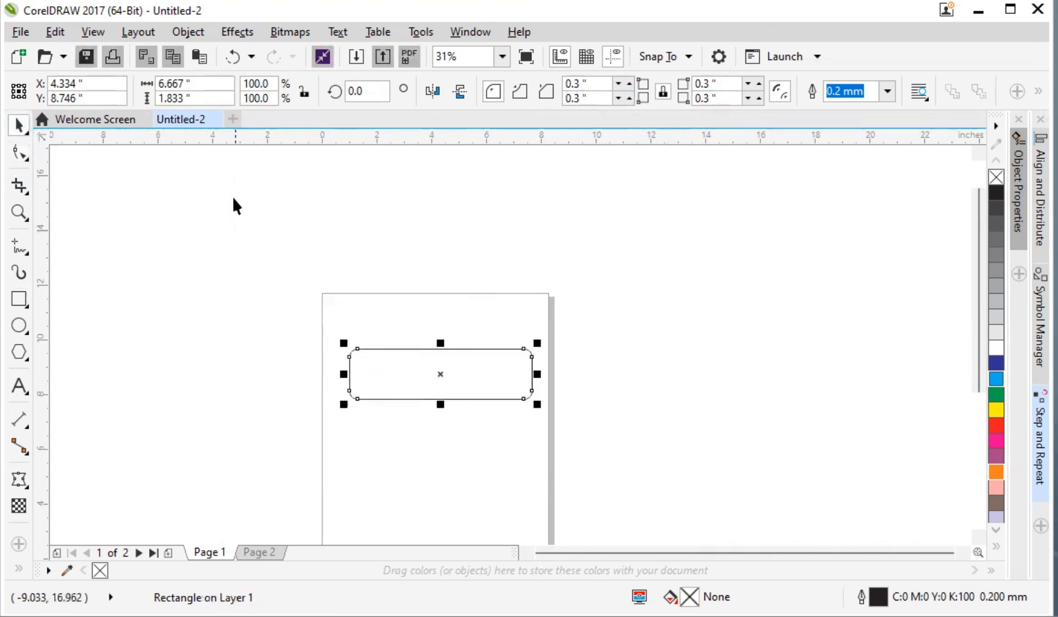
Step: Change the rectangle's corners to scalloped and then to chamfered
left_click(20, 320)
left_click(17, 308)
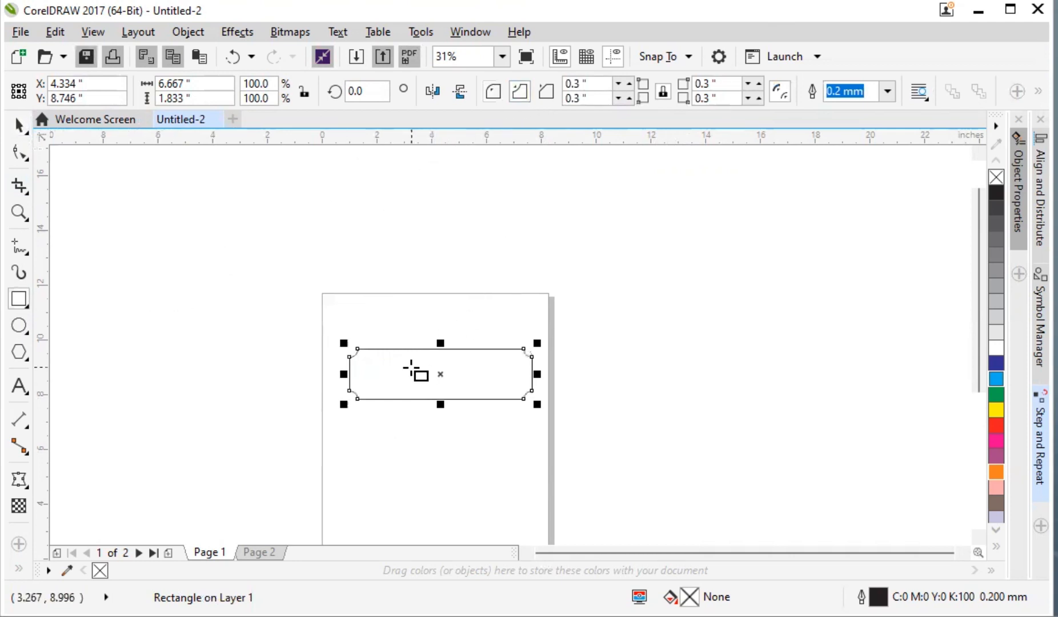
left_click(547, 92)
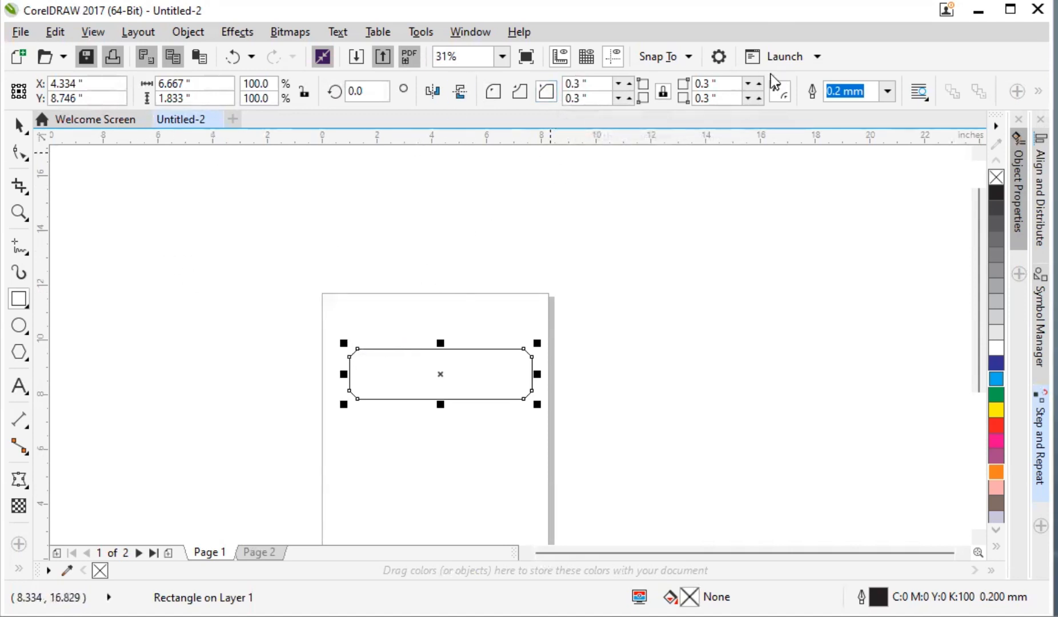
left_click(700, 83)
key("Tab")
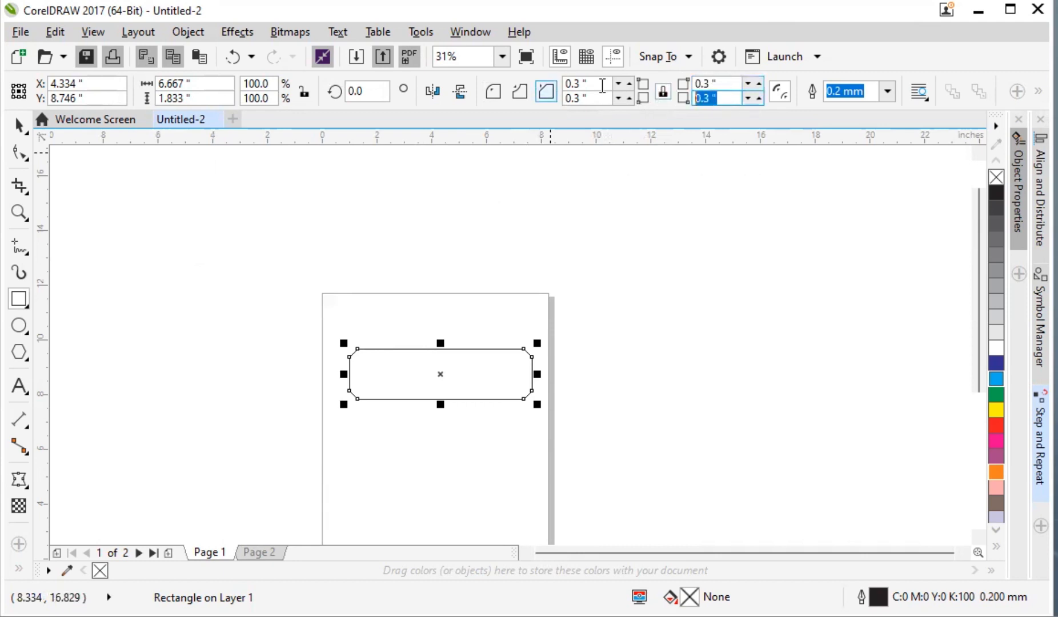
Step: Draw a 3-point rectangle about 11.53 × 4.13" above and left of the page, reaching over the page's upper-left corner
left_click(20, 300)
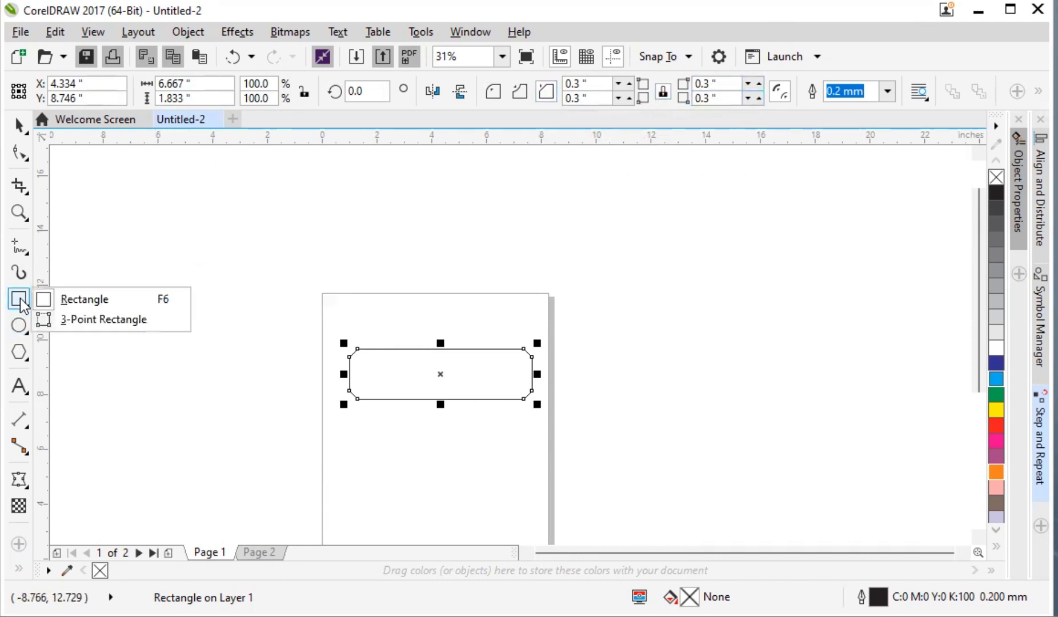
left_click(89, 320)
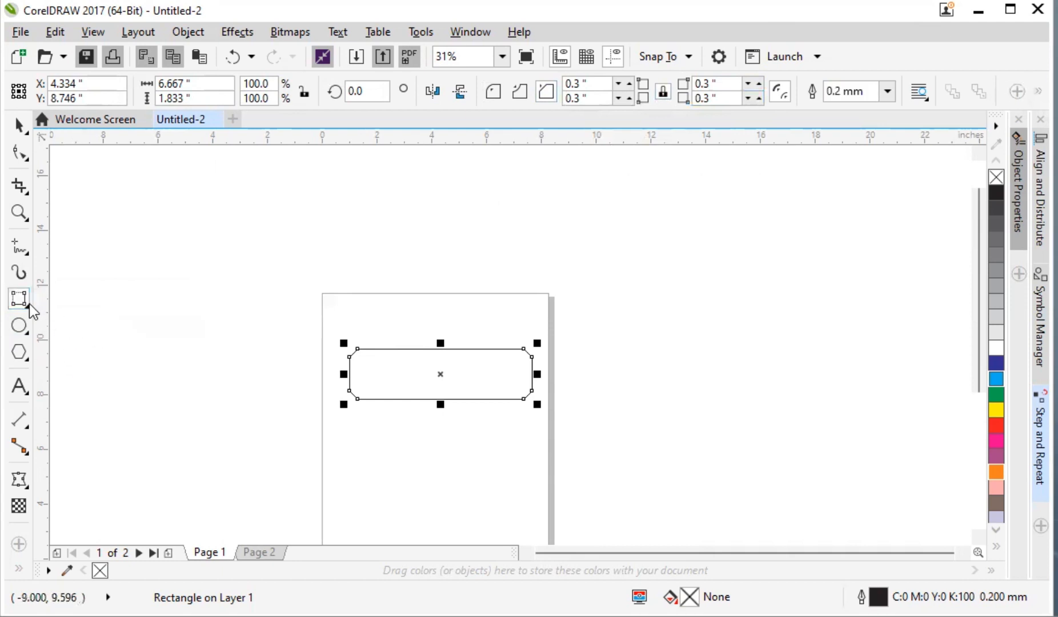
left_click(171, 331)
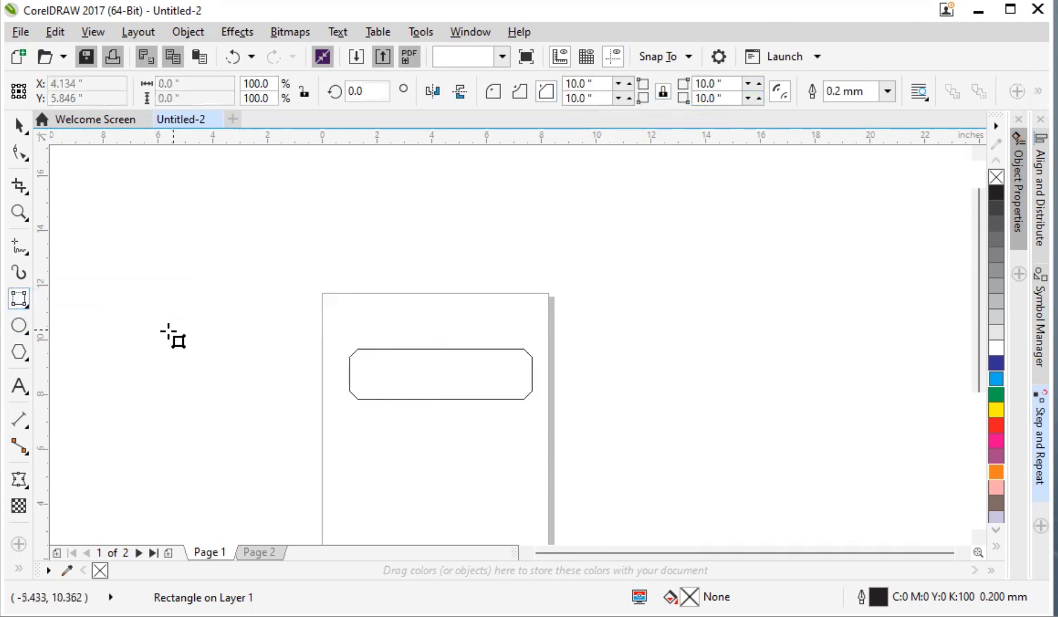
left_click(22, 304)
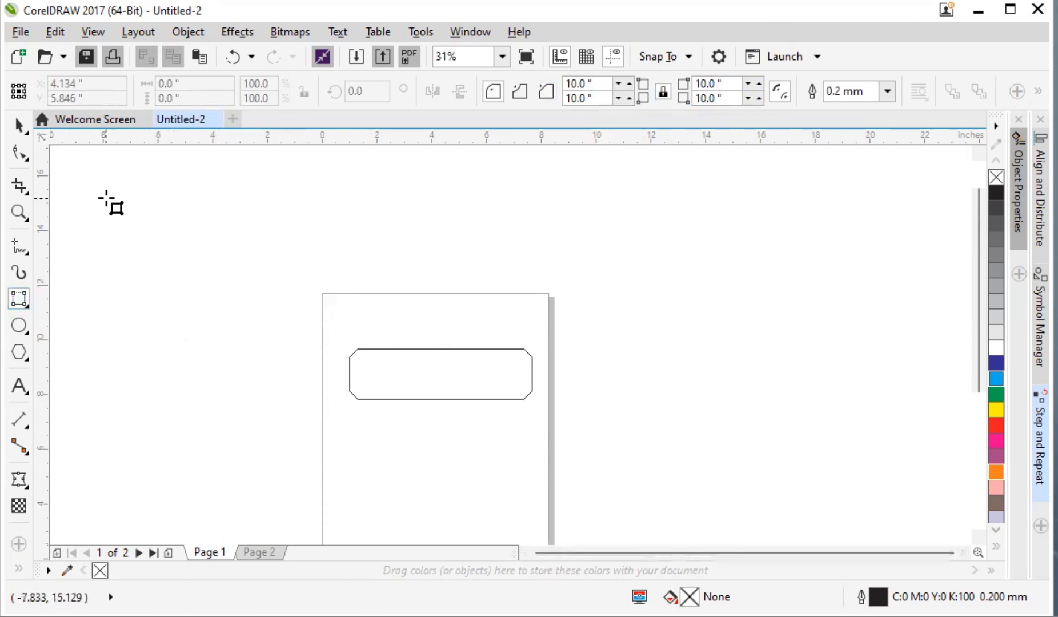
mouse_move(67, 183)
left_mouse_down()
mouse_move(382, 187)
mouse_move(350, 356)
mouse_move(344, 527)
mouse_move(391, 297)
left_mouse_up()
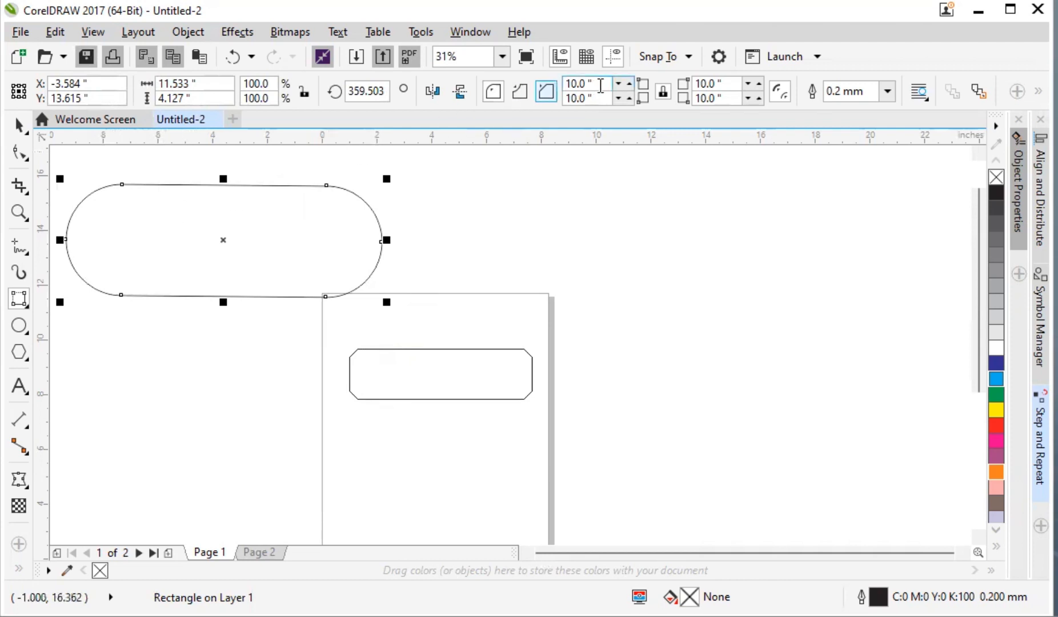
Step: Set the large rectangle's corner radius to 0 with the Rectangle tool active
left_click(16, 306)
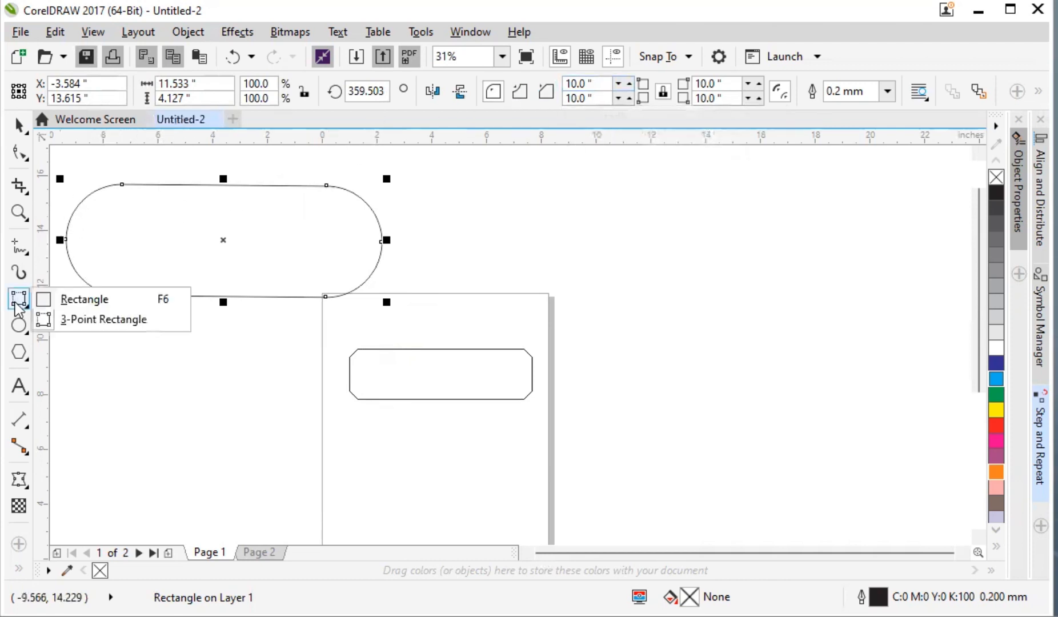
left_click(80, 299)
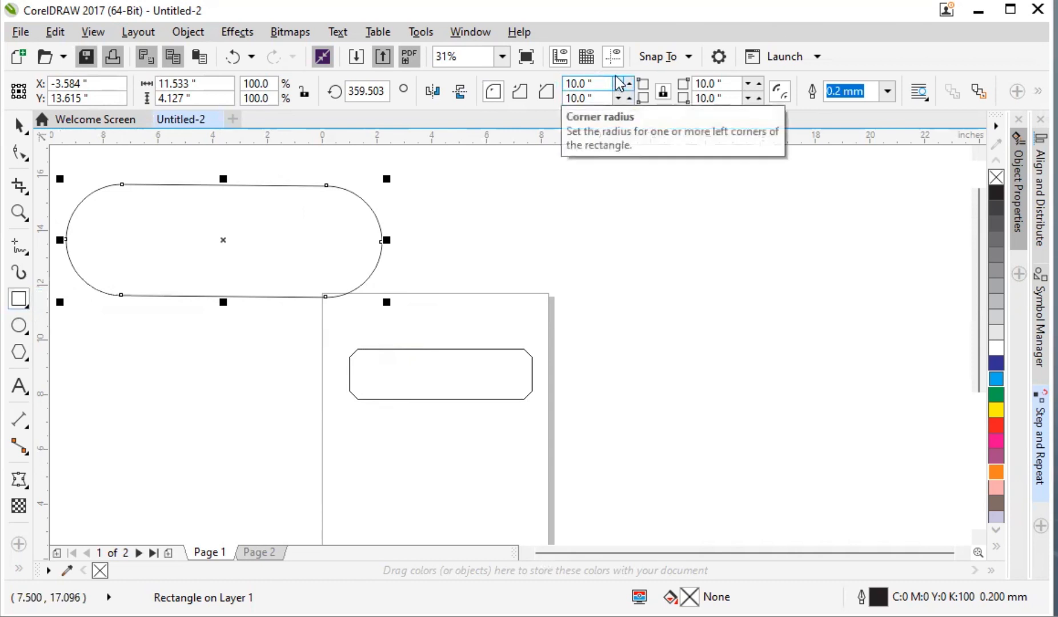
left_click(614, 84)
type("0")
key("Return")
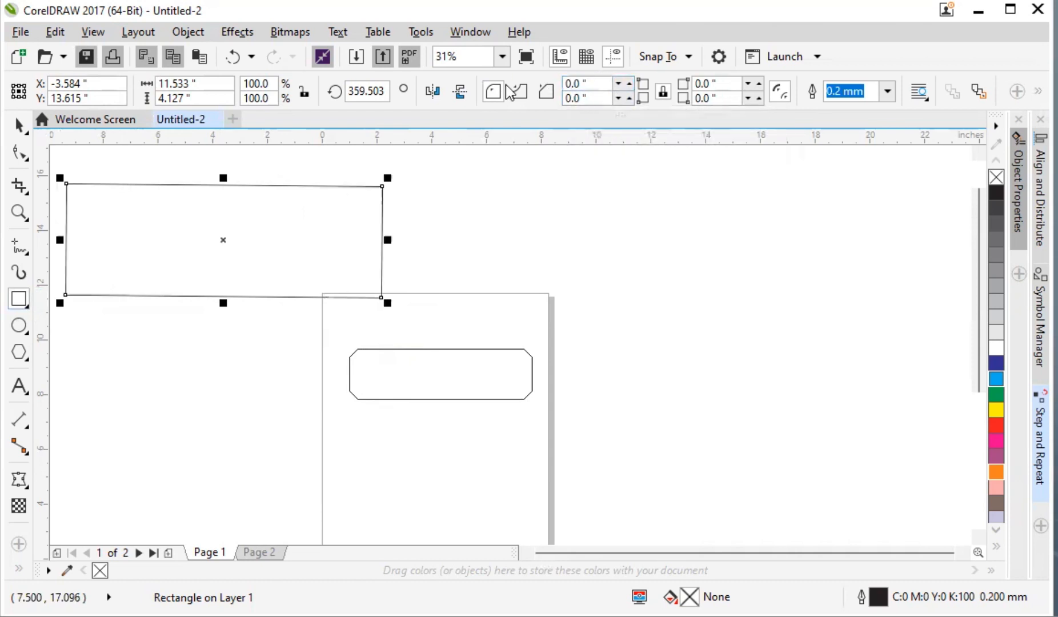
Step: Try drawing a 3-point rectangle about 8.67 × 8.7" beside the page, and undo it
left_click(27, 307)
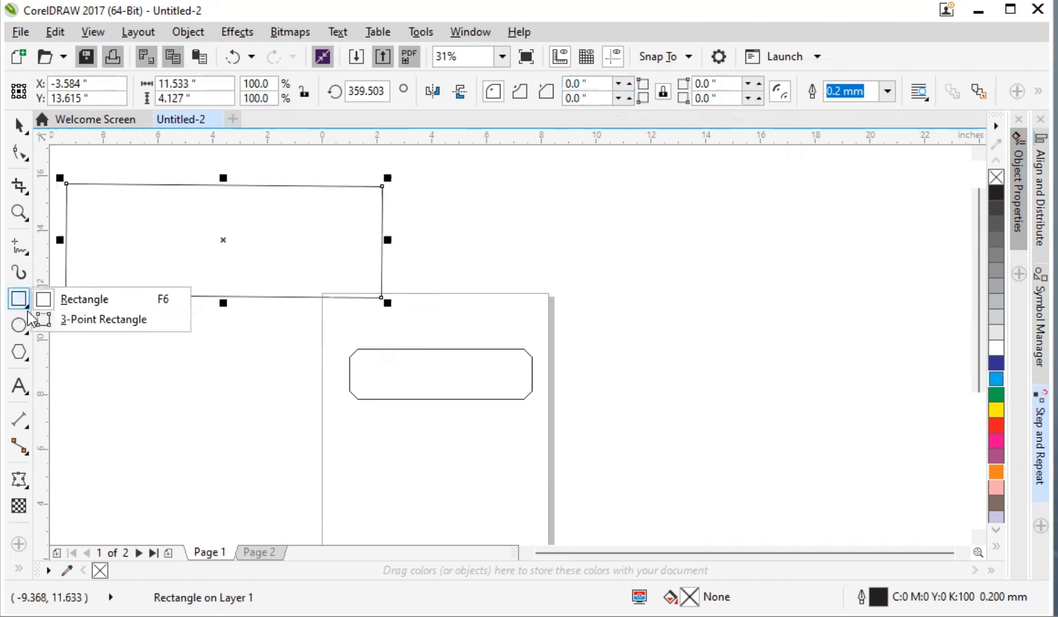
left_click(77, 319)
left_click_drag(622, 272, 860, 270)
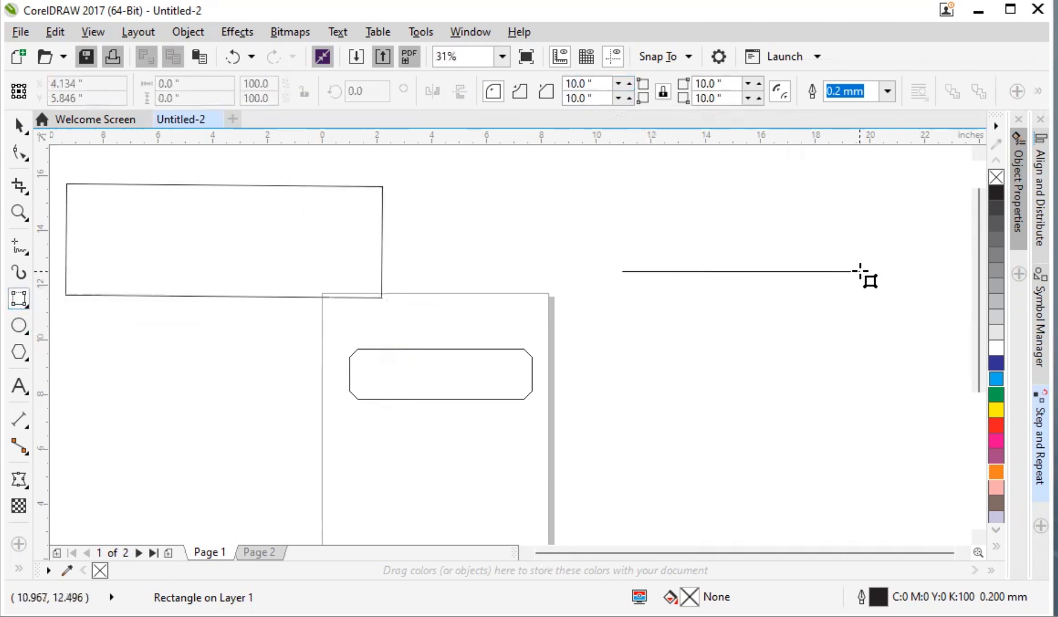
scroll(863, 485, "down", 2)
left_click(860, 476)
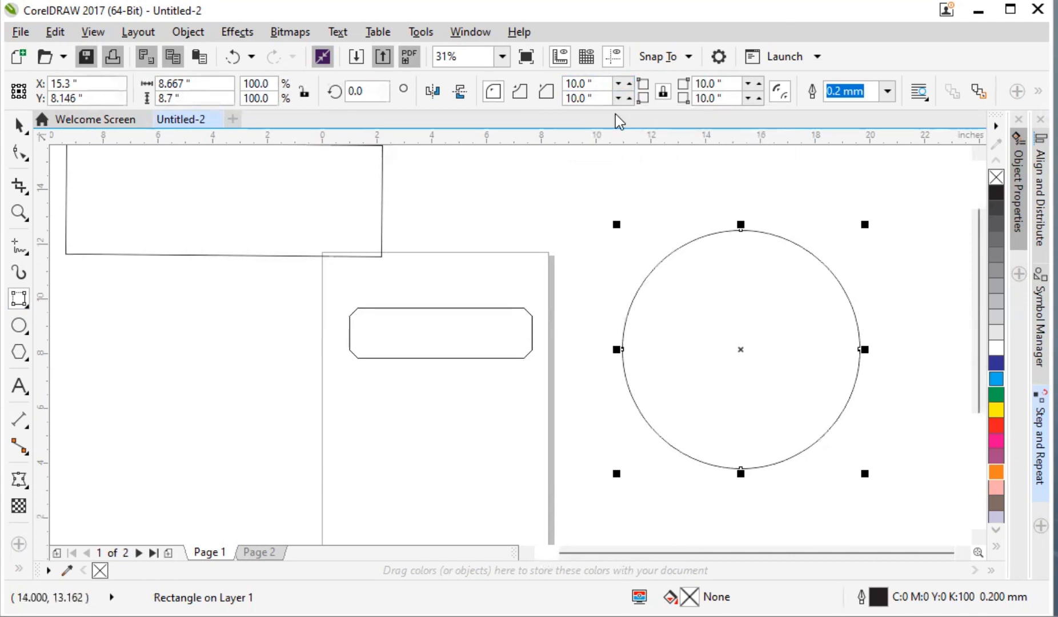
key("ctrl+z")
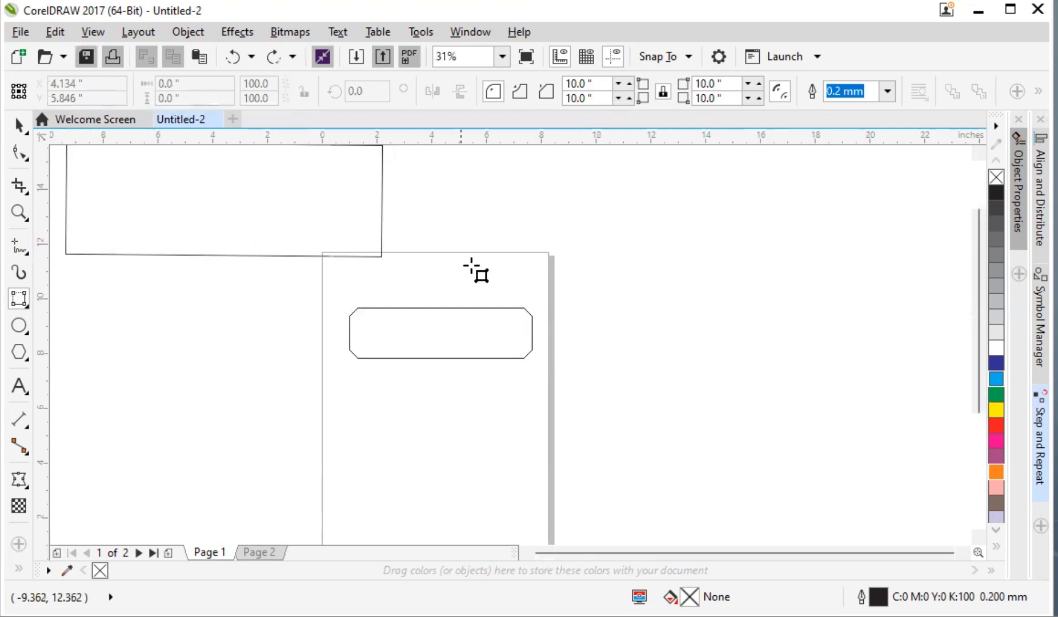
Step: Draw a 3-point rectangle about 11.73 × 1.8" from its centre, just above the page and extending past its right edge
left_click_drag(644, 229, 769, 203)
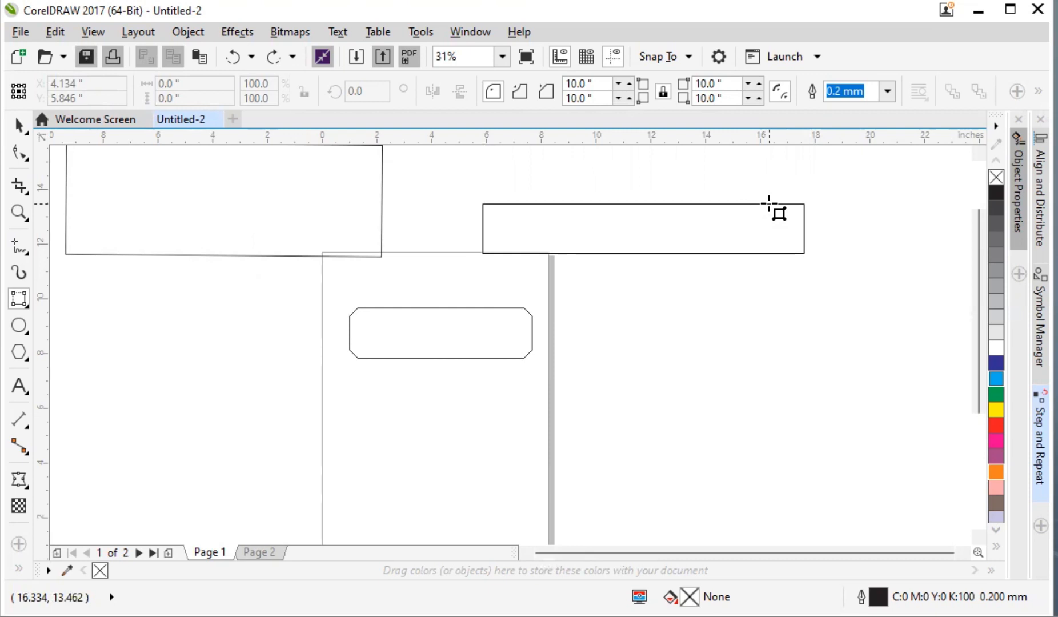
left_click_drag(770, 203, 772, 208)
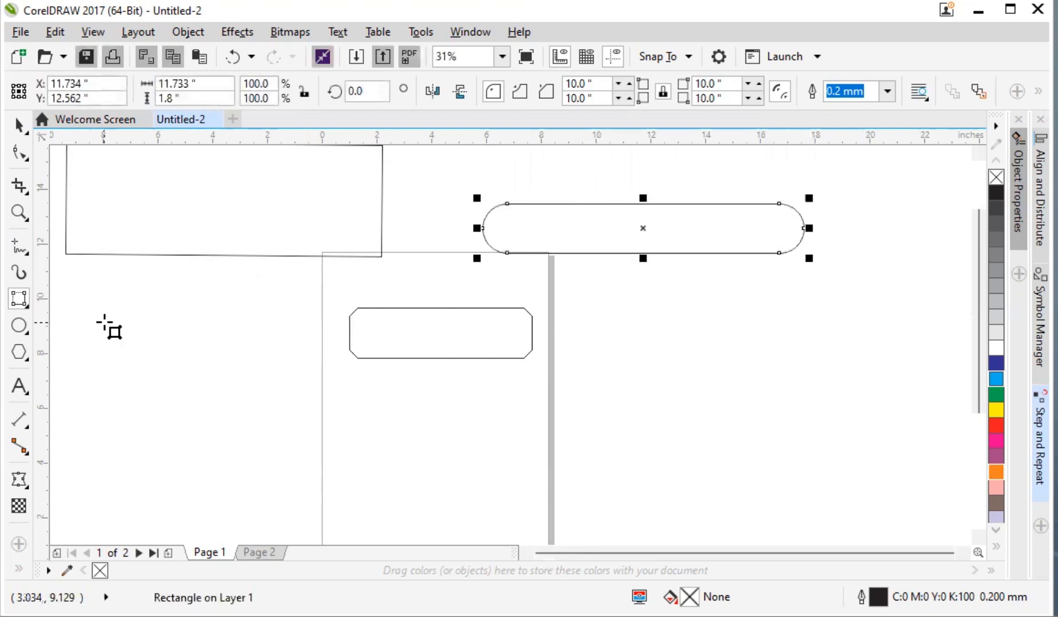
Step: Draw a circle about 9.2" in diameter from its centre, overlapping the chamfered rectangle on the page
left_click(19, 327)
left_click(86, 329)
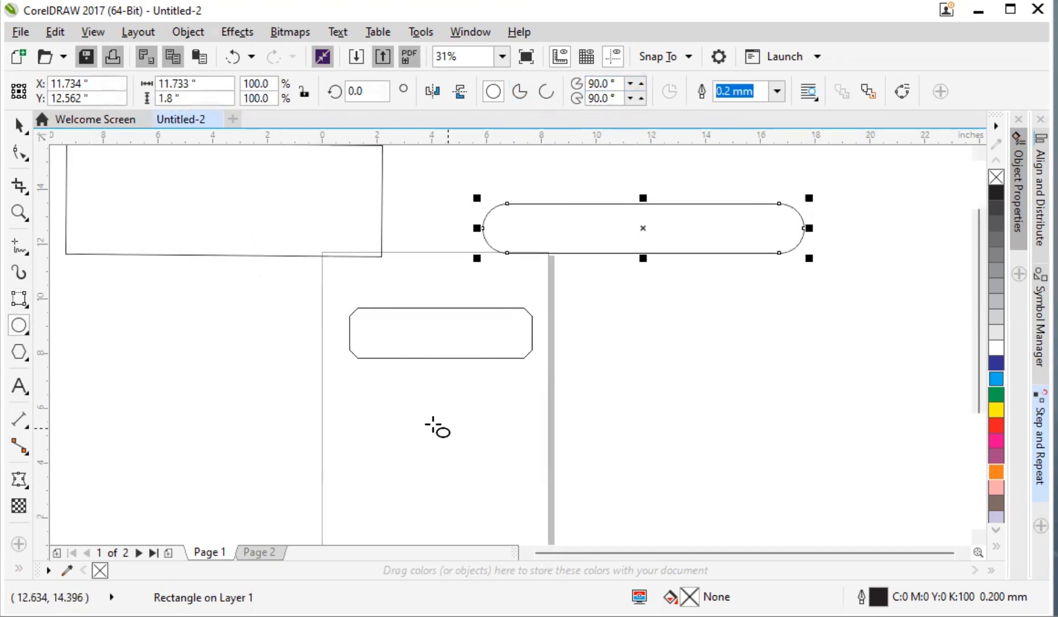
mouse_move(382, 392)
left_mouse_down()
mouse_move(547, 520)
mouse_move(402, 407)
mouse_move(470, 480)
mouse_move(513, 504)
mouse_move(413, 408)
mouse_move(512, 481)
left_mouse_up()
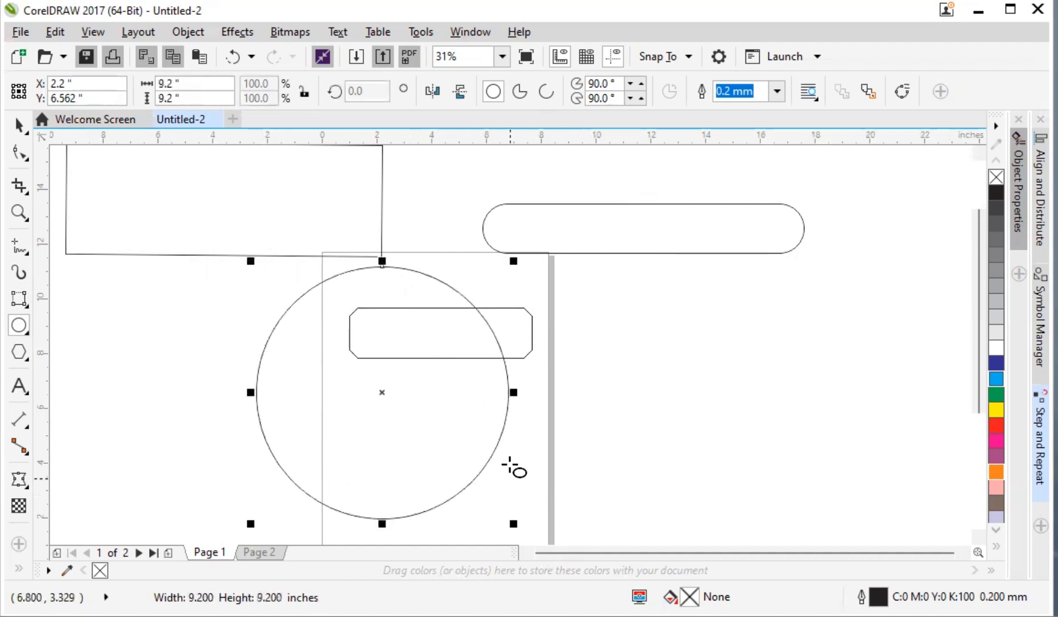
Step: Resize the circle into an ellipse about 4.33 × 3.63" and move it onto the page below the chamfered rectangle
left_click_drag(515, 394, 397, 384)
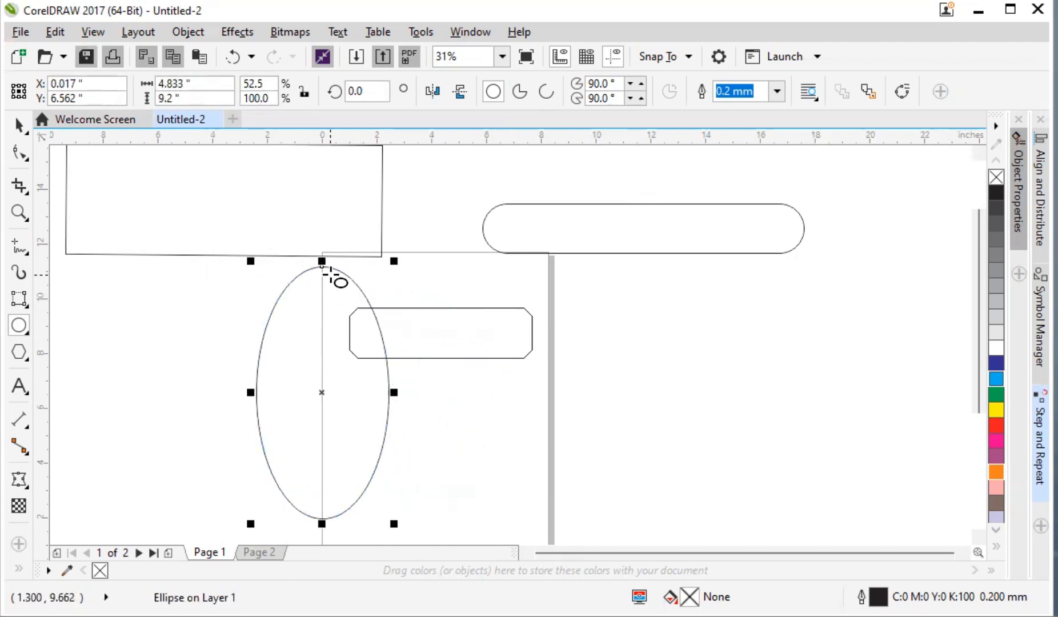
left_click_drag(322, 260, 323, 337)
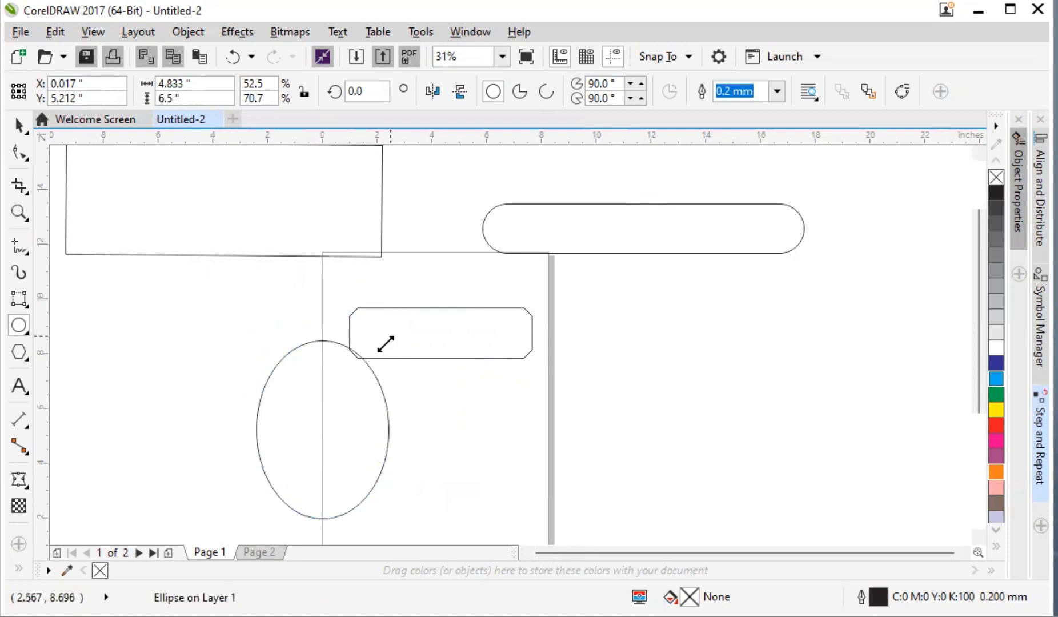
left_click_drag(390, 338, 315, 441)
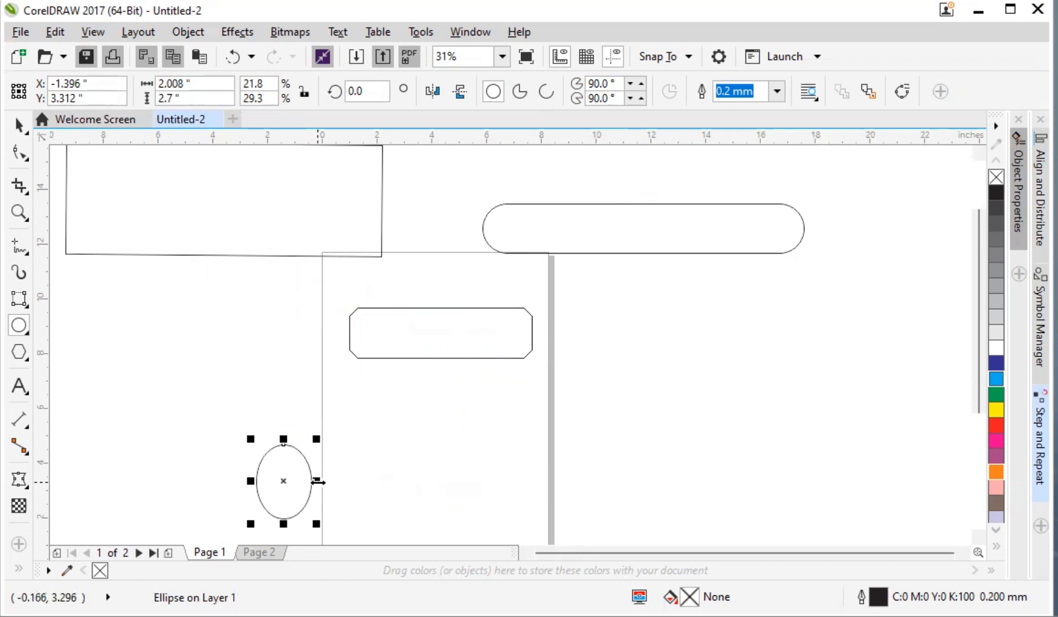
left_click_drag(318, 482, 375, 482)
left_click_drag(322, 440, 329, 417)
left_click(19, 125)
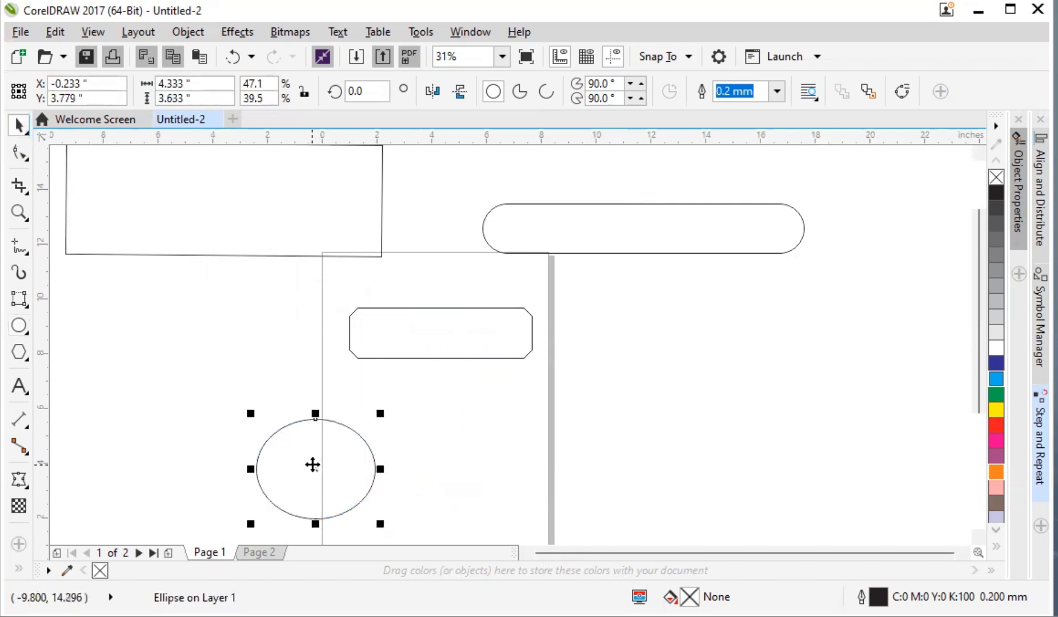
left_click_drag(313, 464, 429, 442)
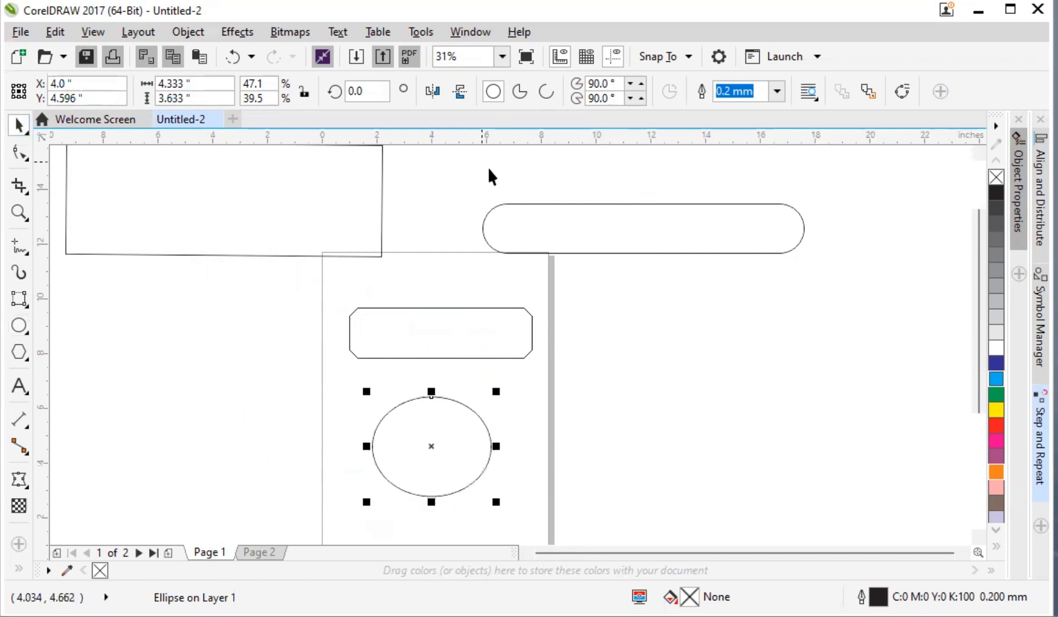
Step: Convert the ellipse to a pie shape and add the artistic text "Muslims" inside it
left_click(519, 91)
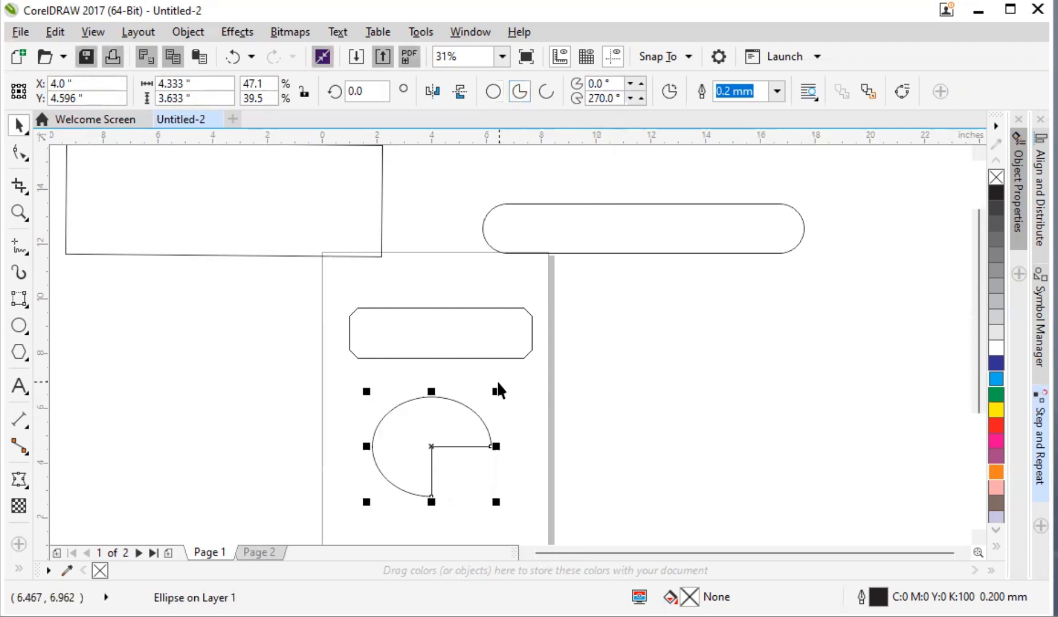
scroll(453, 506, "up", 1)
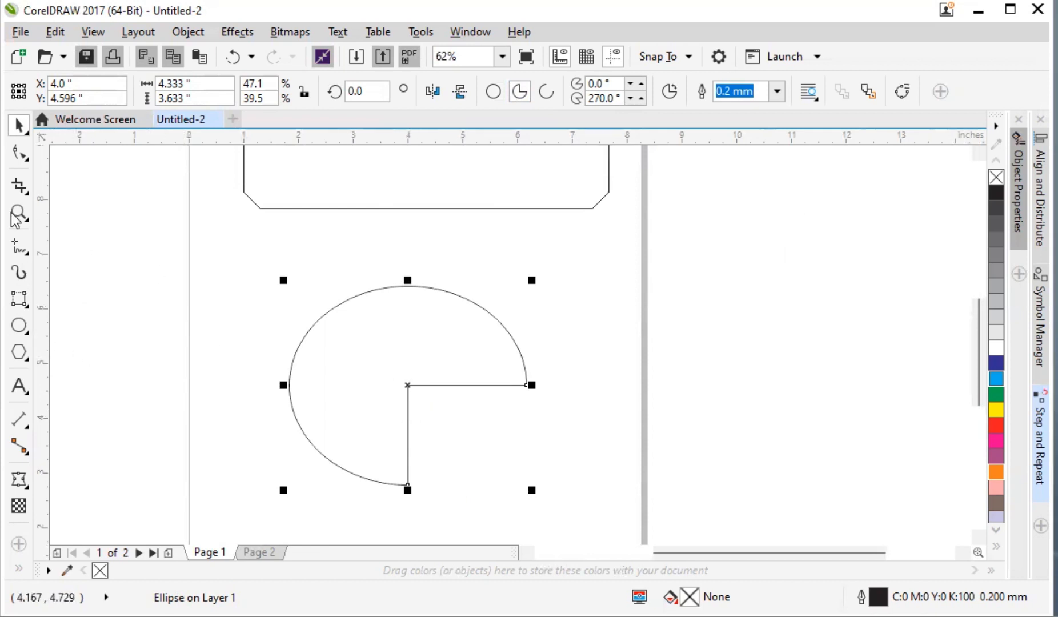
left_click(19, 386)
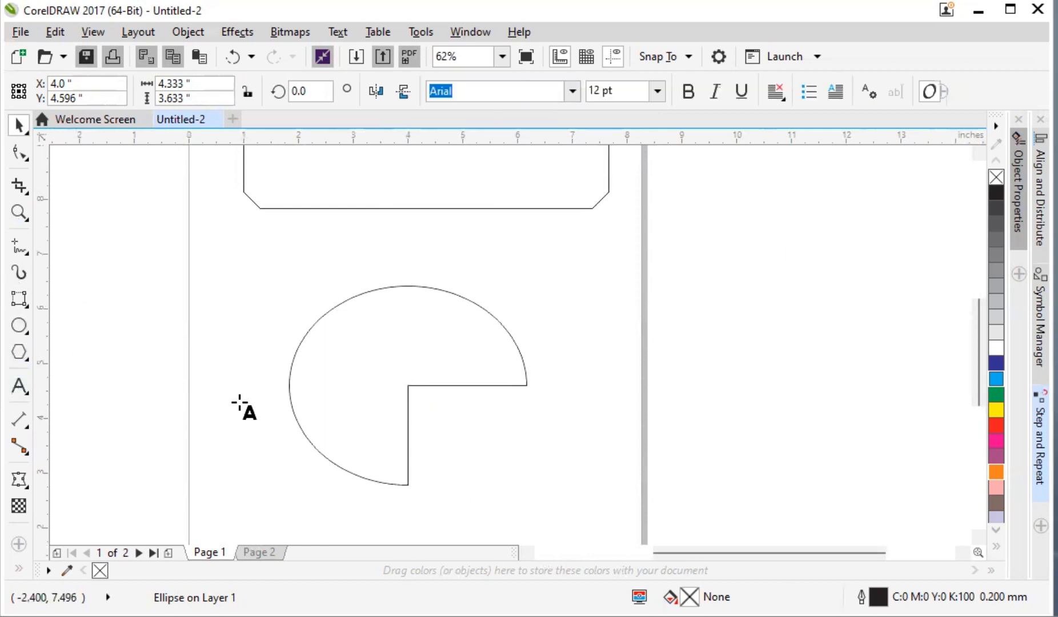
left_click(318, 373)
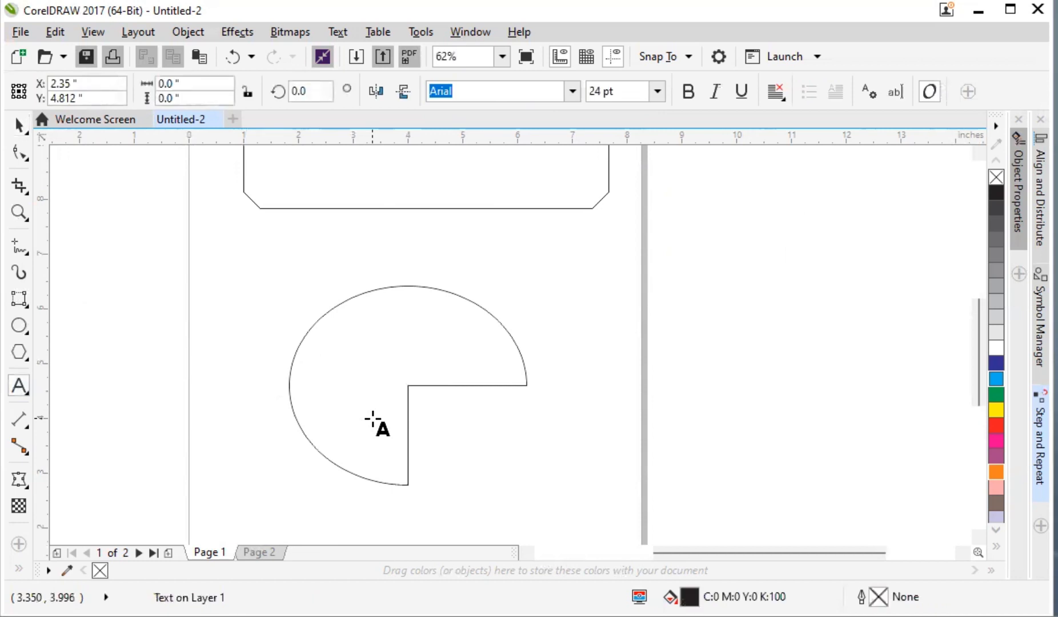
type("Muslicm")
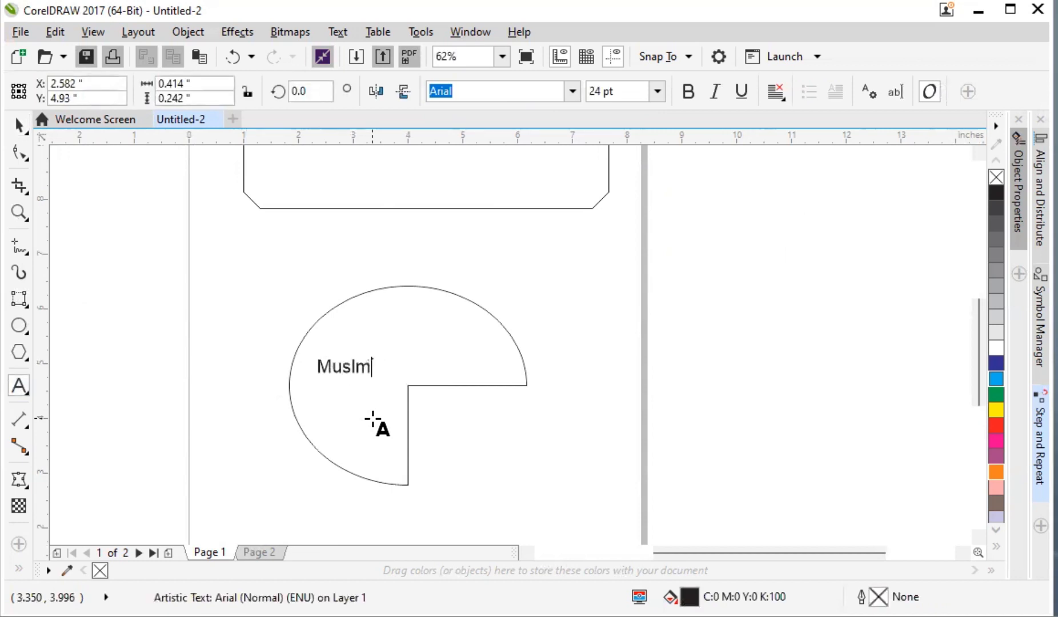
key("Escape")
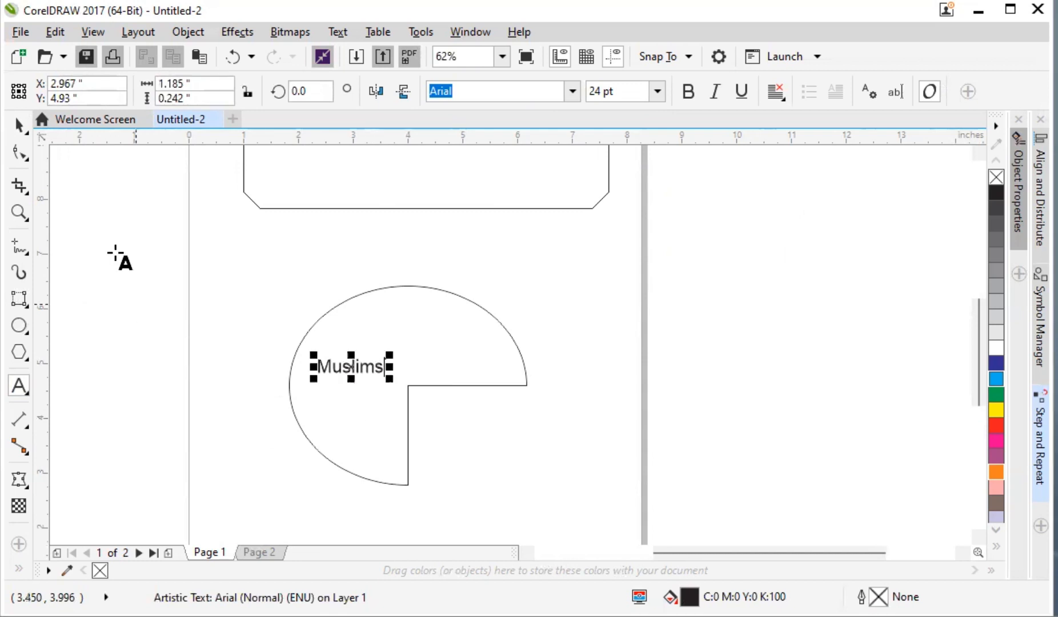
Step: Duplicate the pie shape to the right over the page edge, and delete the copy
left_click(19, 125)
left_click(288, 419)
left_click_drag(382, 429, 497, 464)
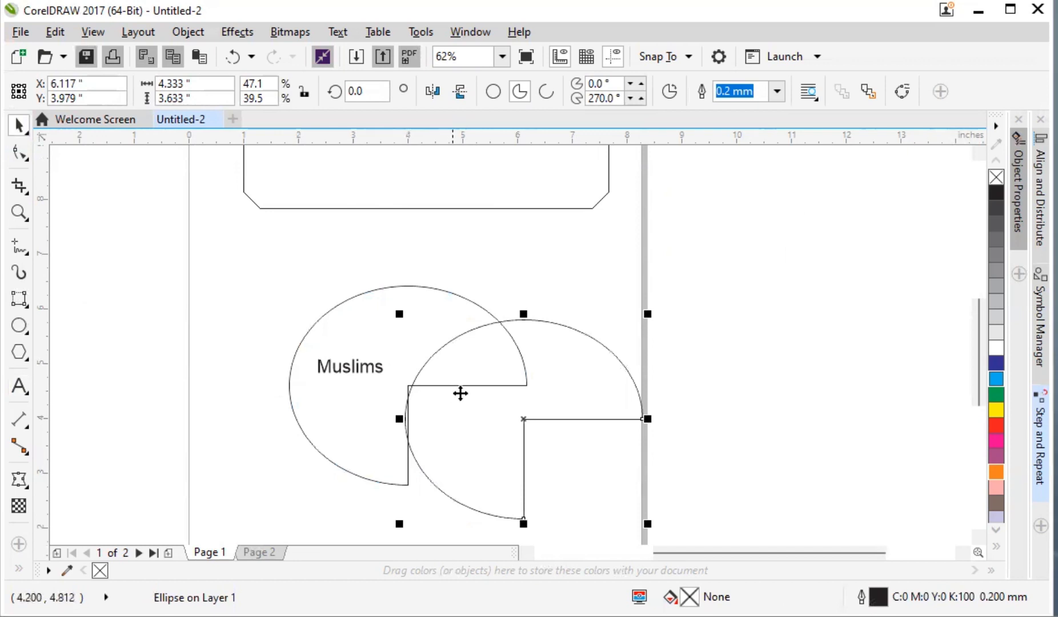
left_click_drag(575, 405, 720, 403)
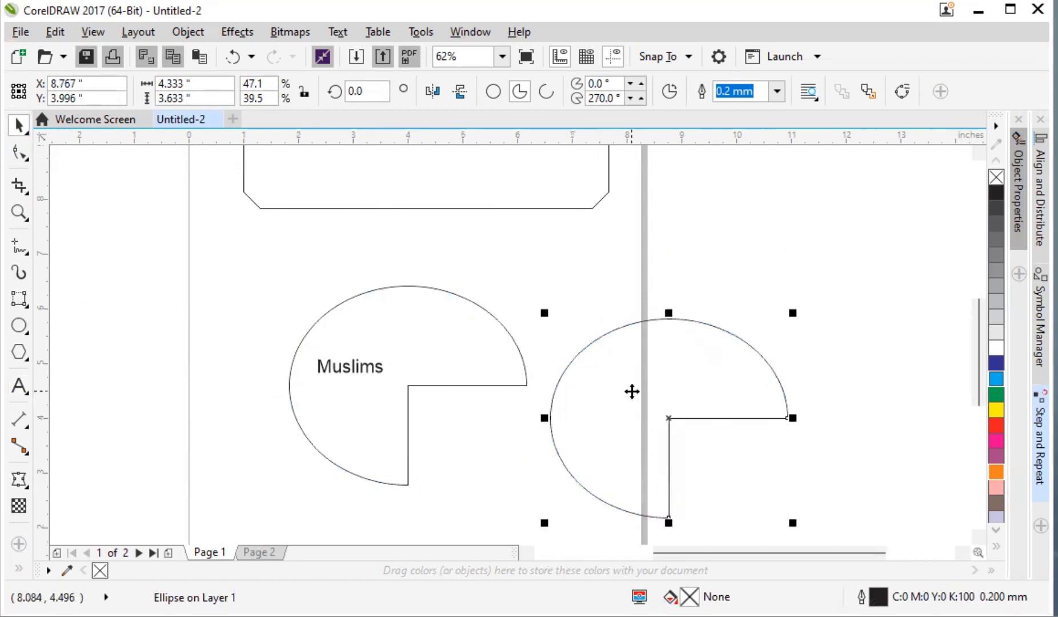
key("Delete")
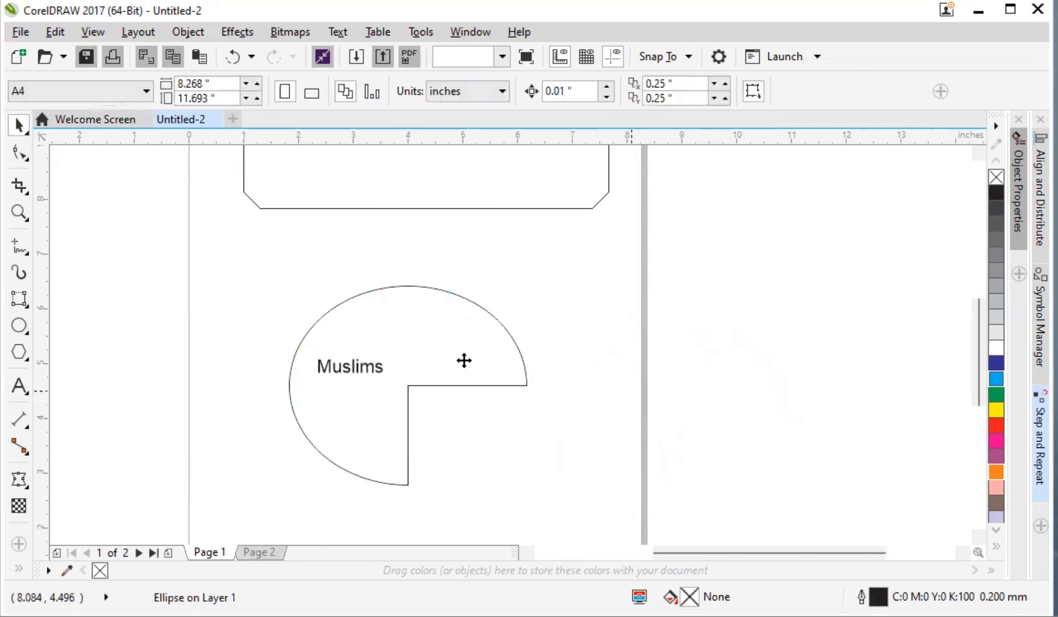
Step: Duplicate the pie shape horizontally to the right, across the page's right edge
left_click(448, 335)
left_click(716, 343)
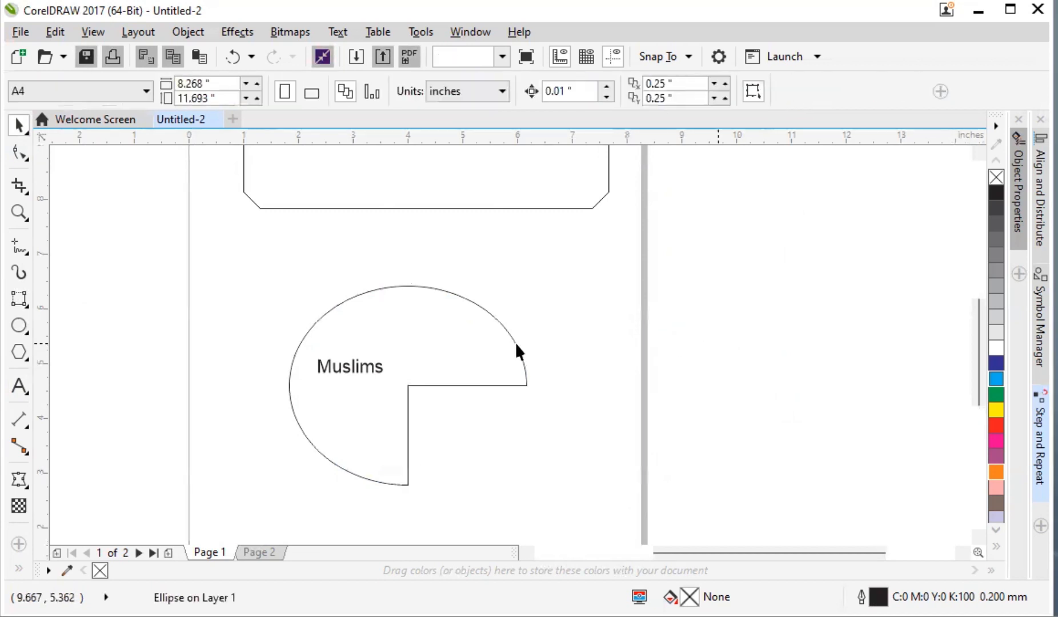
left_click(411, 328)
left_click_drag(412, 327, 692, 325)
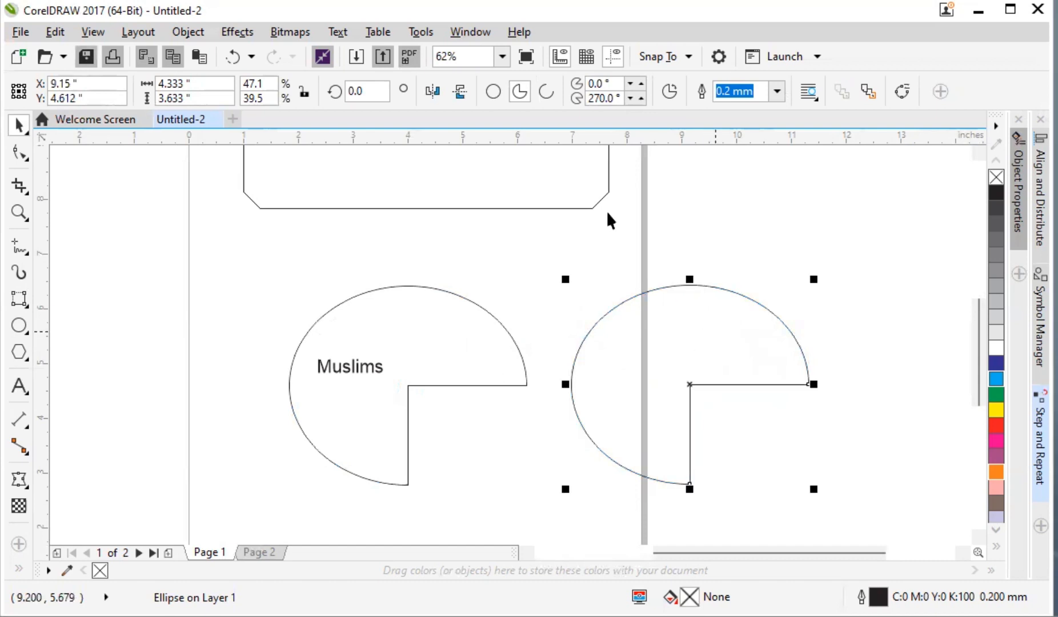
Step: Reshape the copied pie with the Shape tool into a wedge from about 187.65° to 270°
left_click(20, 154)
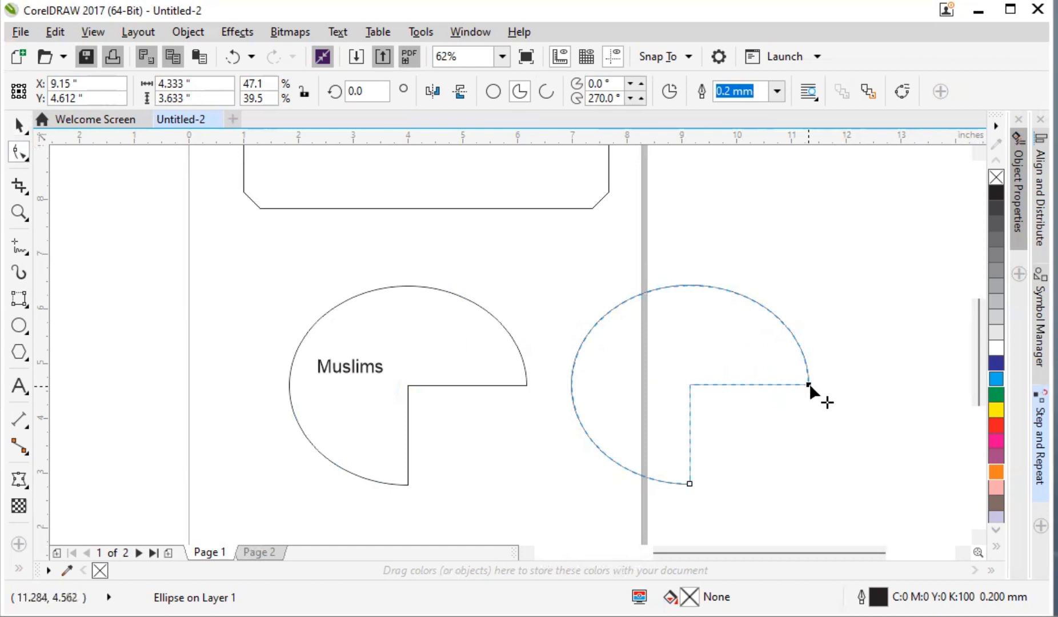
left_click_drag(810, 385, 622, 389)
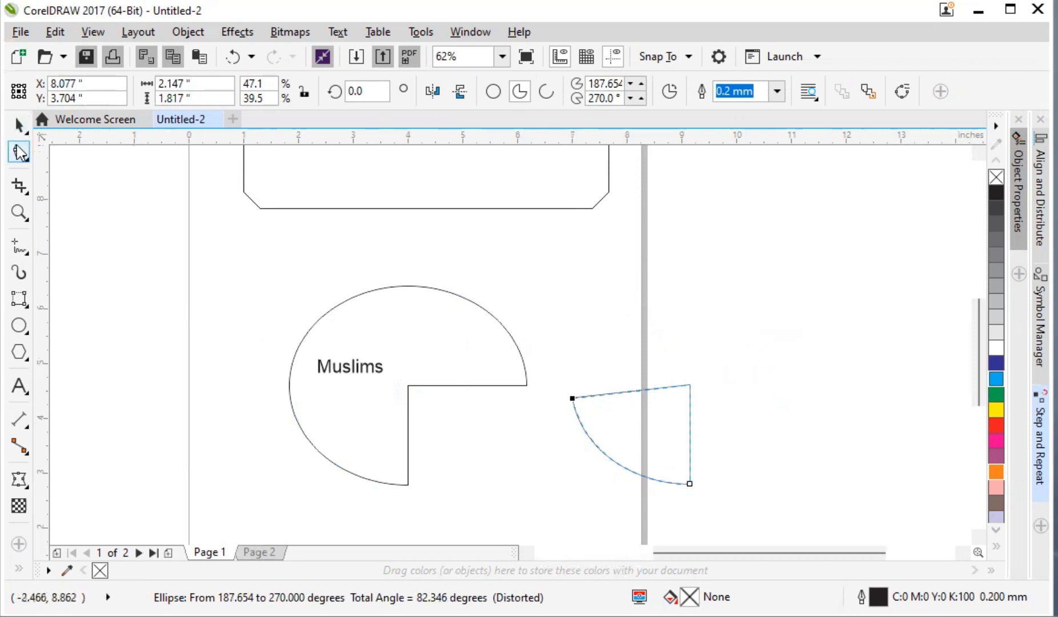
left_click(27, 124)
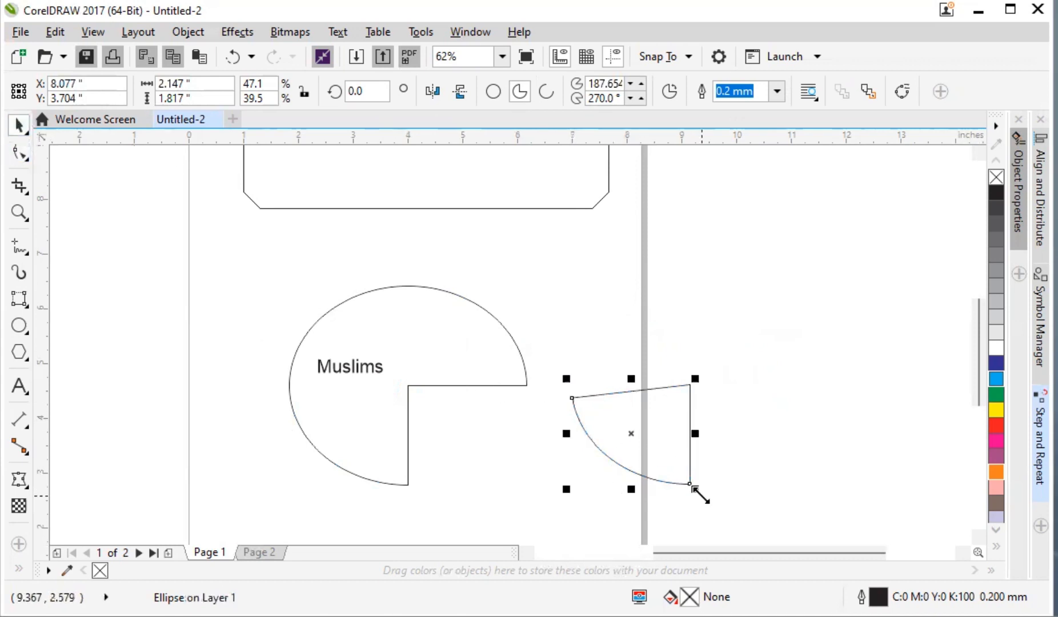
Step: Rotate the copied wedge to about 86.3° and move it into the open quarter of the large pie
left_click(675, 484)
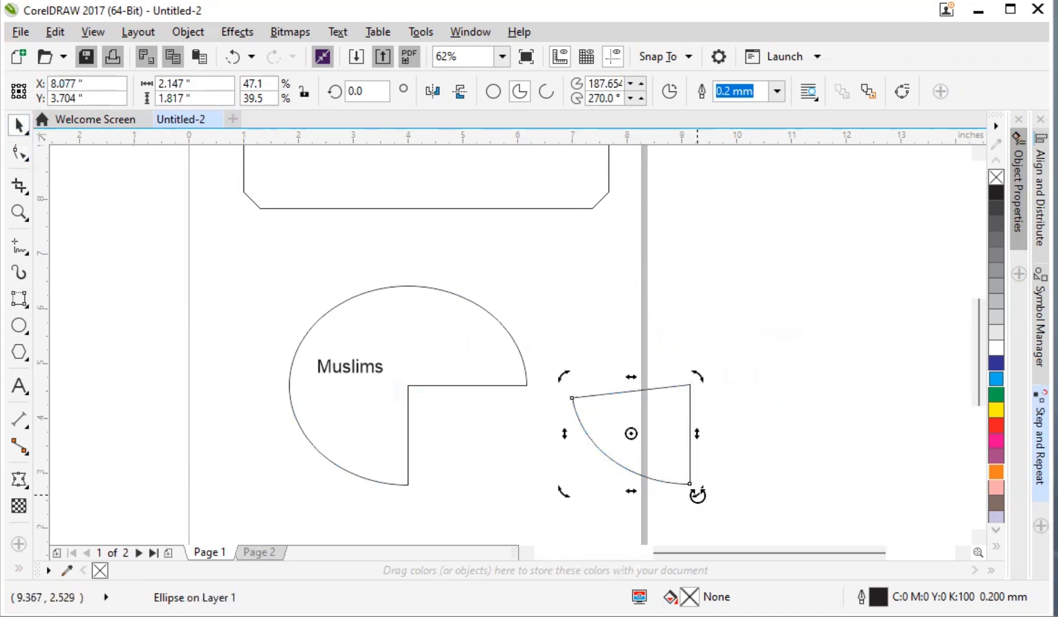
left_click_drag(695, 489, 789, 345)
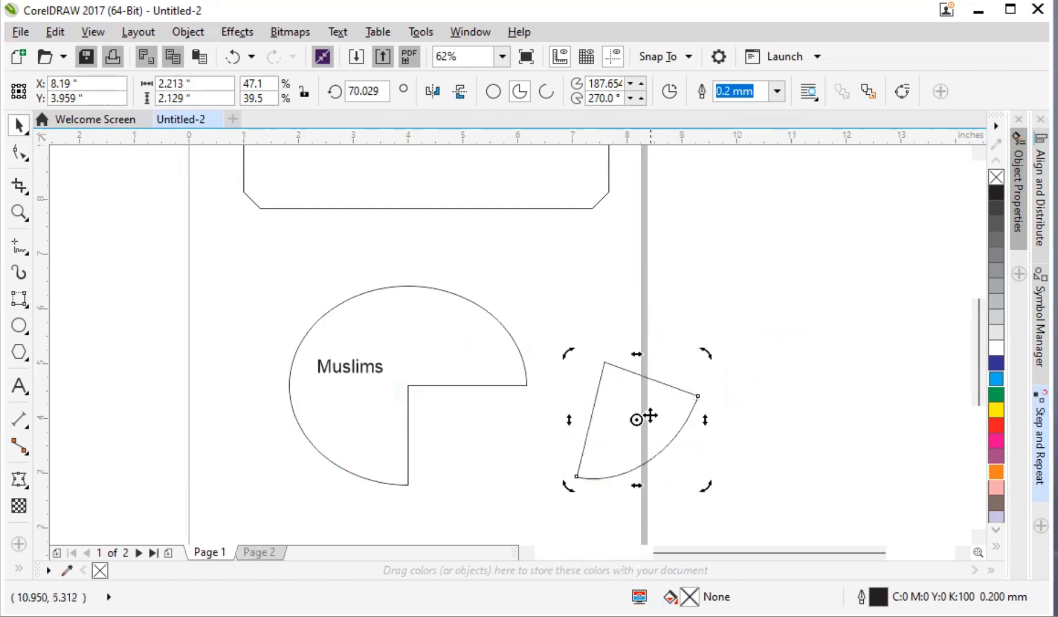
left_click_drag(672, 391, 483, 429)
left_click(475, 474)
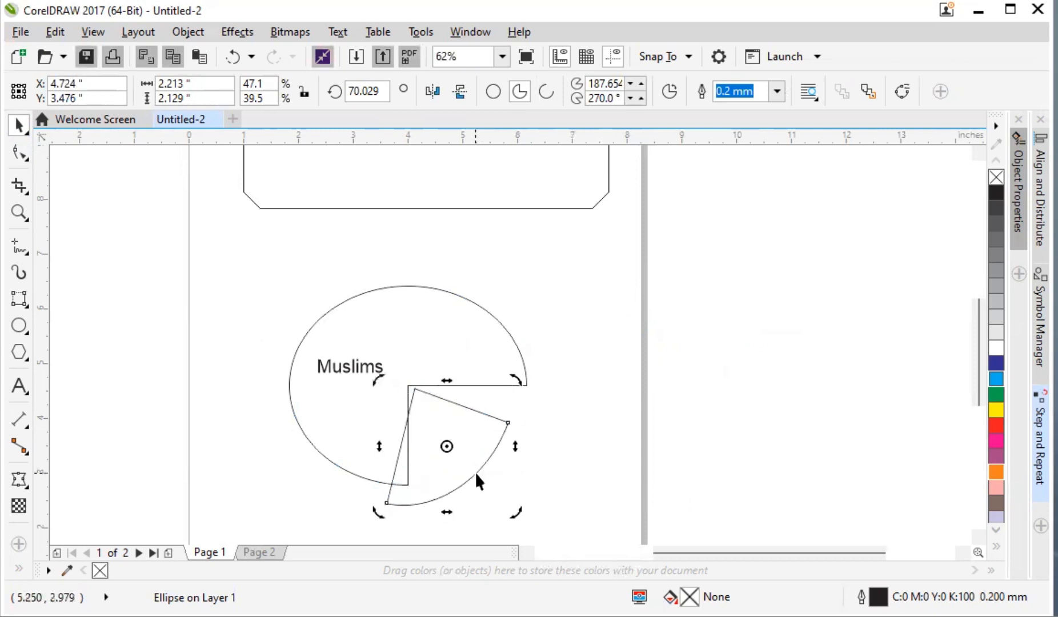
left_click_drag(517, 503, 551, 502)
left_click_drag(472, 444, 491, 435)
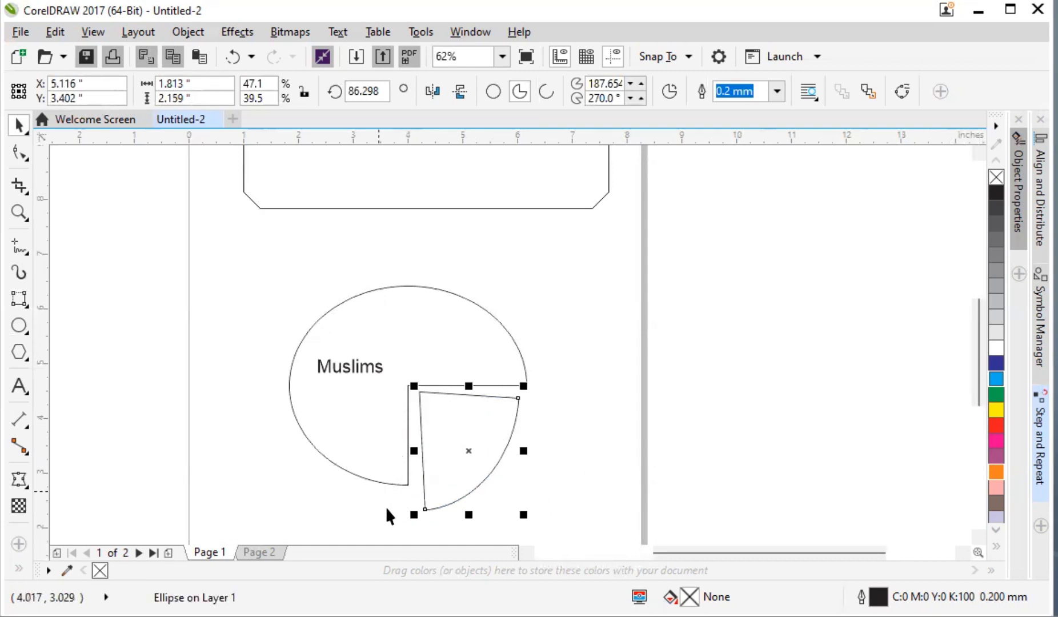
Step: Resize the wedge to about 1.84 x 1.64 inches so it fits inside the large pie's open quarter
left_click_drag(414, 514, 418, 487)
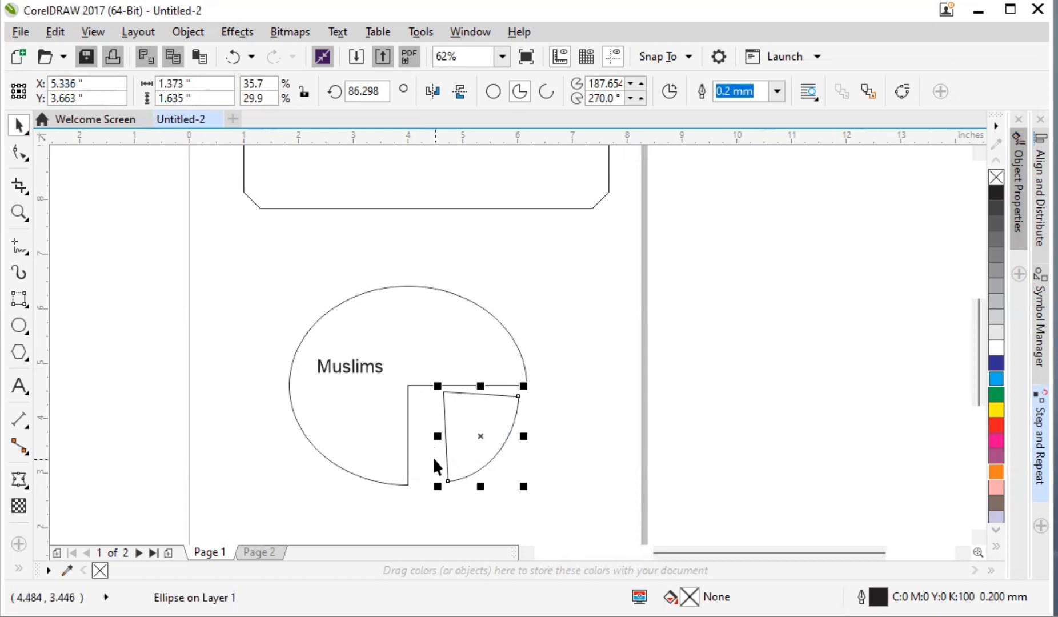
left_click_drag(437, 436, 408, 448)
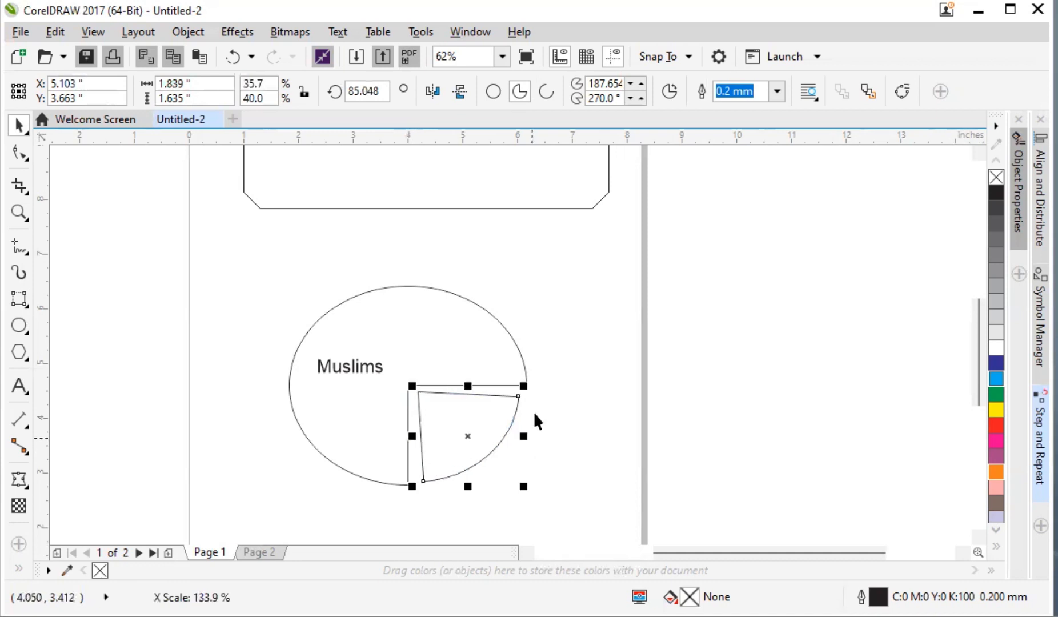
left_click(573, 416)
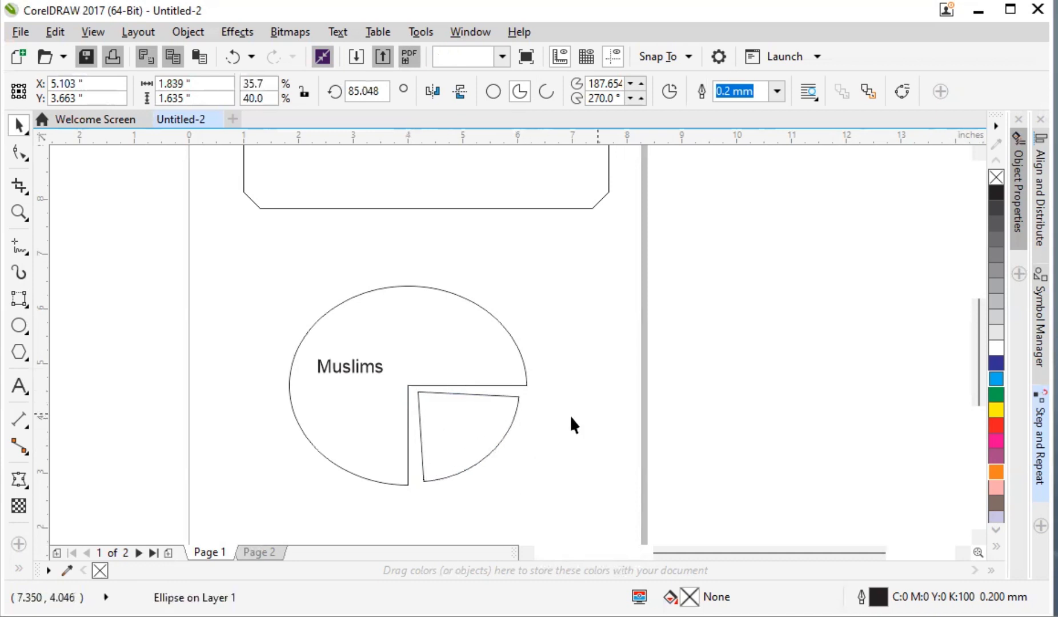
Step: Fill the large pie shape with green and remove its outline
left_click(473, 460)
left_click(397, 424)
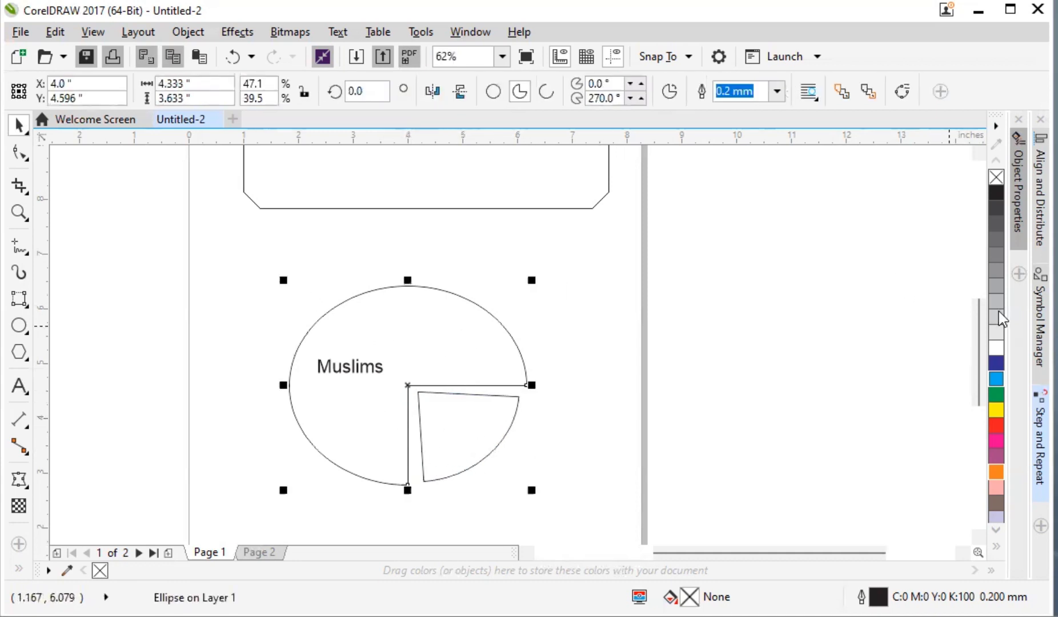
left_click(996, 412)
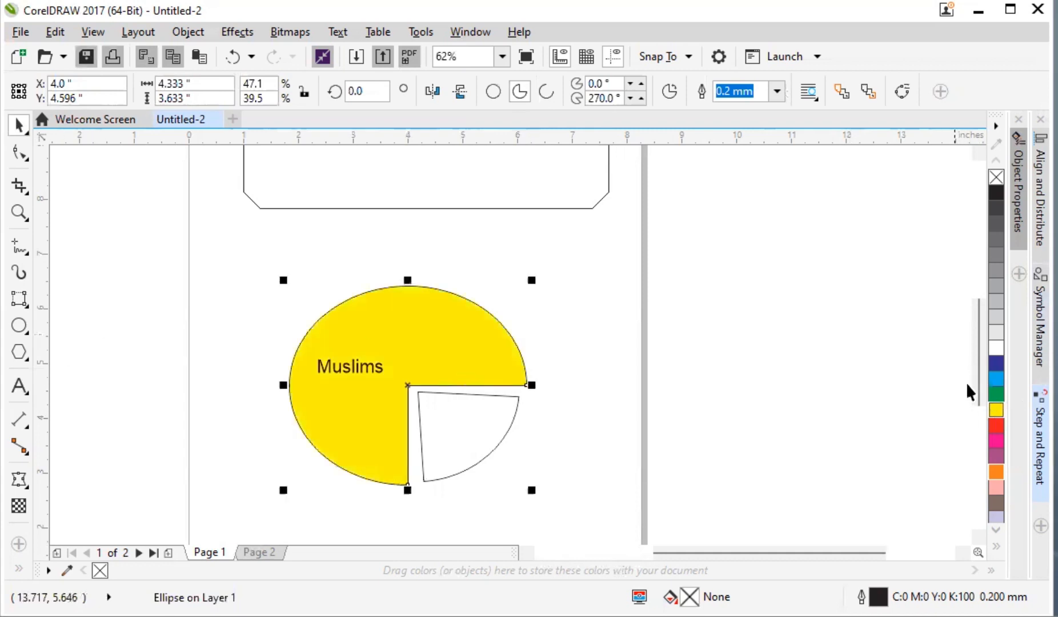
left_click(997, 394)
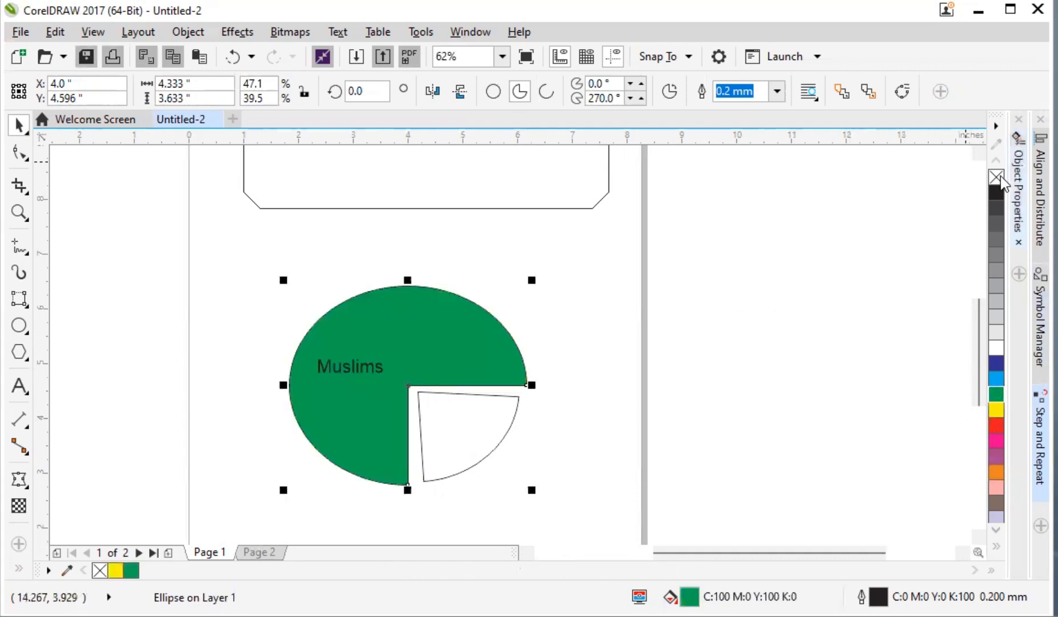
Step: Fill the small wedge with yellow and remove its outline
left_click(480, 407)
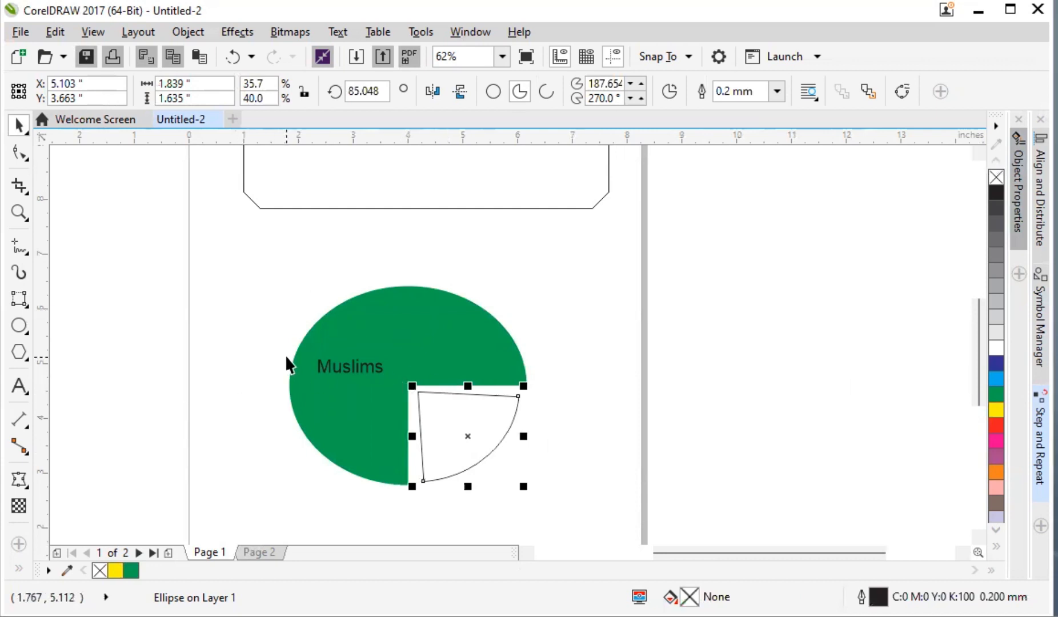
left_click(994, 410)
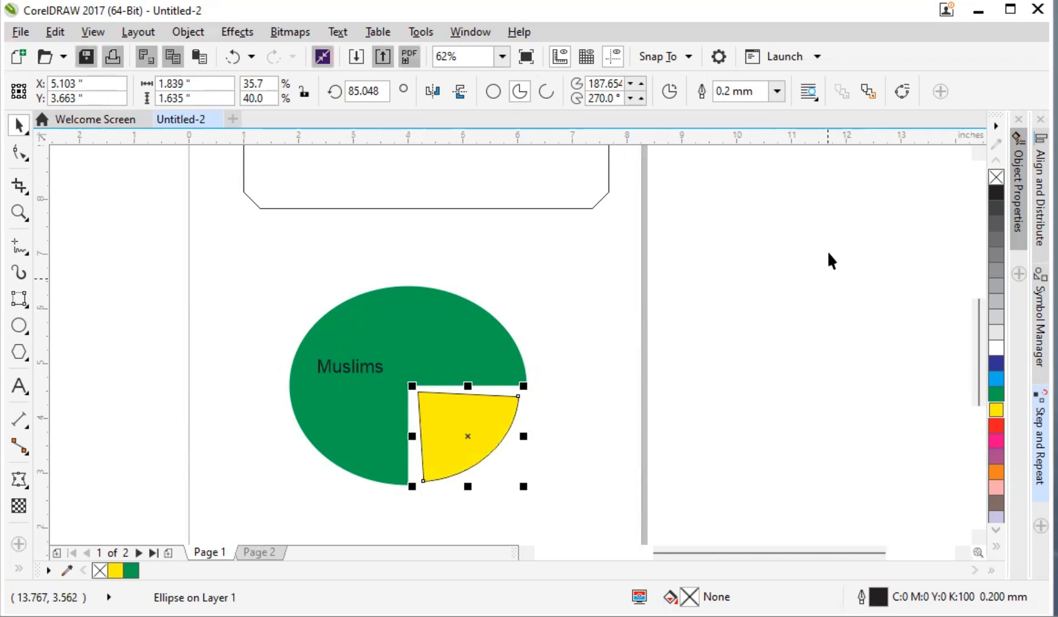
right_click(996, 177)
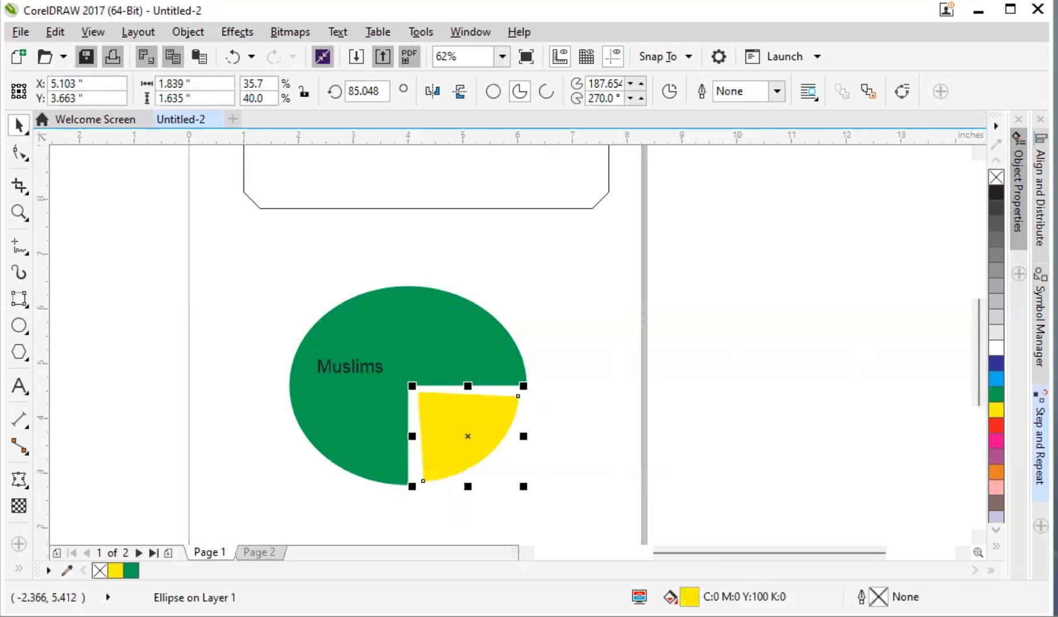
Step: Add the two-line artistic text "Other Religions" on the yellow wedge
left_click(19, 386)
left_click(441, 416)
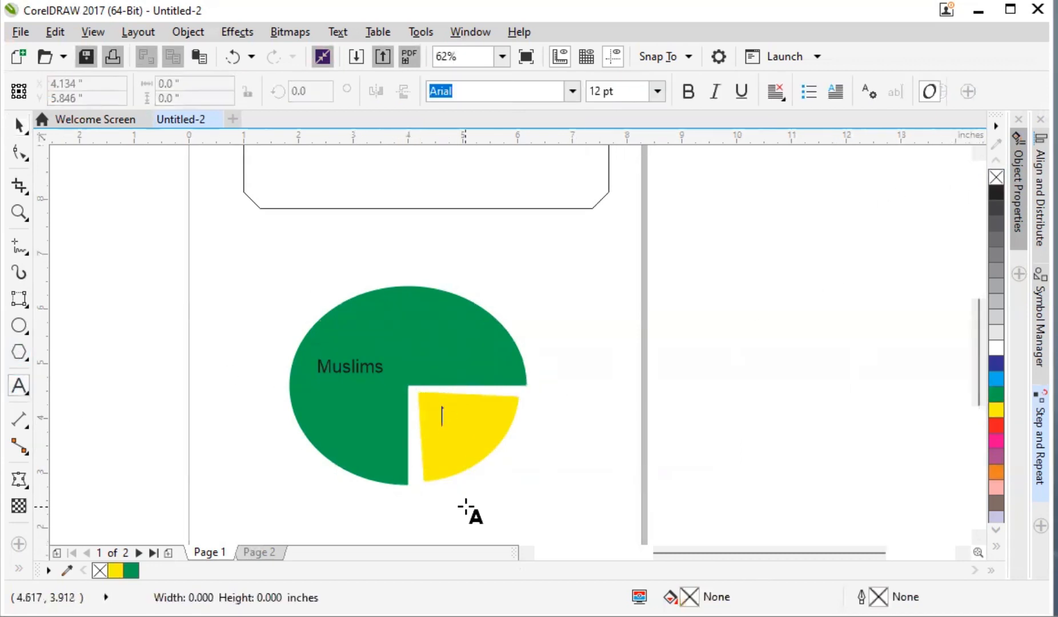
type("othe")
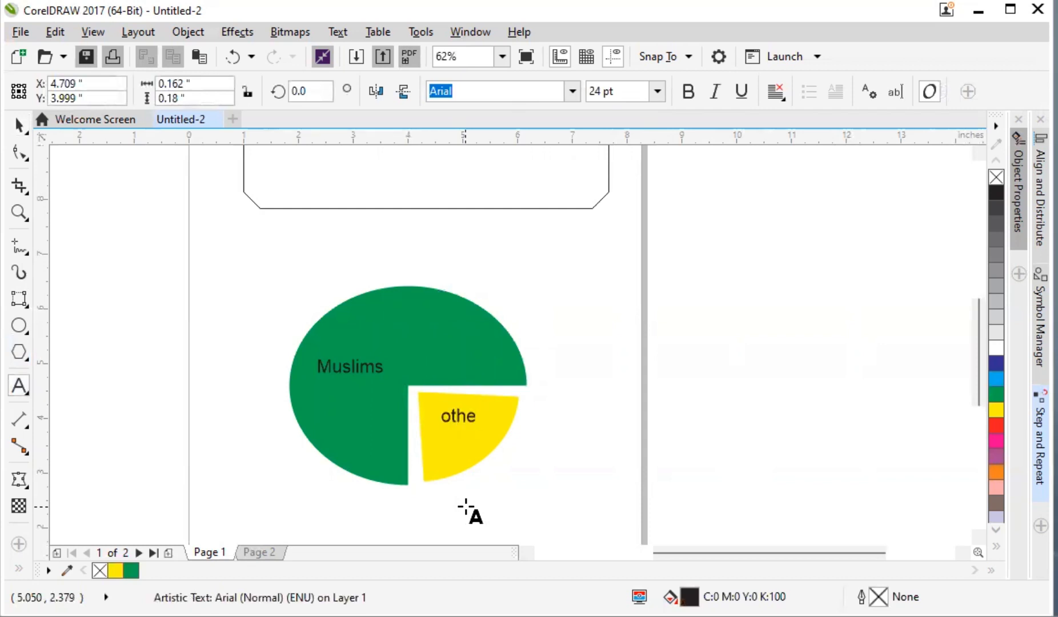
key("BackSpace")
type("Other")
key("Return")
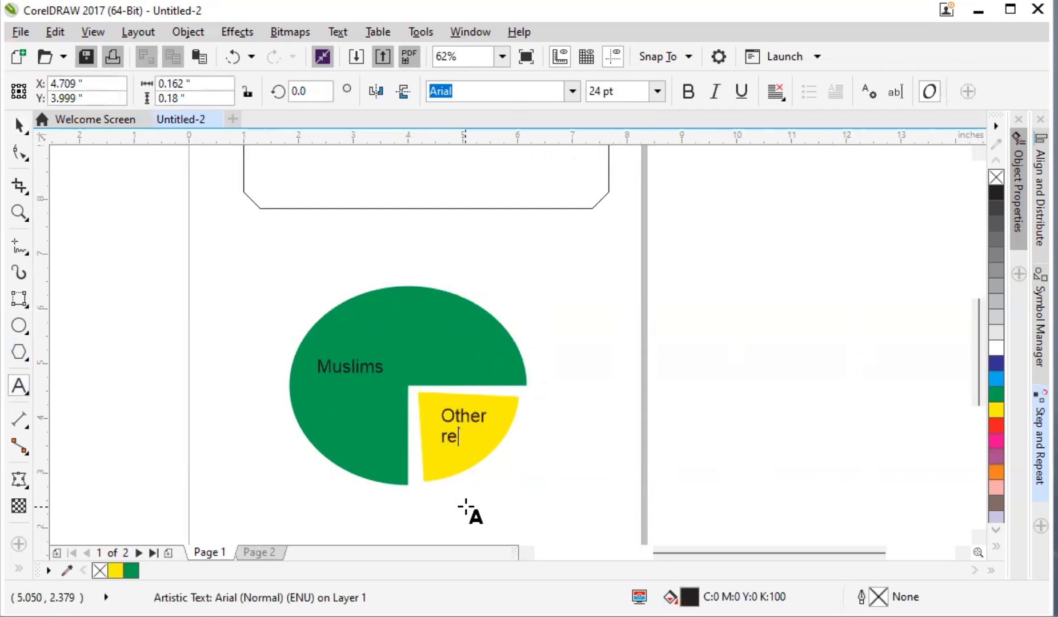
type("Religions")
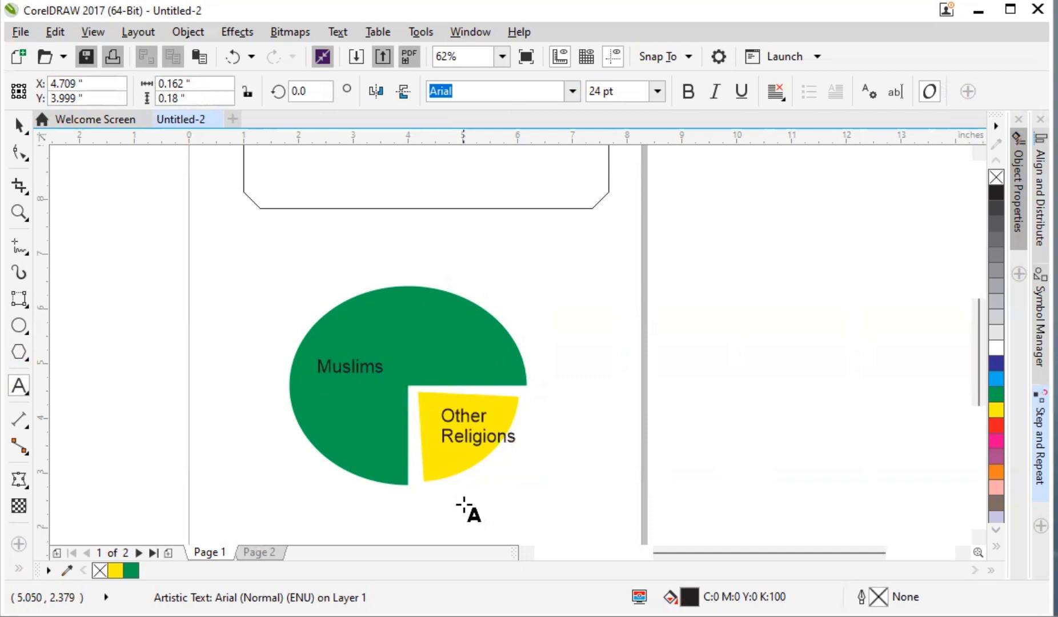
key("Escape")
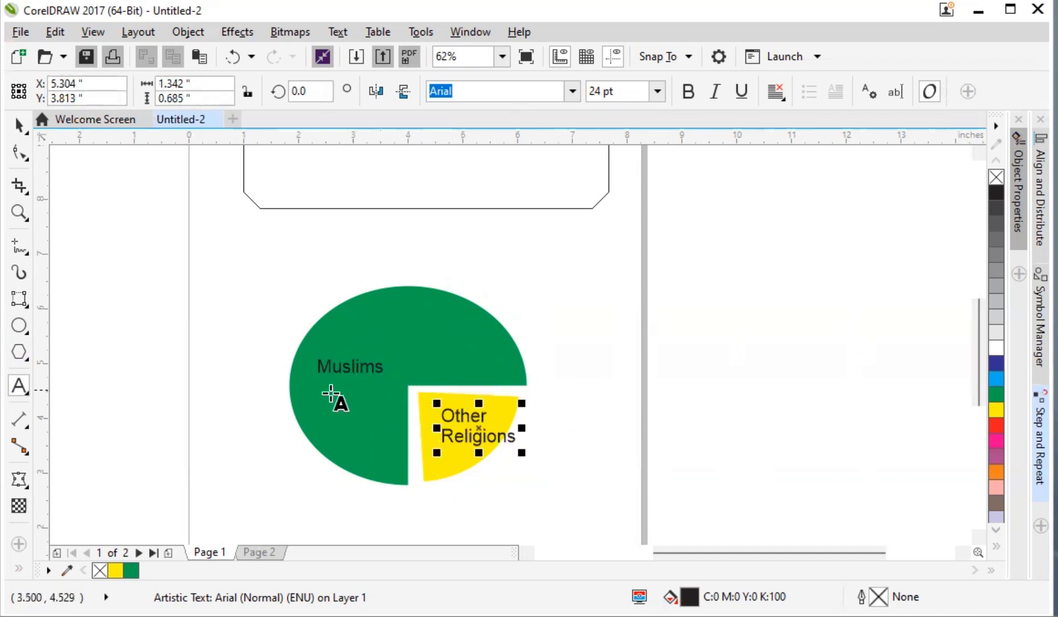
Step: Delete the "Other Religions" text, the yellow wedge and the "Muslims" label, keeping only the green pie
left_click(18, 125)
key("Delete")
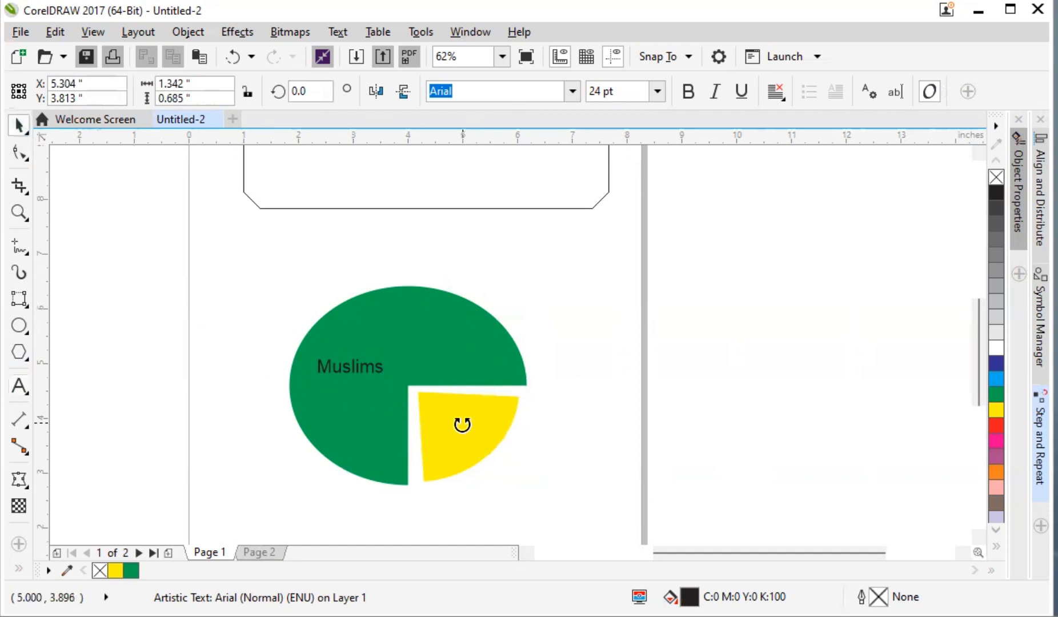
left_click(461, 423)
key("Delete")
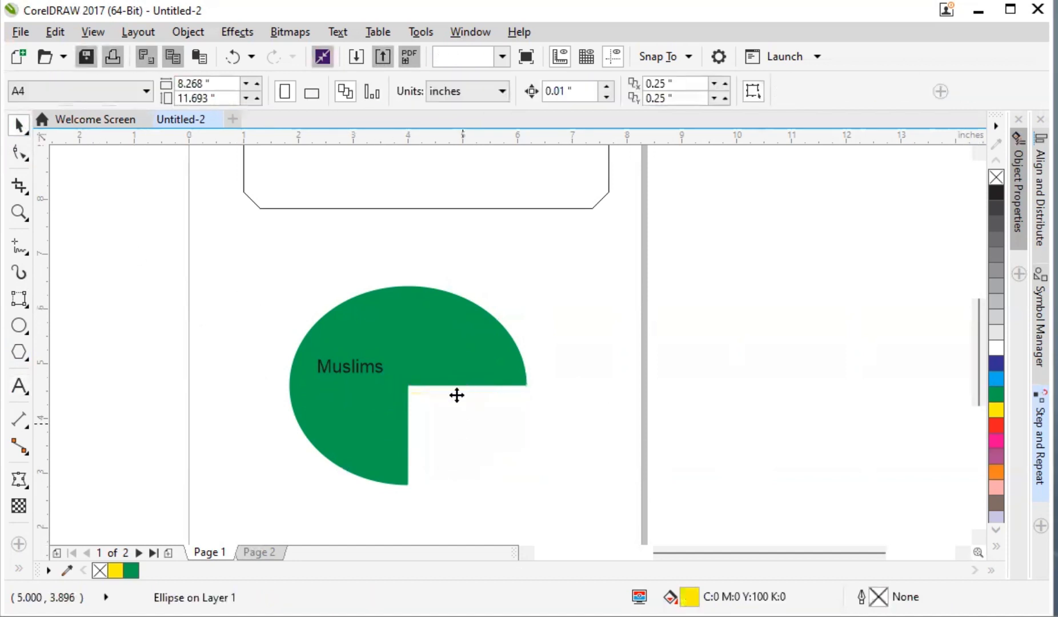
left_click(376, 375)
left_click(368, 370)
key("Delete")
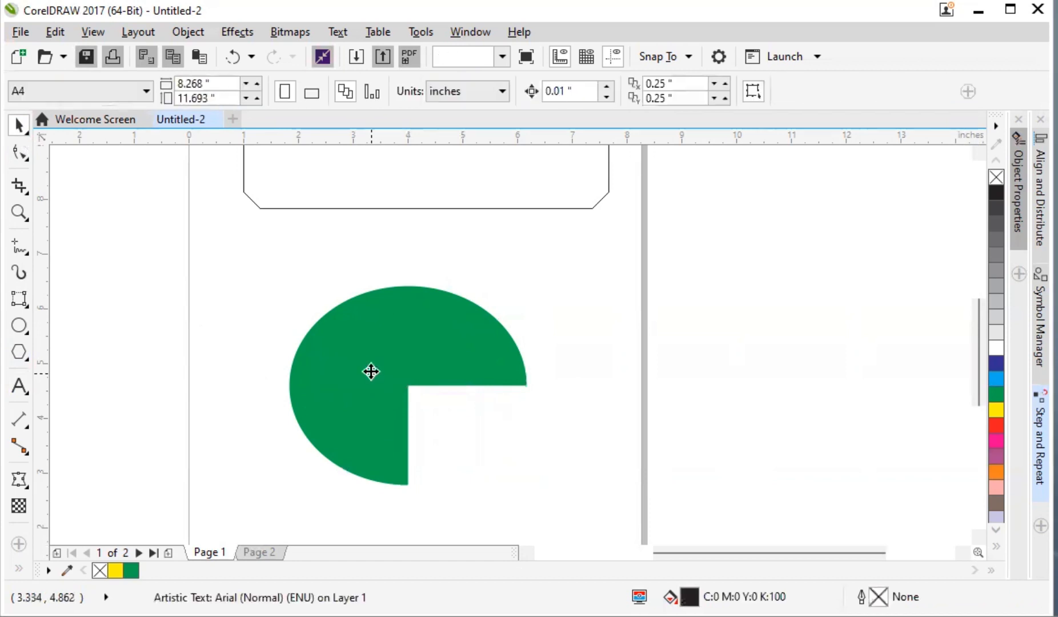
Step: Reshape the green pie with the Shape tool, moving its end node to about 330.4° and on to about 179.2°
left_click(427, 298)
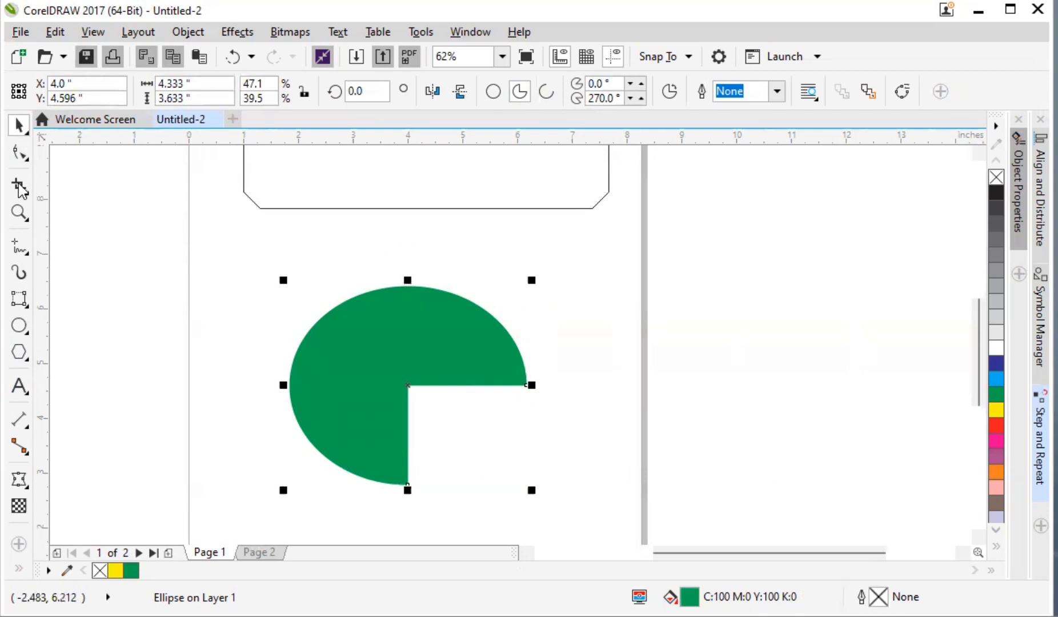
left_click(19, 153)
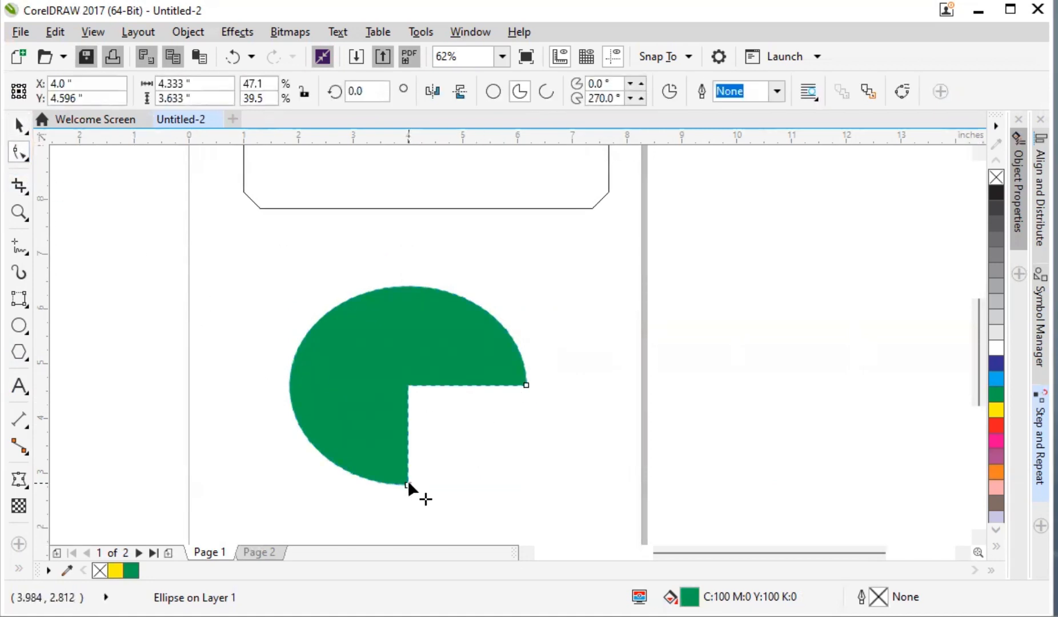
left_click_drag(407, 484, 461, 424)
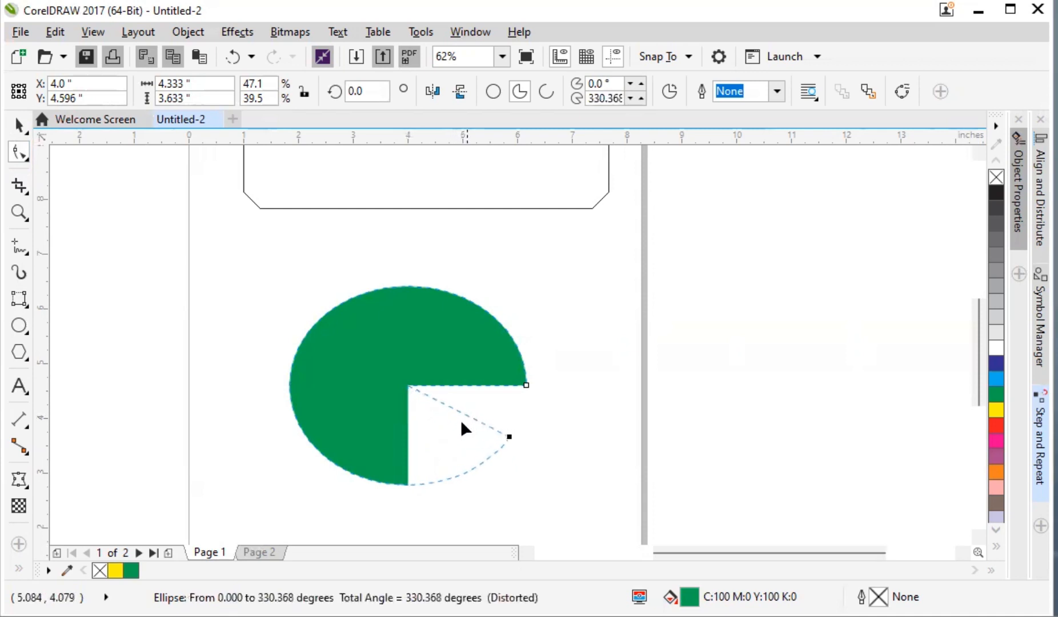
left_click_drag(421, 458, 325, 383)
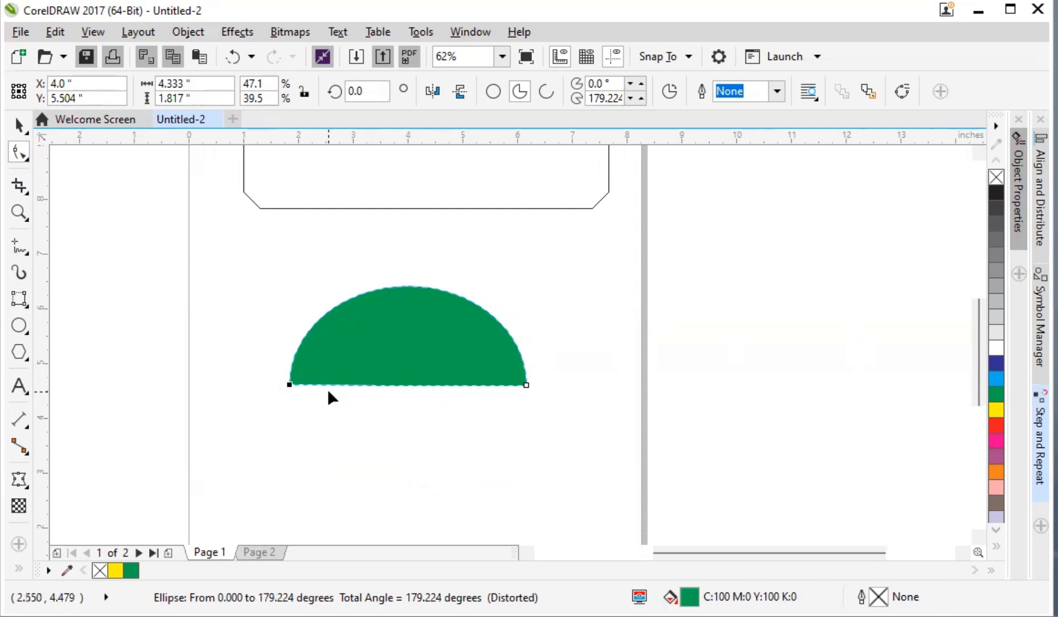
Step: Switch the green shape between arc and pie by moving its end node outside and inside the ellipse, ending as an arc of about 212°
left_click_drag(290, 384, 249, 436)
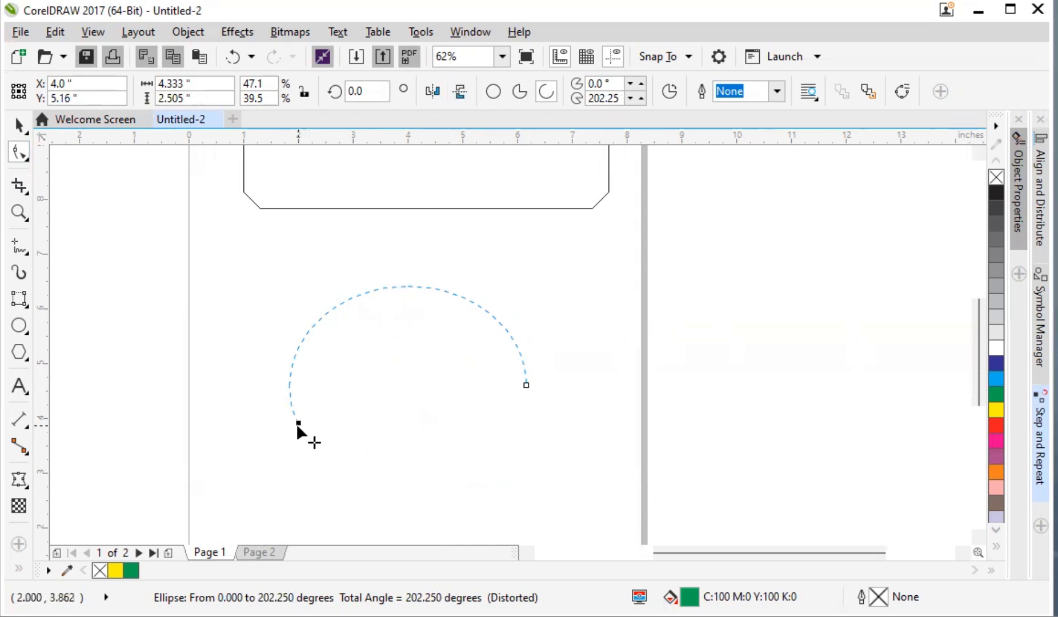
left_click_drag(298, 424, 334, 453)
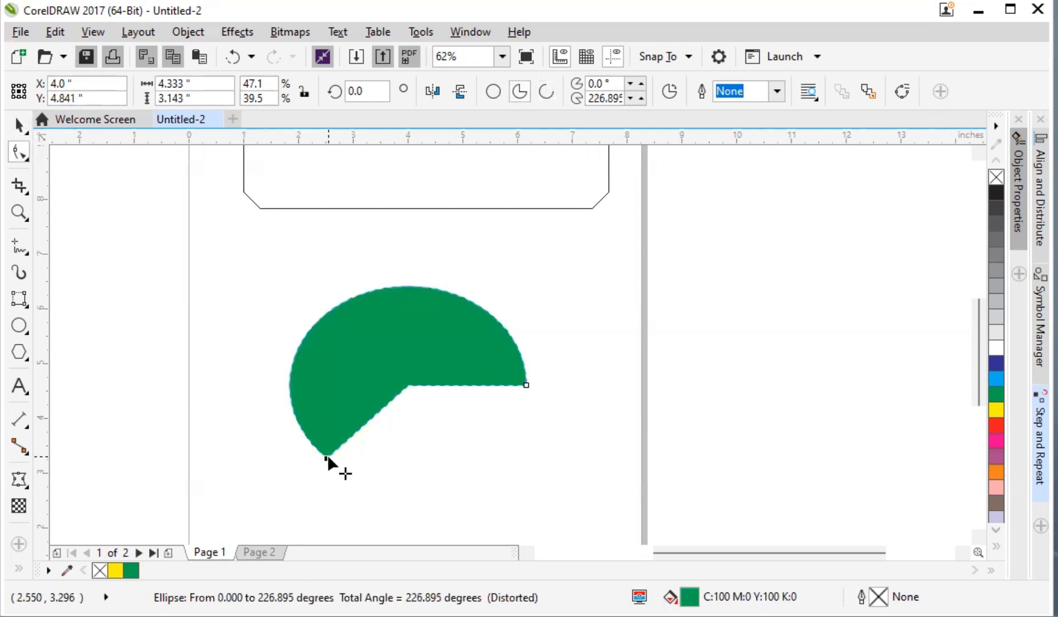
left_click_drag(328, 453, 249, 464)
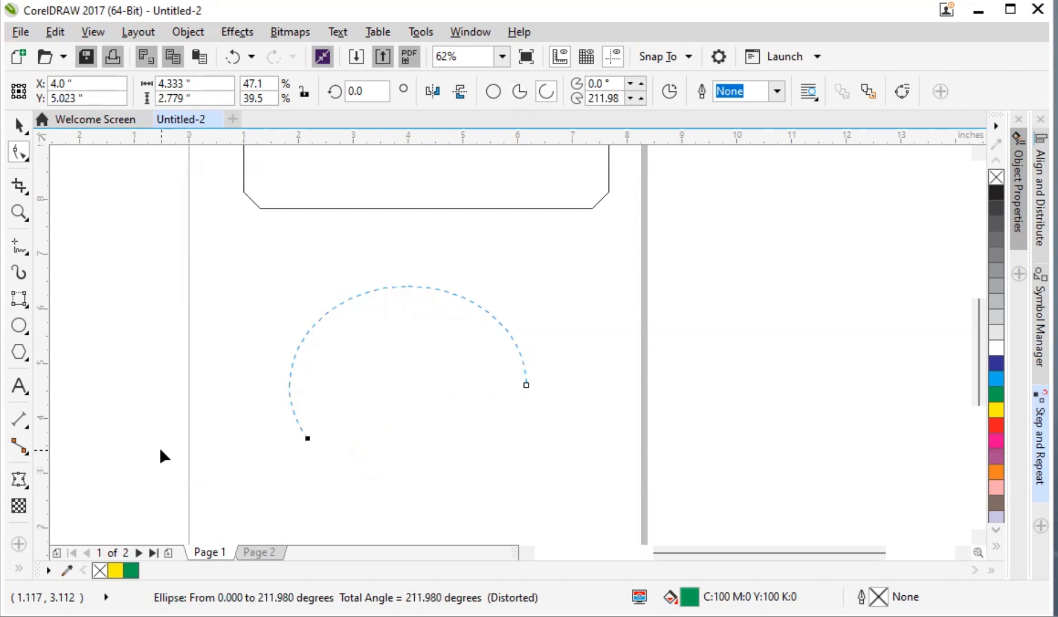